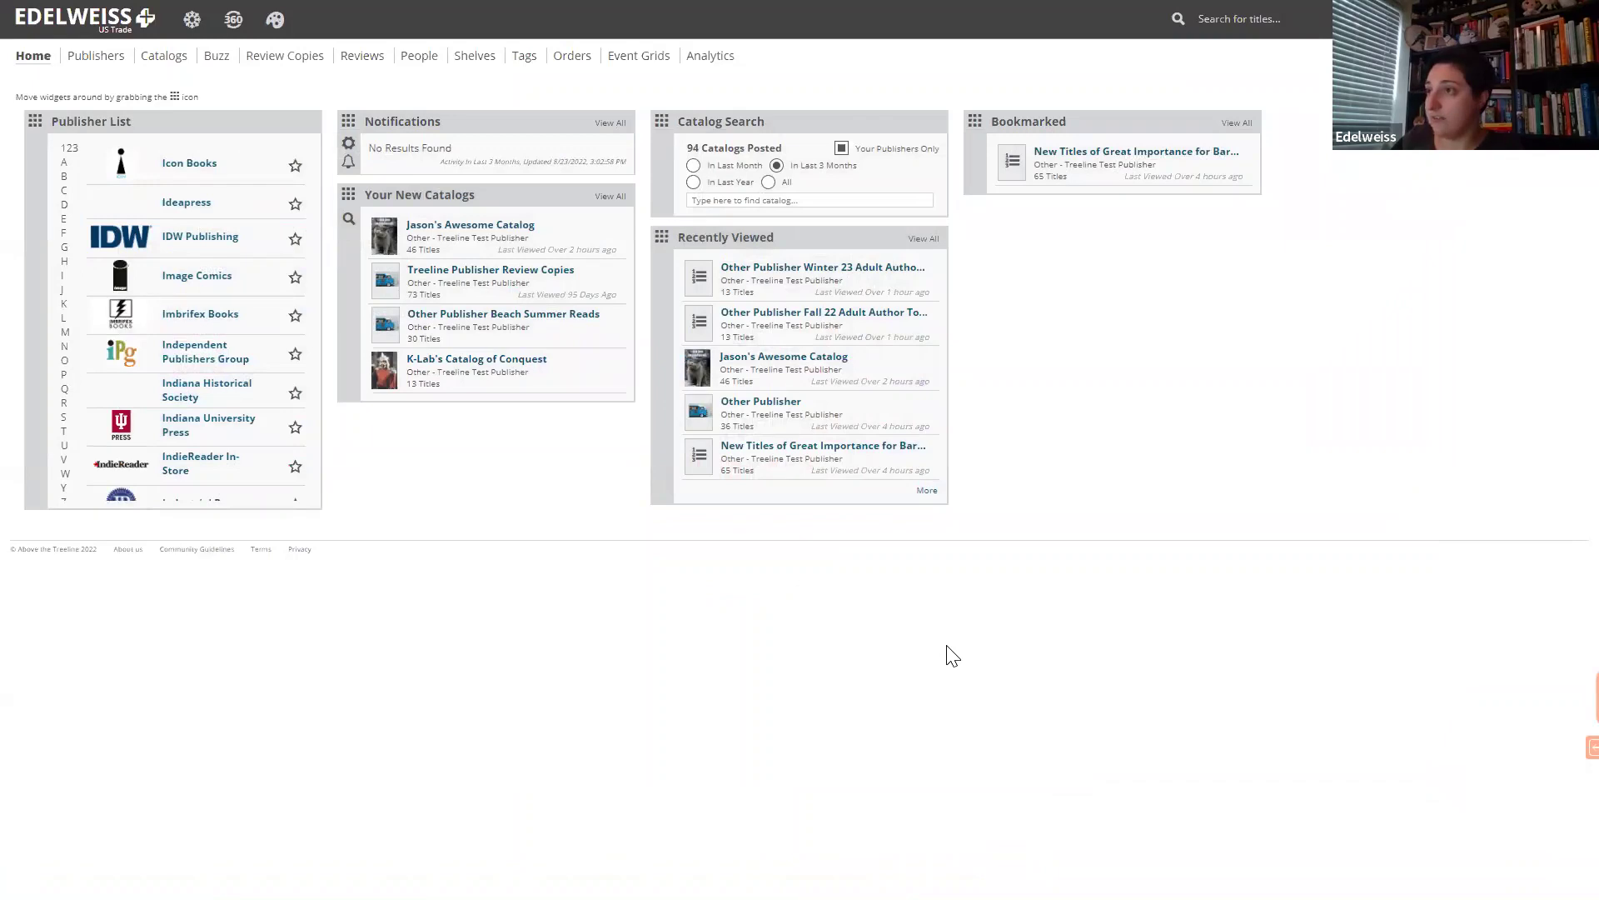
# Review the privileges listed in the profile's basic information, and close the profile.
pyautogui.hotkey('ctrl', '+')
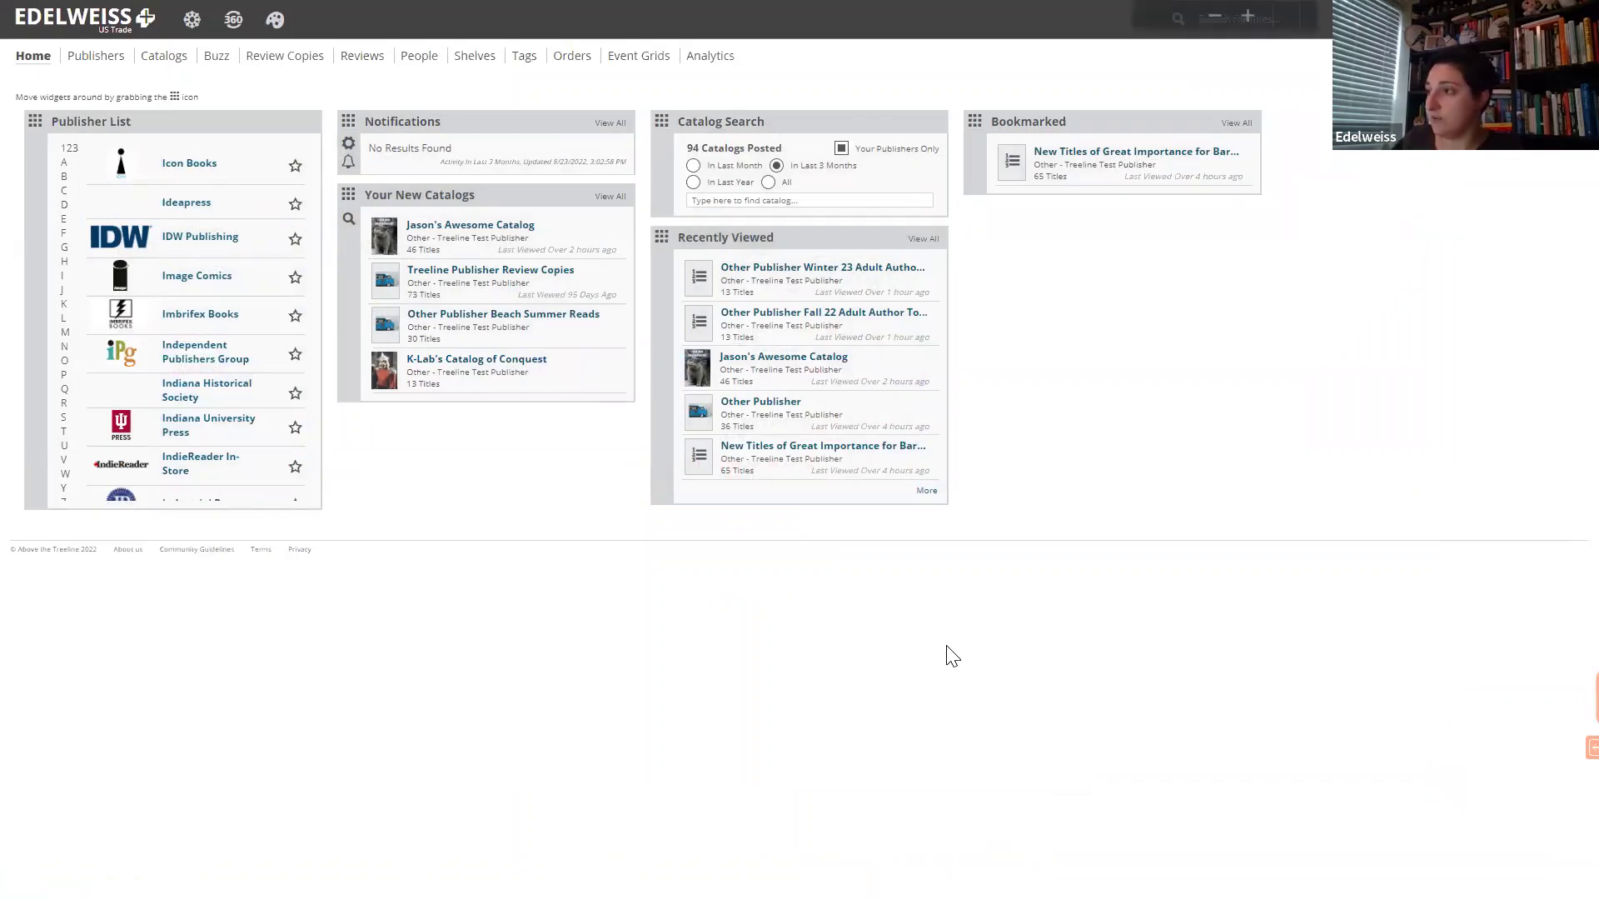
pyautogui.hotkey('ctrl', '+')
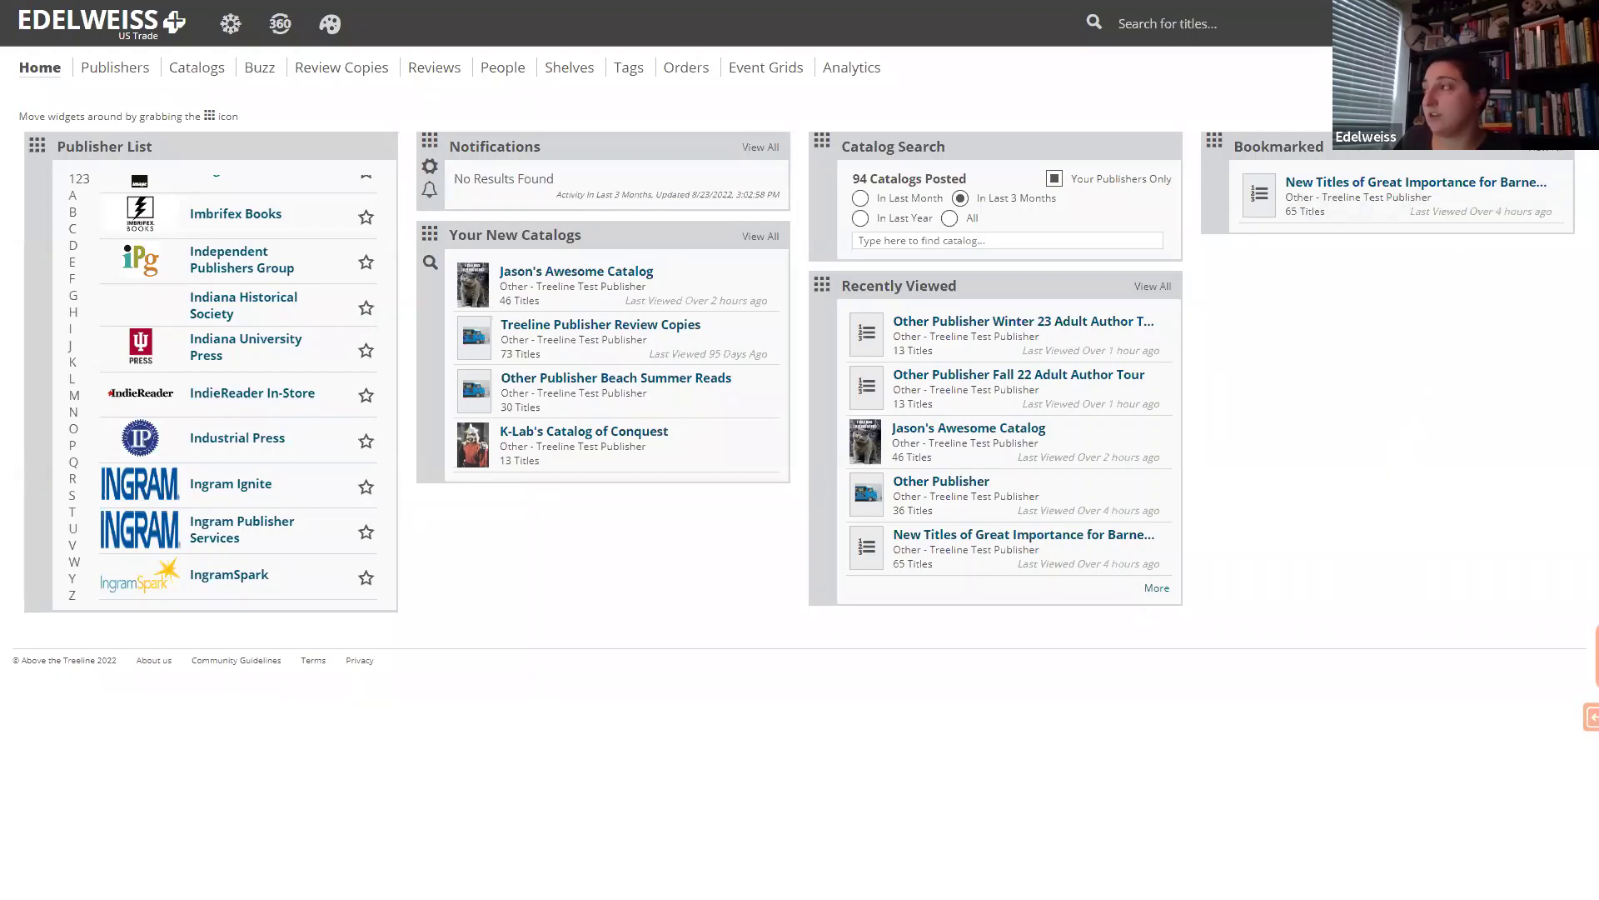
pyautogui.click(1562, 23)
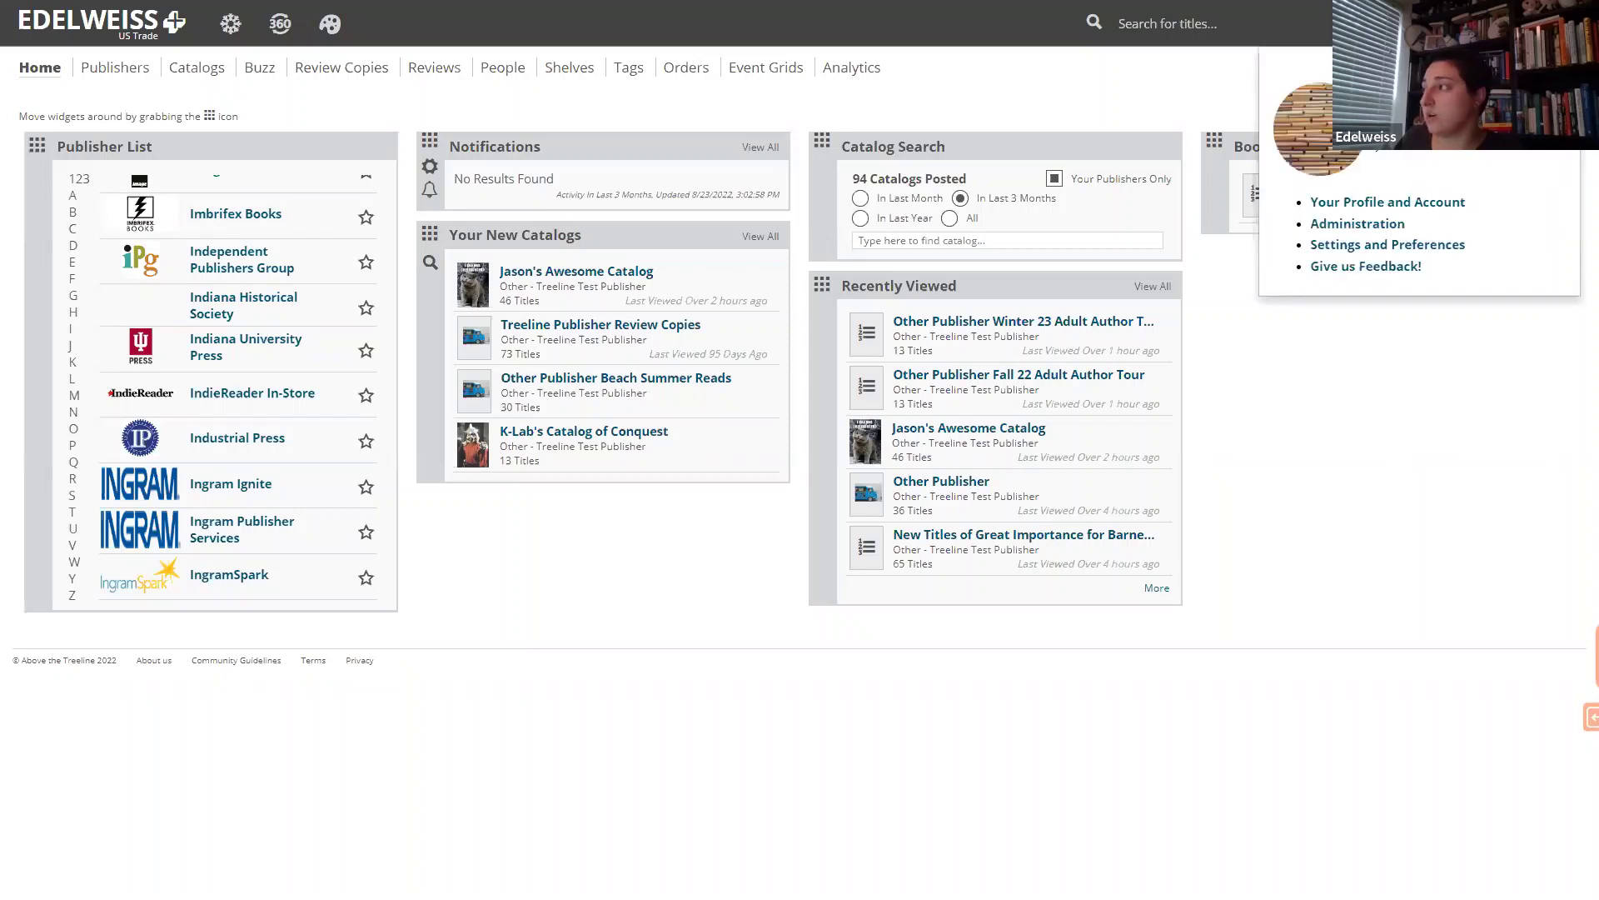
pyautogui.click(1441, 201)
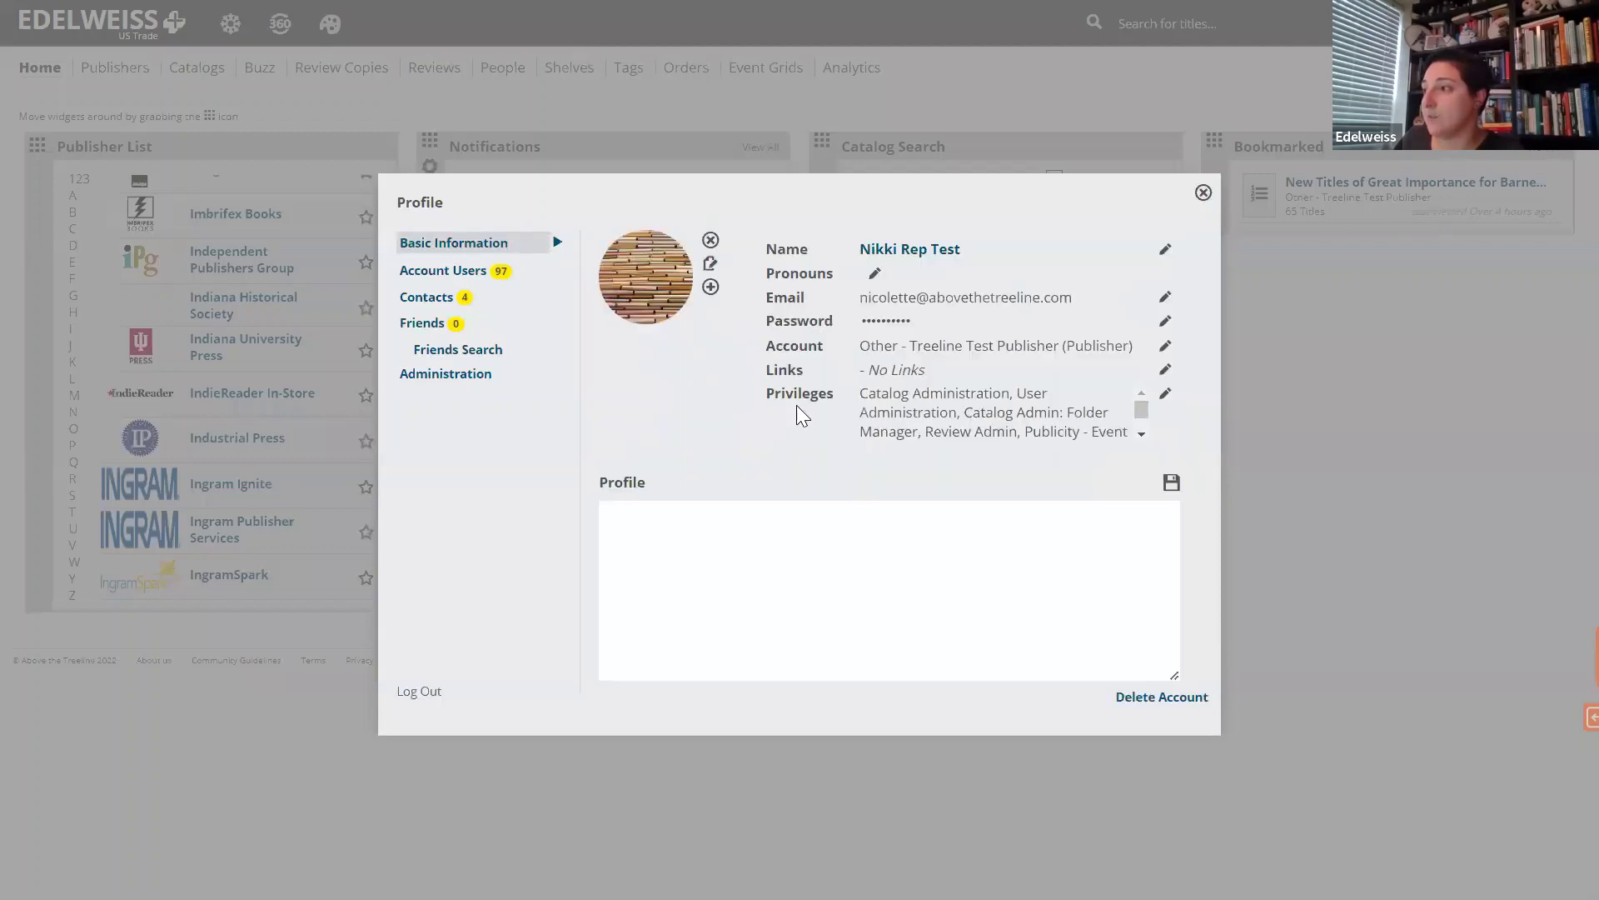
pyautogui.click(1142, 434)
pyautogui.moveTo(1035, 395)
pyautogui.mouseDown()
pyautogui.moveTo(1036, 428)
pyautogui.moveTo(1011, 393)
pyautogui.mouseUp()
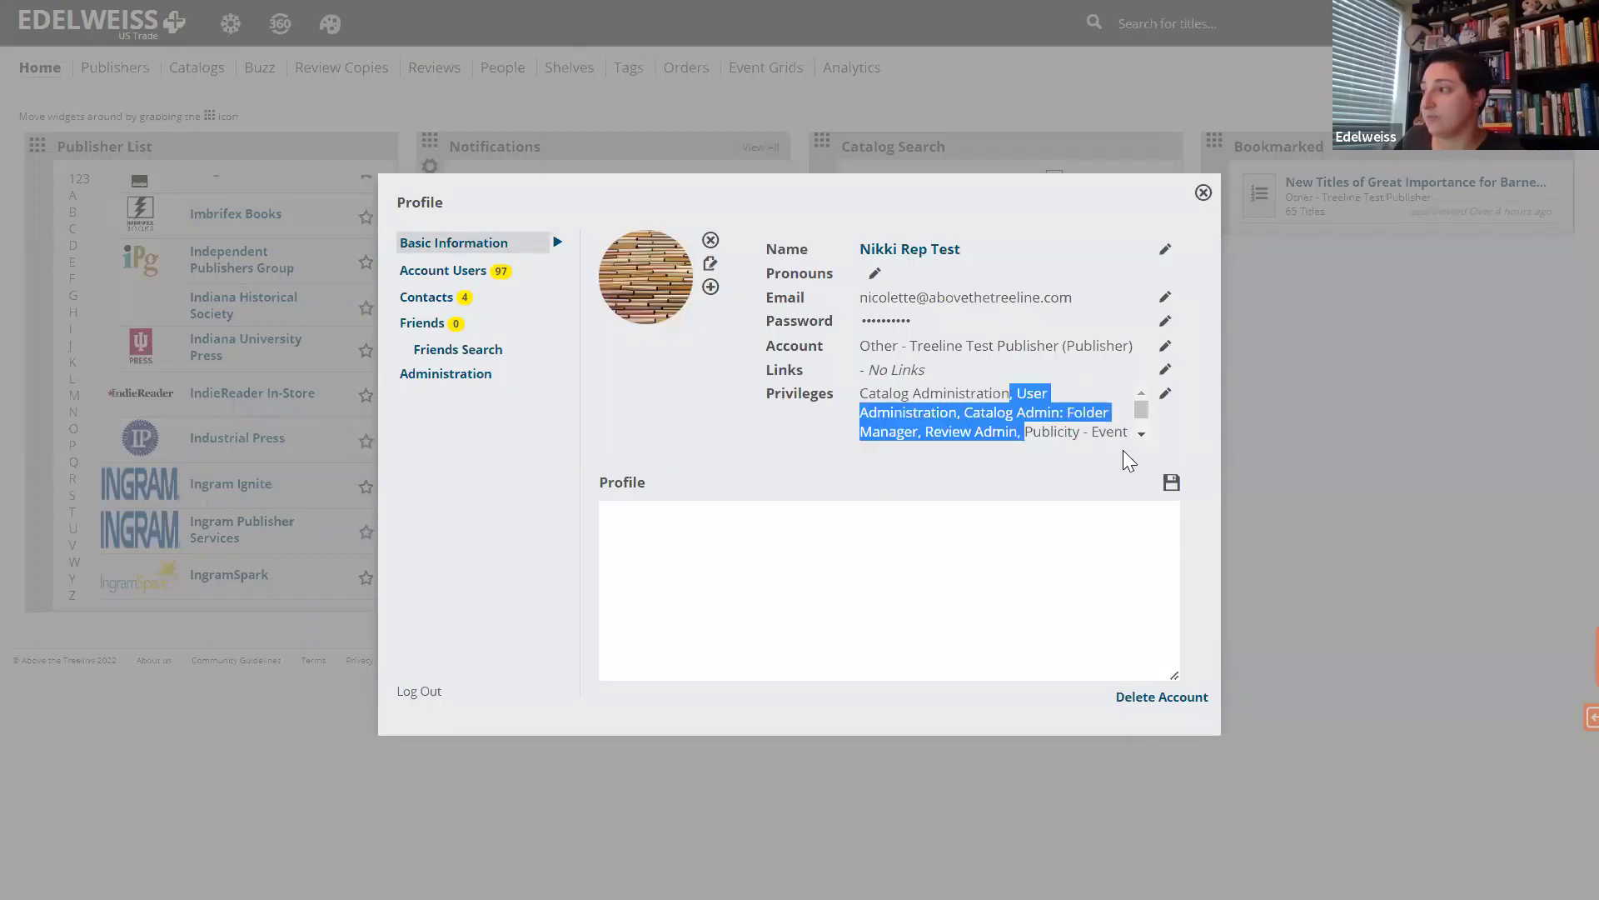
pyautogui.click(1140, 434)
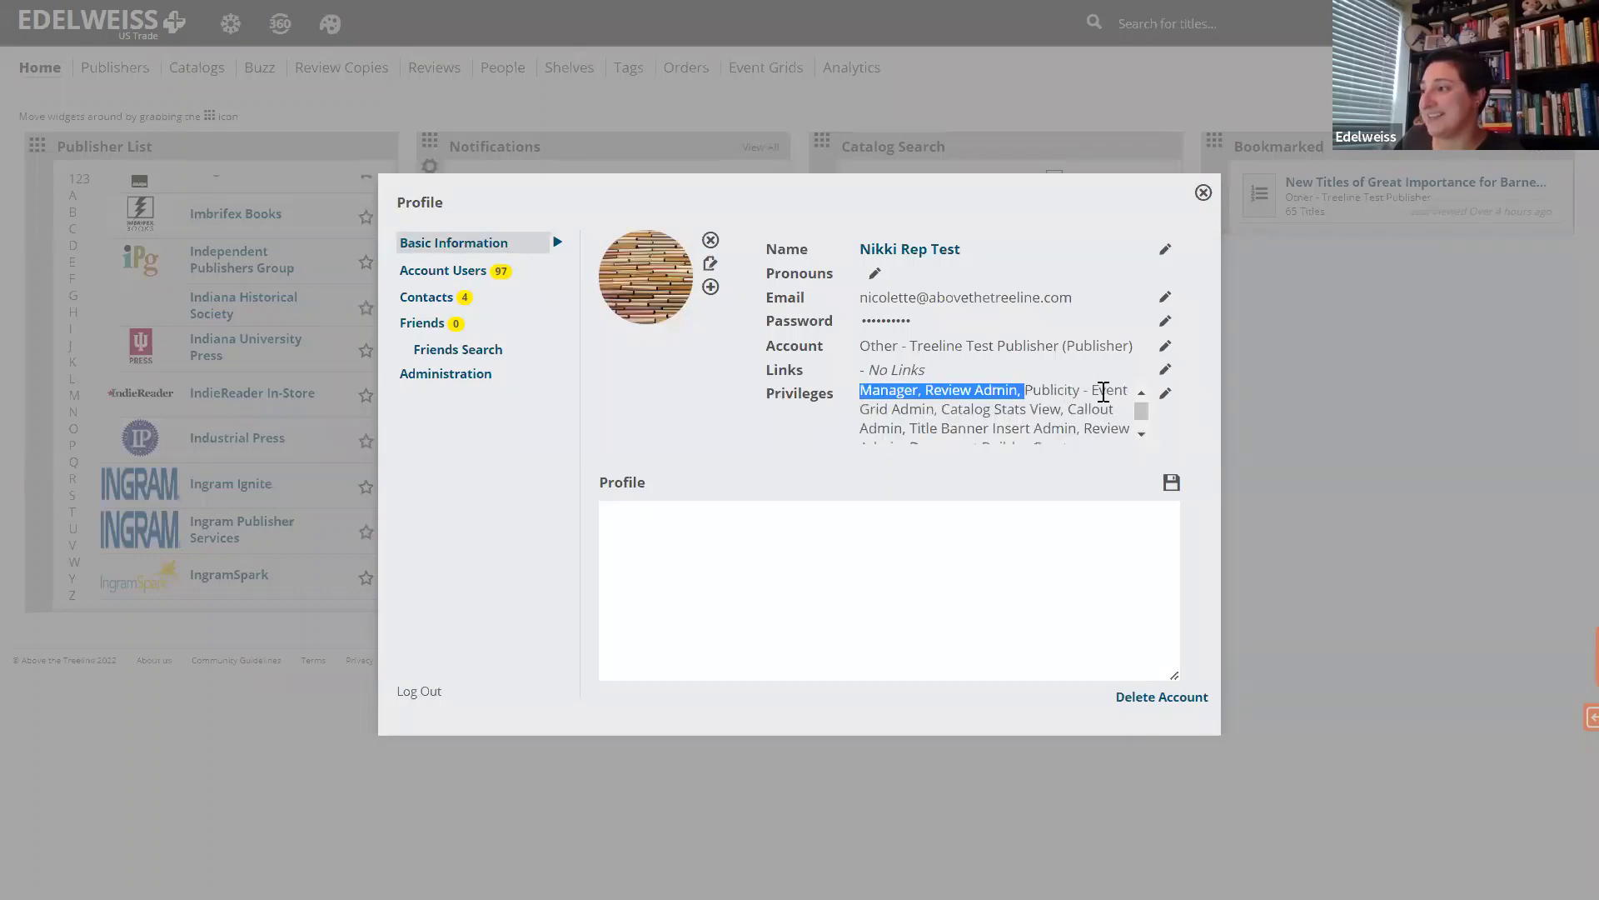
pyautogui.click(915, 406)
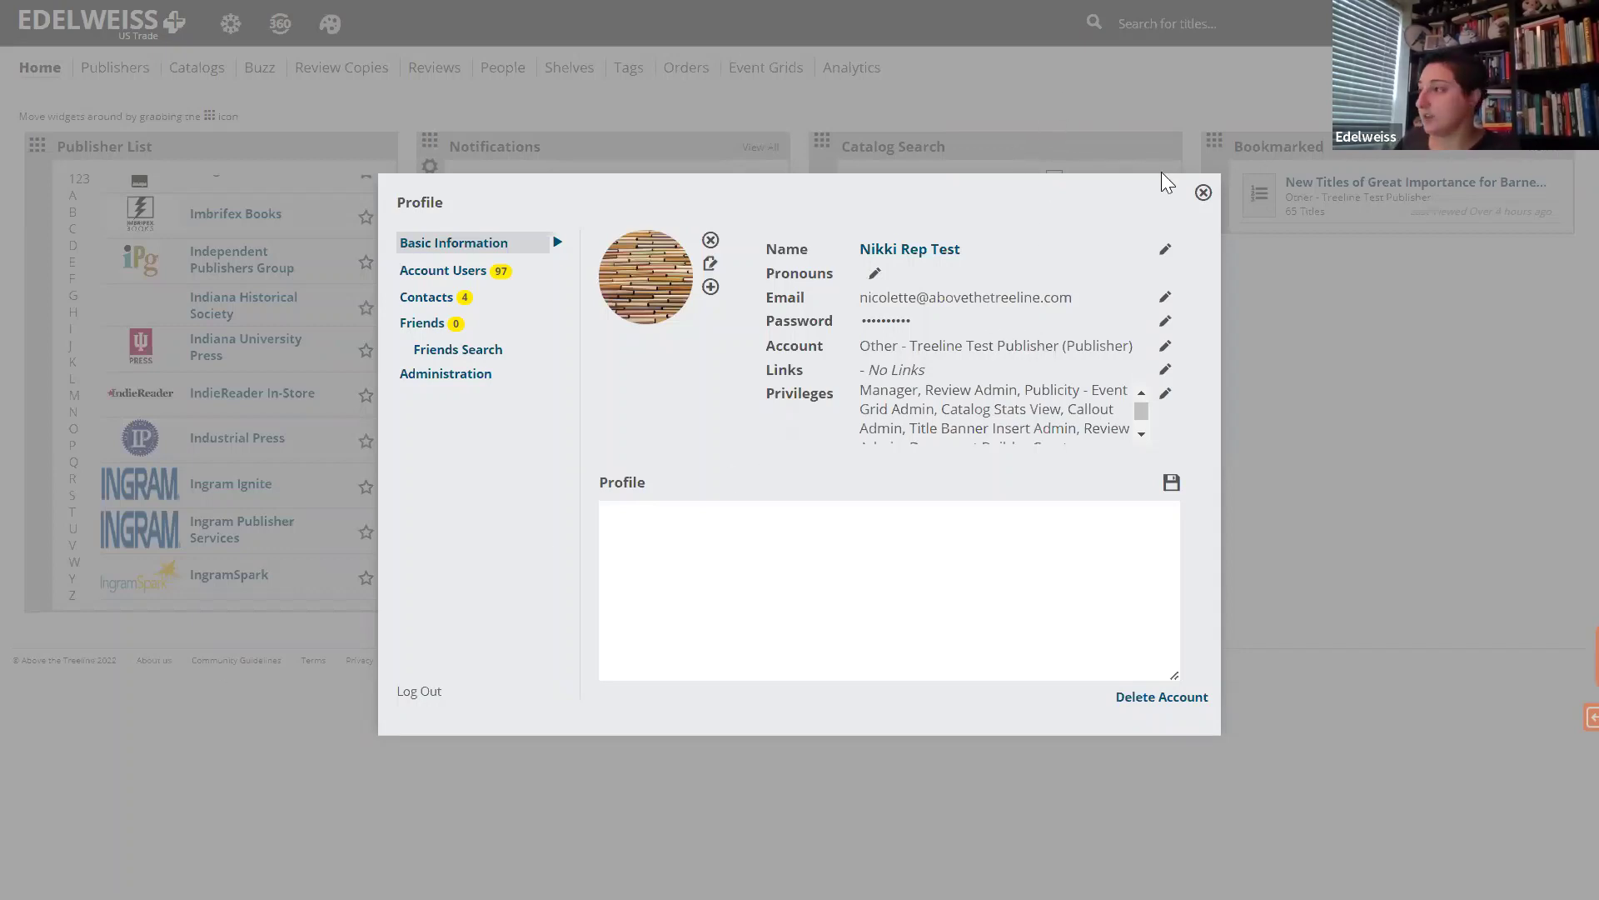
pyautogui.press('Escape')
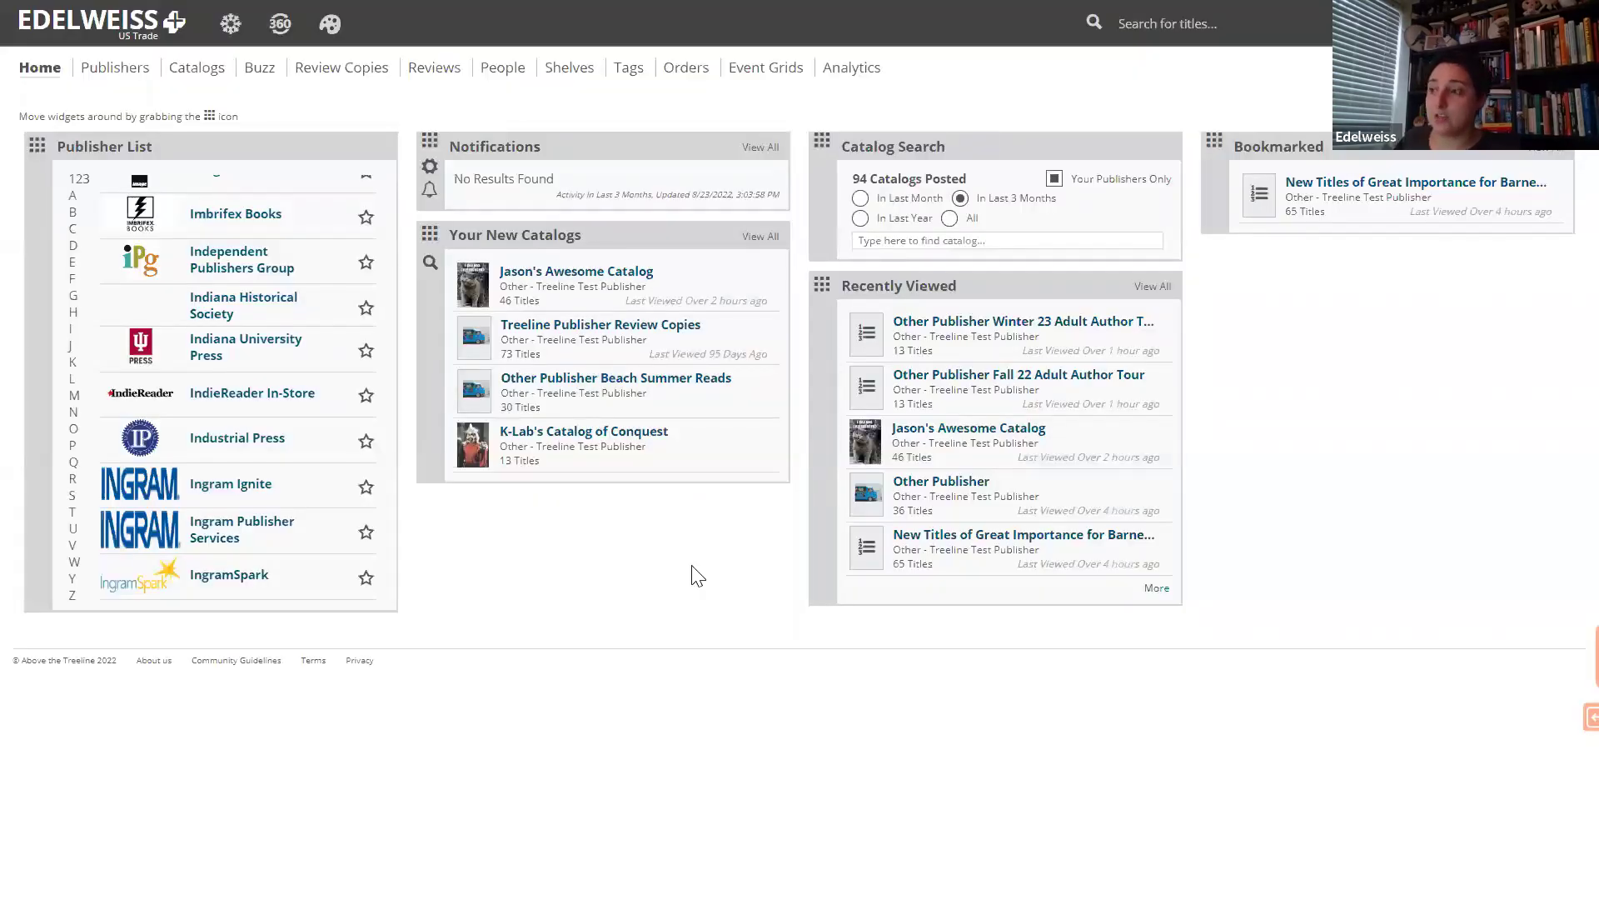
# View the My Collections catalogs and open the Administration area at a readable size.
pyautogui.click(211, 73)
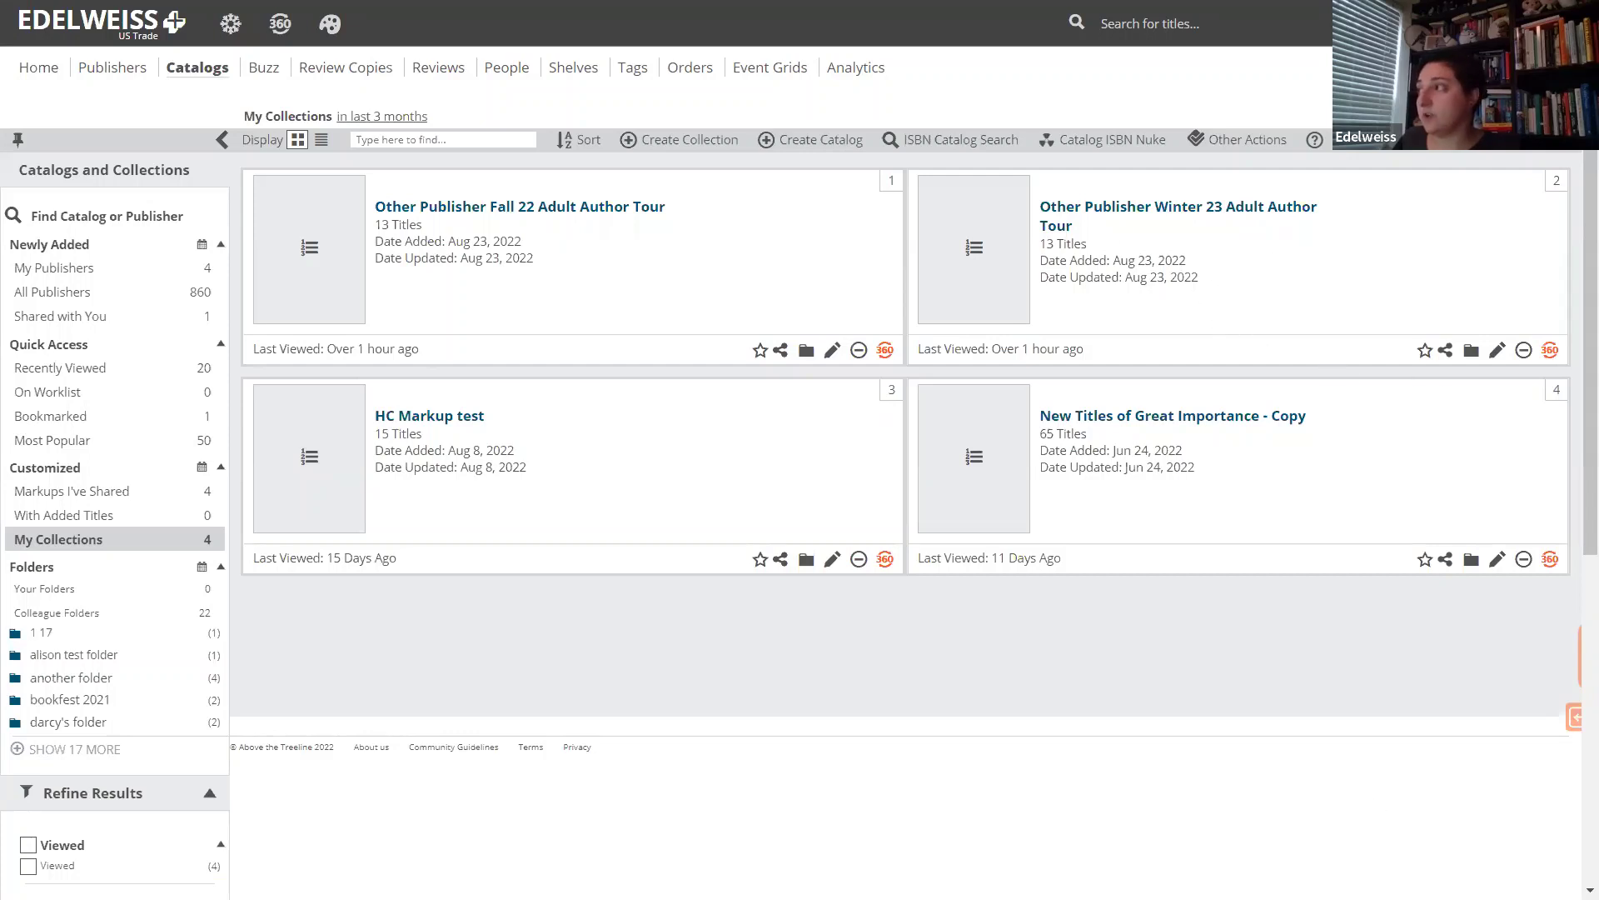
pyautogui.moveTo(1499, 24)
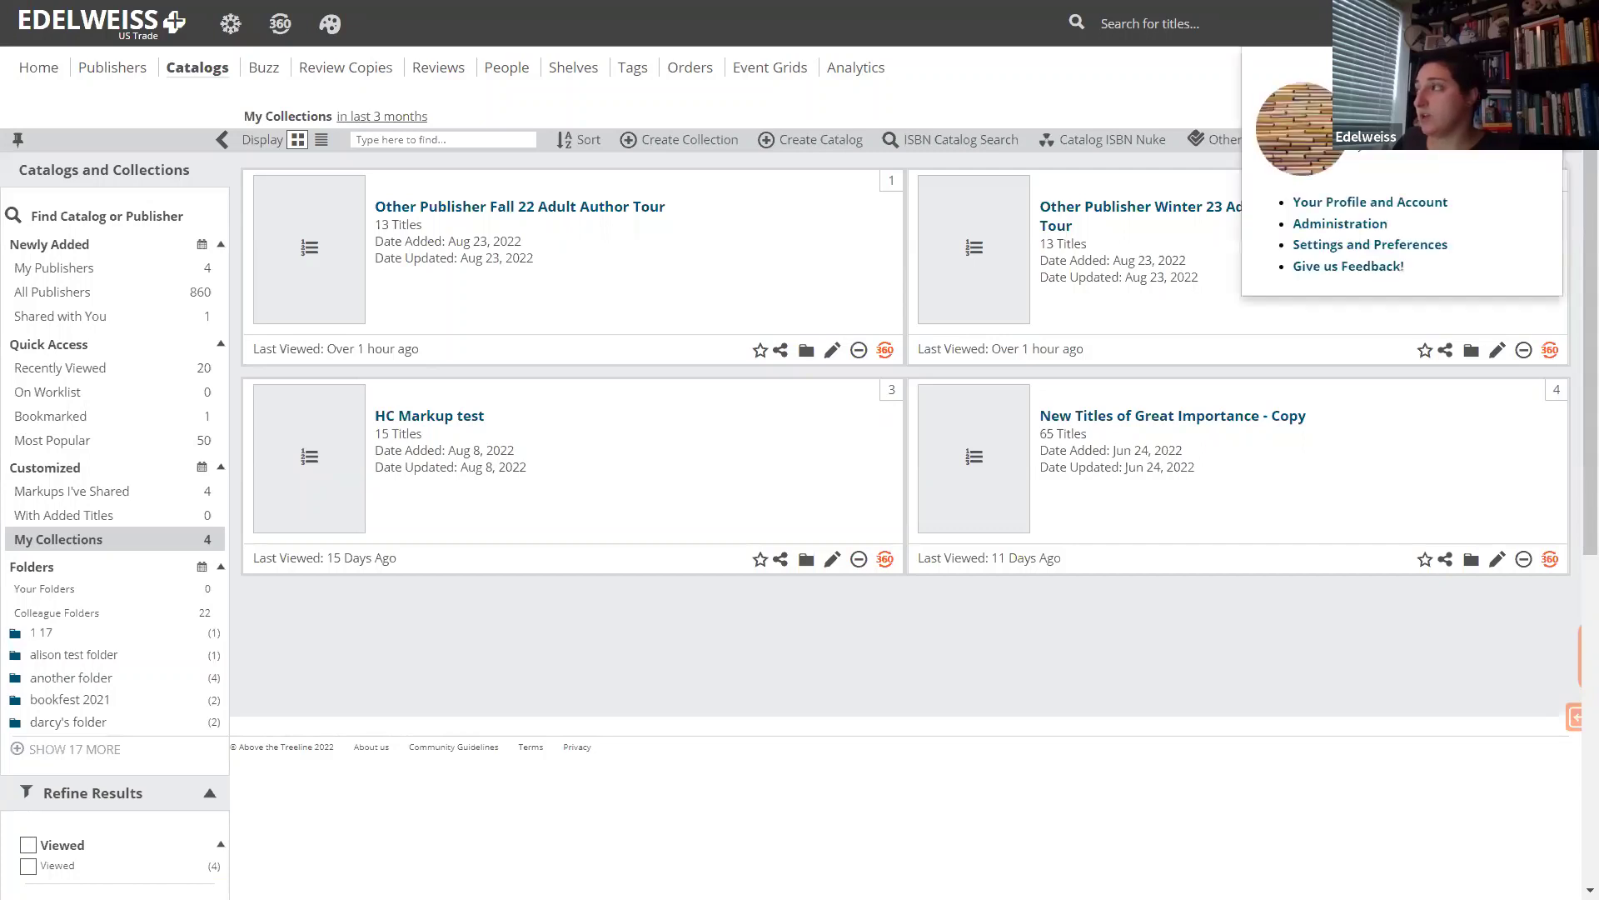
pyautogui.click(1356, 226)
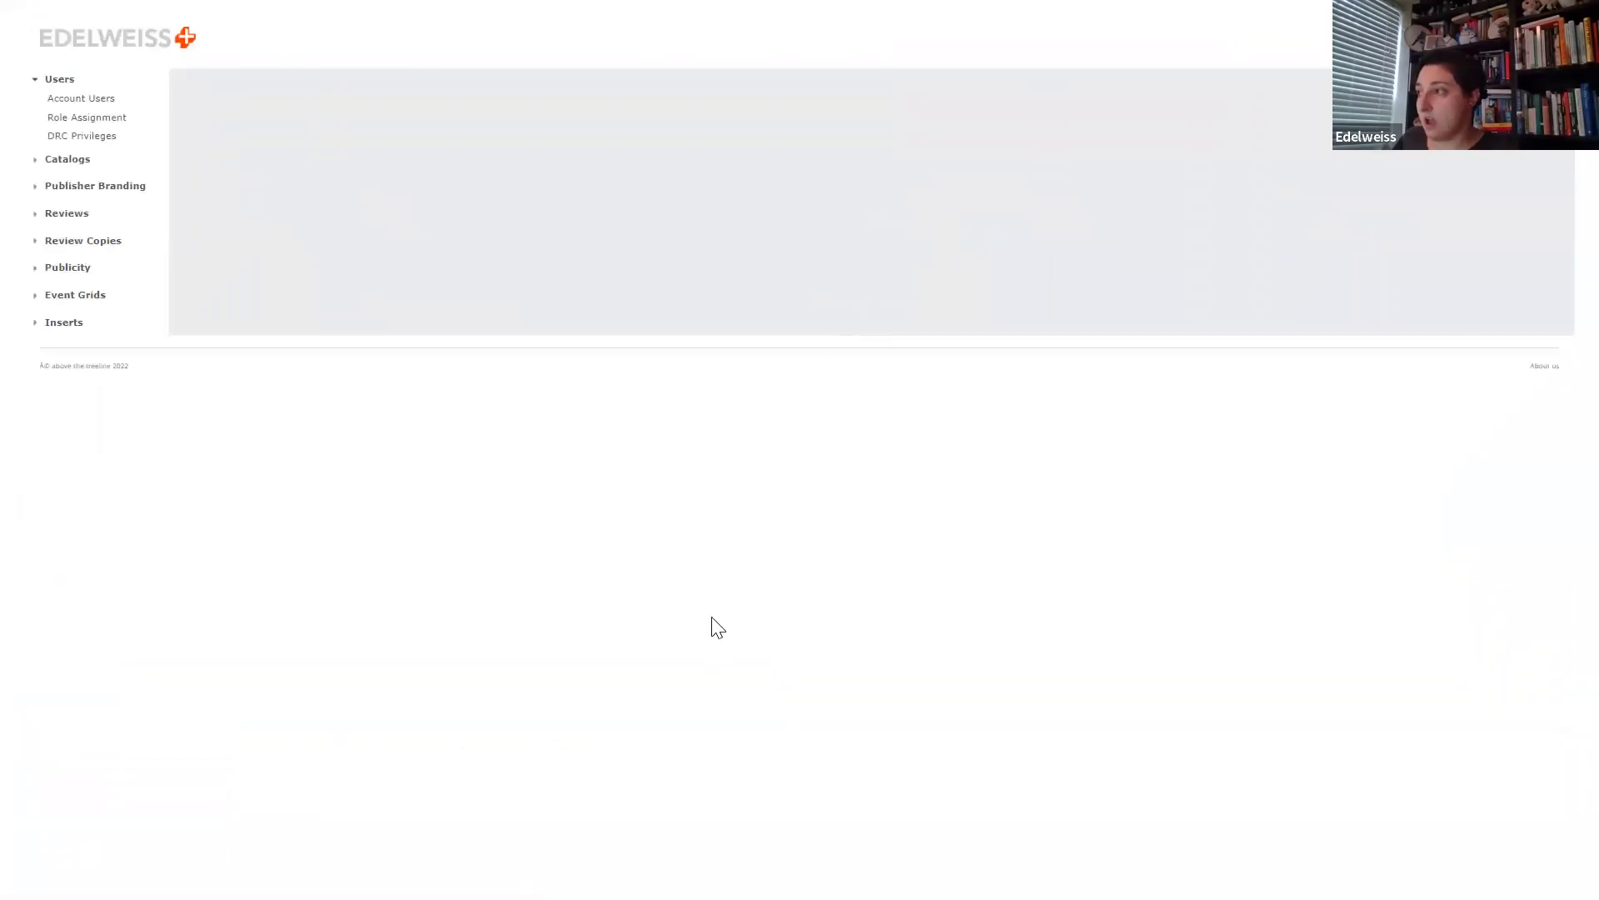
pyautogui.hotkey('ctrl', '+')
pyautogui.hotkey('ctrl', '+')
pyautogui.hotkey('ctrl', '+')
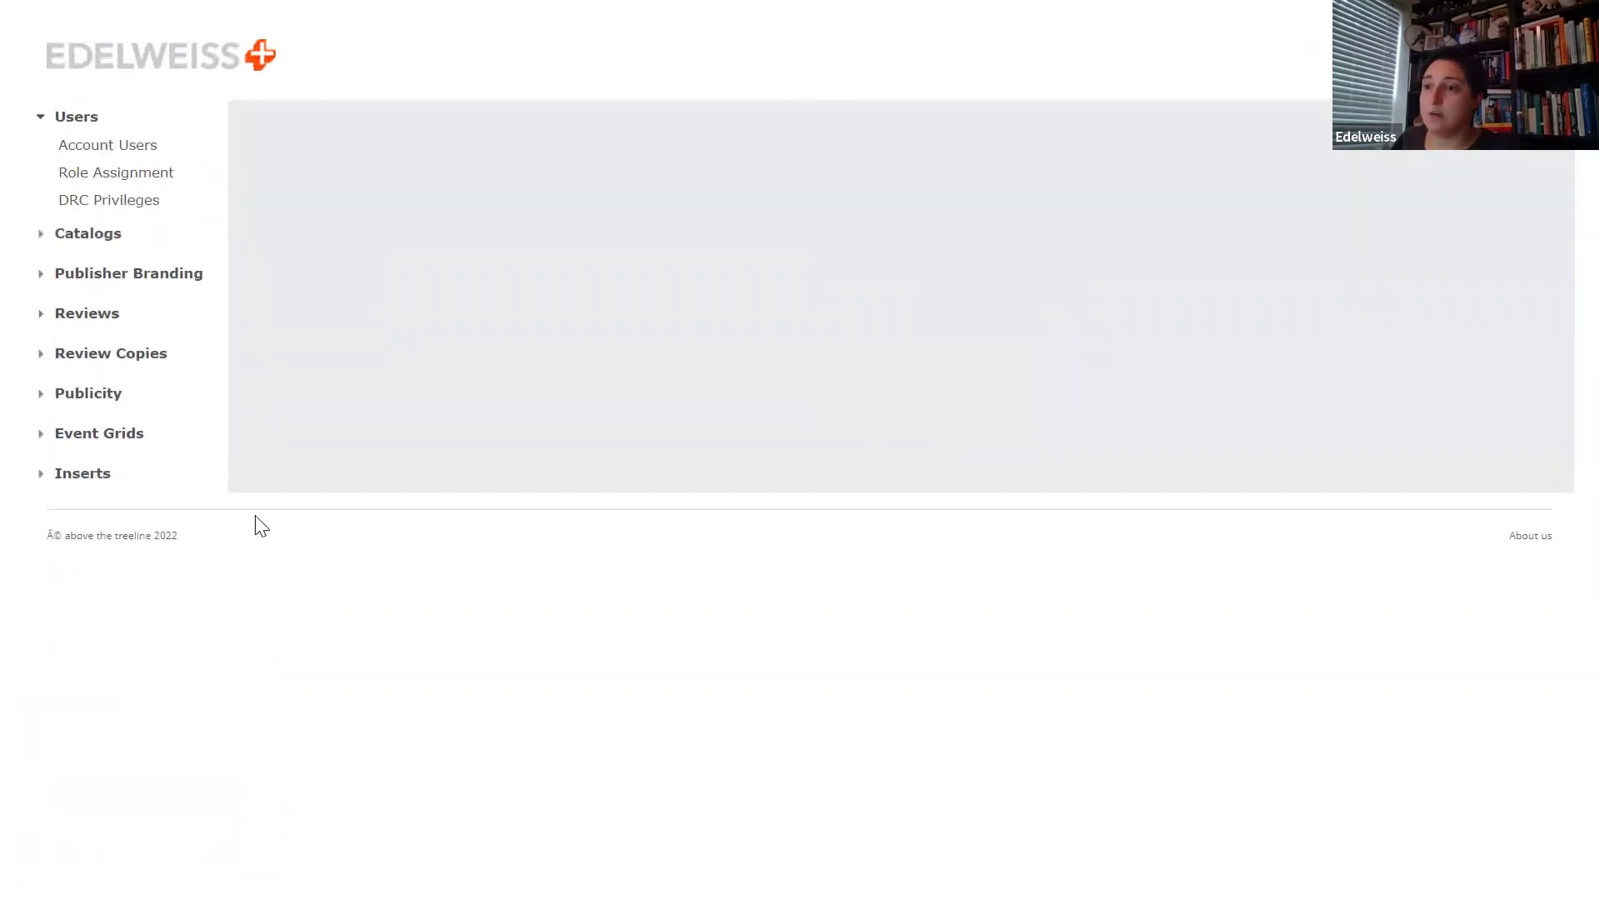
# Open the event grid administration, look at the archived grids, and return to the active ones.
pyautogui.click(134, 435)
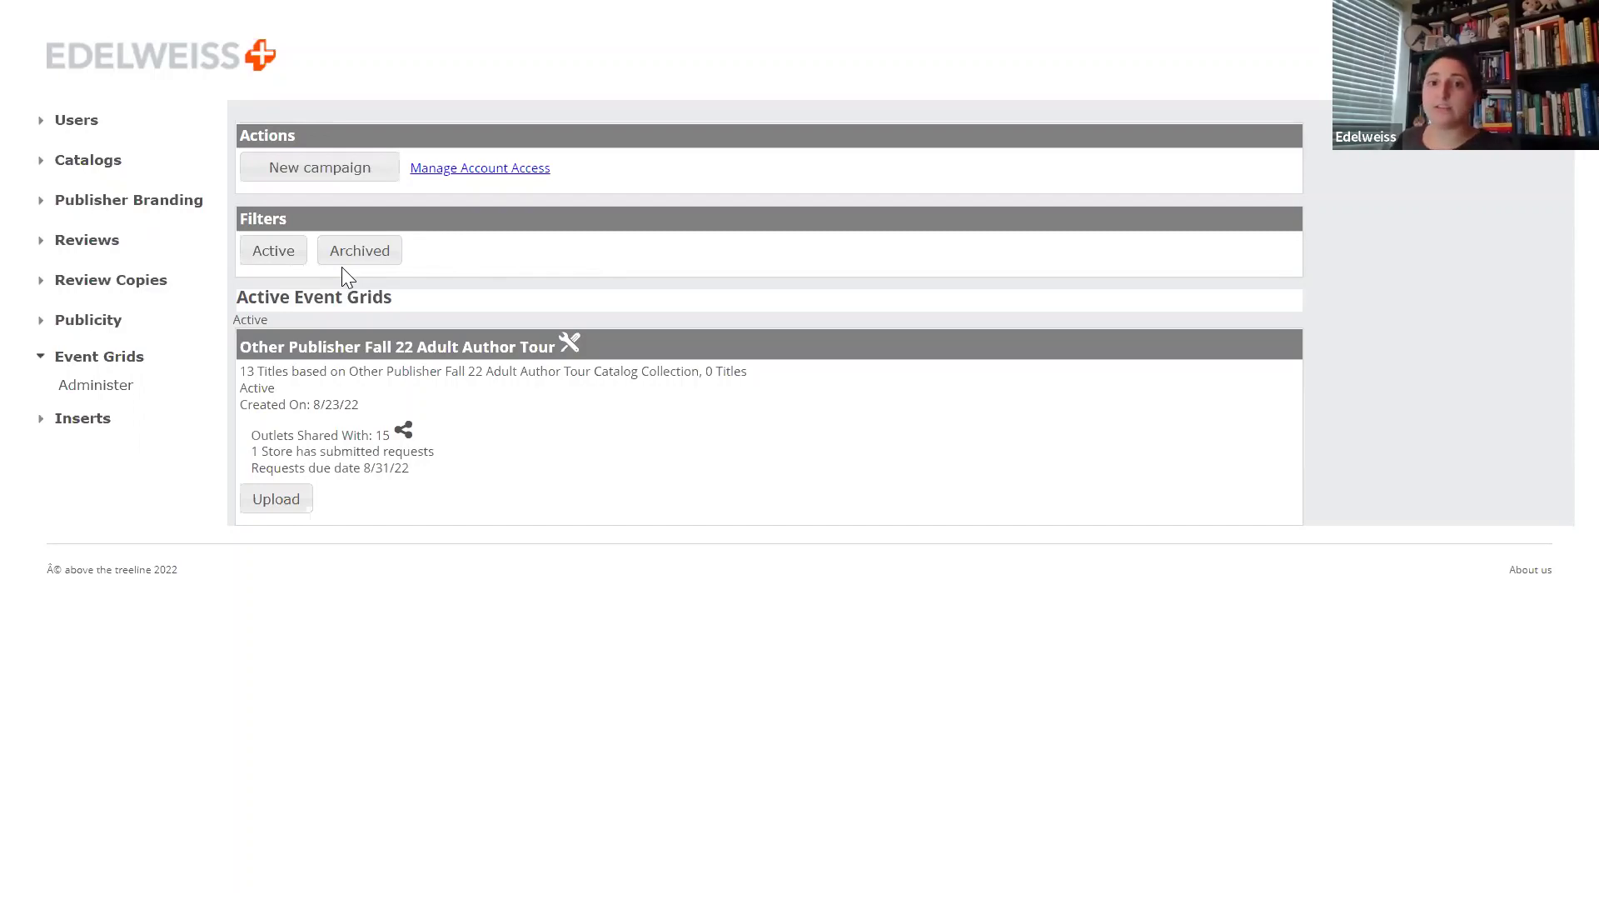
pyautogui.click(359, 251)
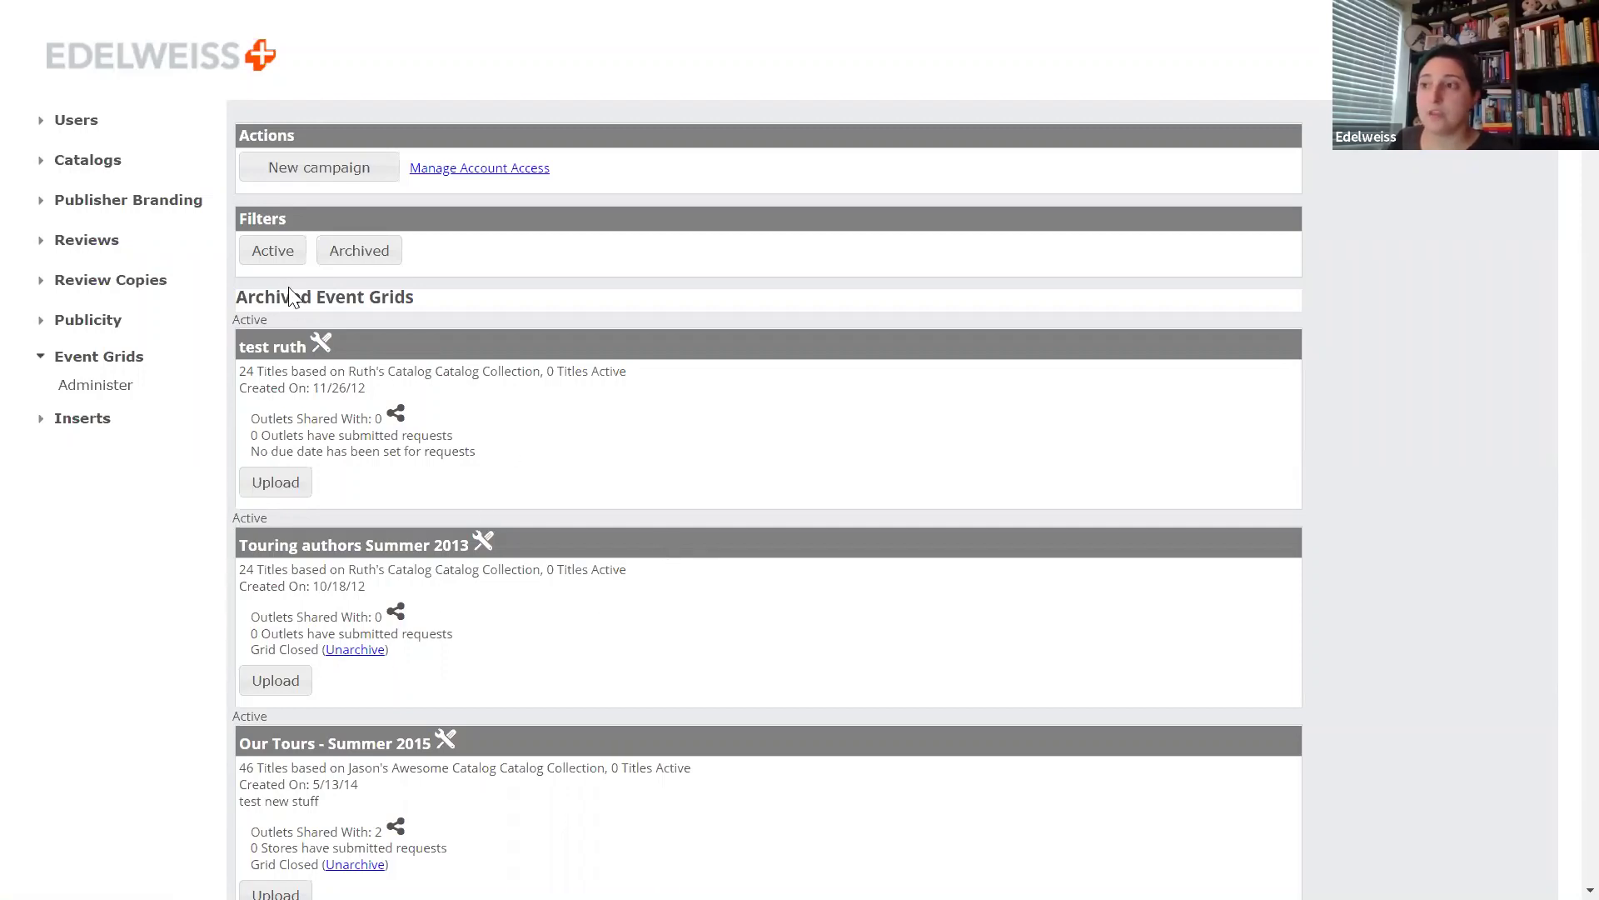
pyautogui.click(270, 251)
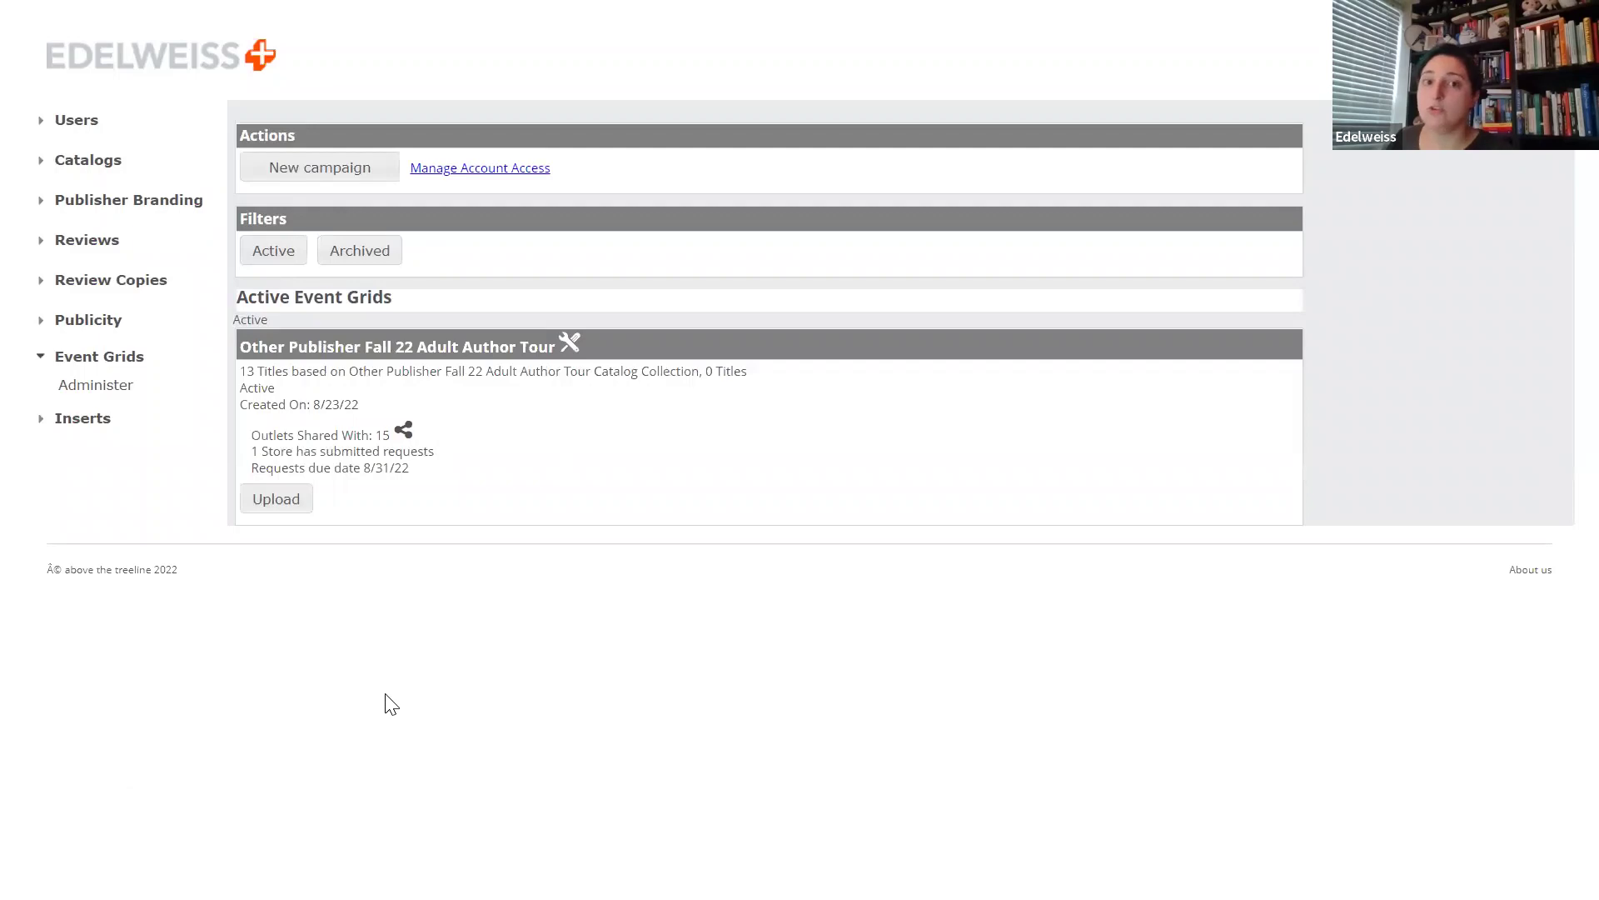
# Start a new campaign named "Other Publisher Winter 23 Adult Author Tour" with a due date of 10/31/2022.
pyautogui.click(302, 171)
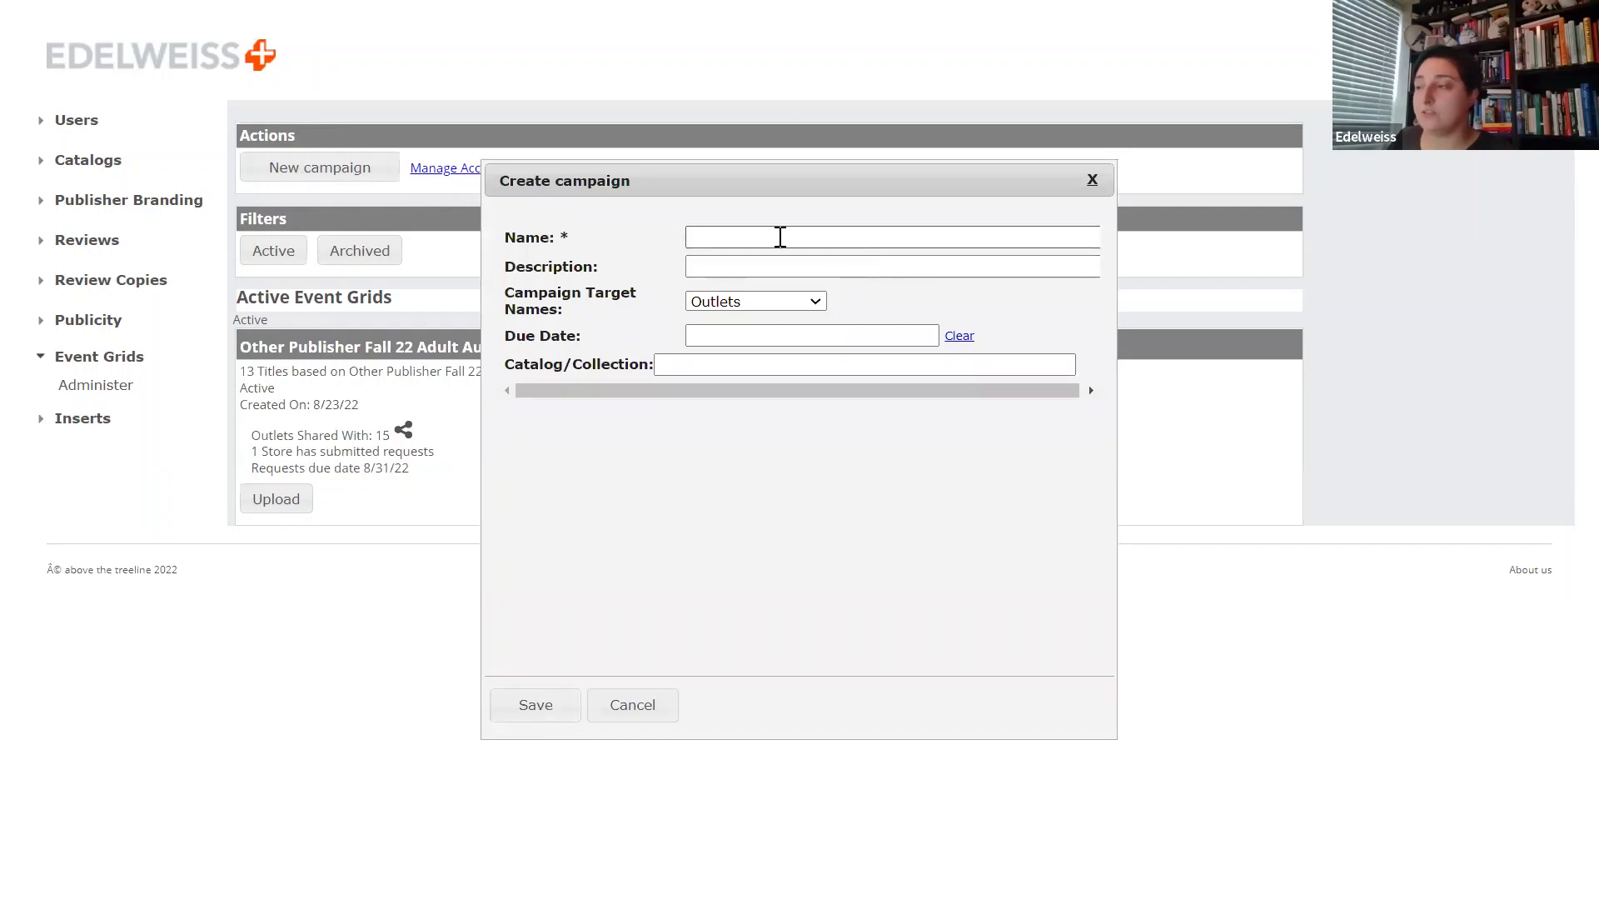
pyautogui.click(780, 237)
pyautogui.write('Other Publisher Winter 23 Adult Author Tour')
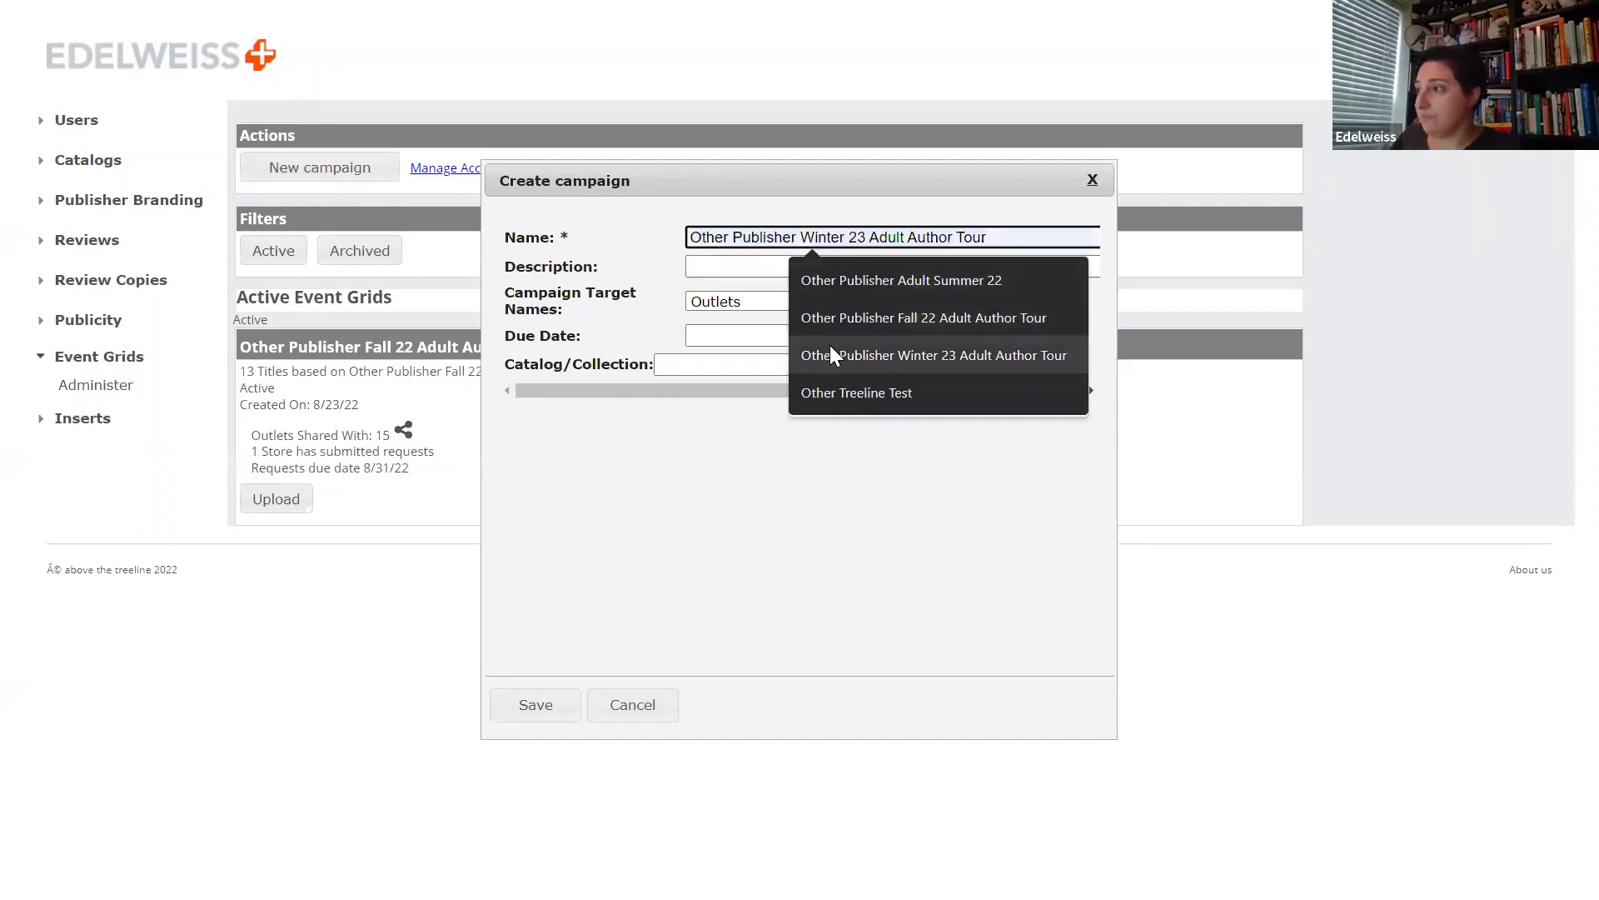
pyautogui.click(825, 346)
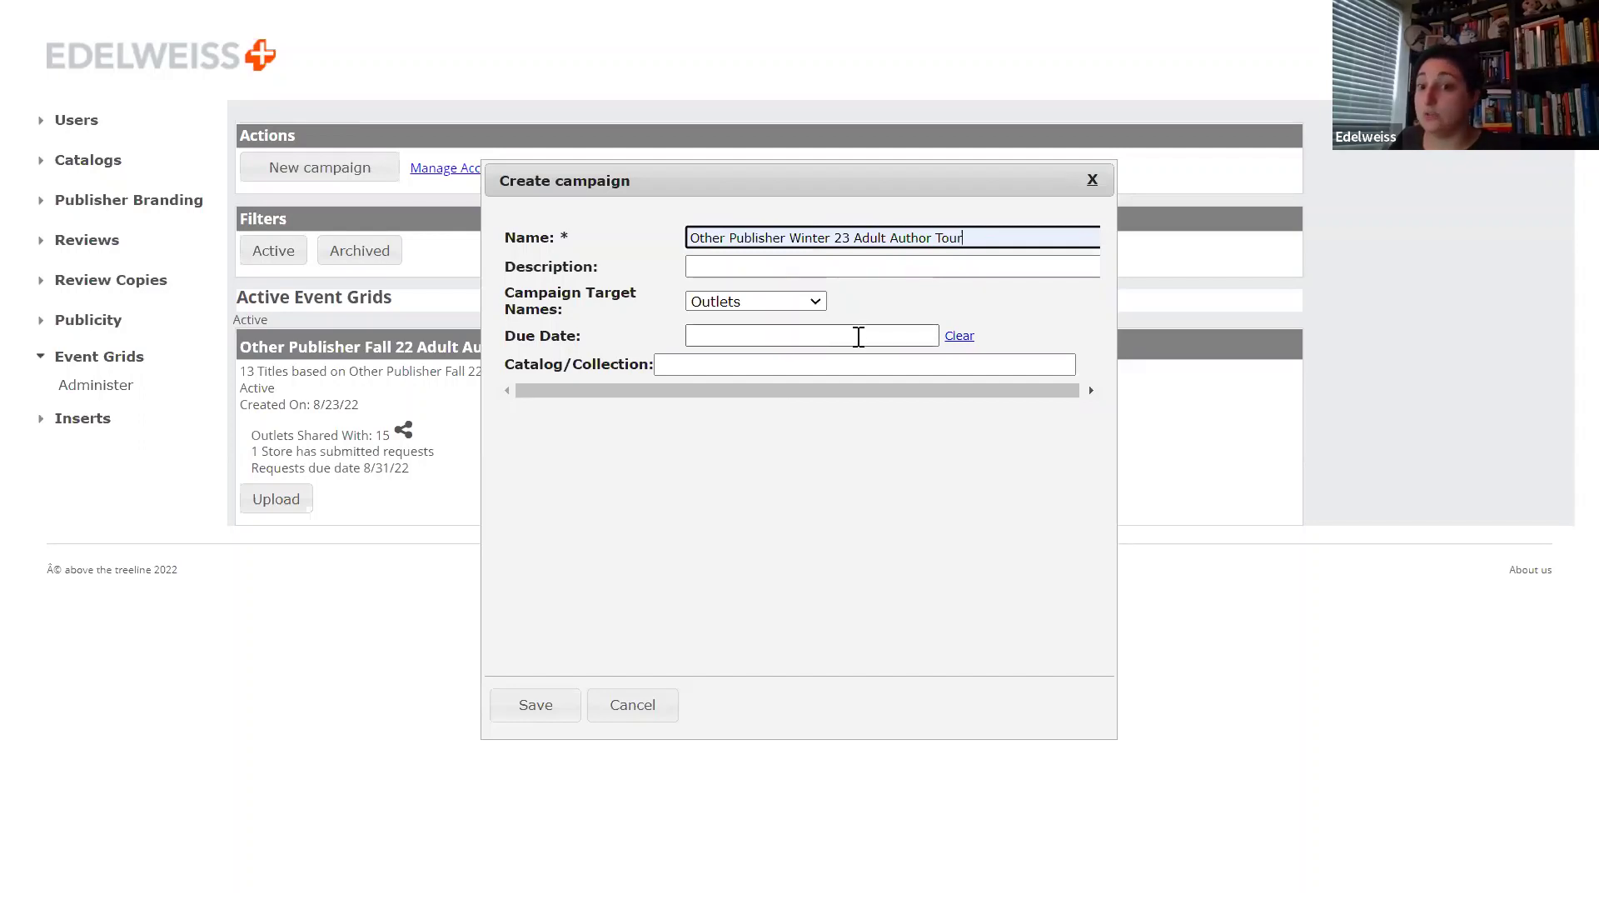
pyautogui.click(858, 337)
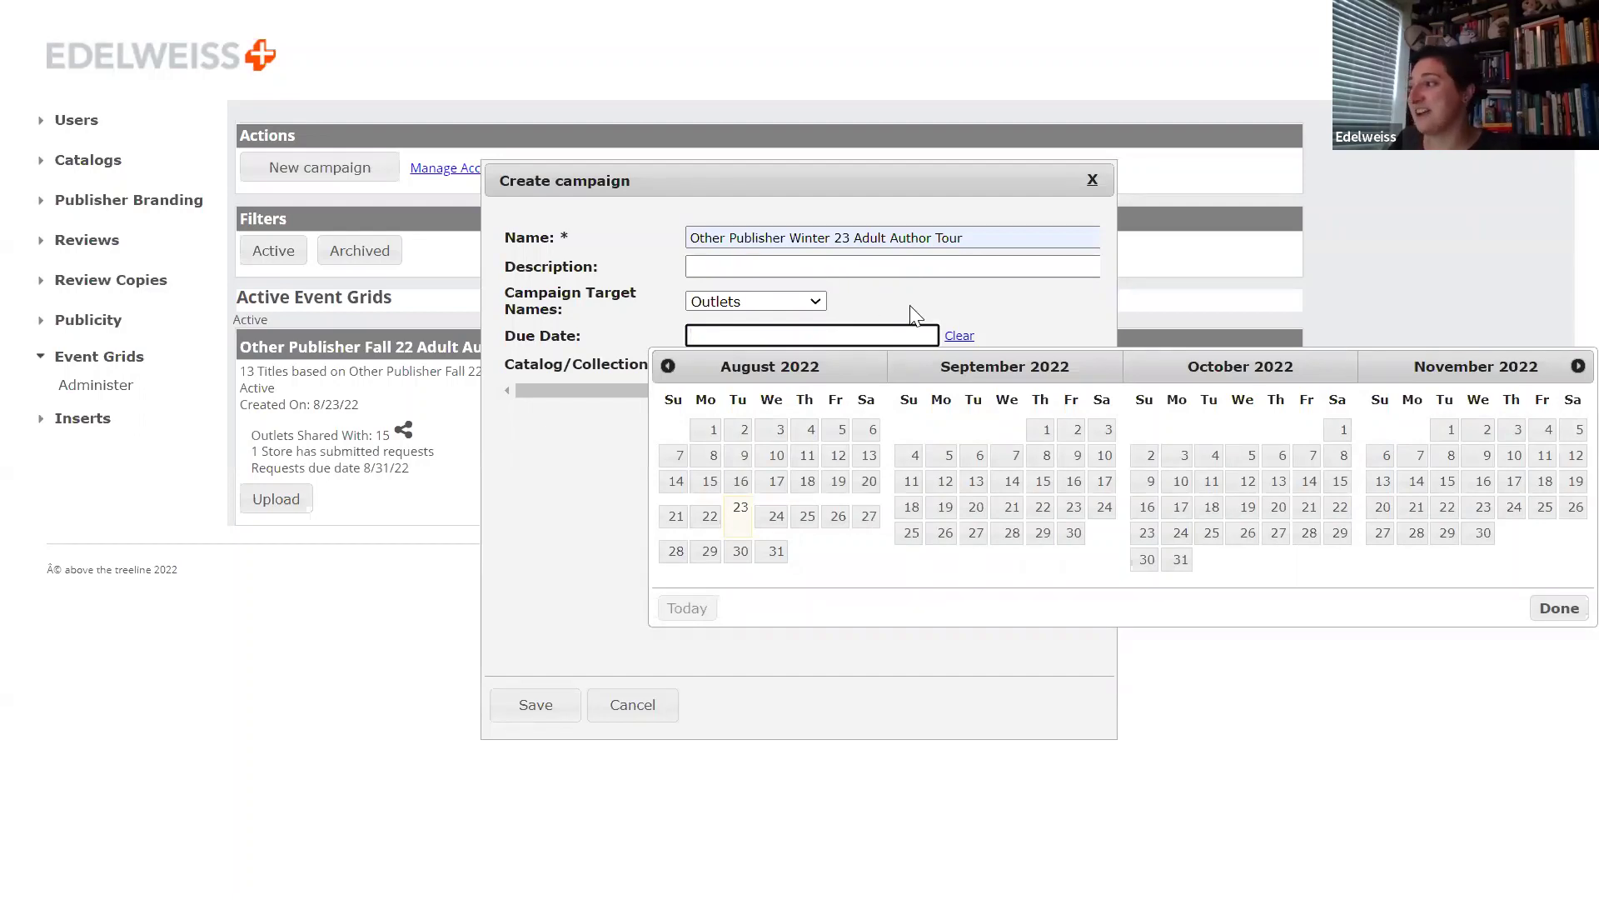
pyautogui.click(1180, 559)
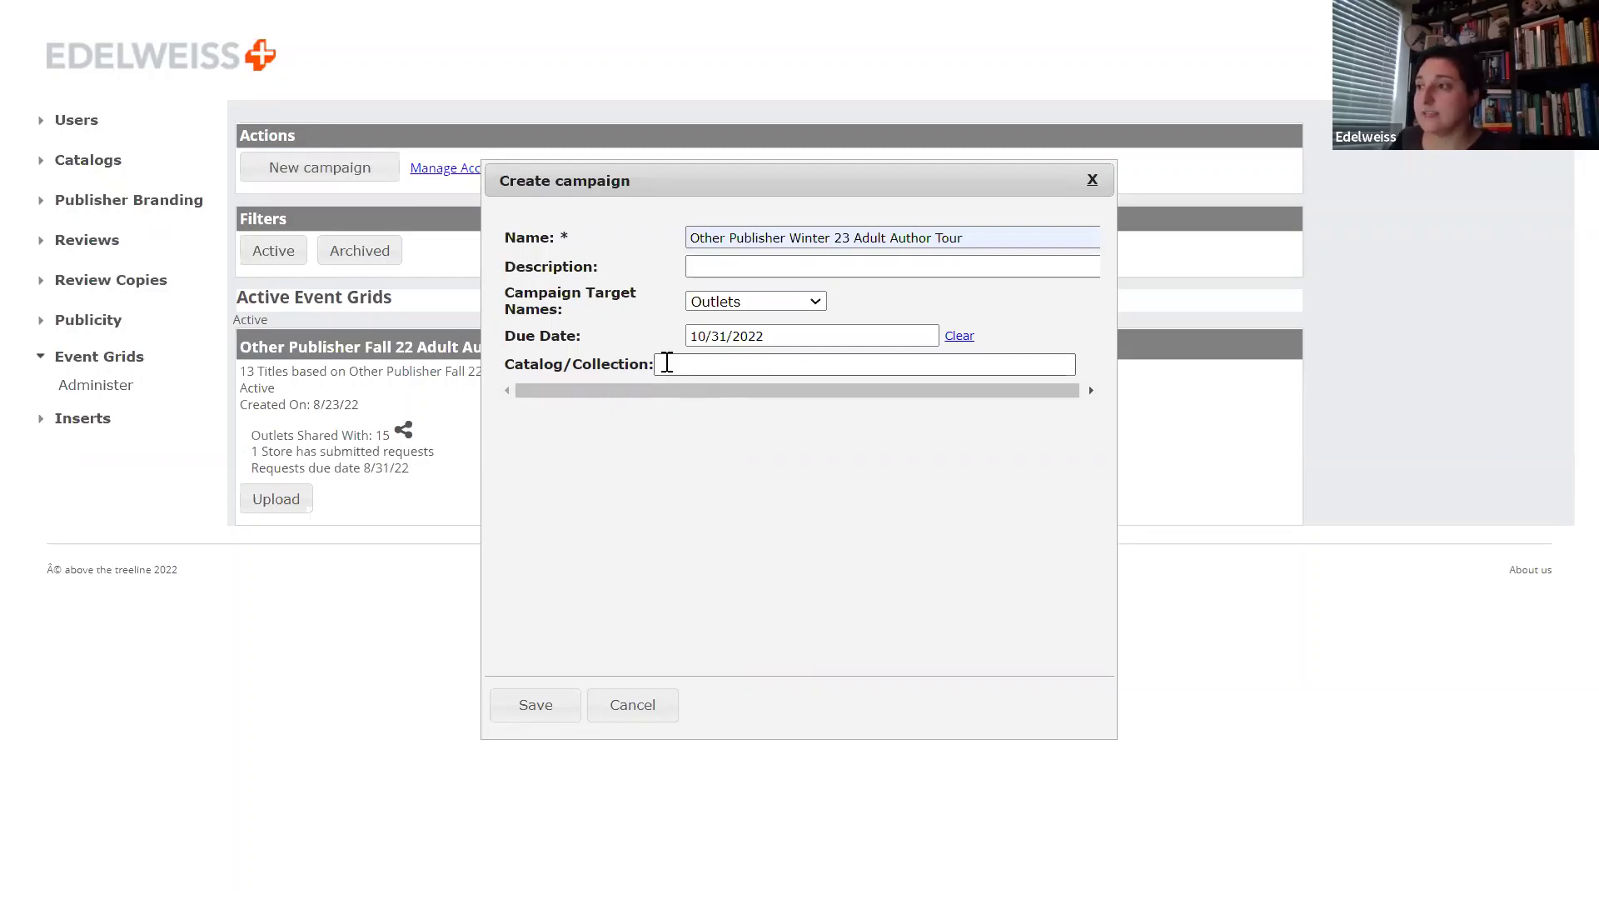
# Link the campaign to the "Other Publisher Winter 23 Adult Author Tour" collection and save it.
pyautogui.click(668, 365)
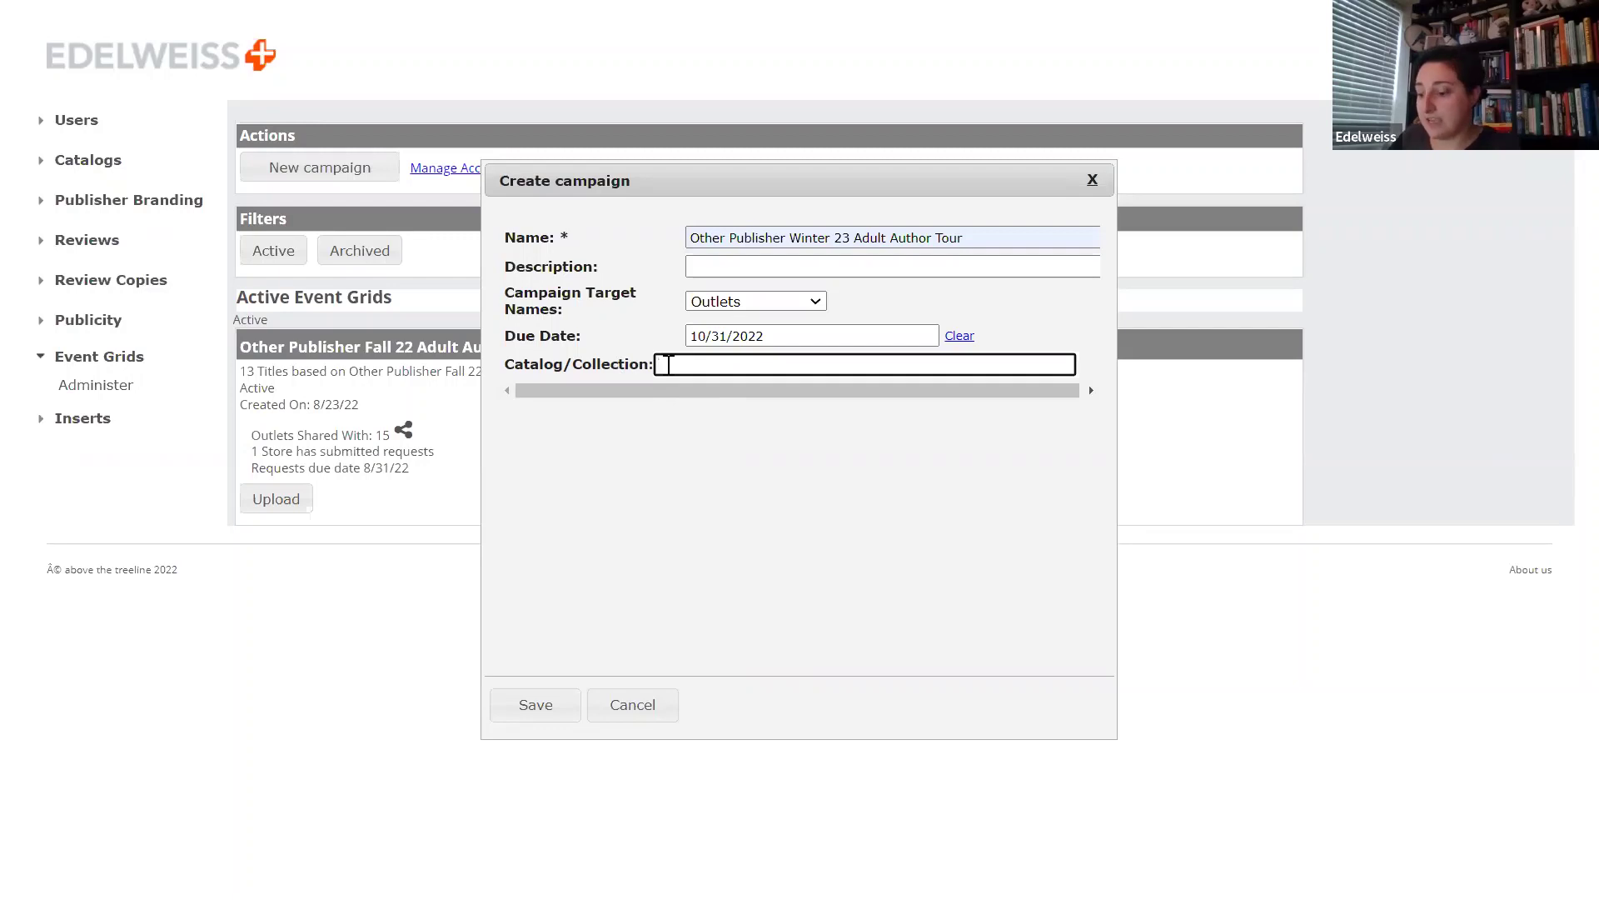
pyautogui.write('winter')
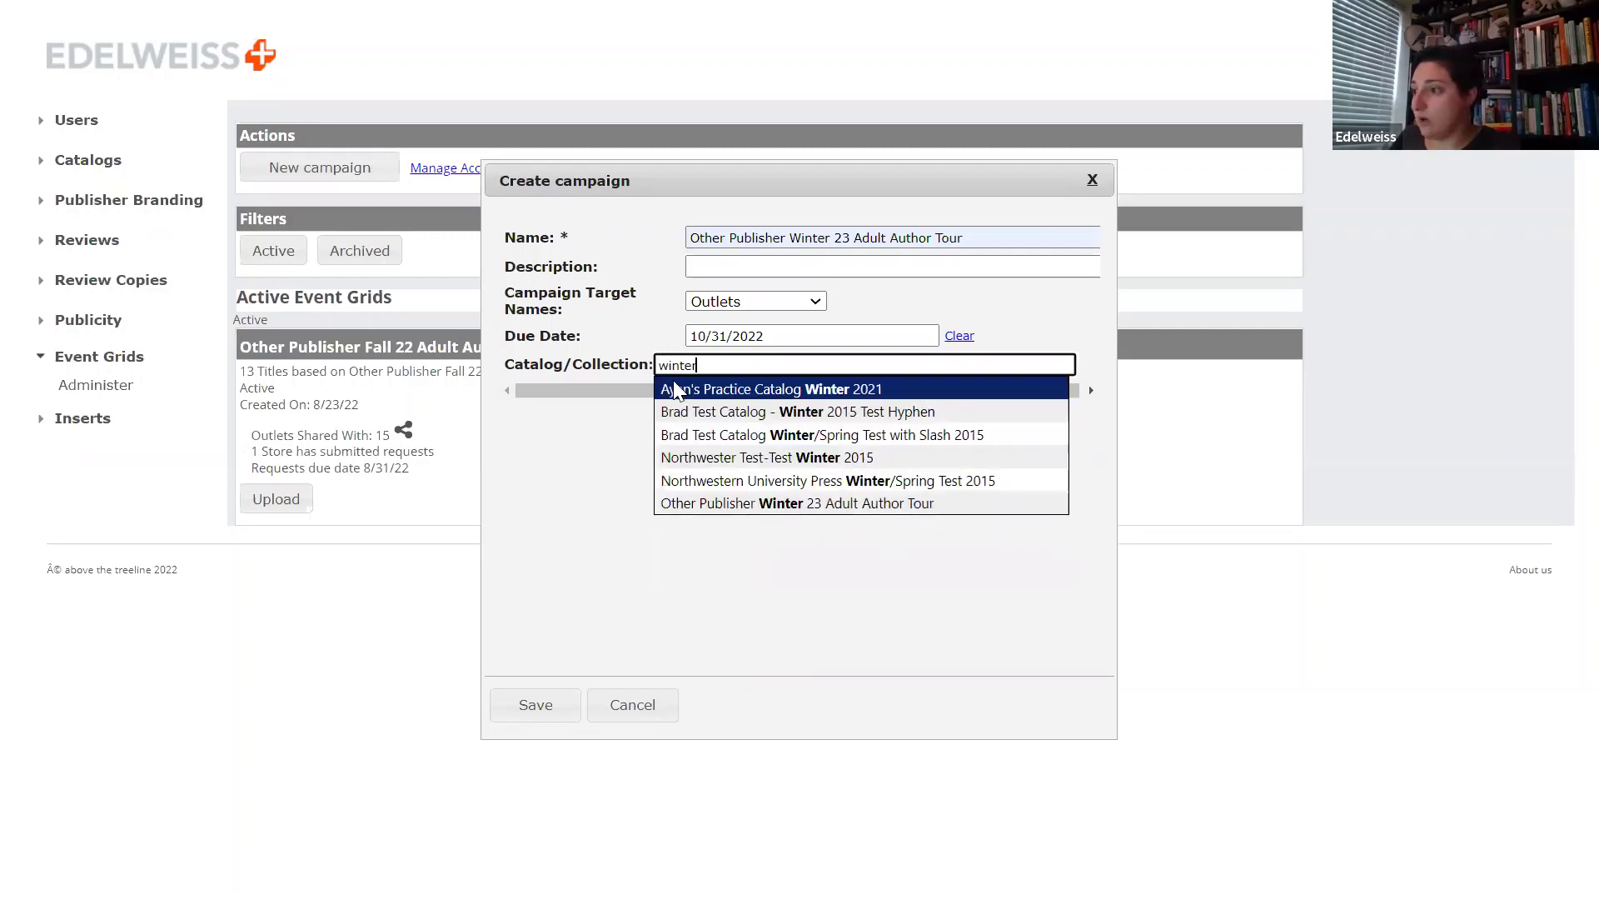
pyautogui.click(759, 507)
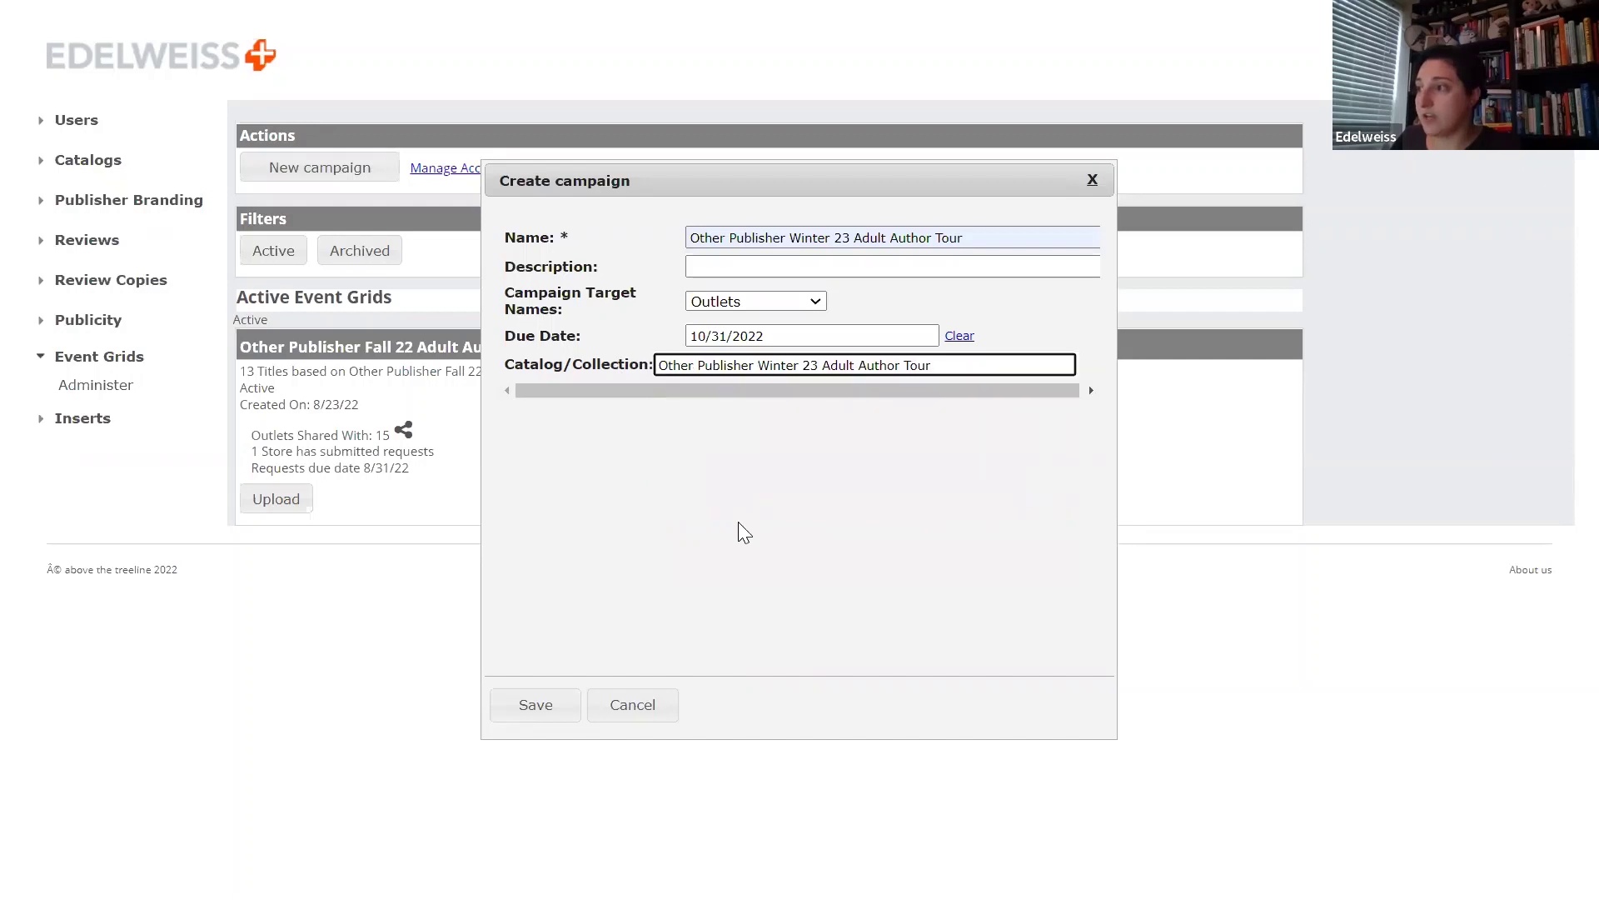
pyautogui.click(534, 716)
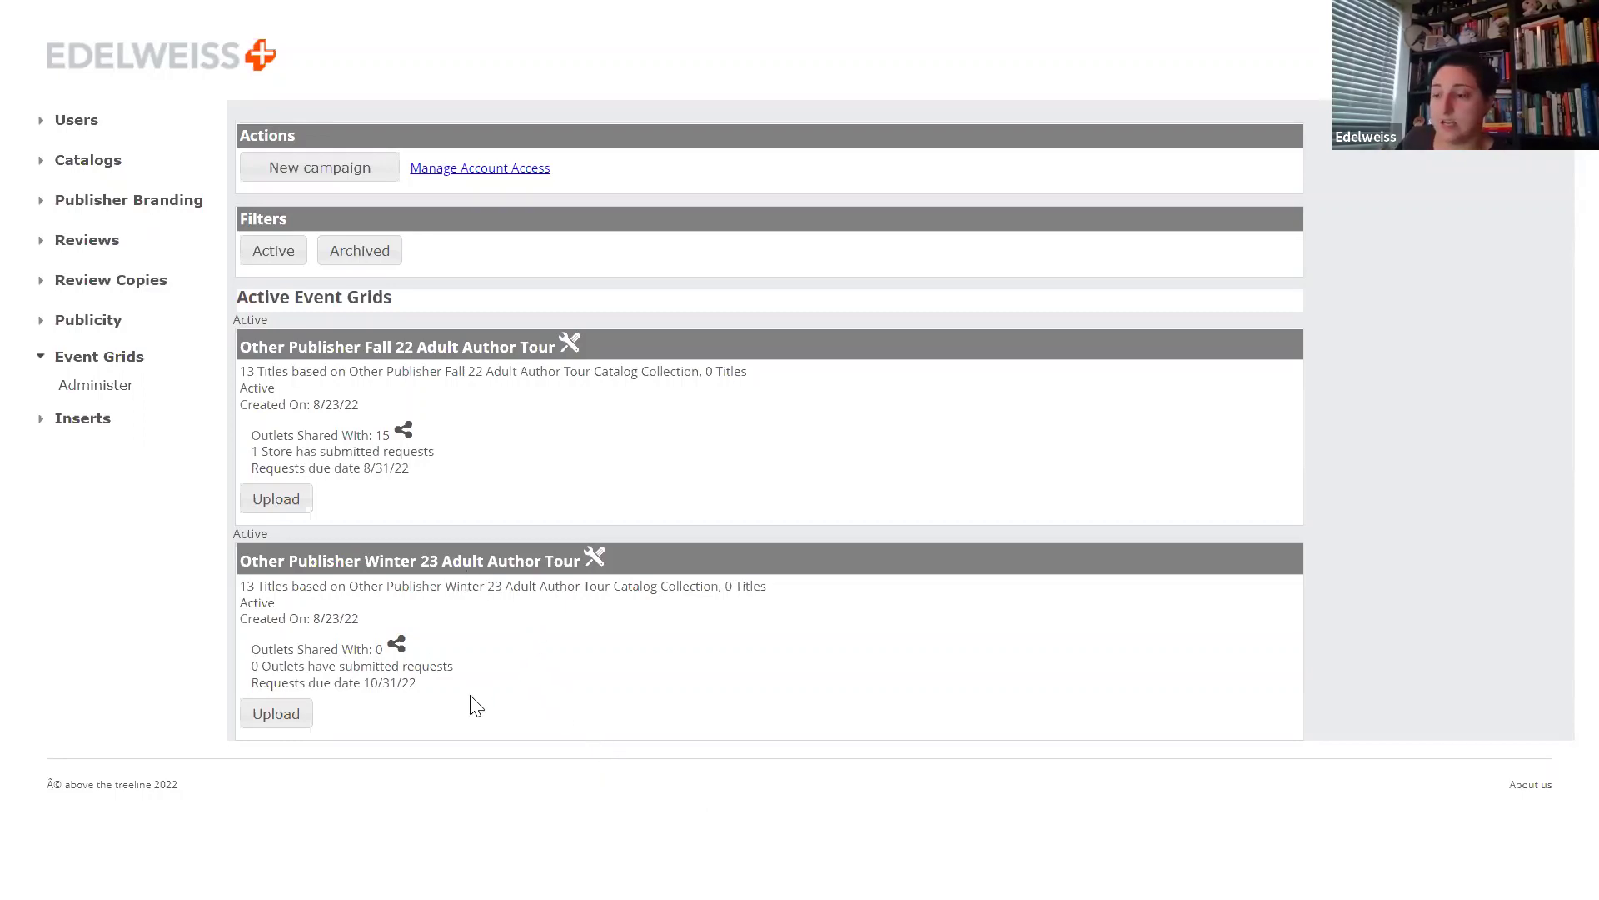
# Export the Other Publisher Winter 23 Adult Author Tour event grid to Excel and open the exported file for editing.
pyautogui.click(278, 714)
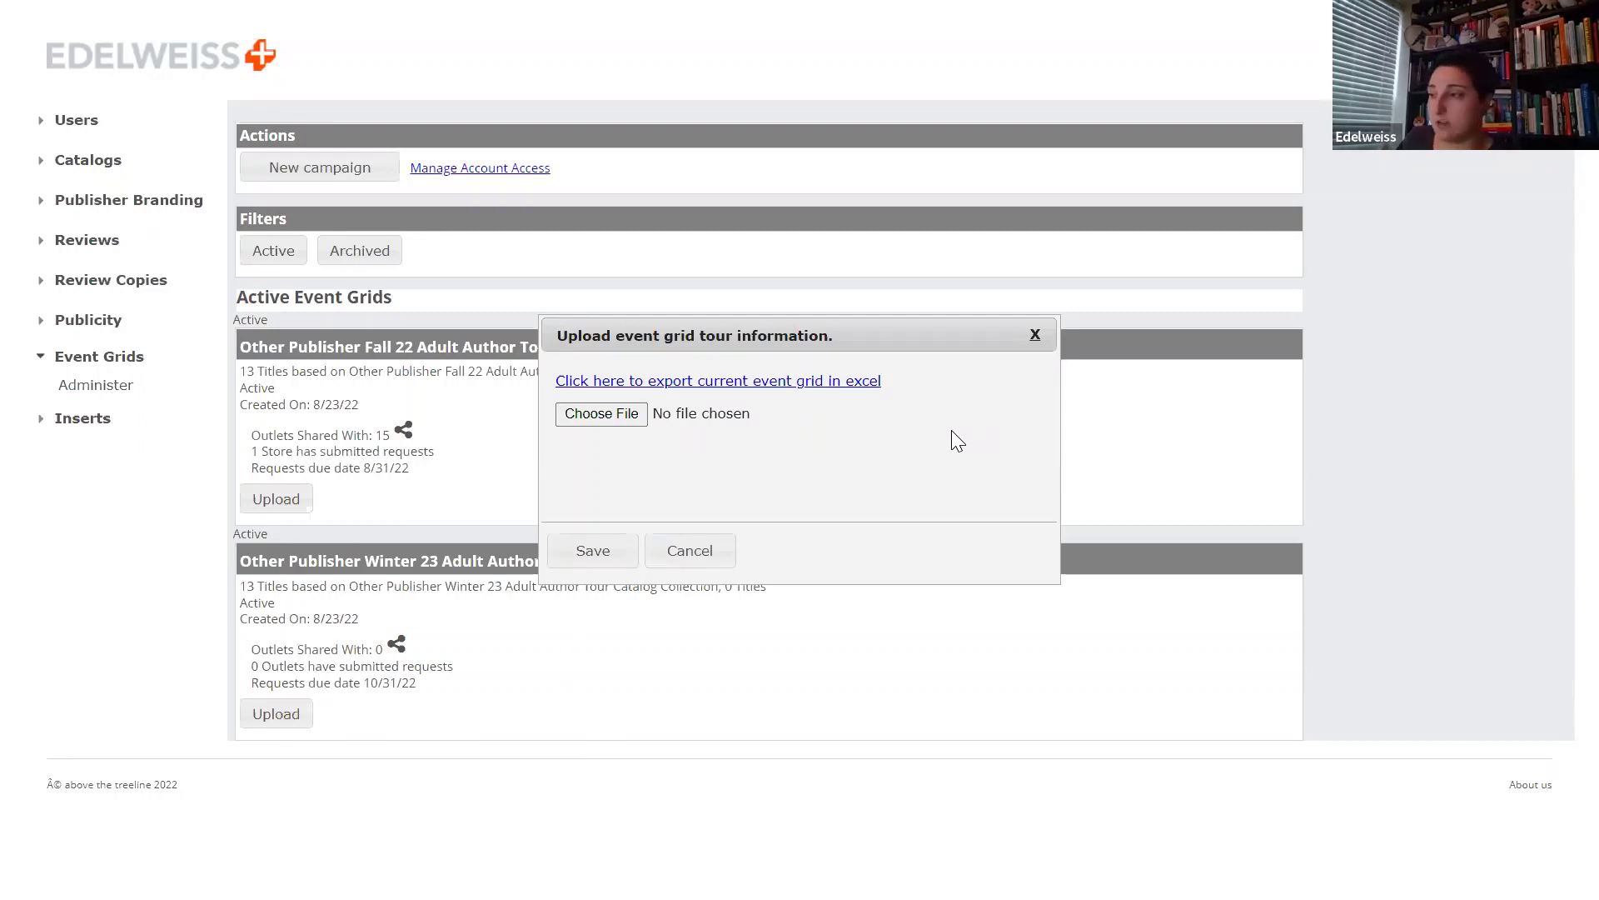
pyautogui.click(772, 385)
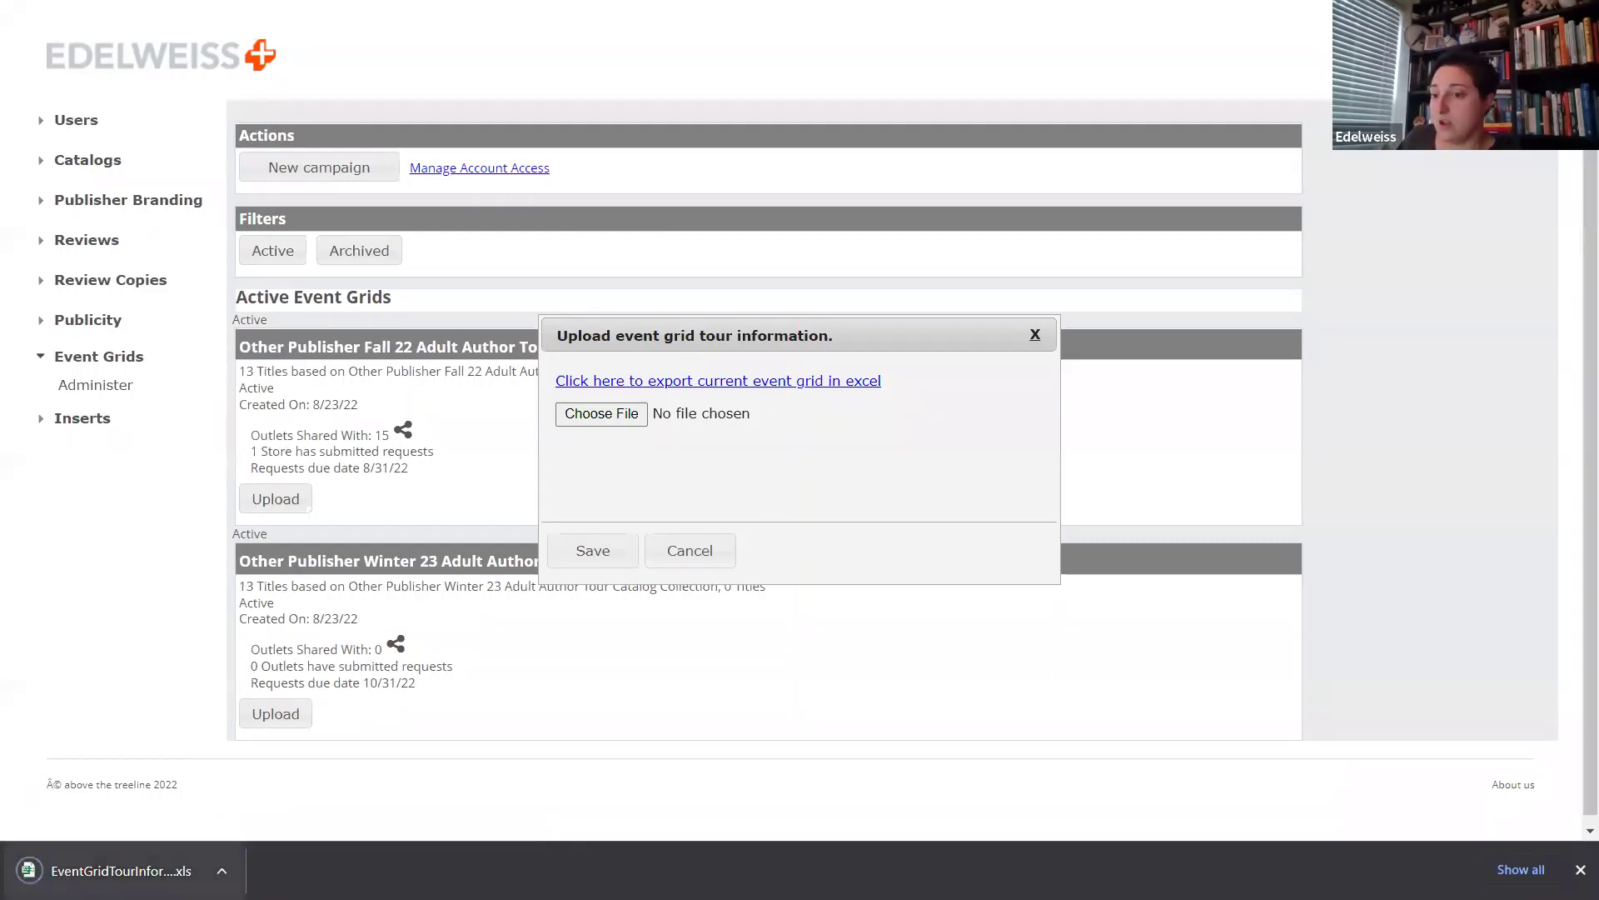
pyautogui.click(121, 870)
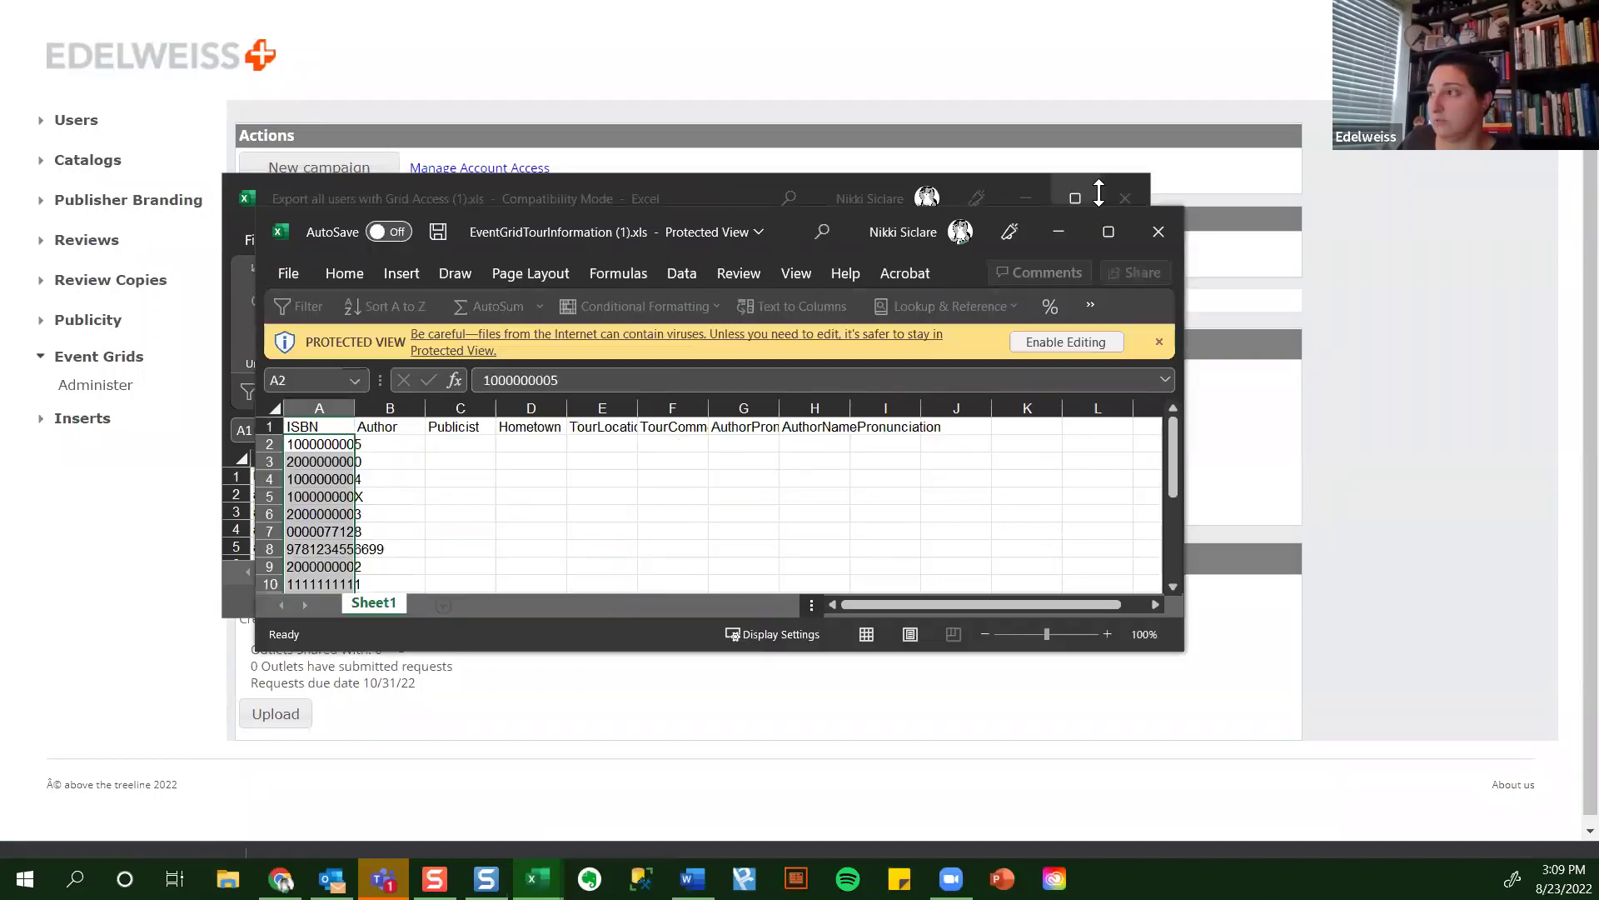
pyautogui.doubleClick(786, 213)
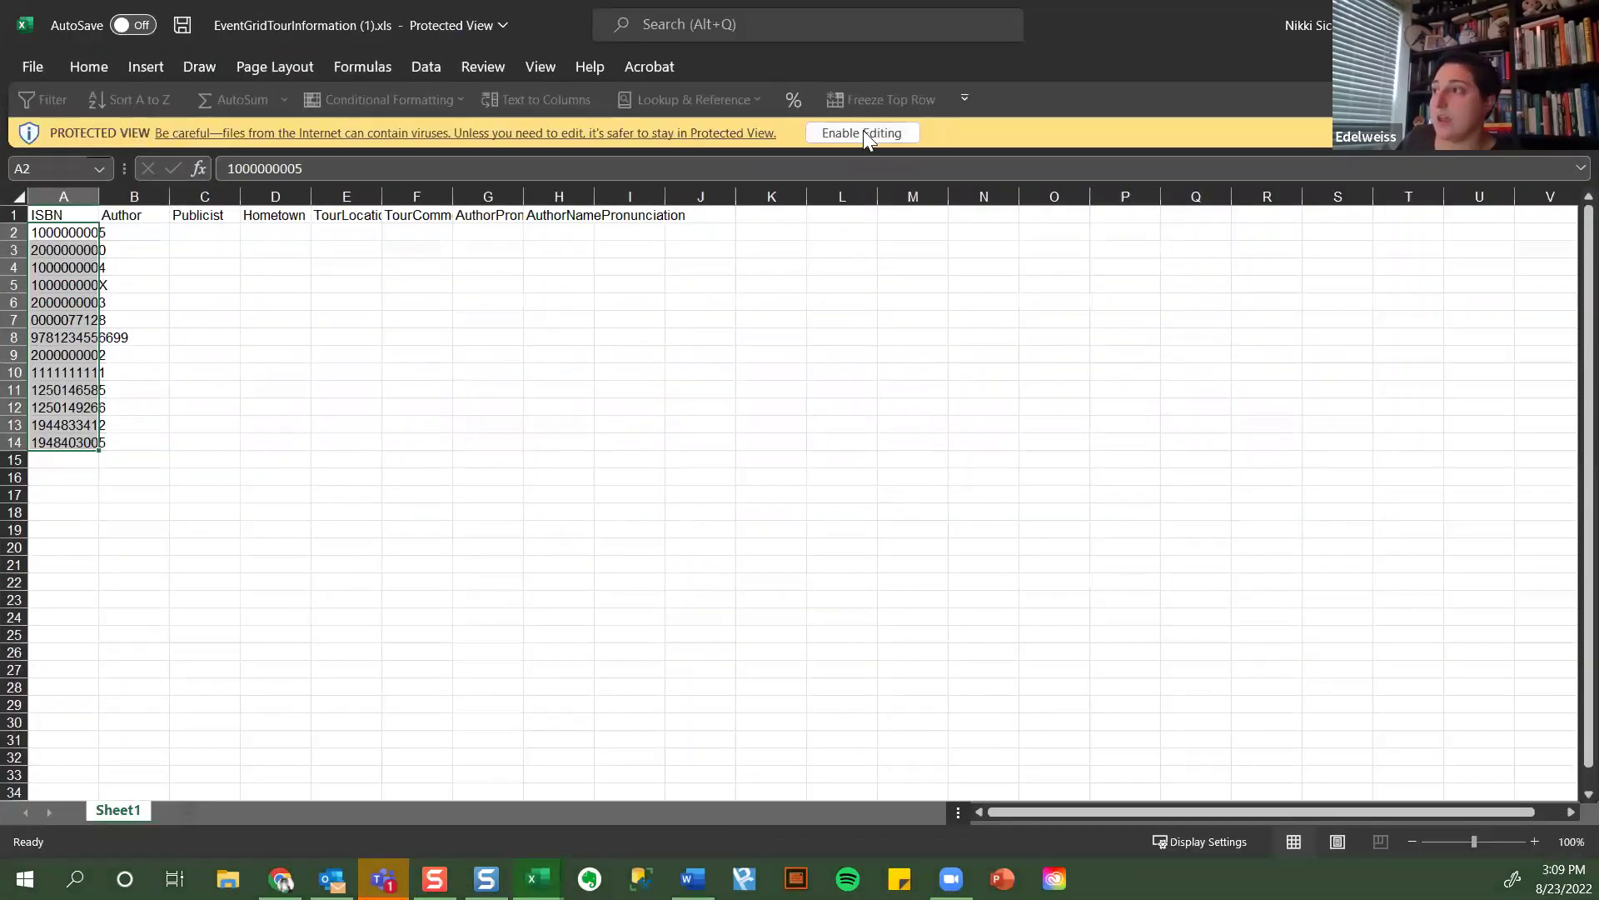
pyautogui.click(863, 132)
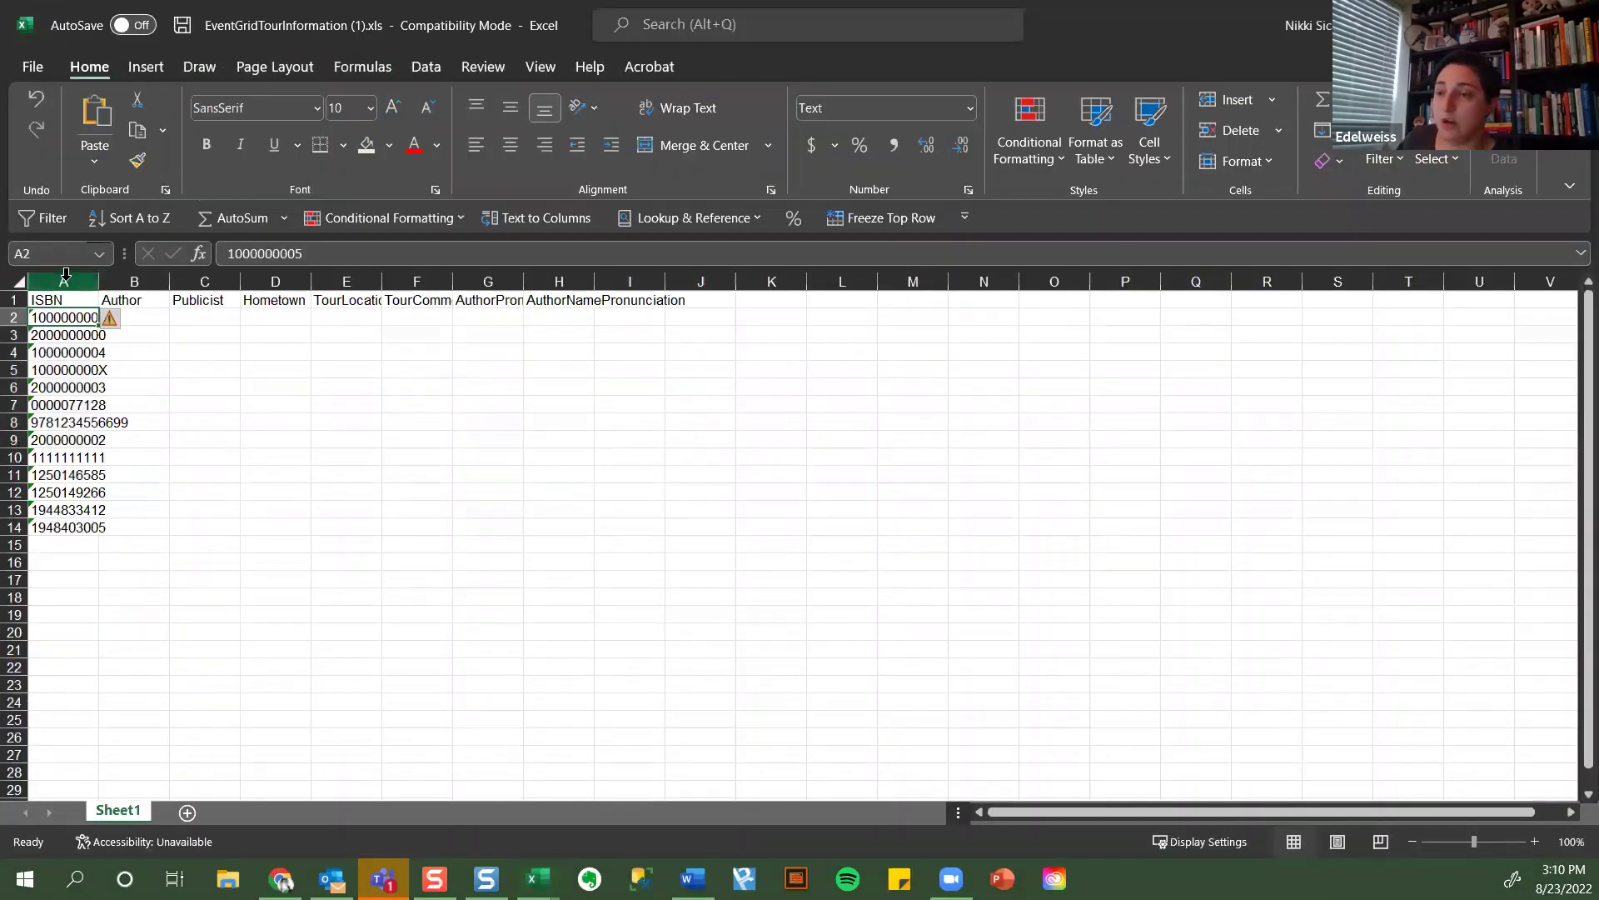
# Widen the ISBN column and auto-fit the columns from Author to AuthorNamePronunciation.
pyautogui.click(91, 280)
pyautogui.moveTo(90, 280); pyautogui.dragTo(149, 287)
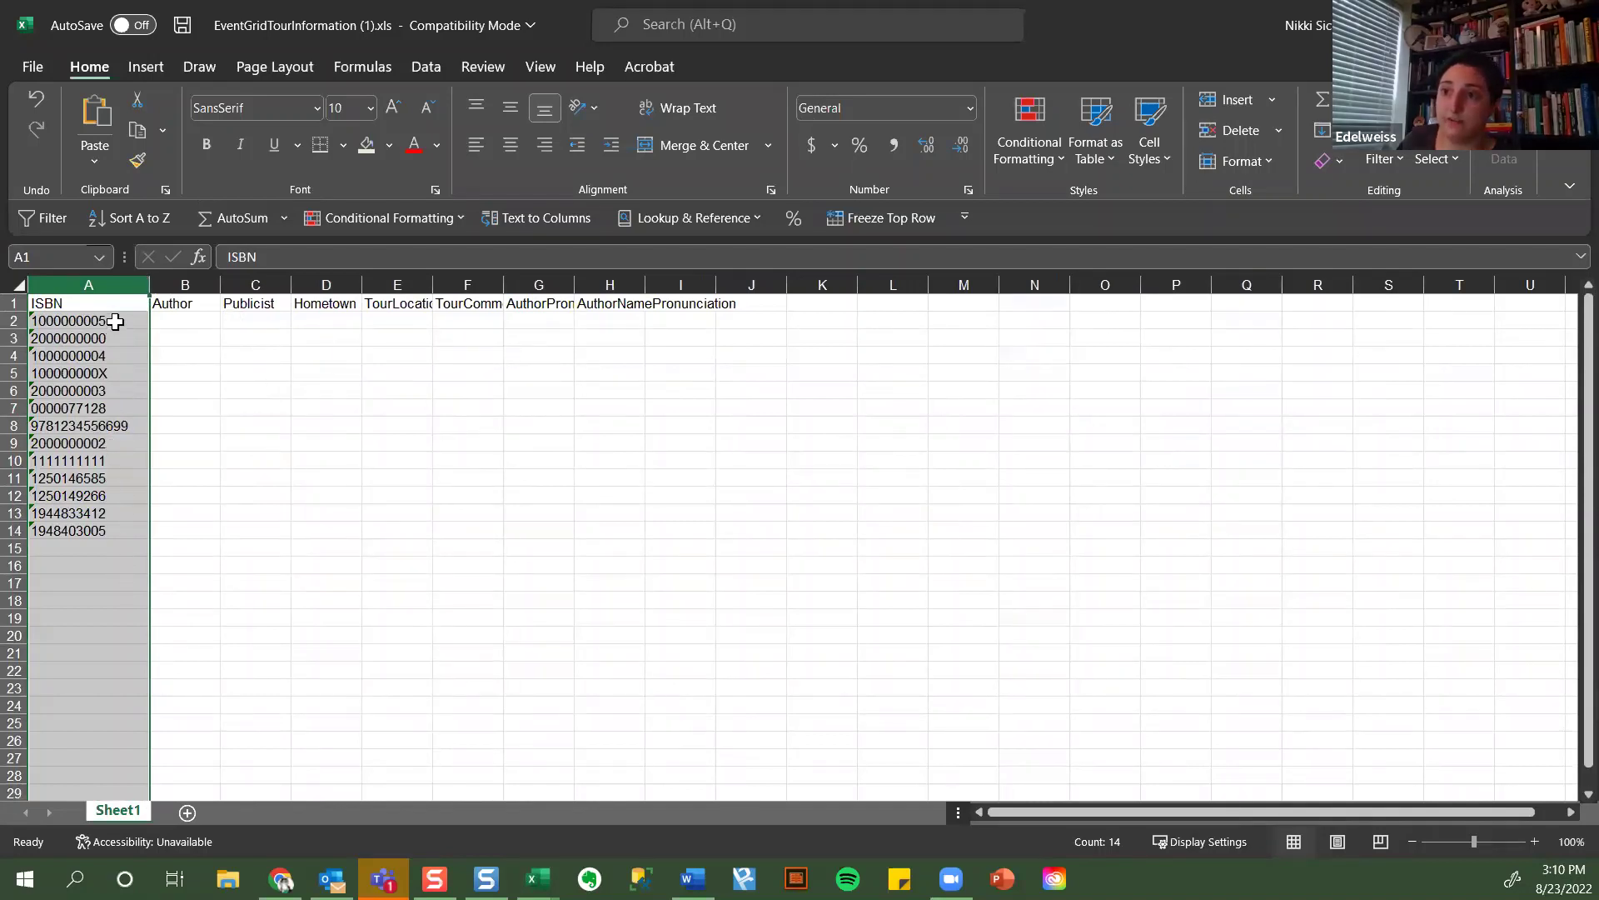
pyautogui.click(181, 354)
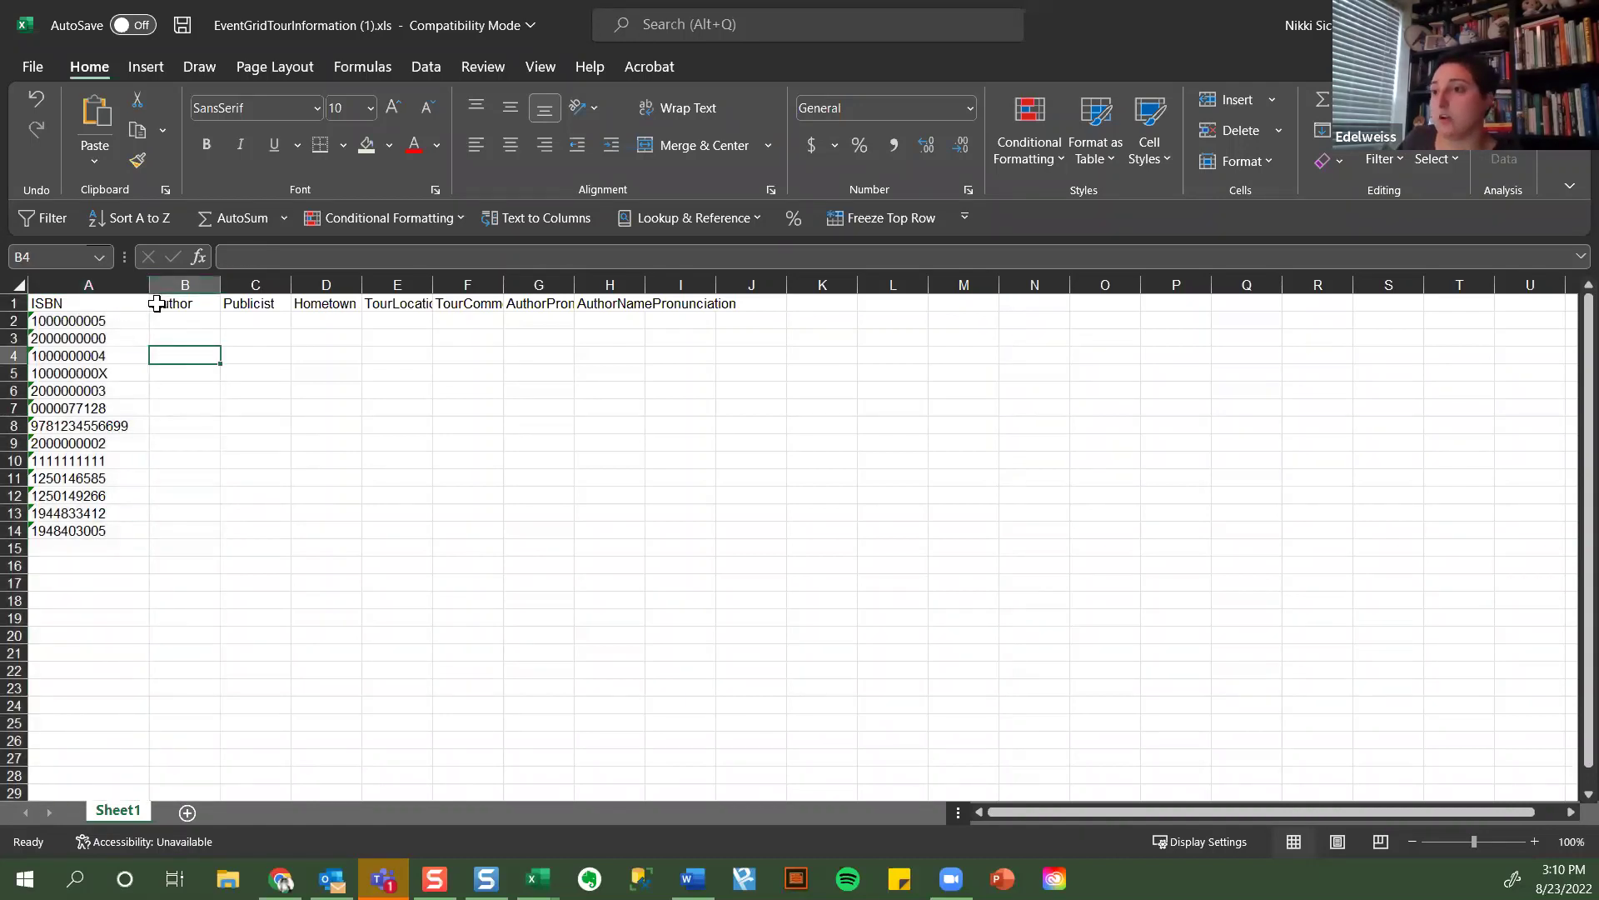
pyautogui.moveTo(186, 284); pyautogui.dragTo(718, 287)
pyautogui.click(715, 288)
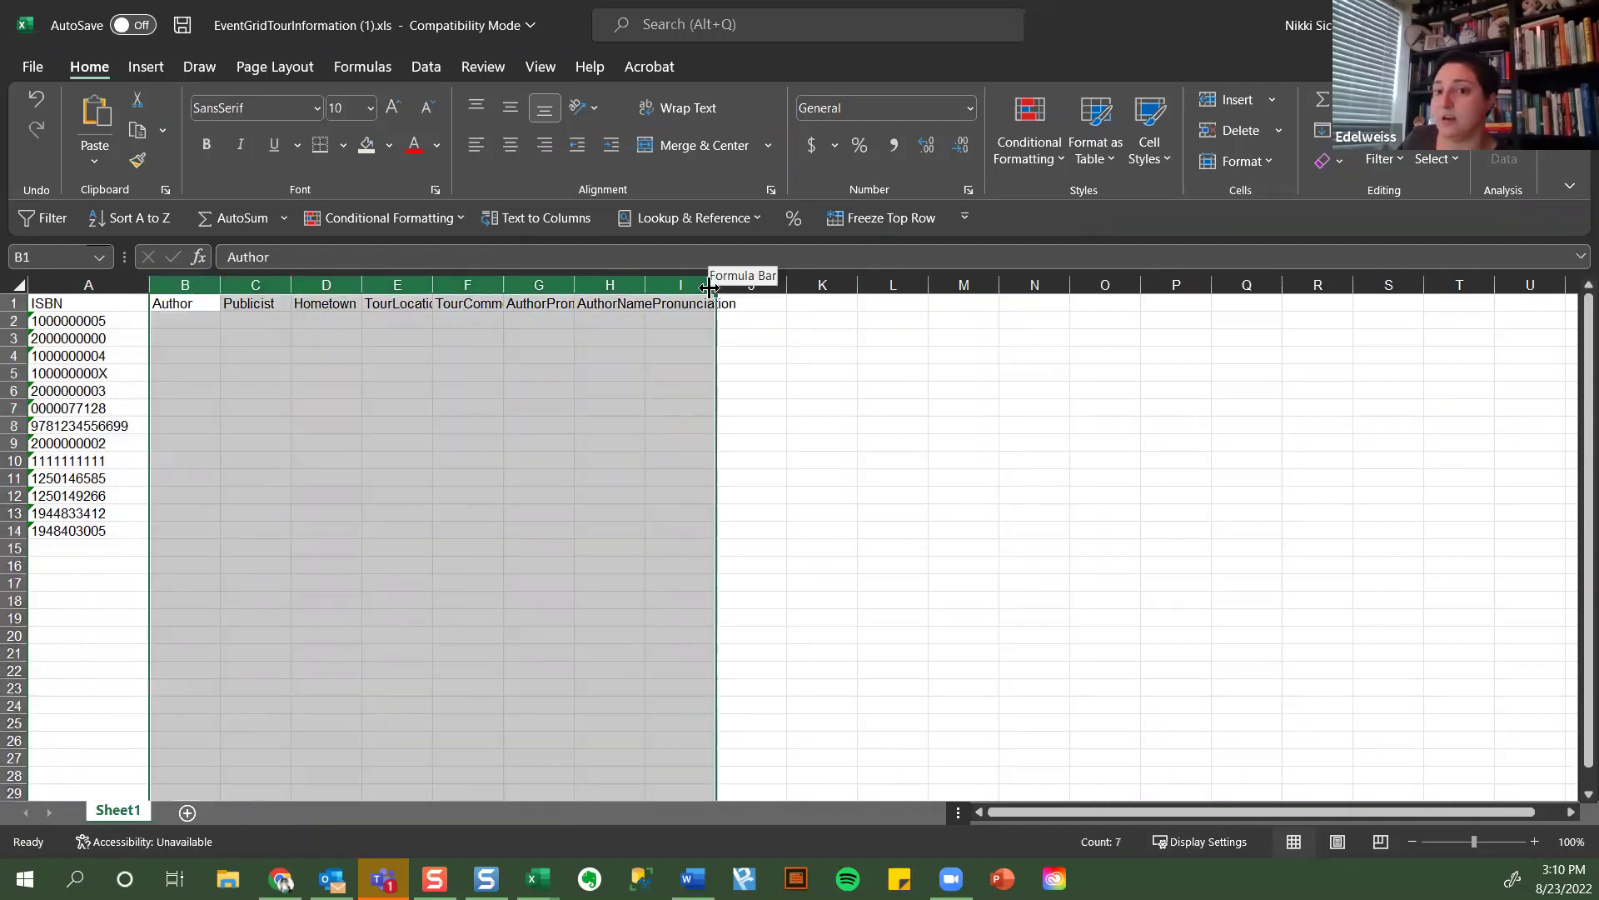
pyautogui.doubleClick(715, 288)
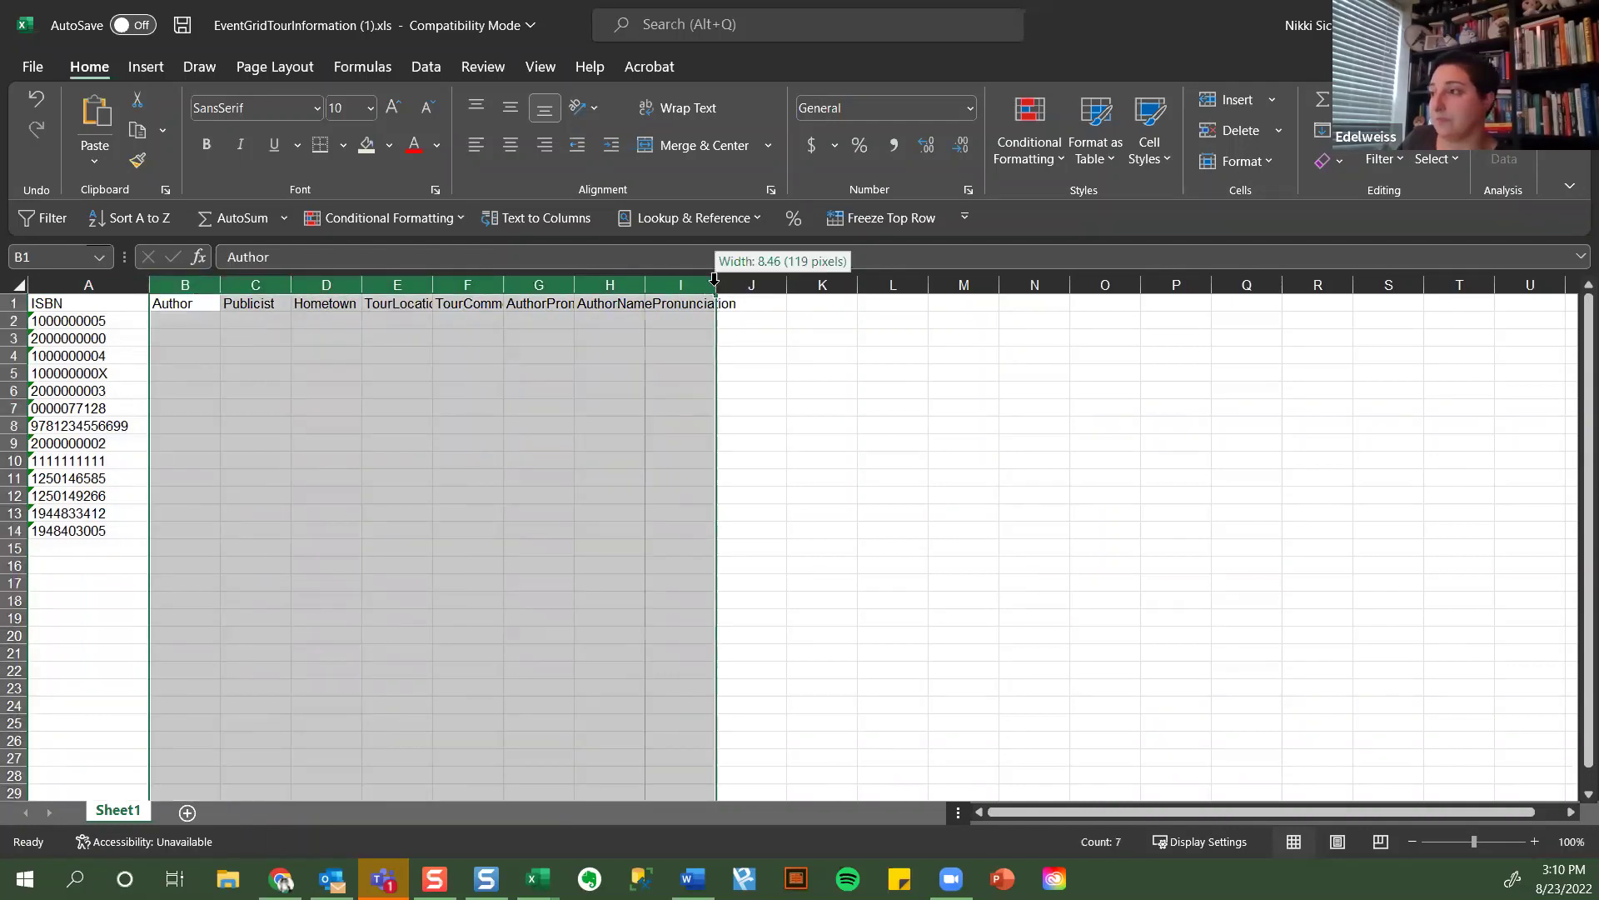
pyautogui.click(683, 428)
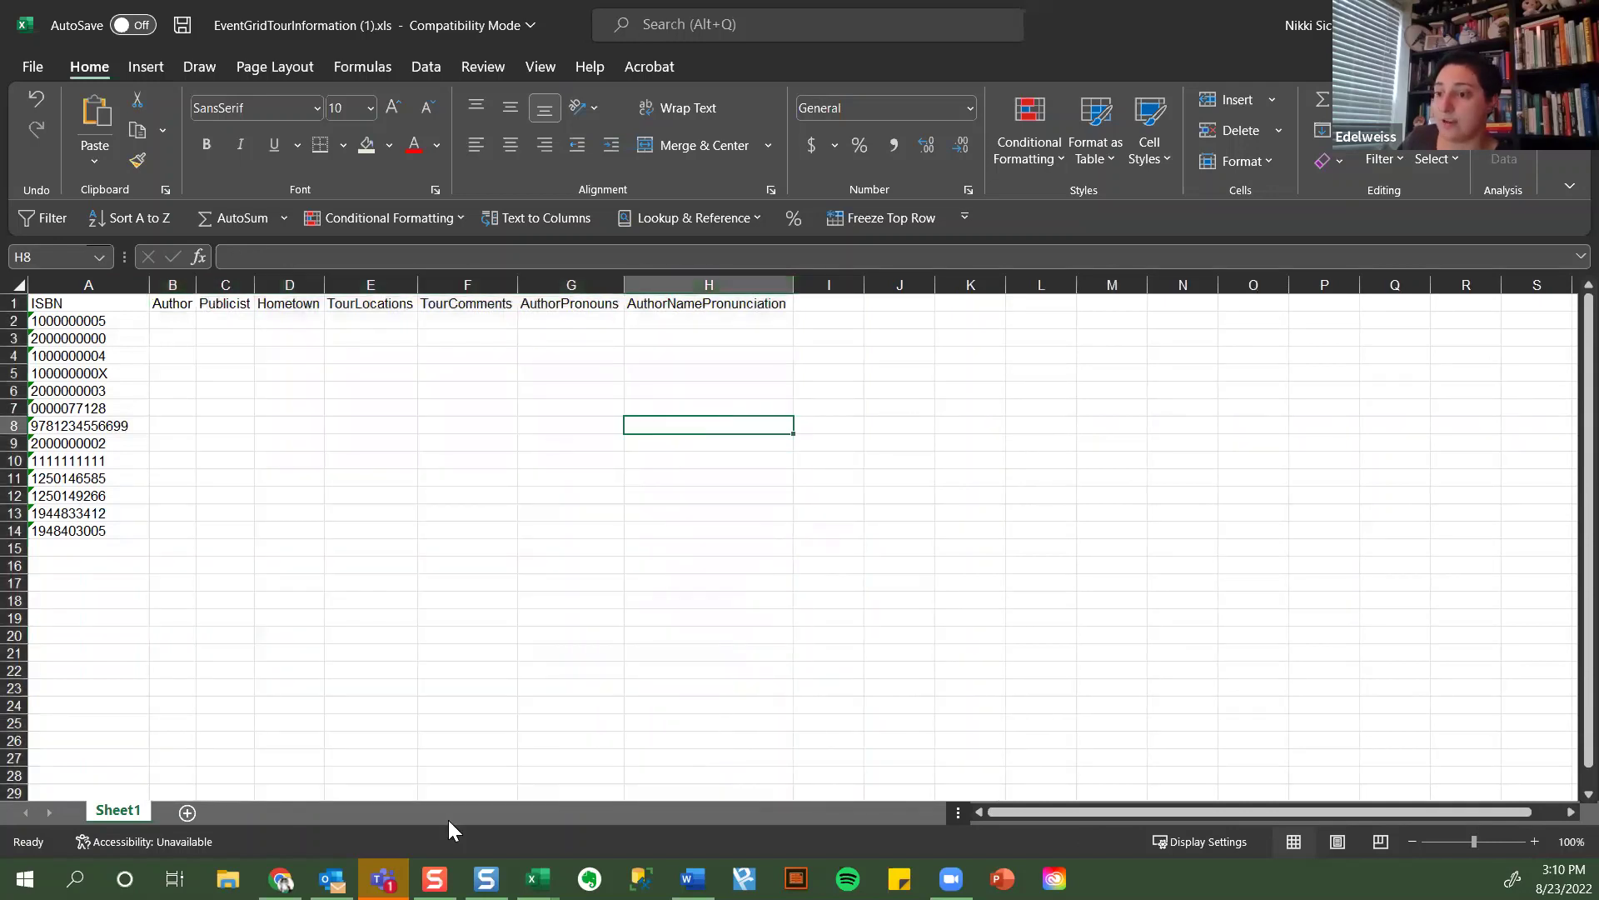
# Copy the tour details from EventGridTourInformation.xls into EventGridTourInformation (1).xls starting at cell B2, and auto-fit the Author to AuthorPronouns columns.
pyautogui.moveTo(538, 878)
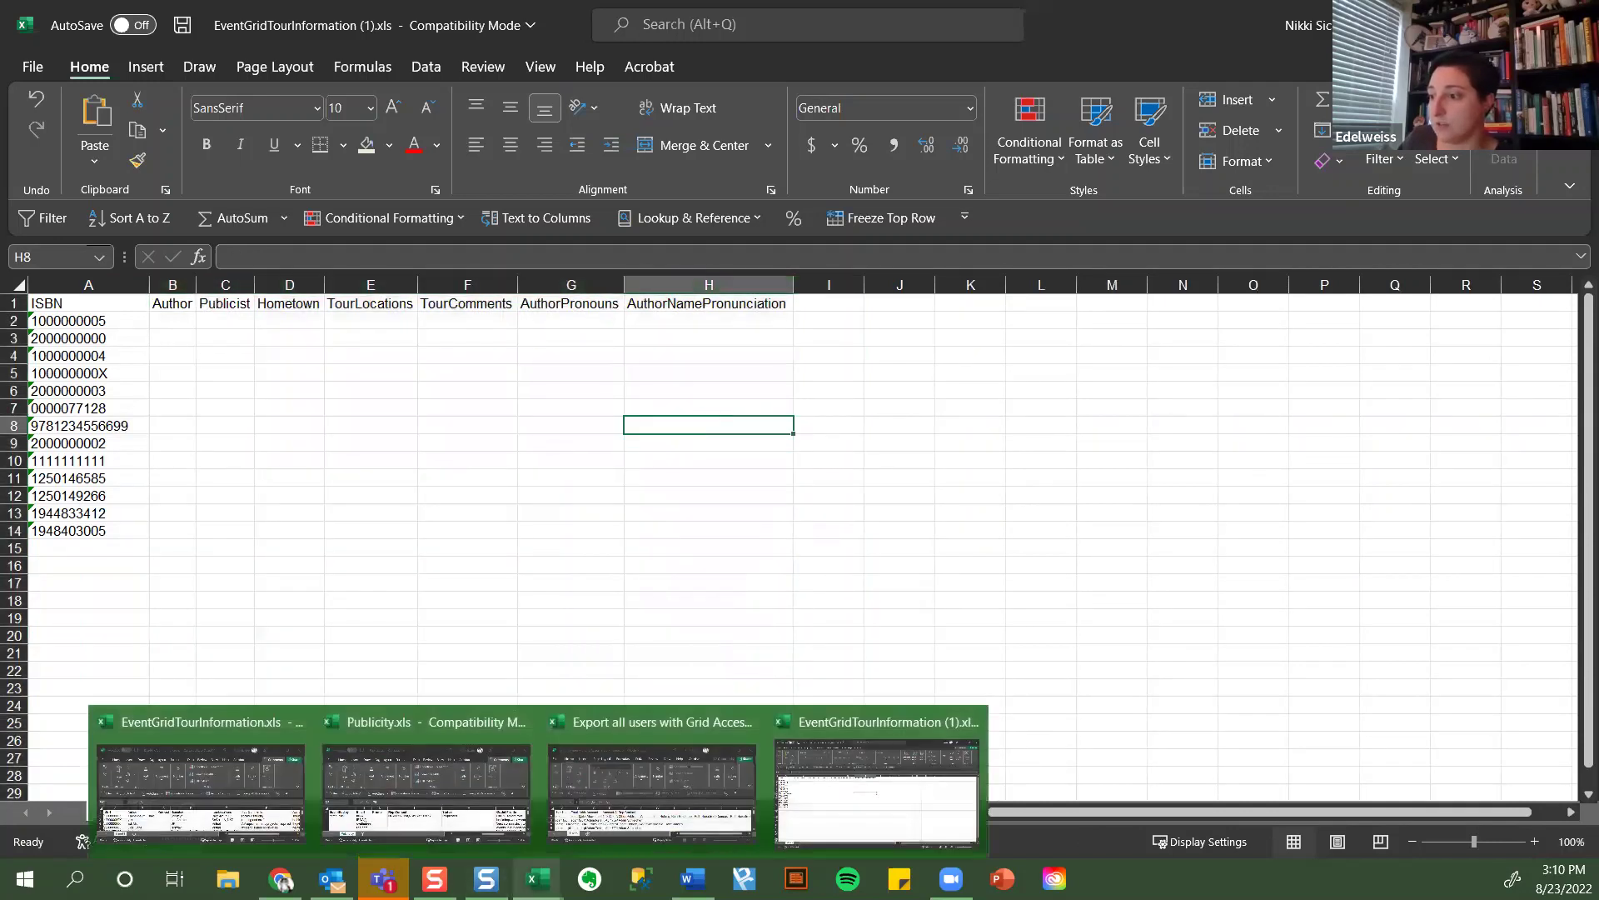
pyautogui.click(130, 822)
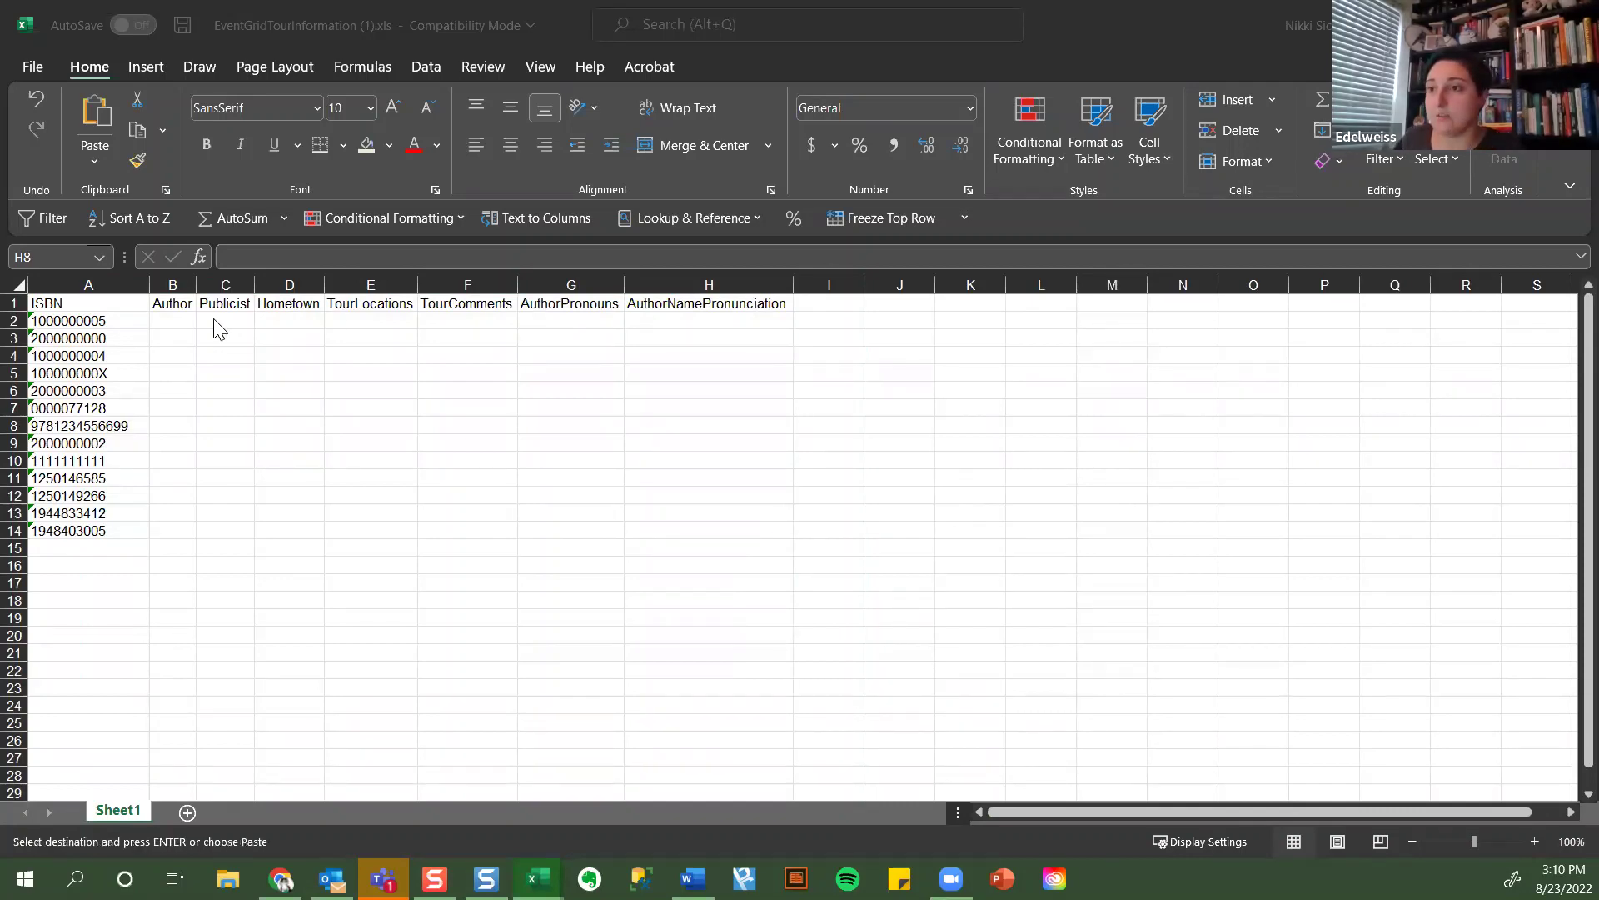
pyautogui.click(155, 321)
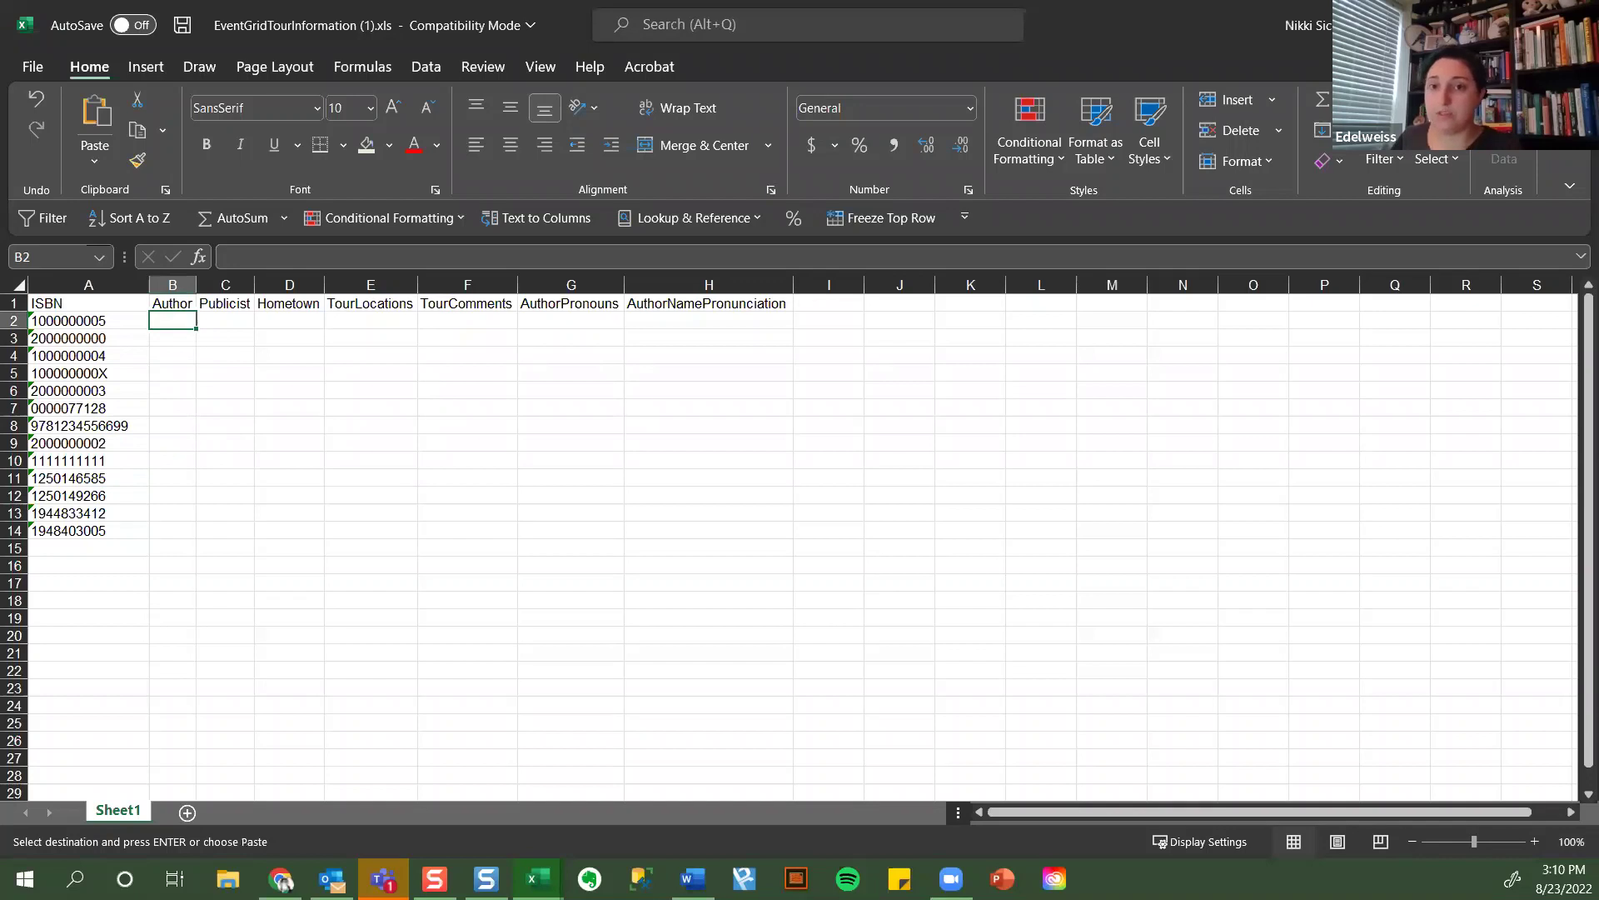
pyautogui.hotkey('ctrl', 'v')
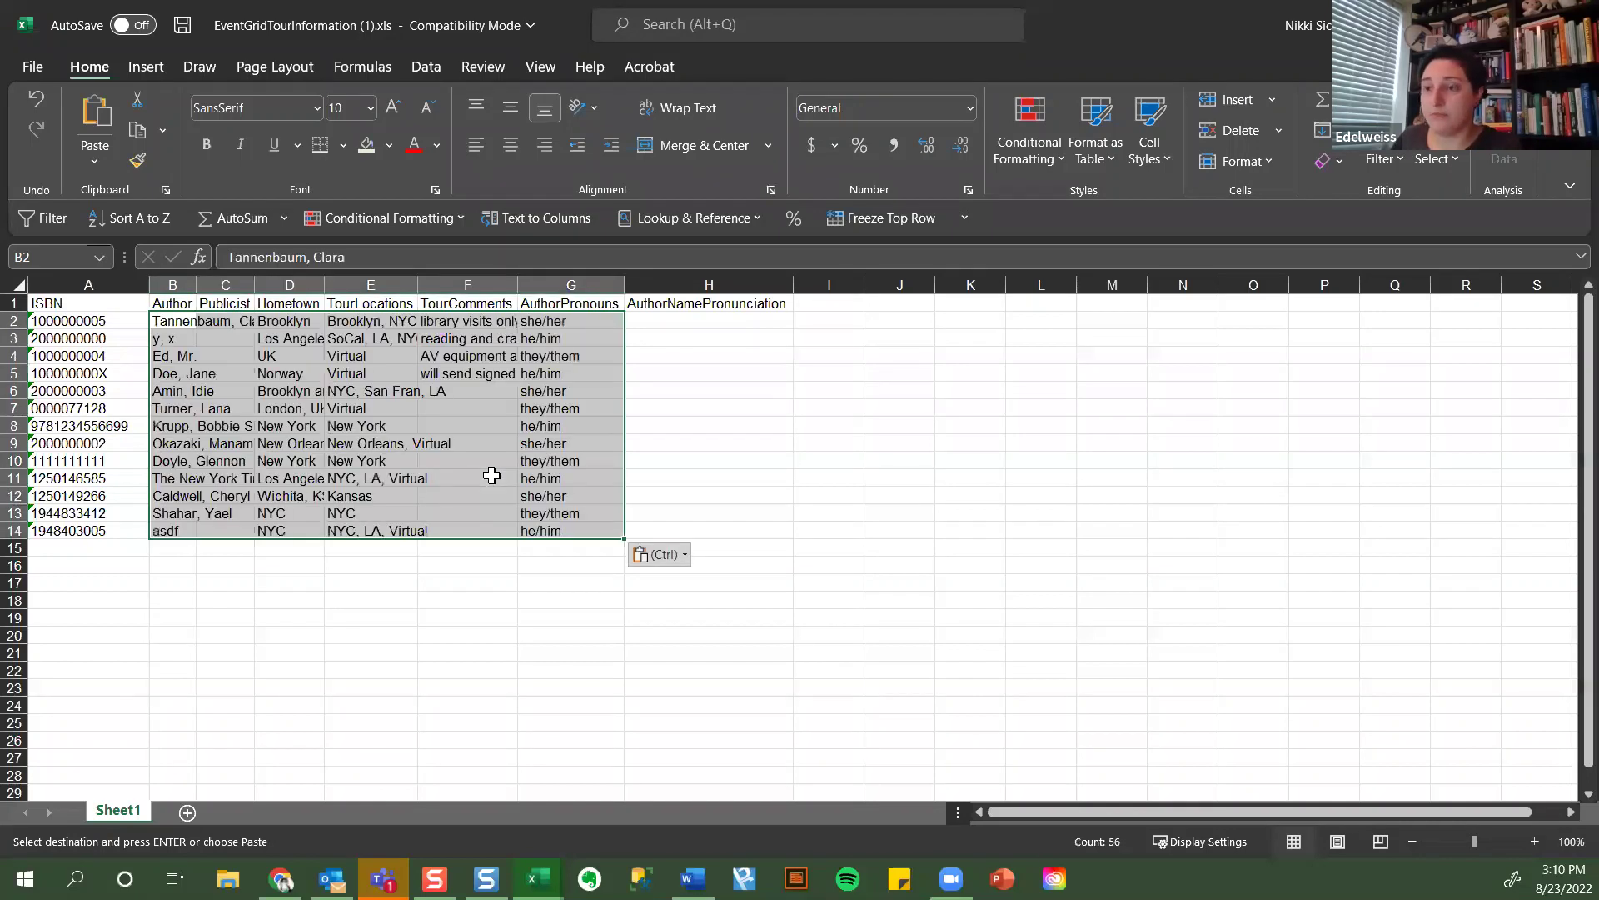
pyautogui.moveTo(186, 285); pyautogui.dragTo(612, 285)
pyautogui.doubleClick(625, 284)
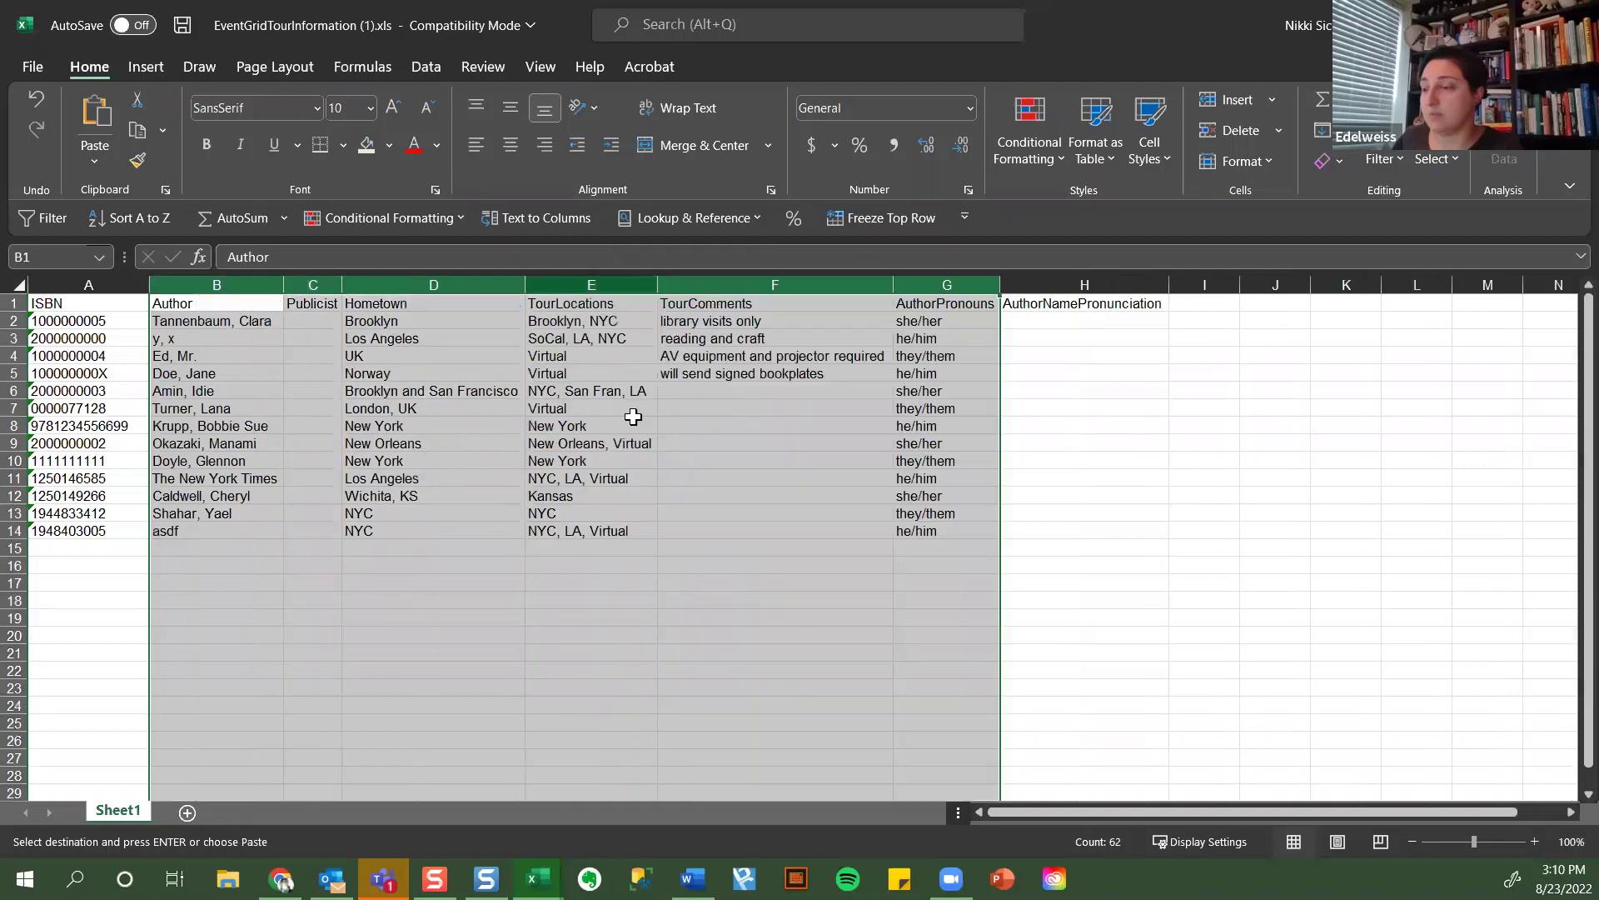
pyautogui.click(711, 495)
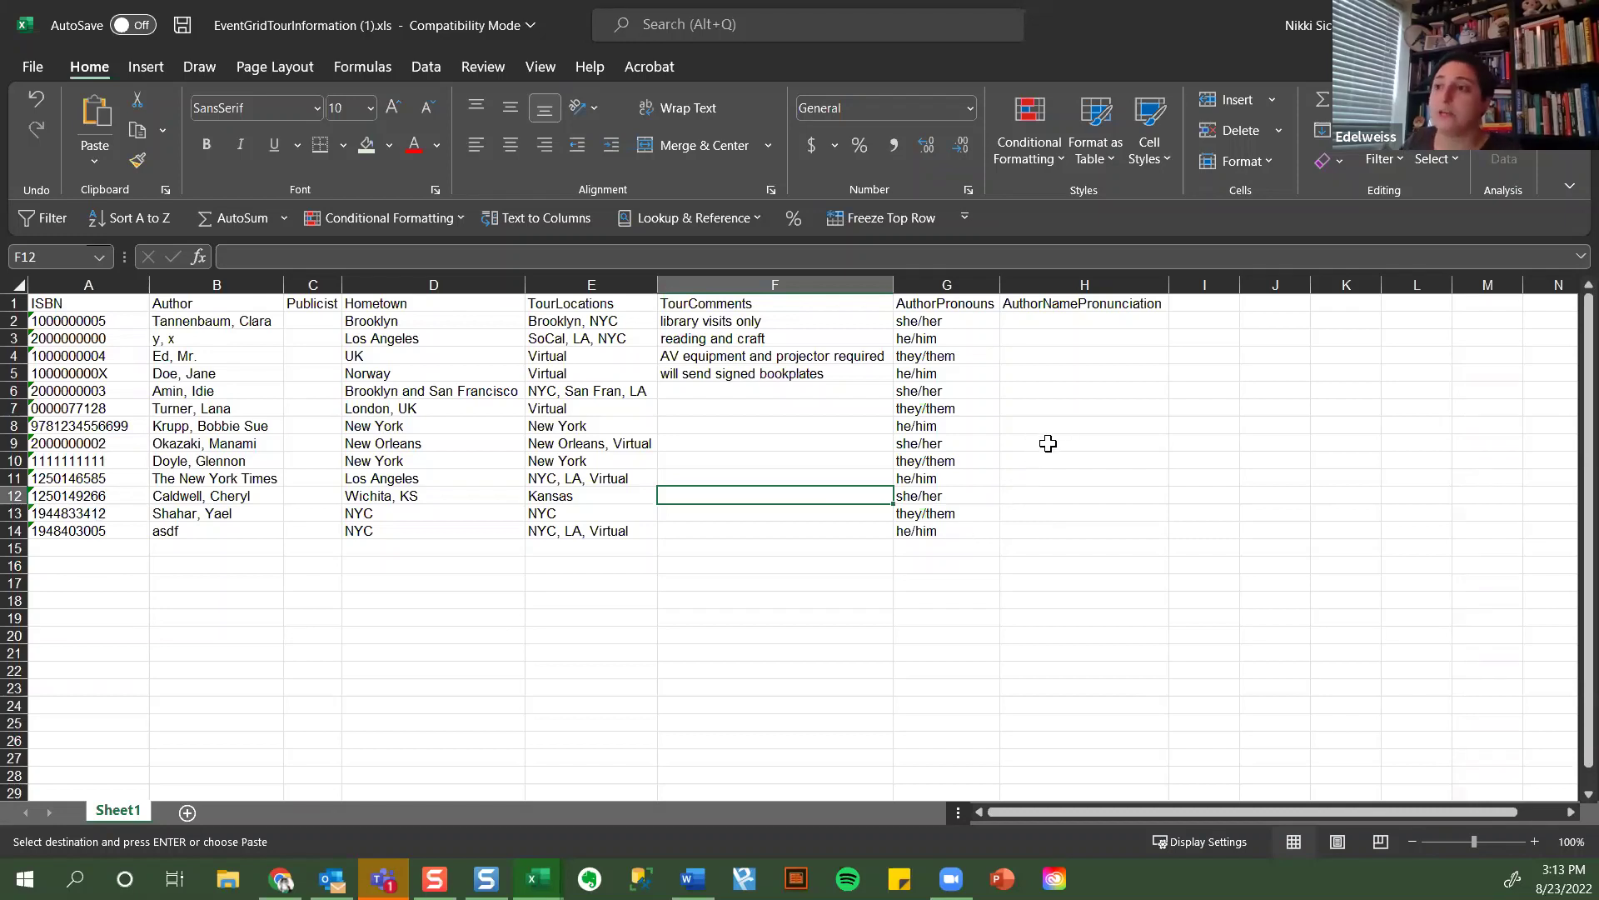
# Save the completed tour information workbook and close it along with the exported grid access users workbook.
pyautogui.click(471, 414)
pyautogui.click(457, 305)
pyautogui.hotkey('ctrl', 's')
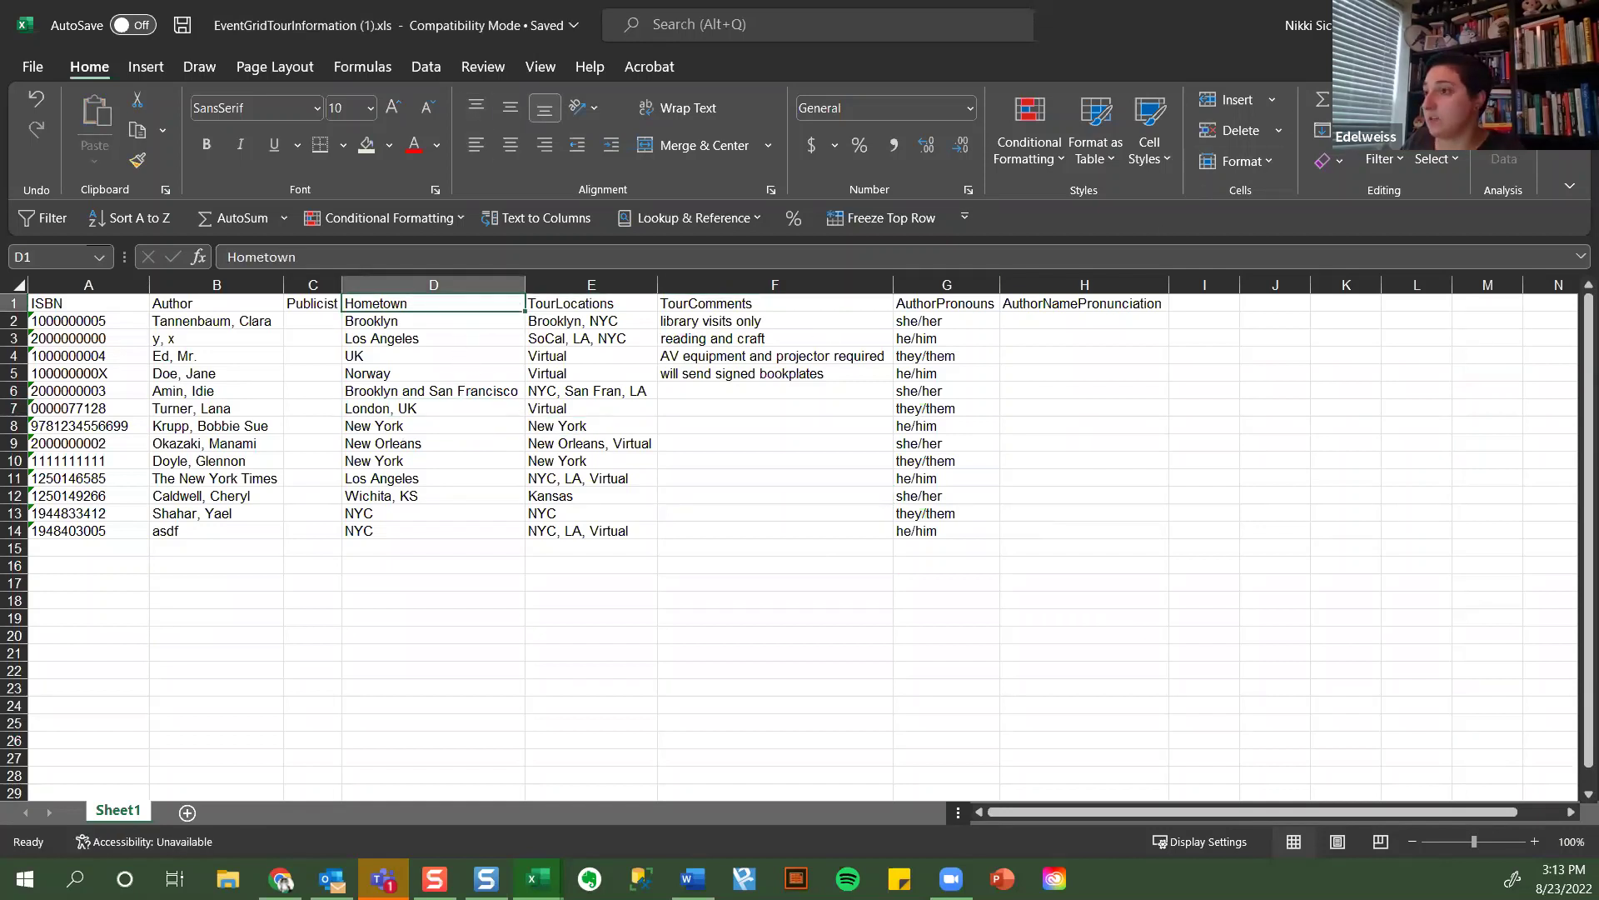
pyautogui.hotkey('alt', 'F4')
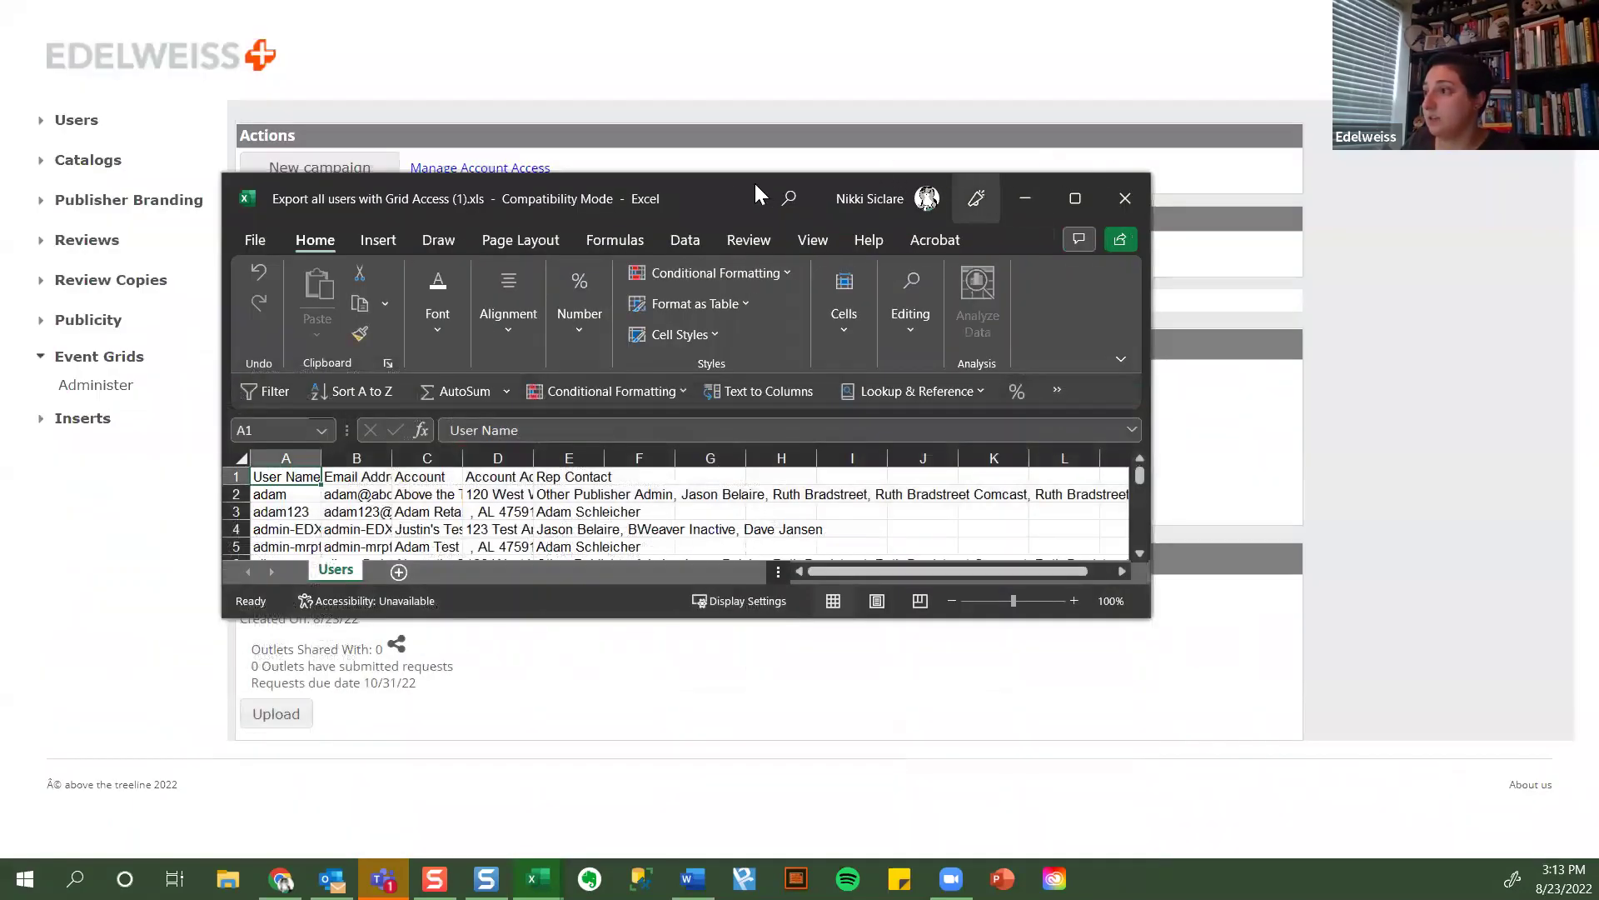
pyautogui.hotkey('alt', 'F4')
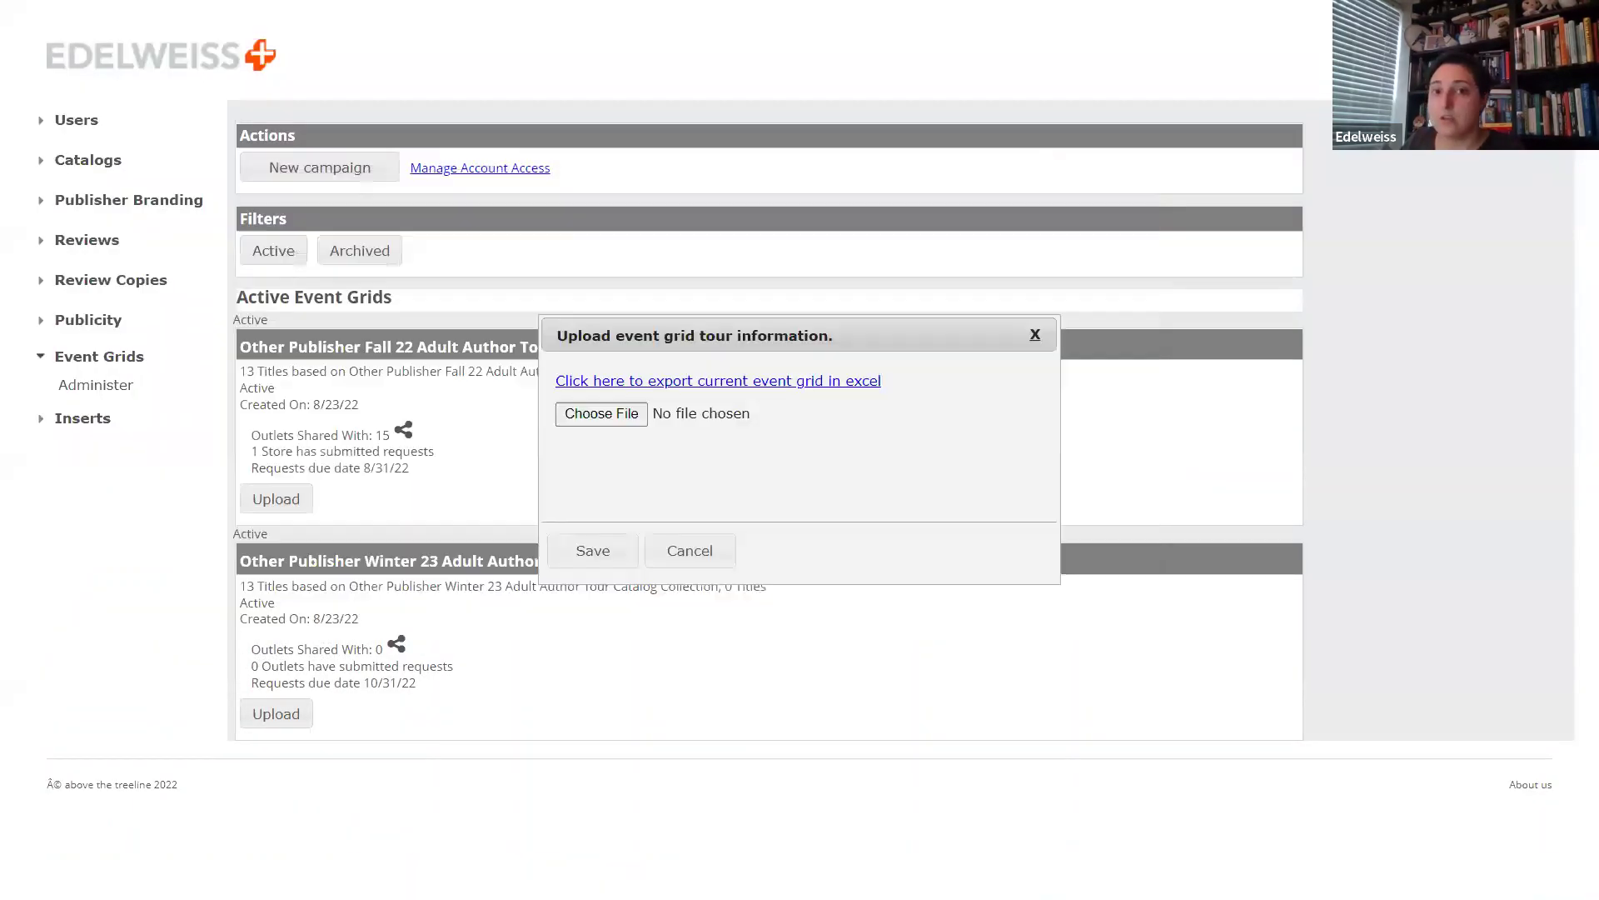
# Upload EventGridTourInformation (1).xls as the event grid's tour information, save it and close the upload dialog.
pyautogui.click(578, 417)
pyautogui.doubleClick(243, 195)
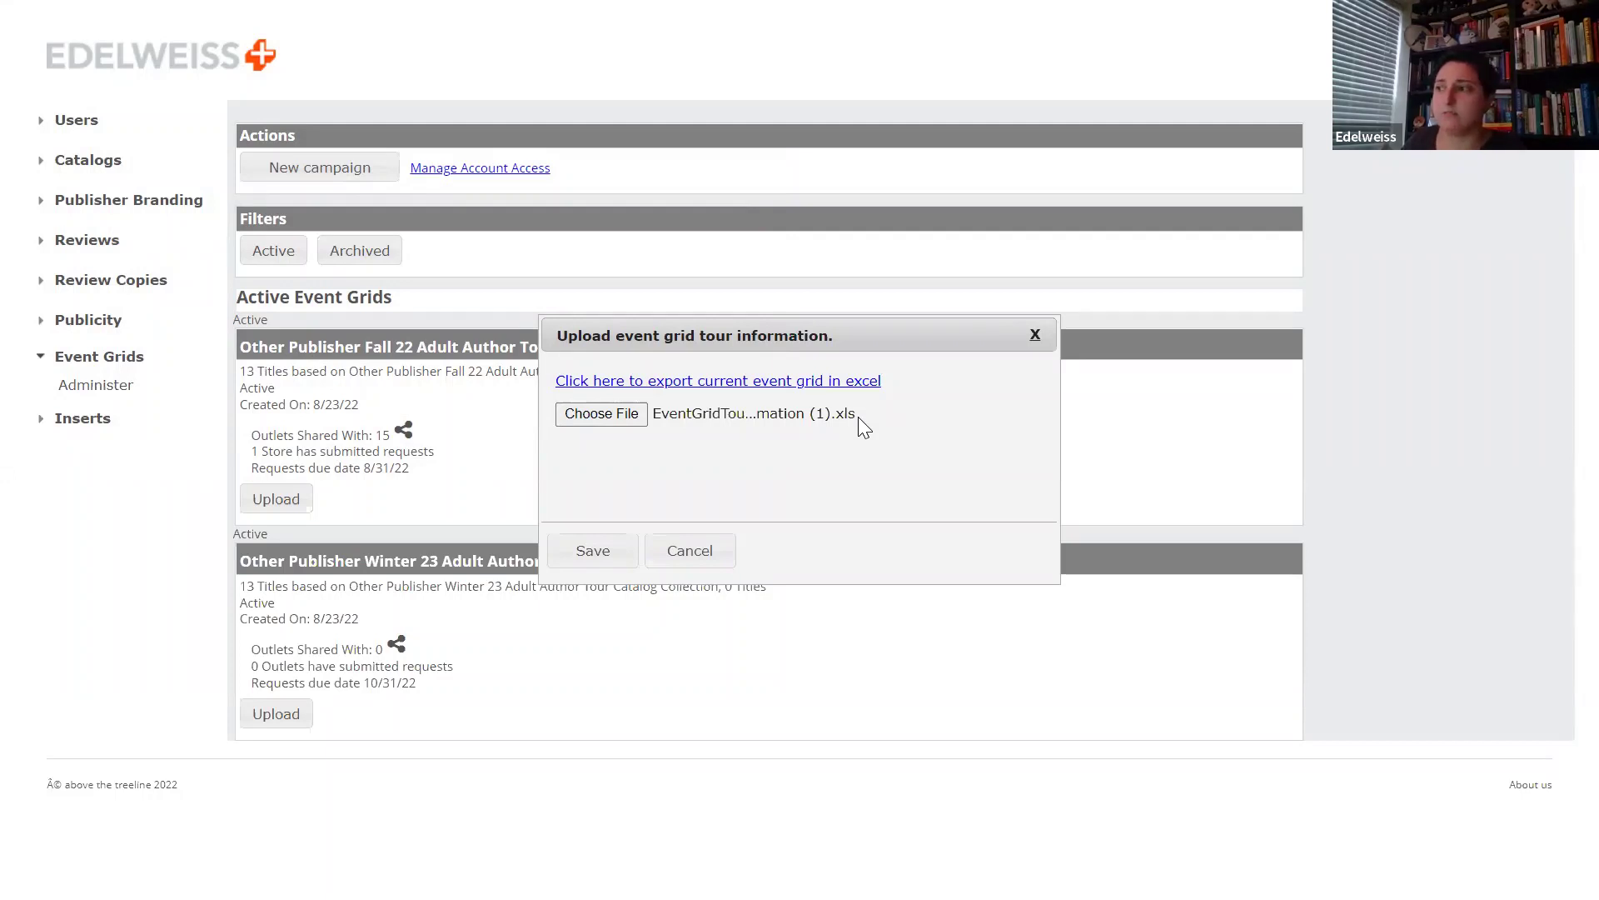
pyautogui.click(595, 553)
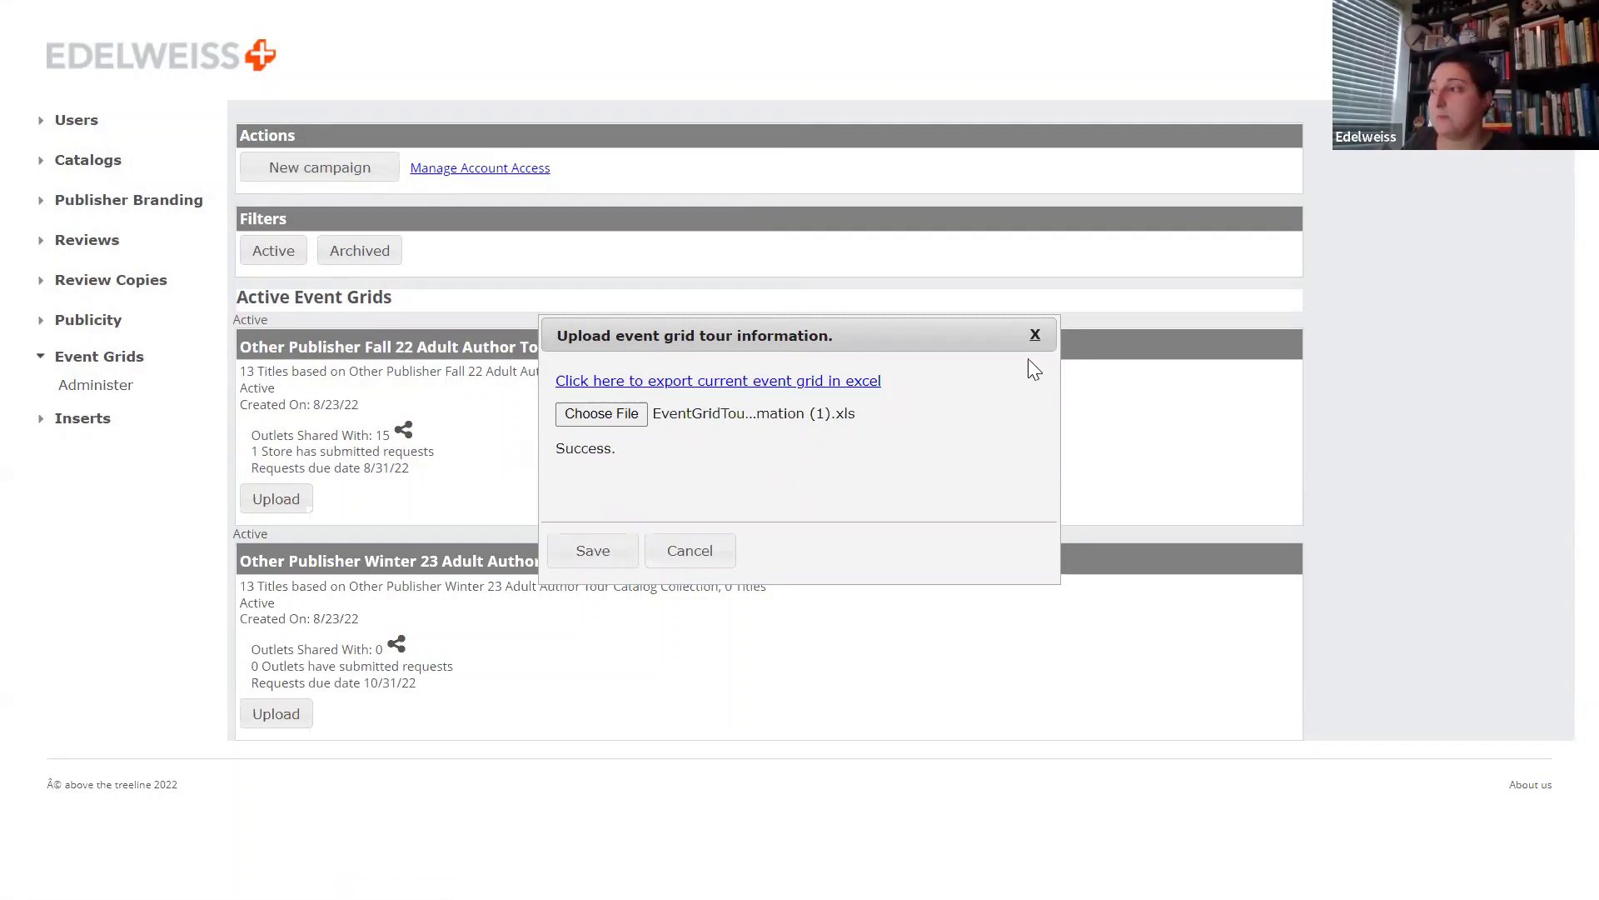
pyautogui.click(1038, 335)
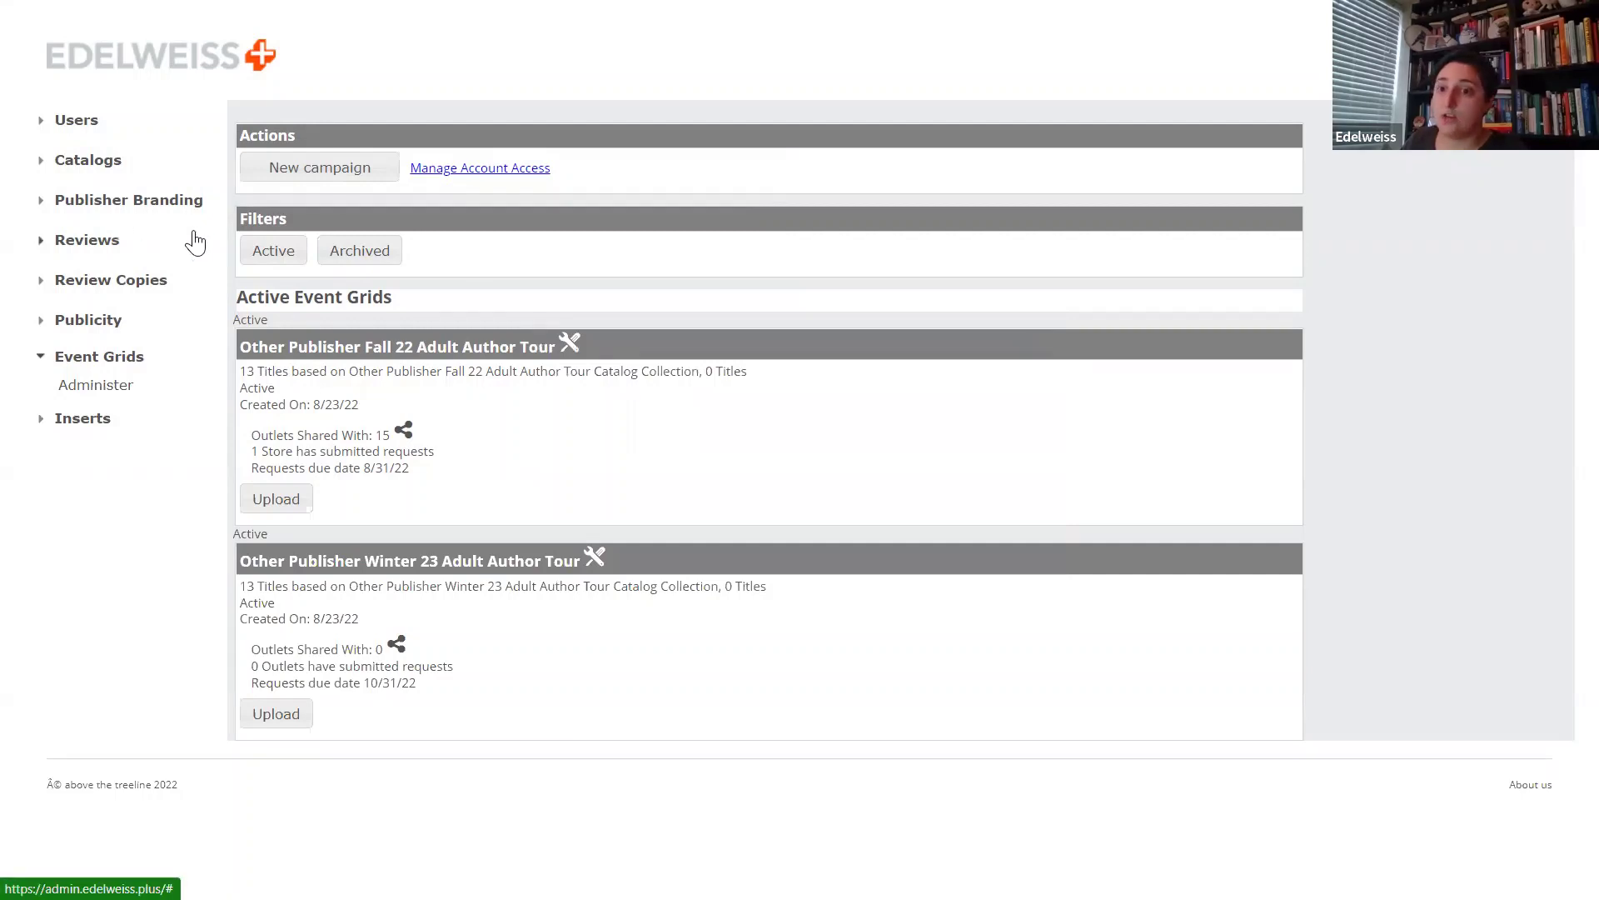
# Open the Other Publisher Winter 23 Adult Author Tour from the event grids not shared with accounts and review its titles' tour information.
pyautogui.click(188, 62)
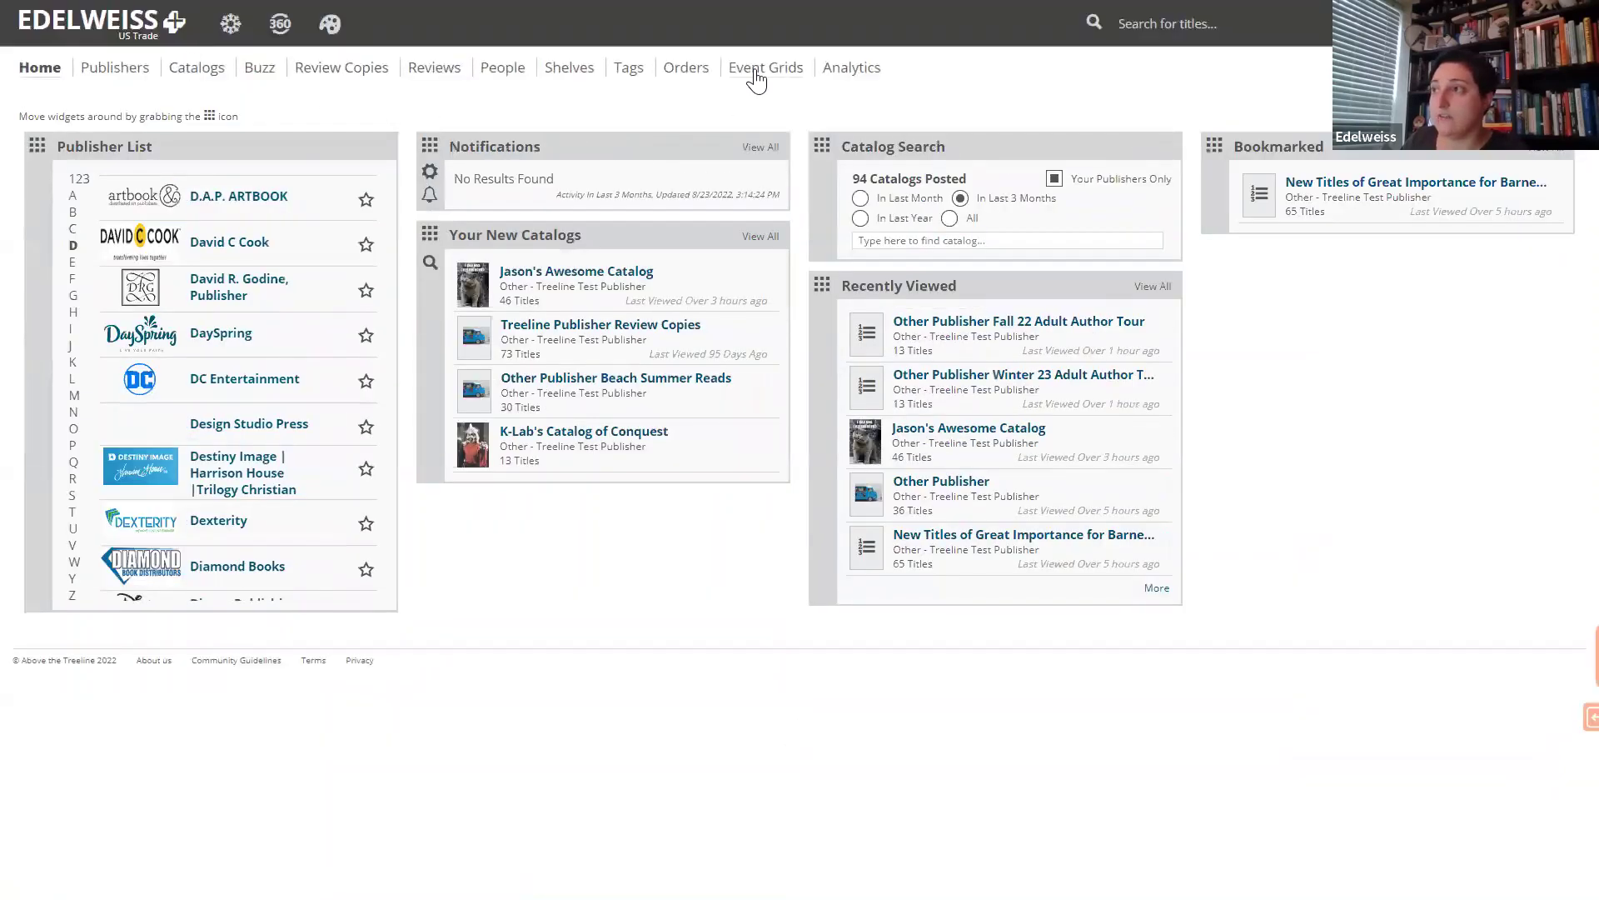
pyautogui.click(756, 73)
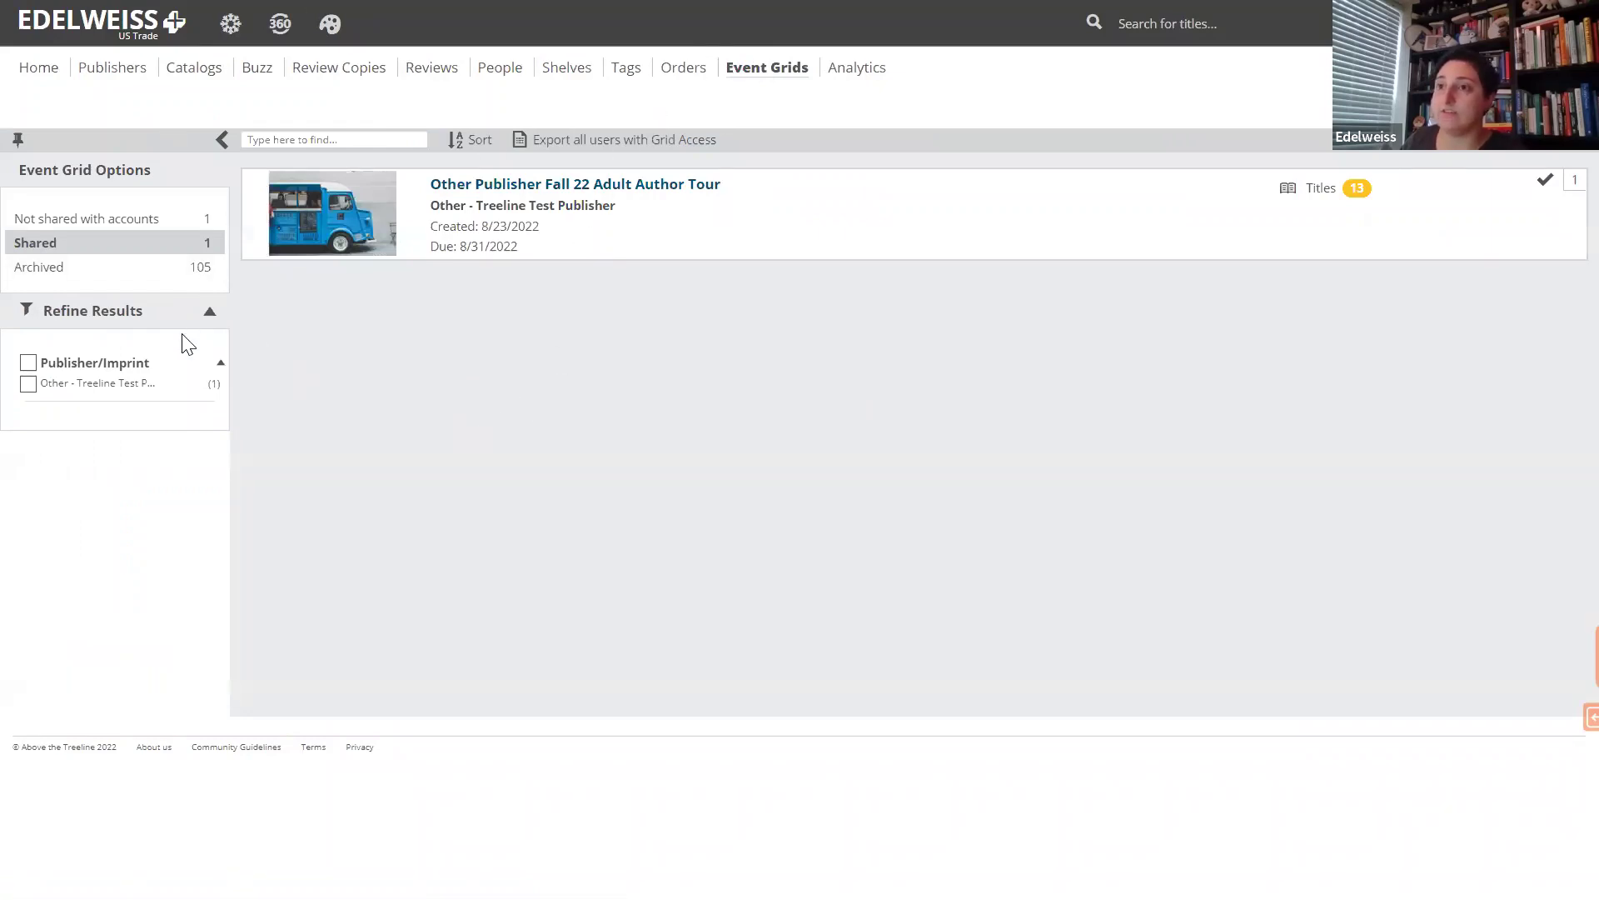
pyautogui.click(115, 227)
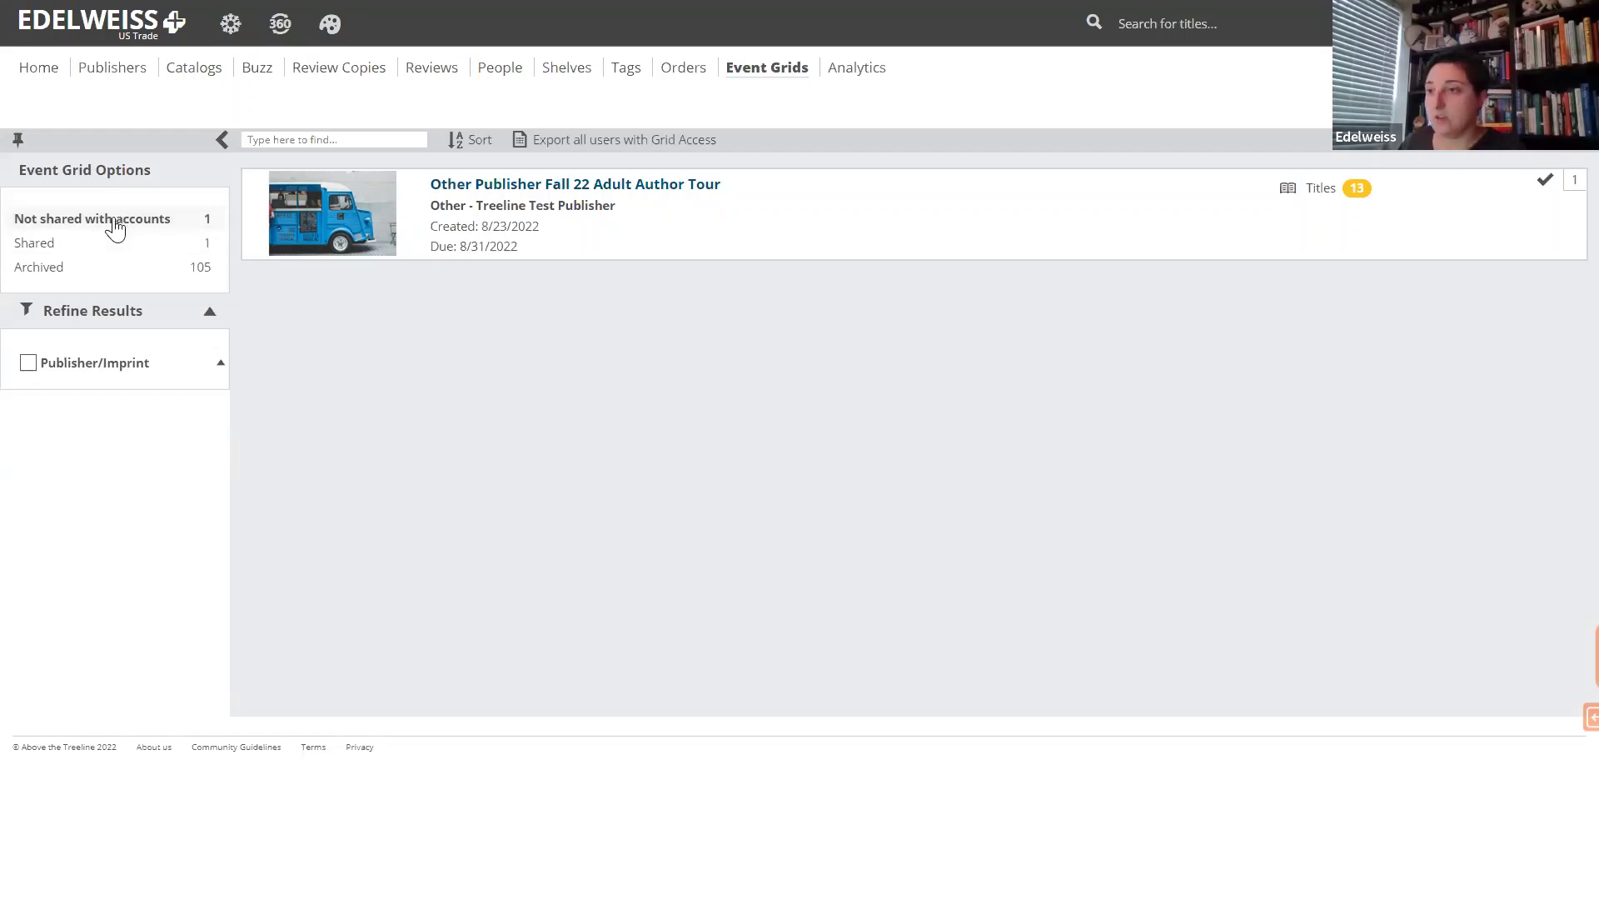
pyautogui.click(115, 227)
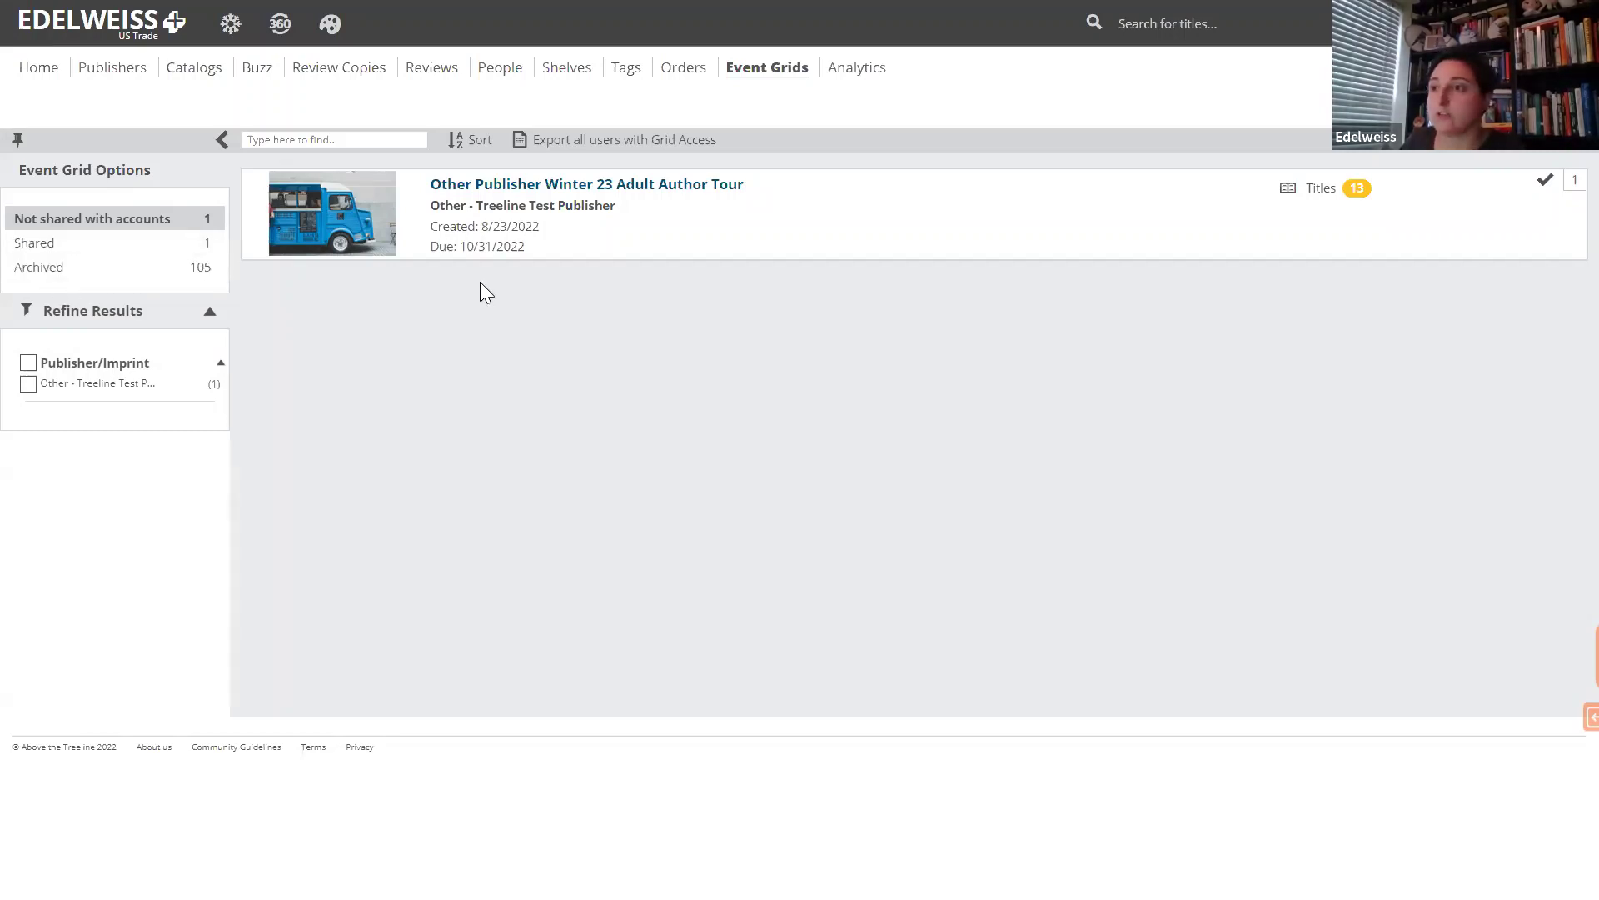
pyautogui.click(541, 185)
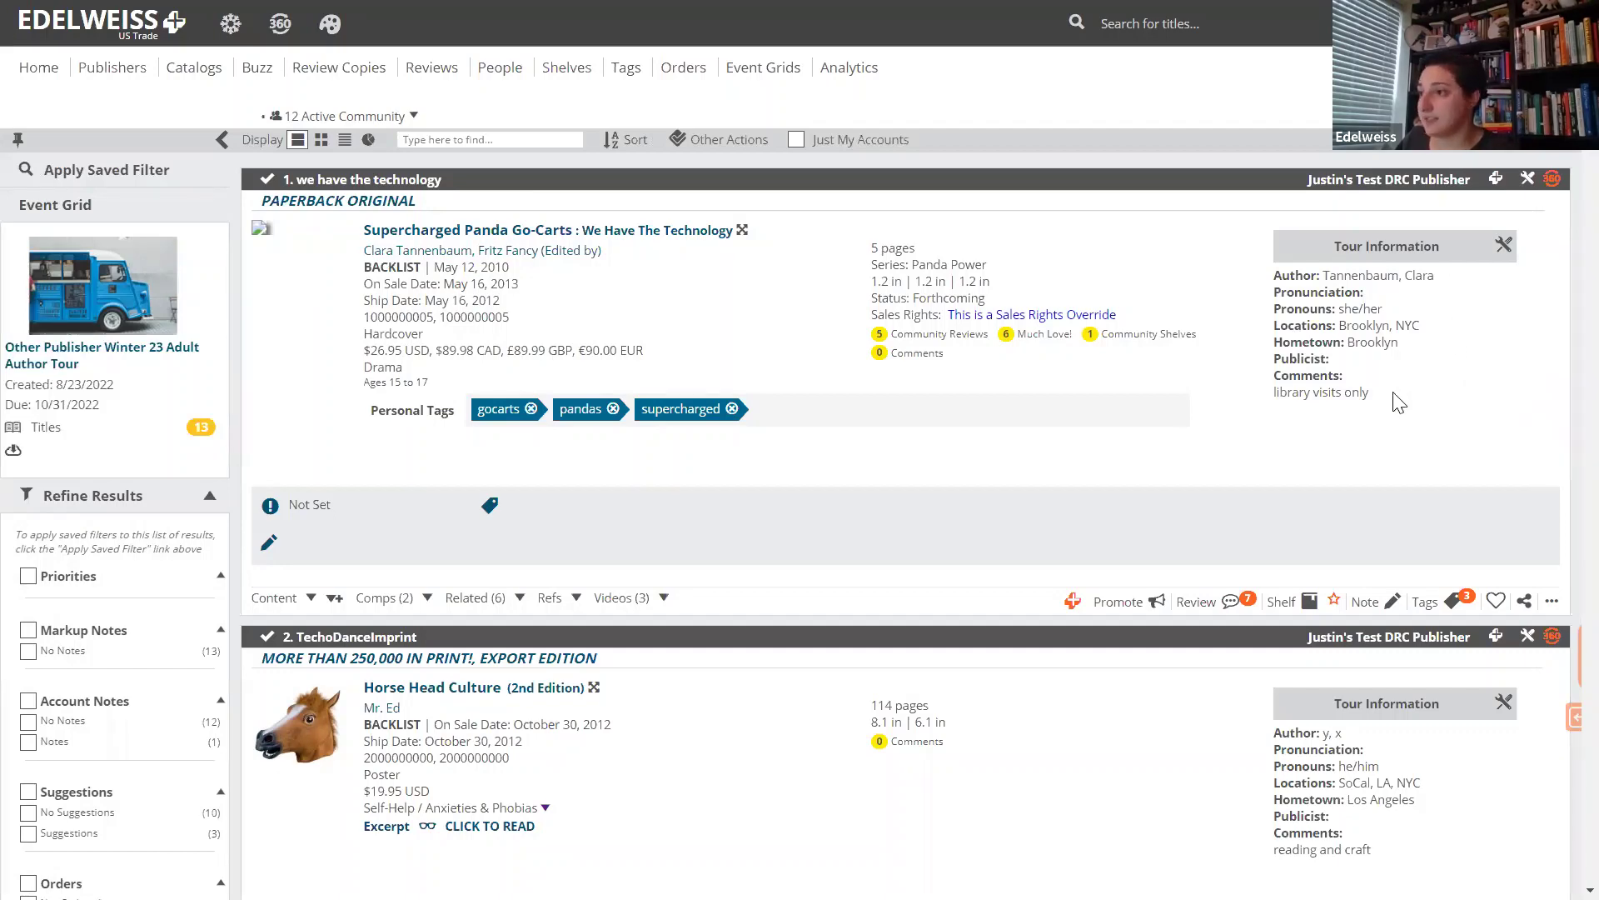
pyautogui.scroll(-3, 1389, 440)
pyautogui.scroll(3, 1390, 442)
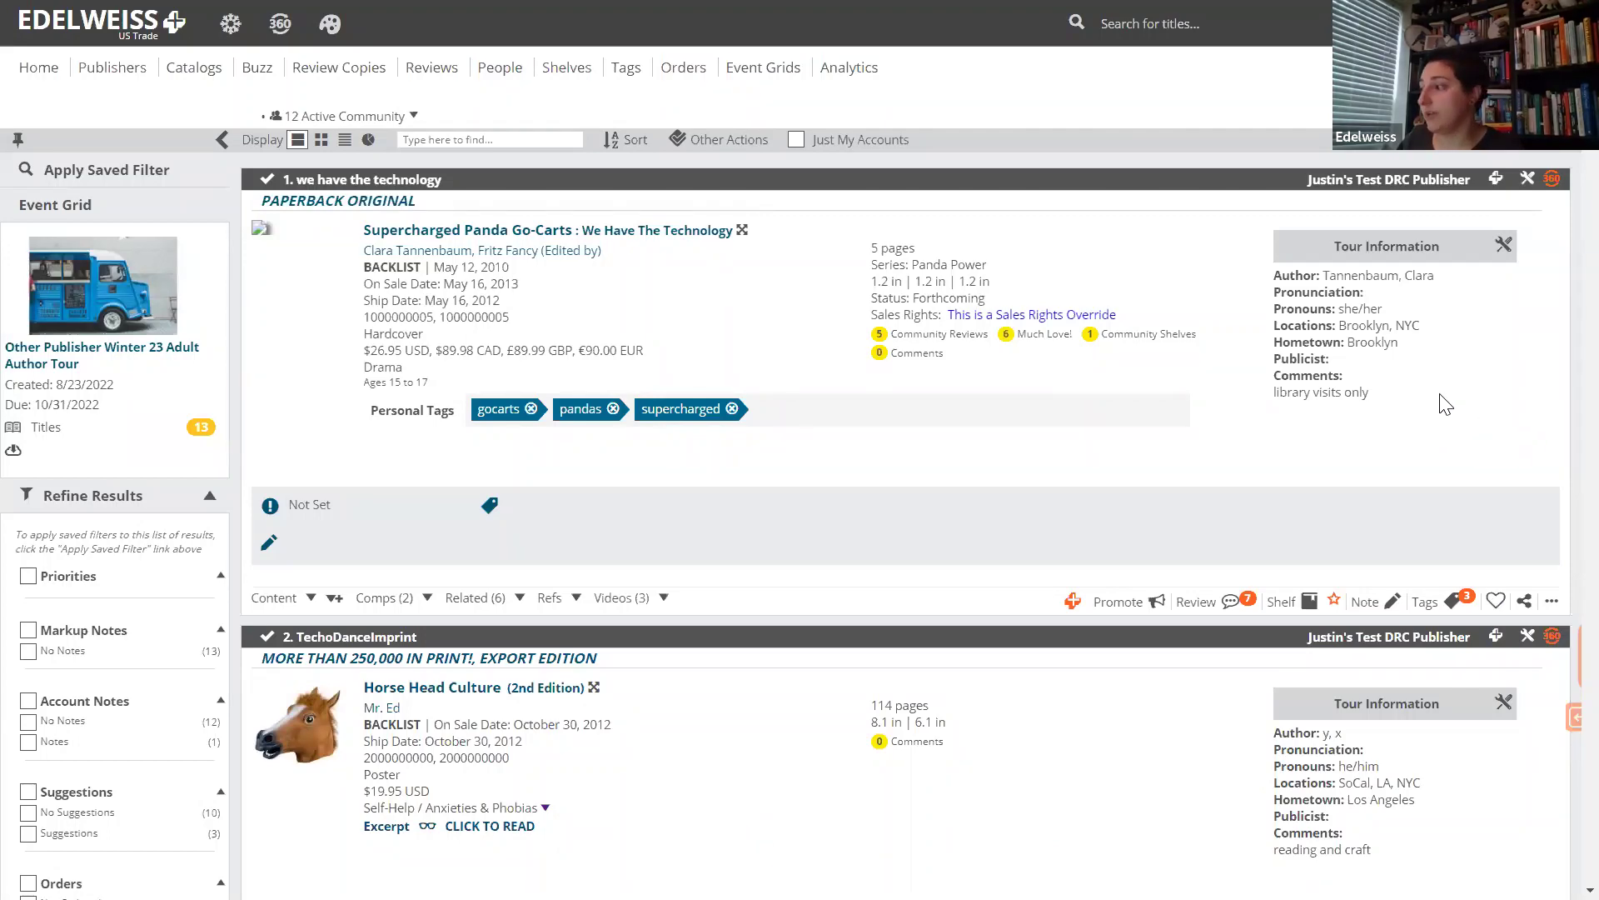
# Append "and naptime" to the tour comments of Horse Head Culture (2nd Edition) and save the tour information.
pyautogui.scroll(-3, 1447, 408)
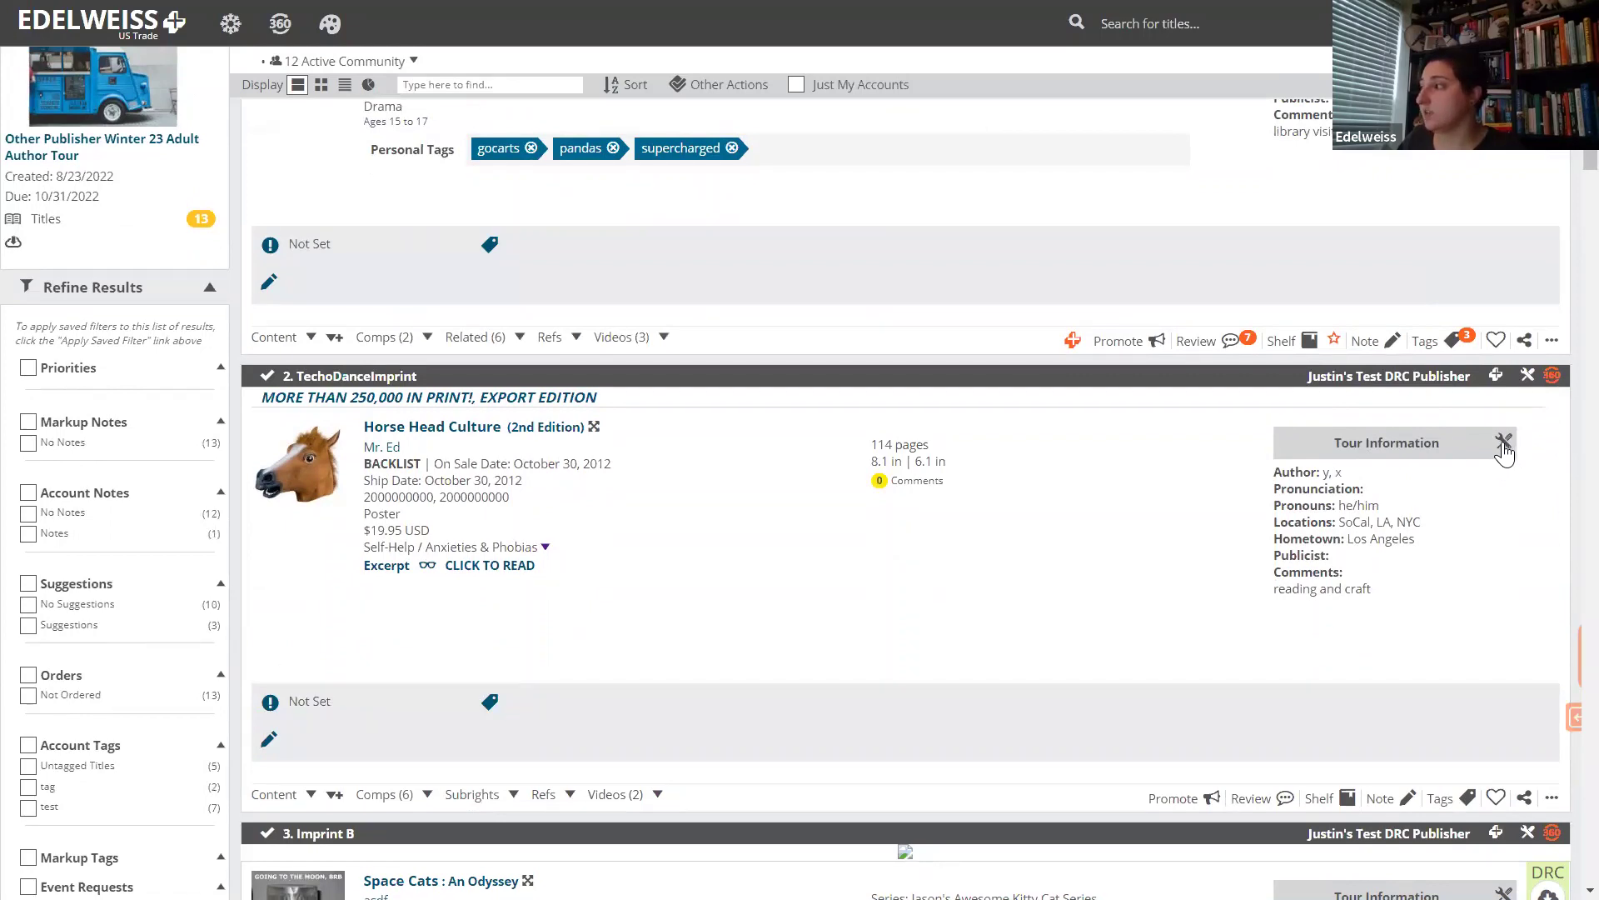
pyautogui.click(1504, 447)
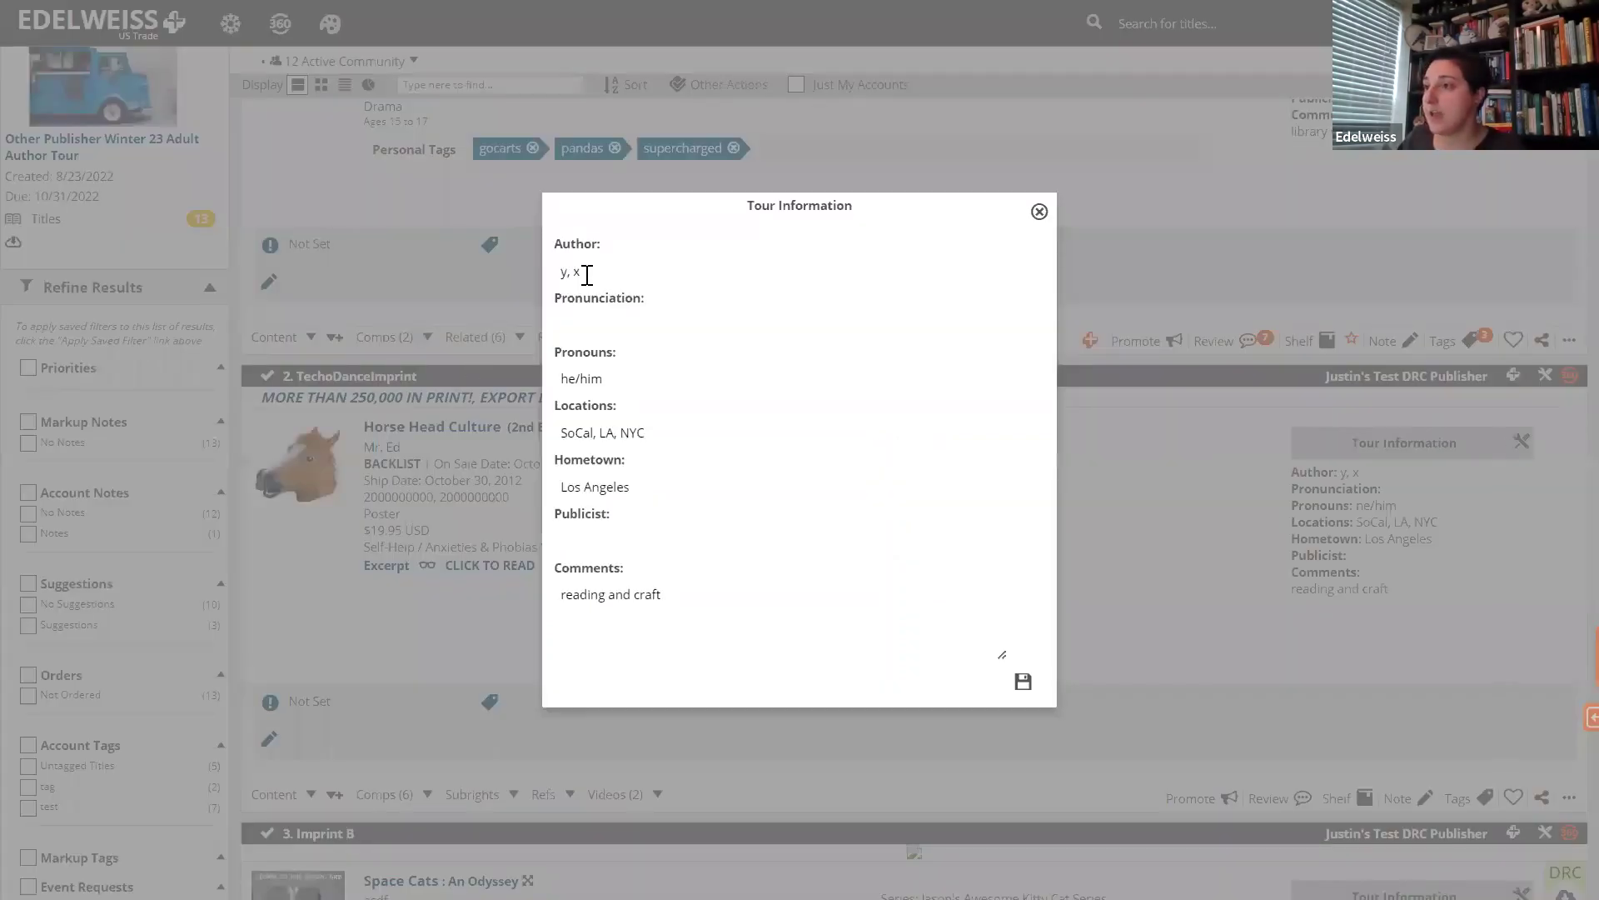
pyautogui.click(676, 585)
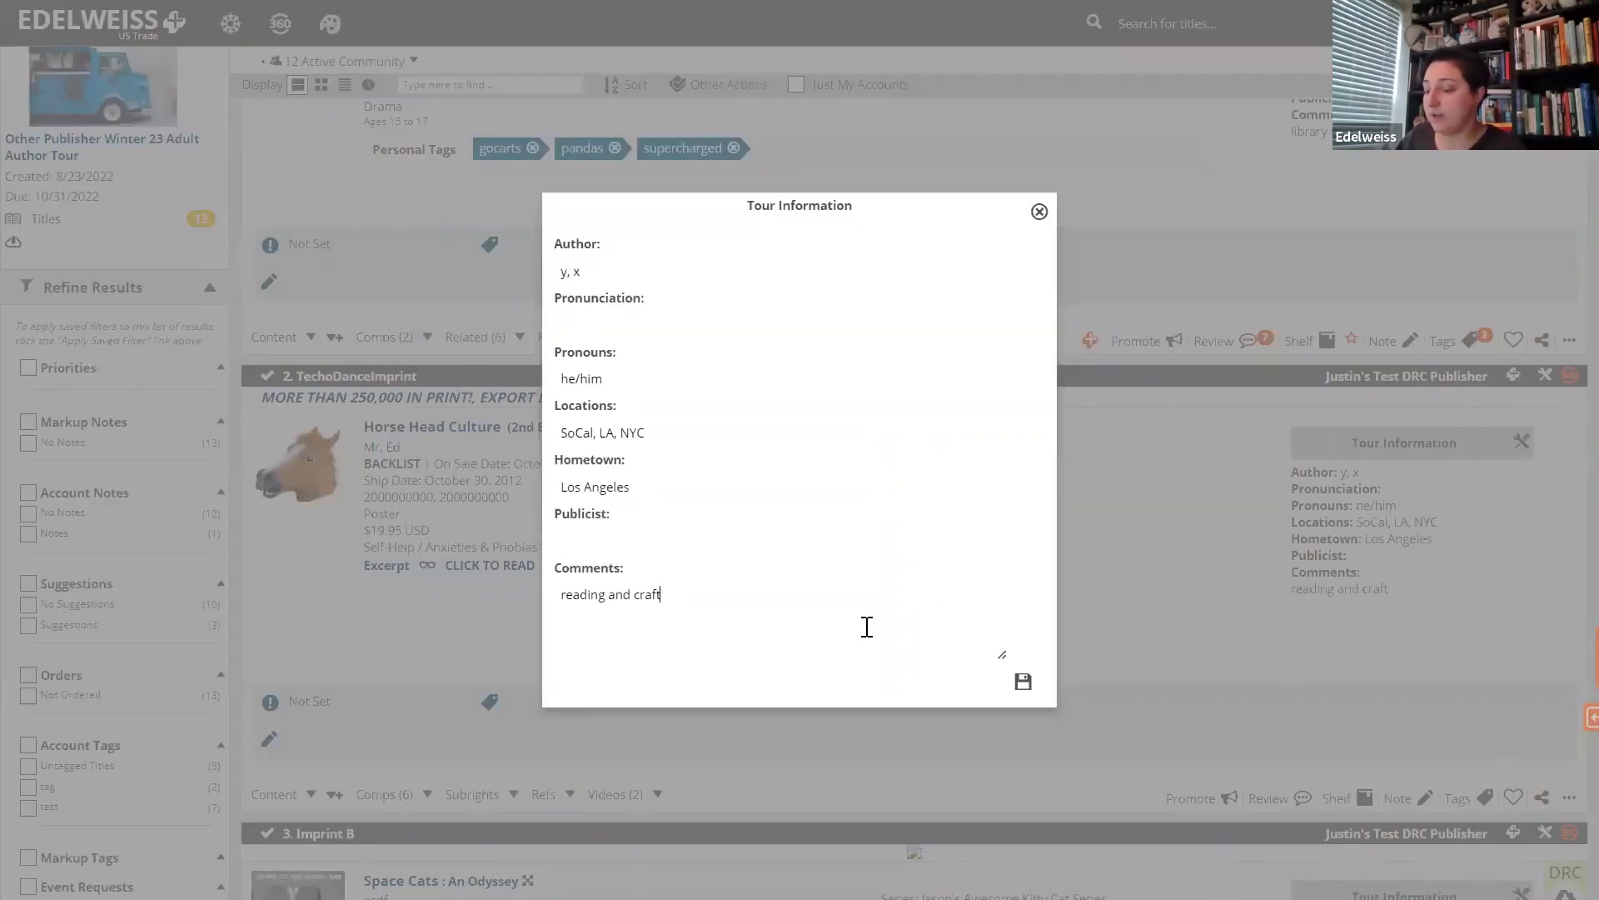
pyautogui.write('and na')
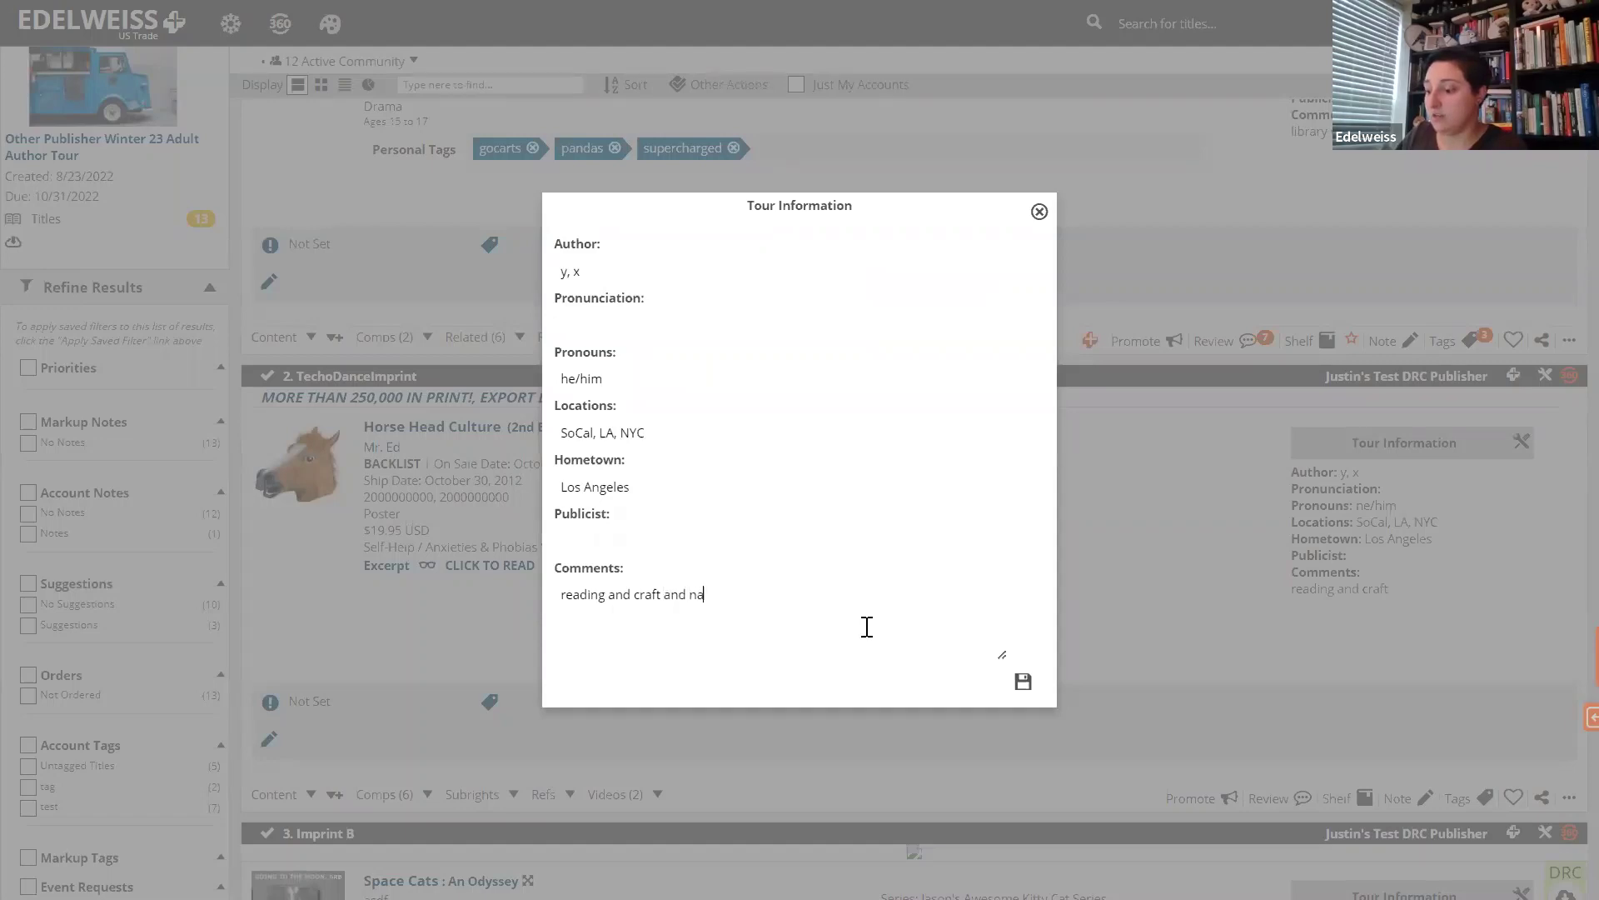
pyautogui.write('ptime')
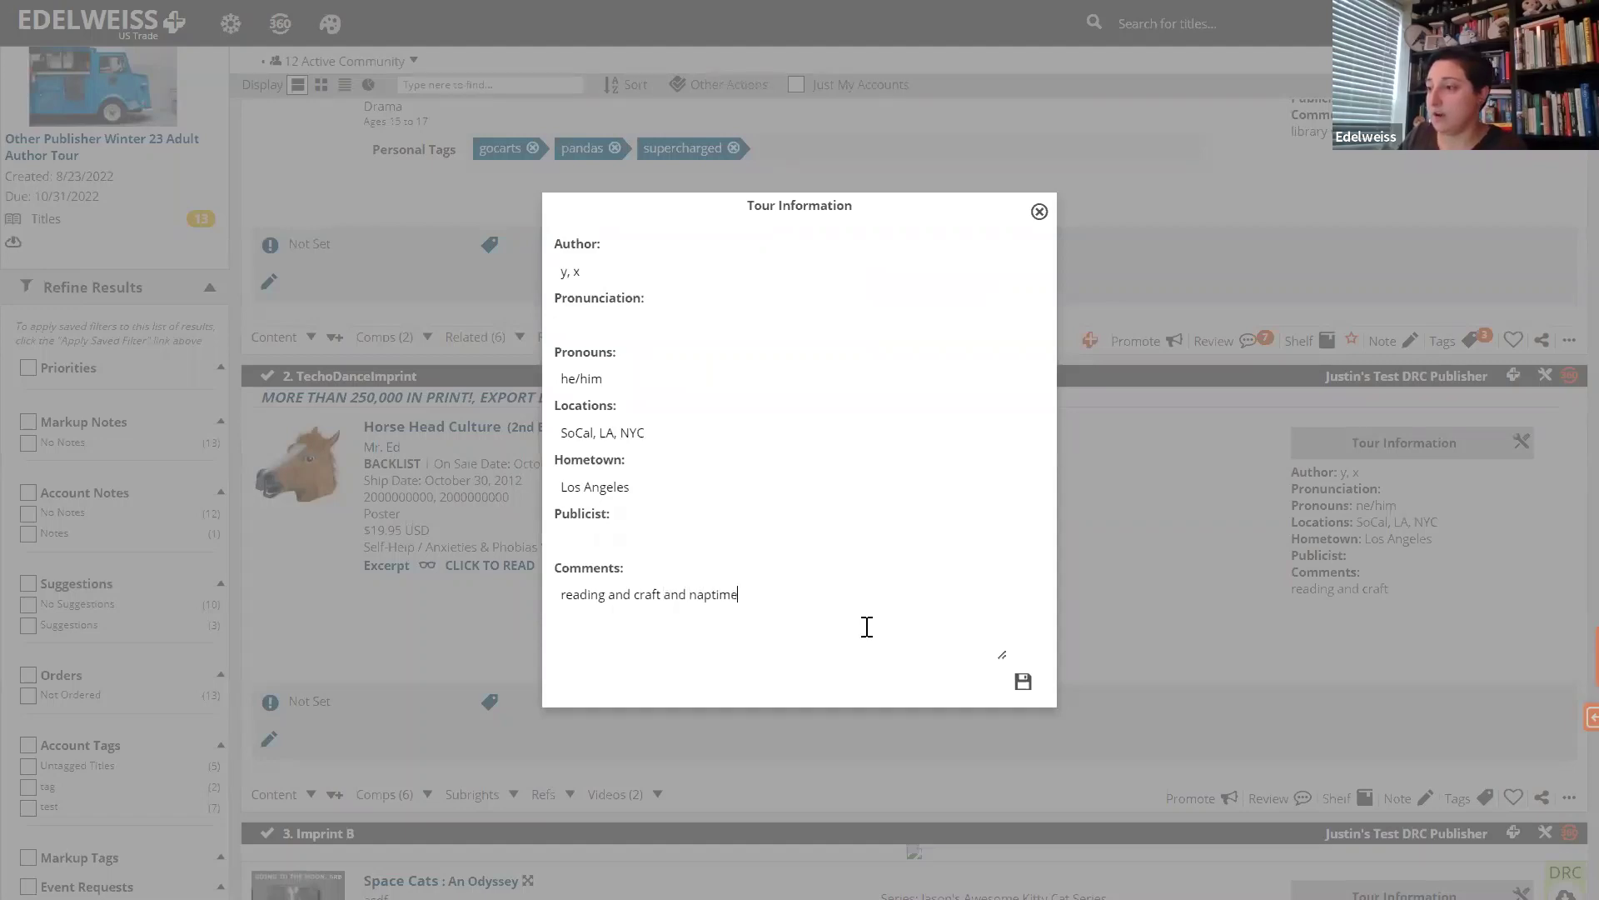
pyautogui.click(1023, 683)
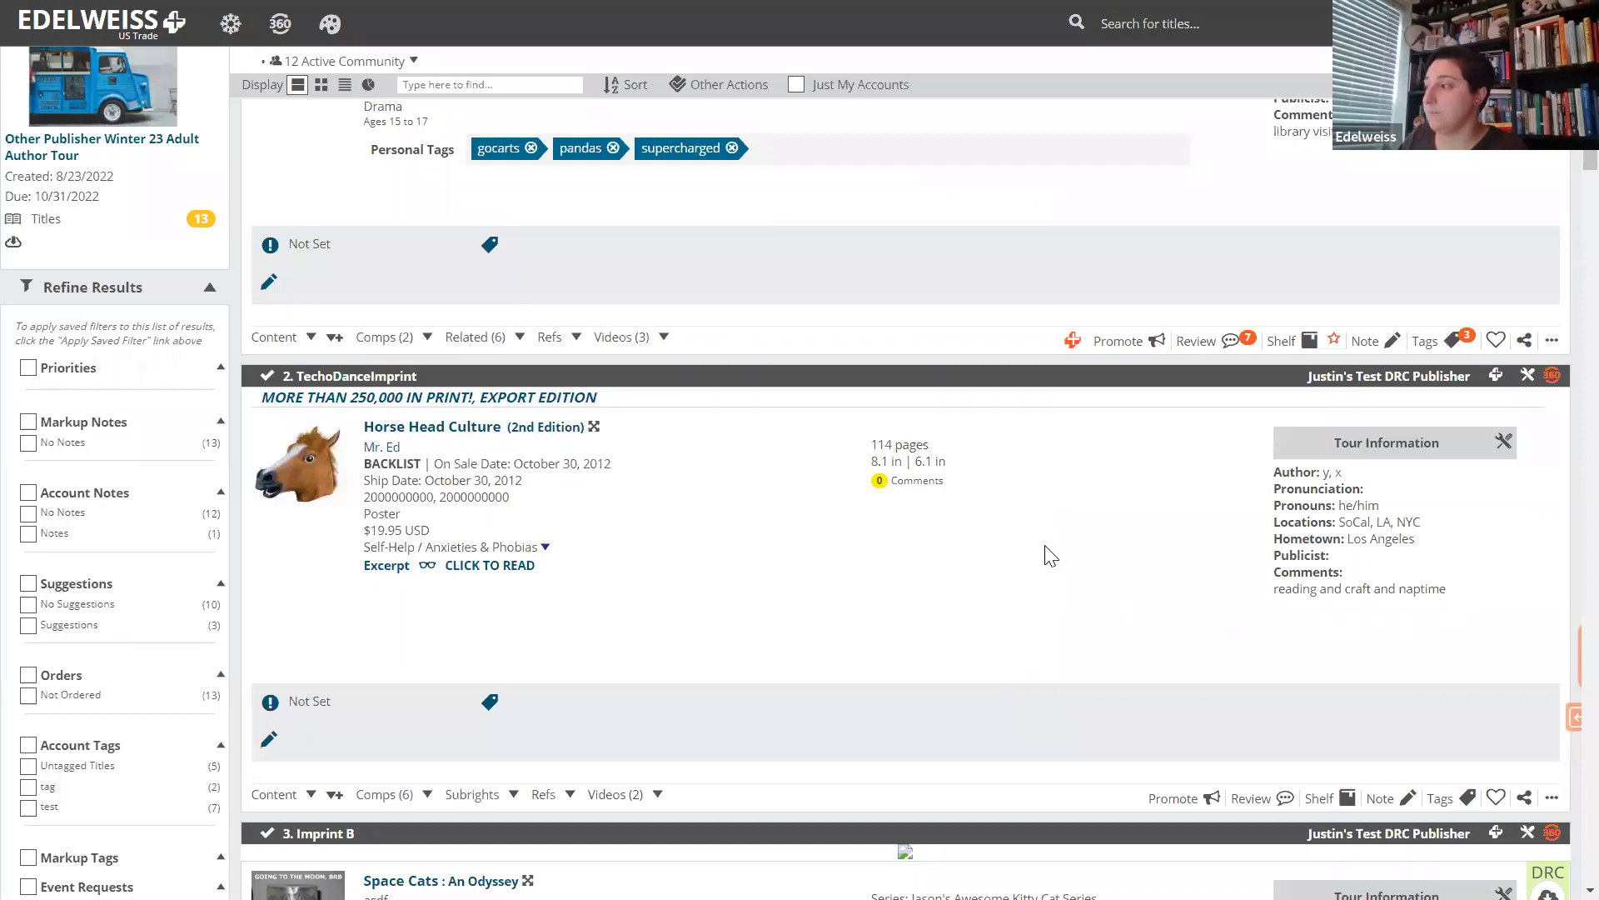
# Return to event grid administration and share the Other Publisher Winter 23 Adult Author Tour grid with all validated users.
pyautogui.scroll(1, 1031, 553)
pyautogui.scroll(3, 1031, 553)
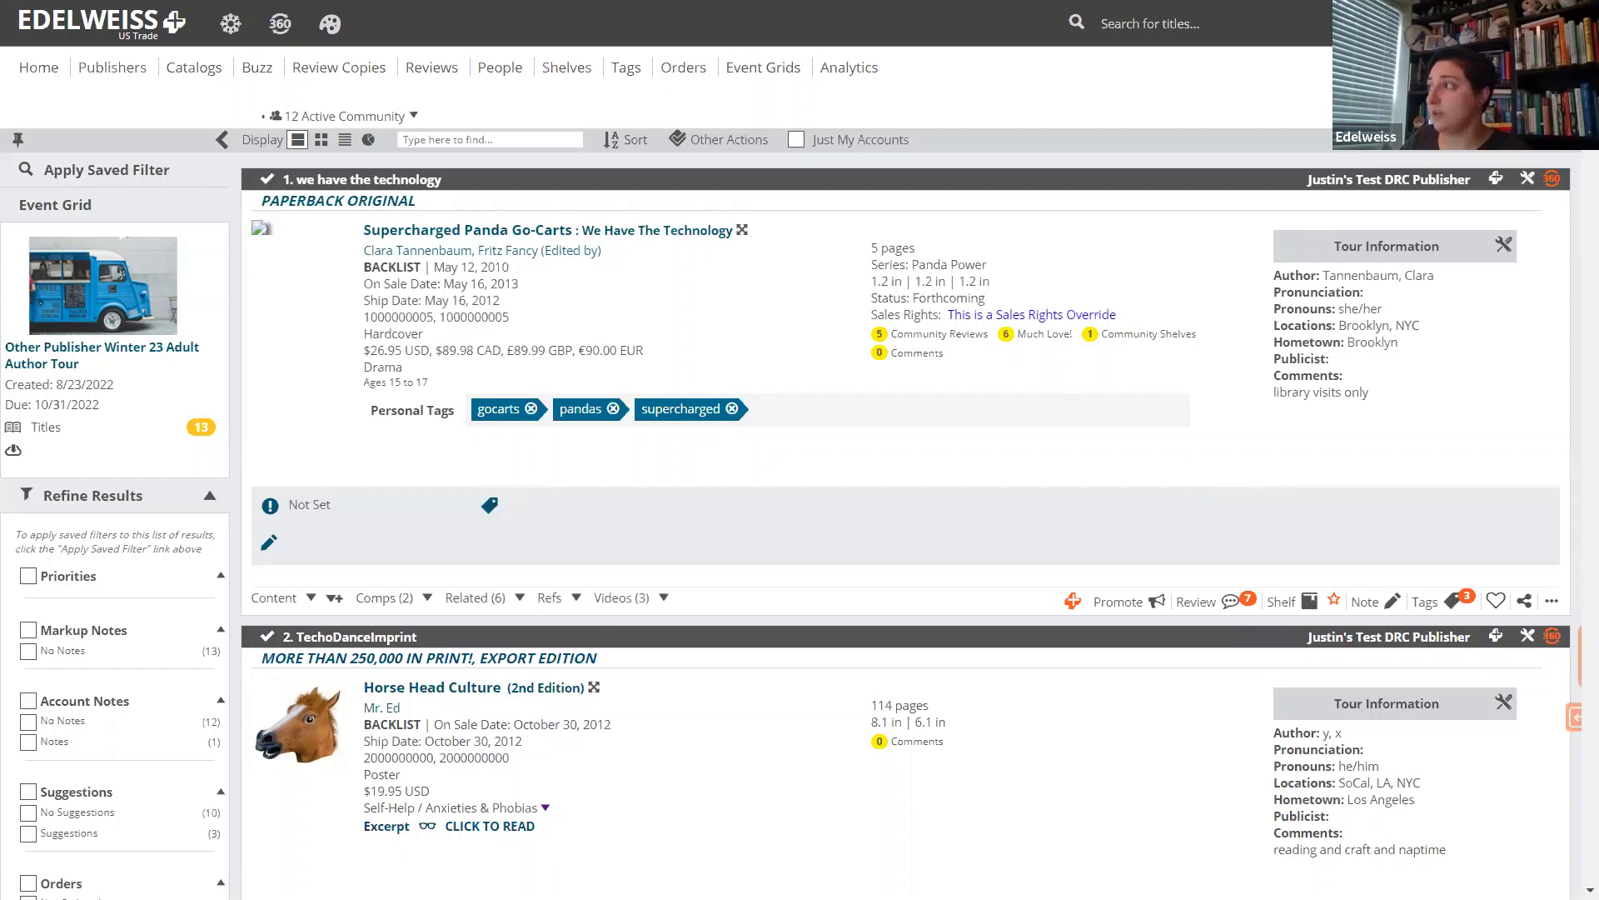
pyautogui.click(1545, 23)
pyautogui.click(1370, 225)
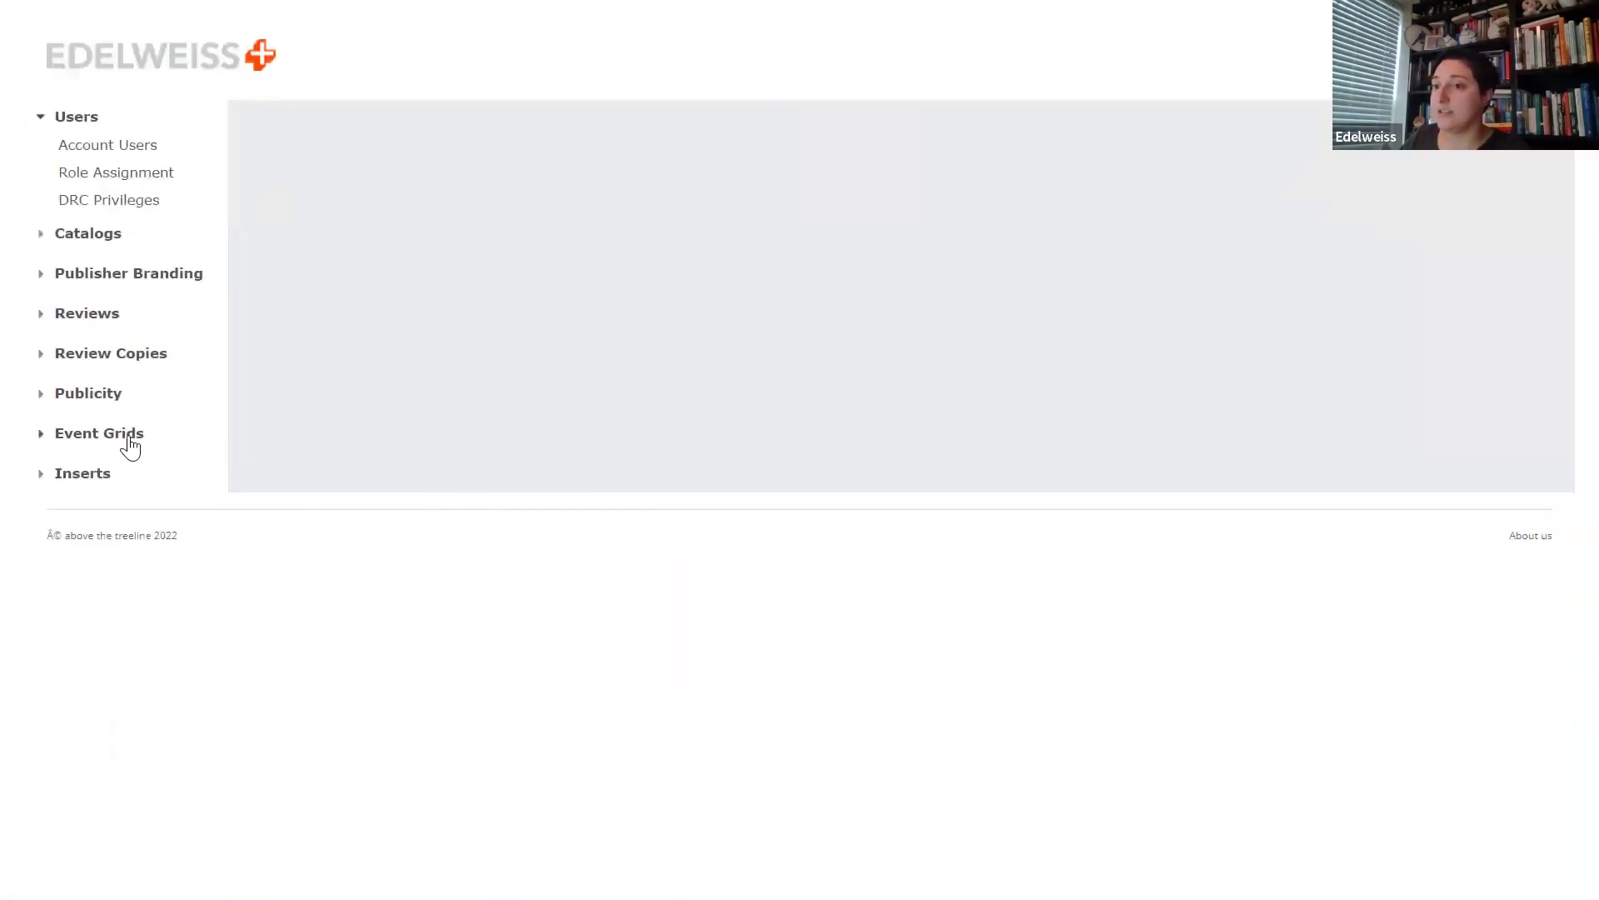
pyautogui.click(117, 435)
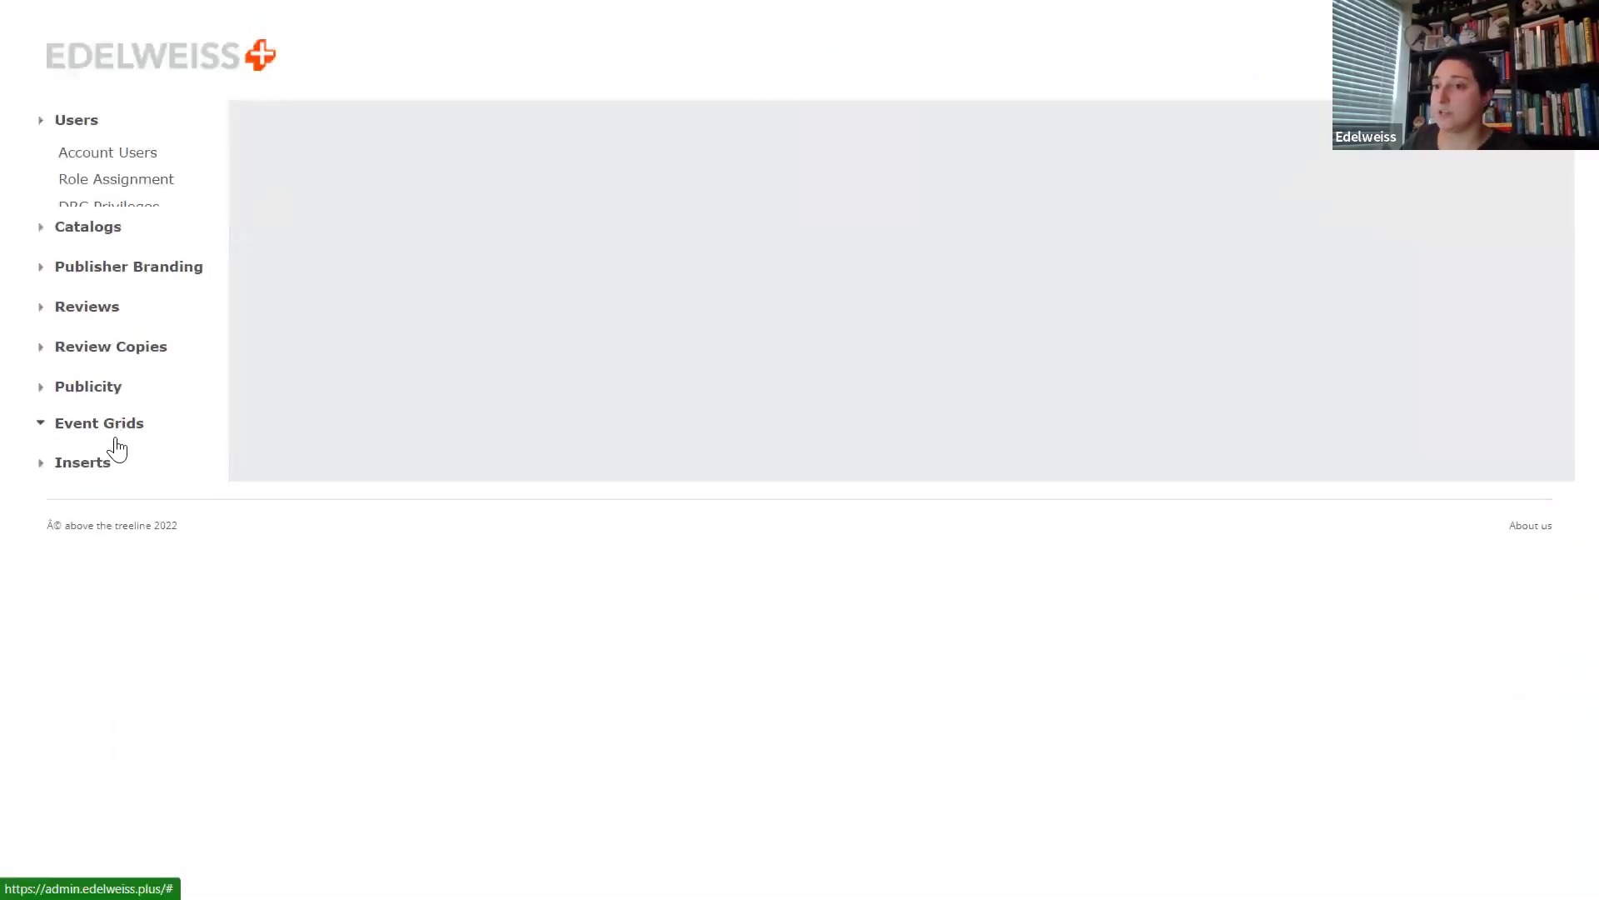
pyautogui.click(109, 388)
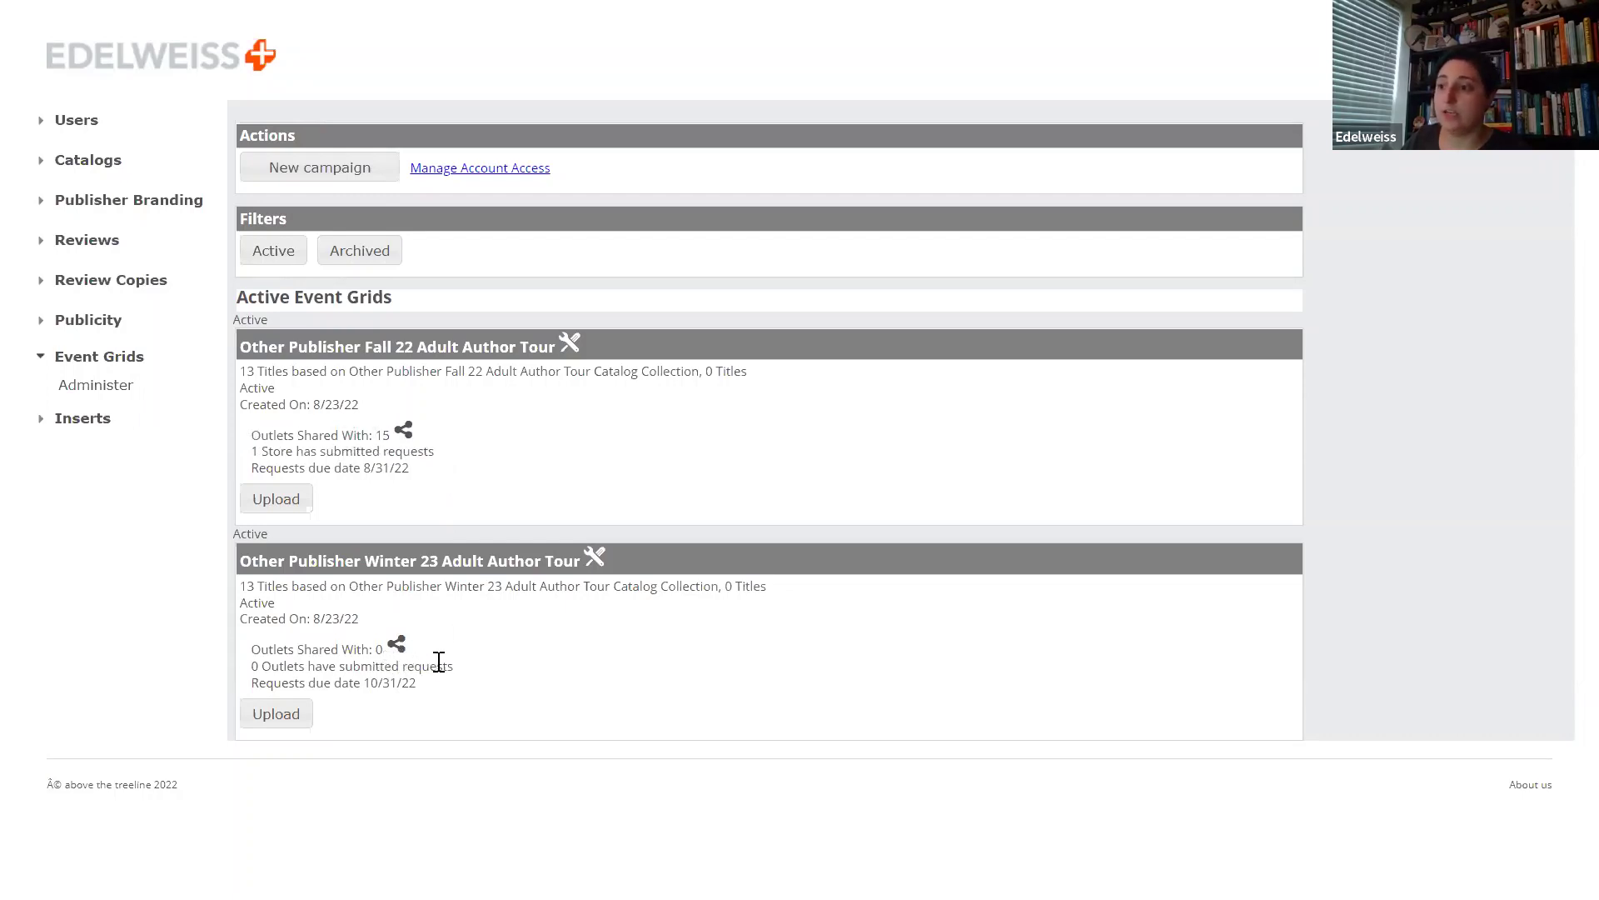
pyautogui.click(397, 646)
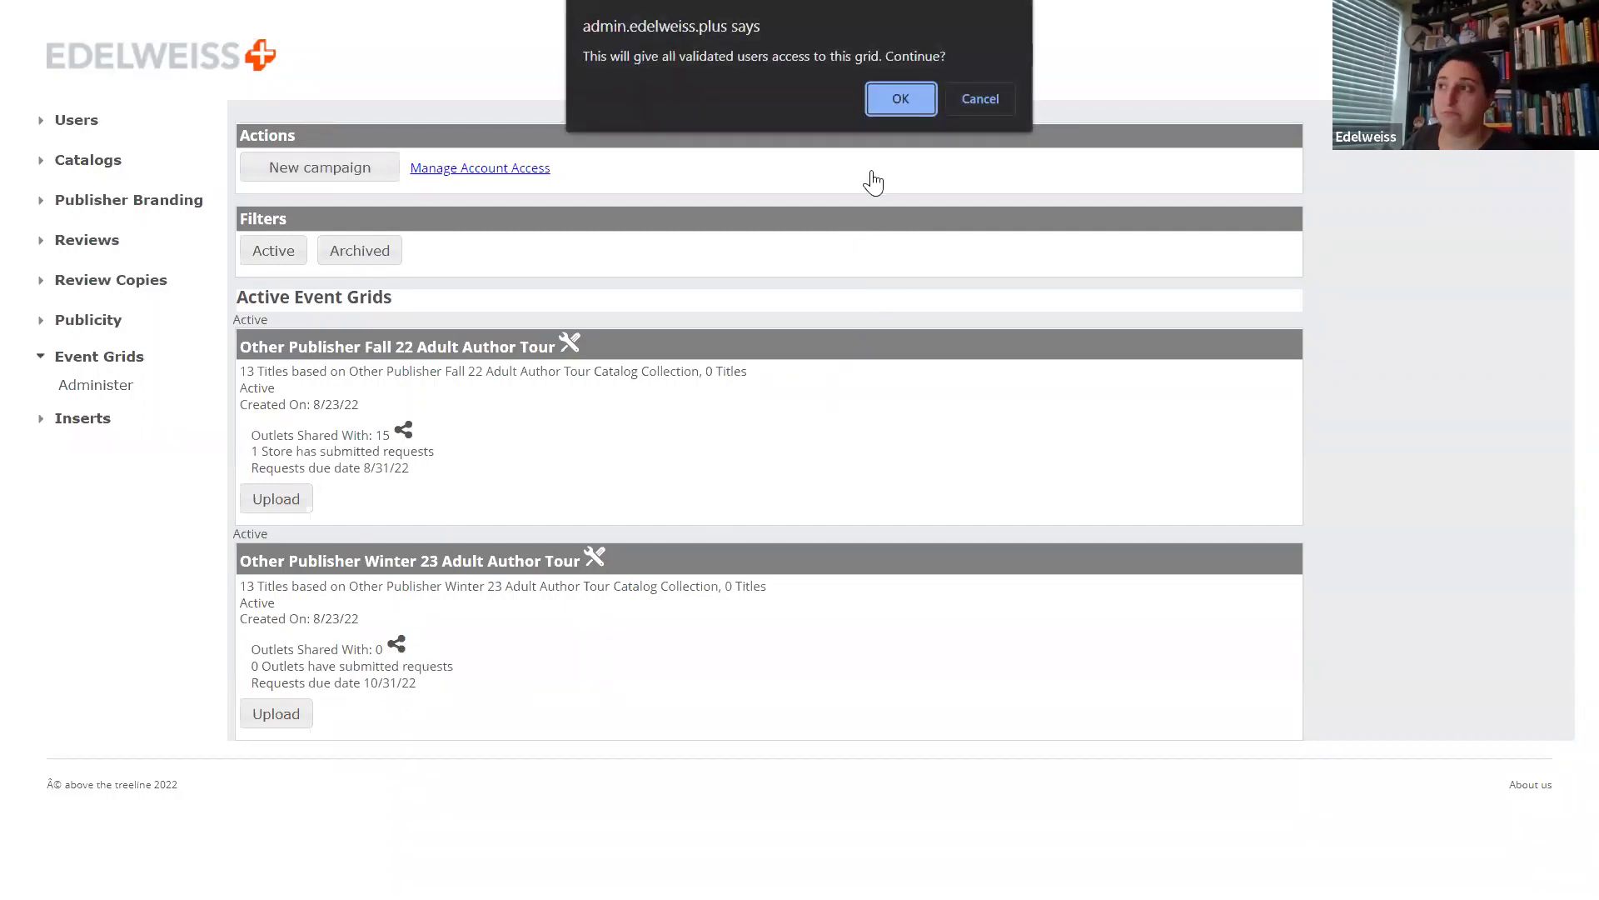
pyautogui.click(893, 98)
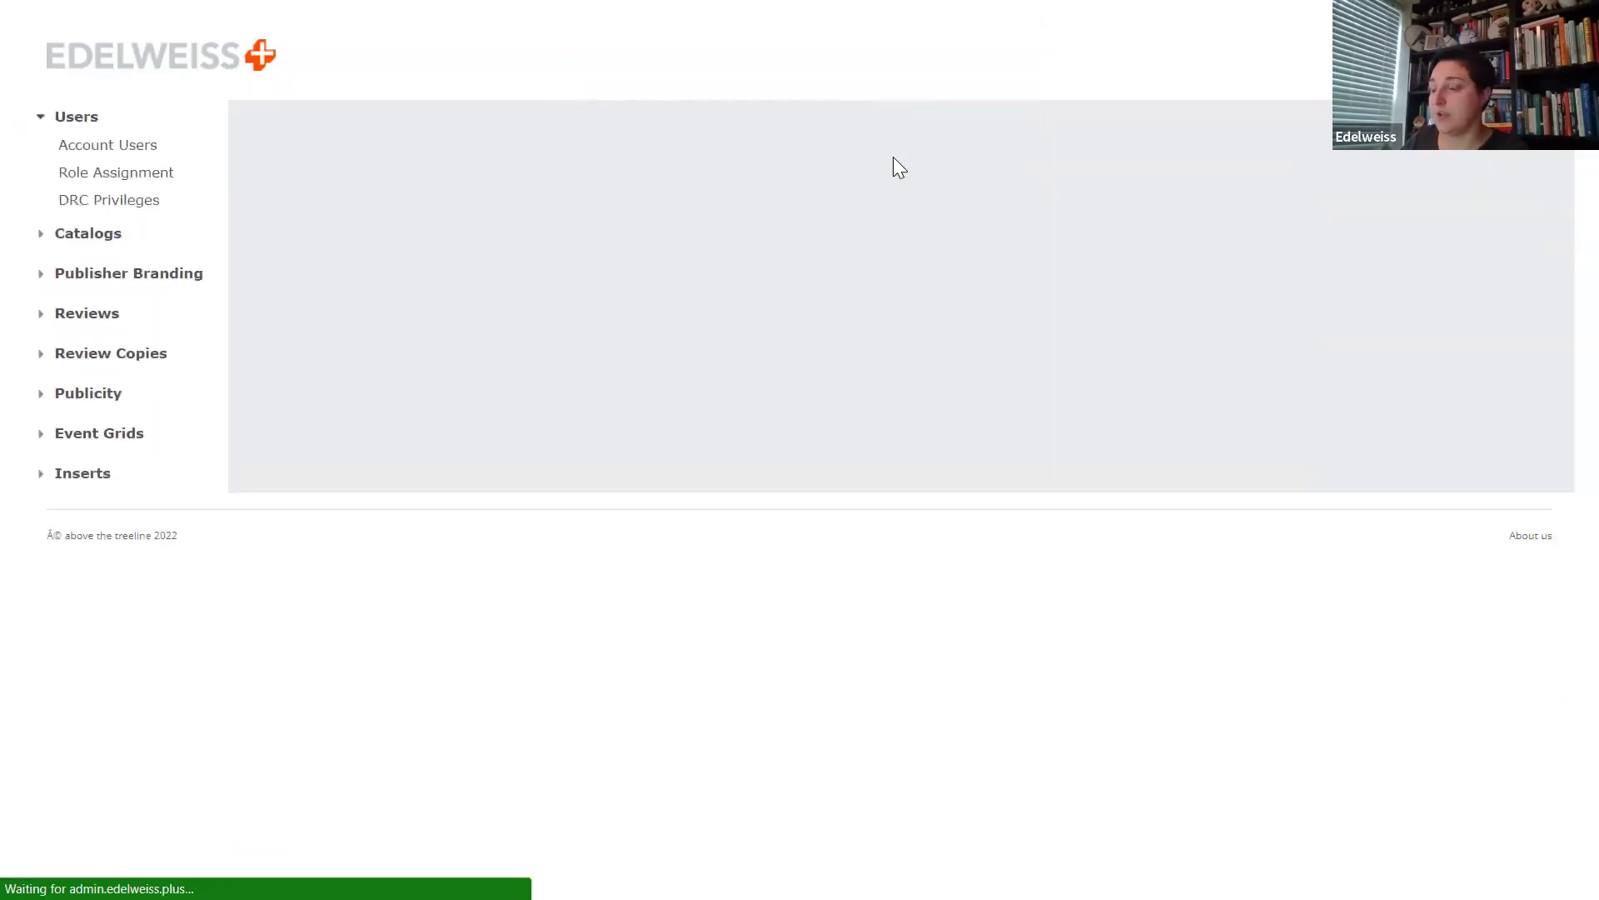
# Reopen event grid administration and view the Other Publisher Winter 23 Adult Author Tour campaign's settings without changing them.
pyautogui.click(106, 444)
pyautogui.click(86, 391)
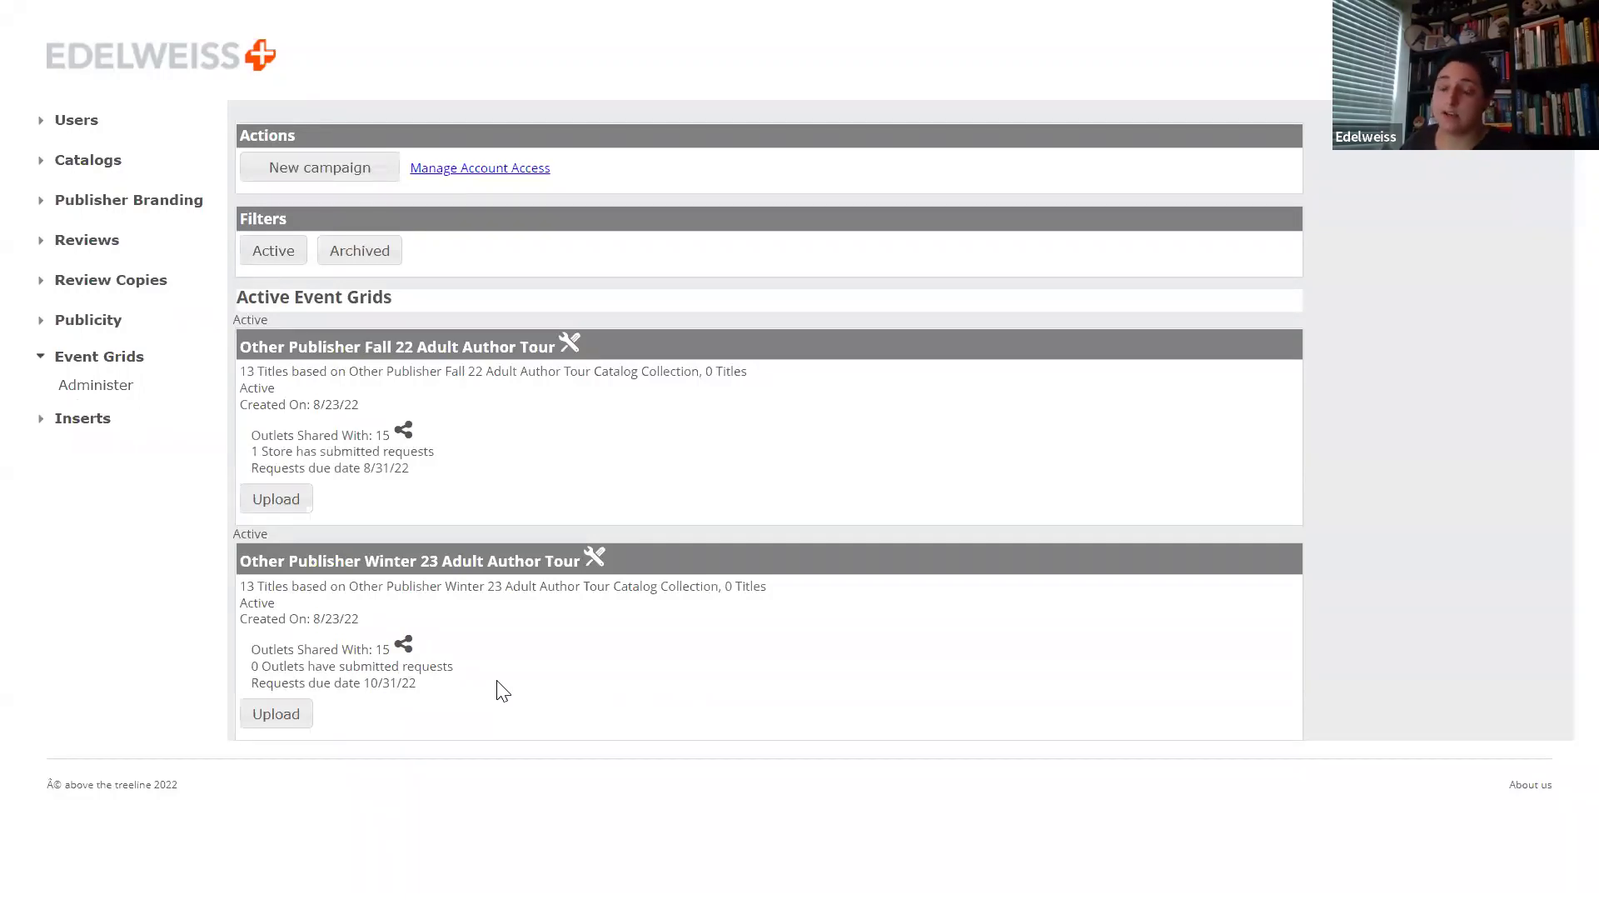
pyautogui.click(598, 562)
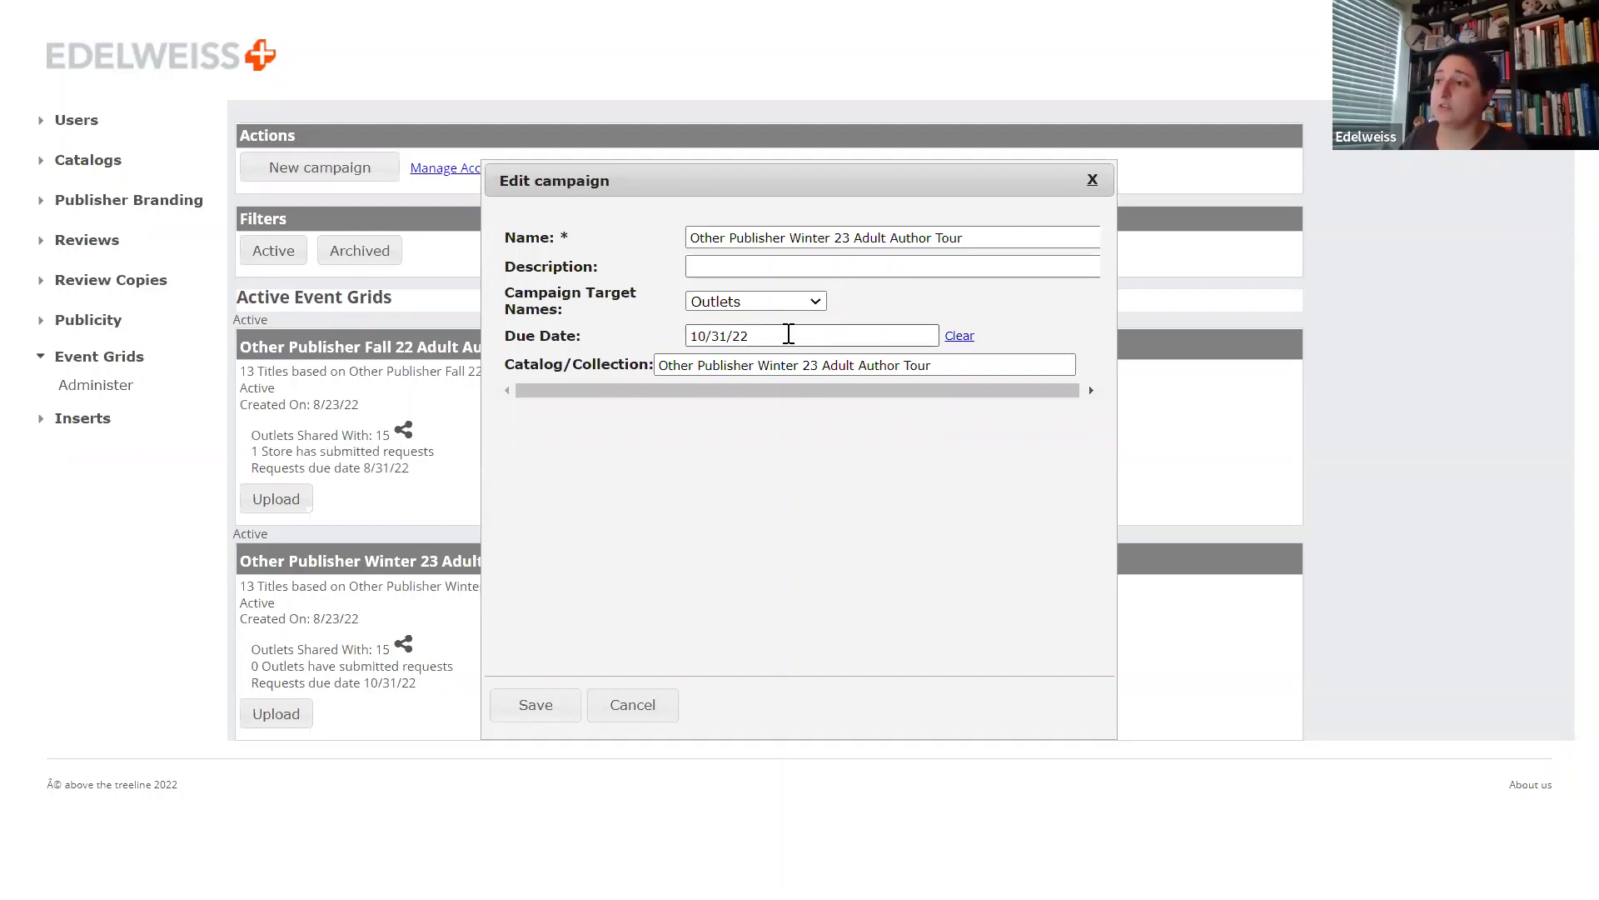
pyautogui.click(1092, 179)
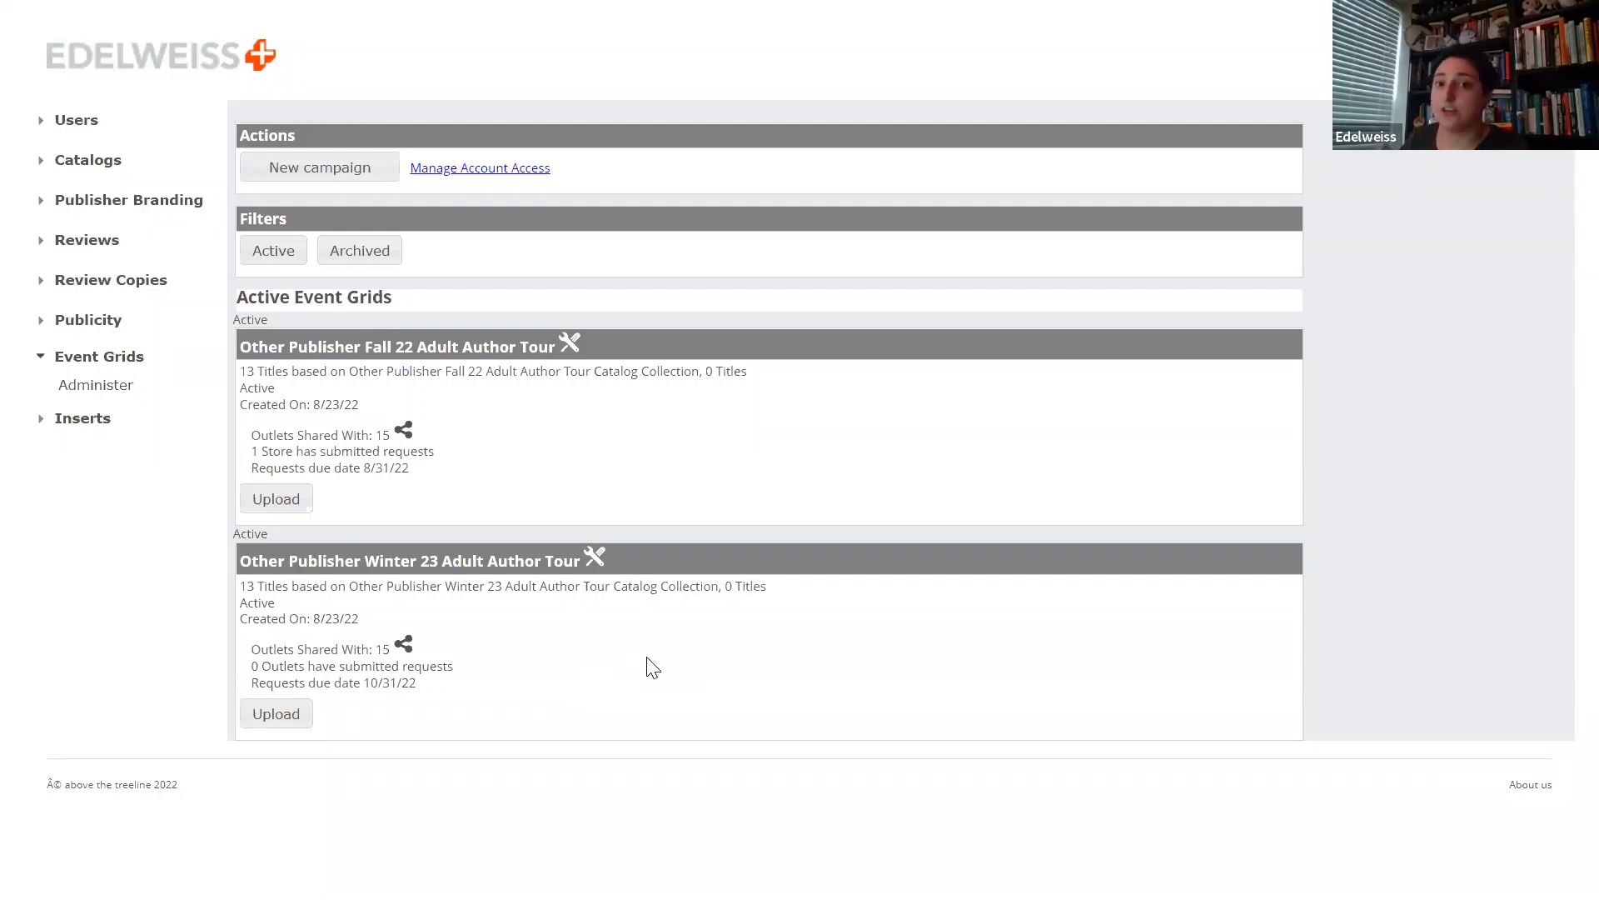
# Return to the main site and open the Other Publisher Fall 22 Adult Author Tour from the shared event grids.
pyautogui.click(185, 60)
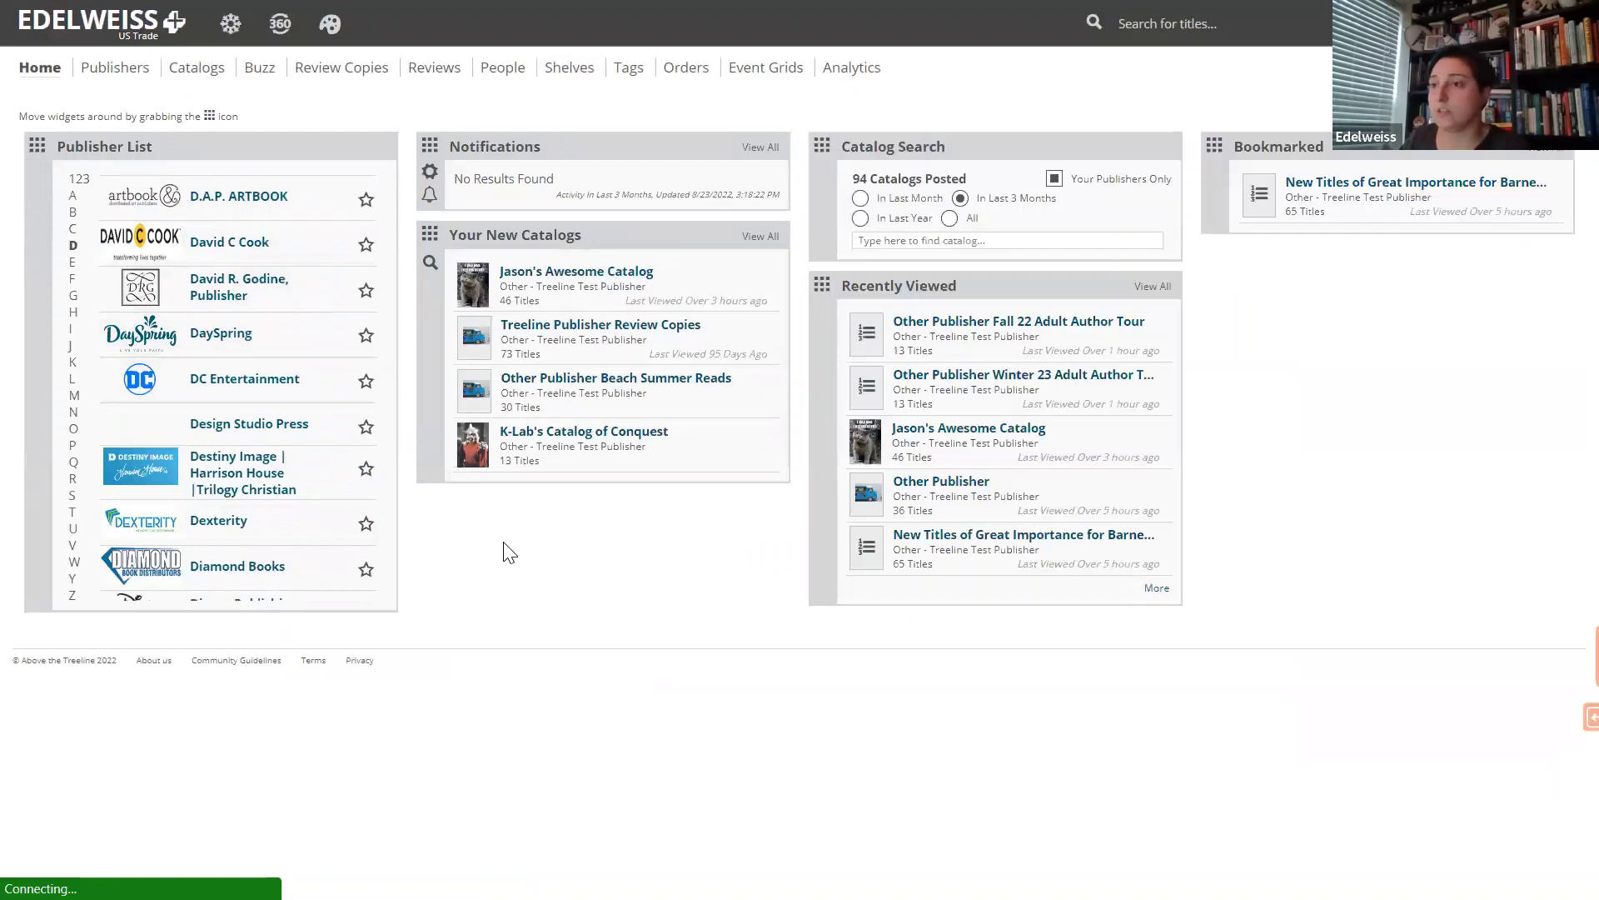
pyautogui.click(754, 75)
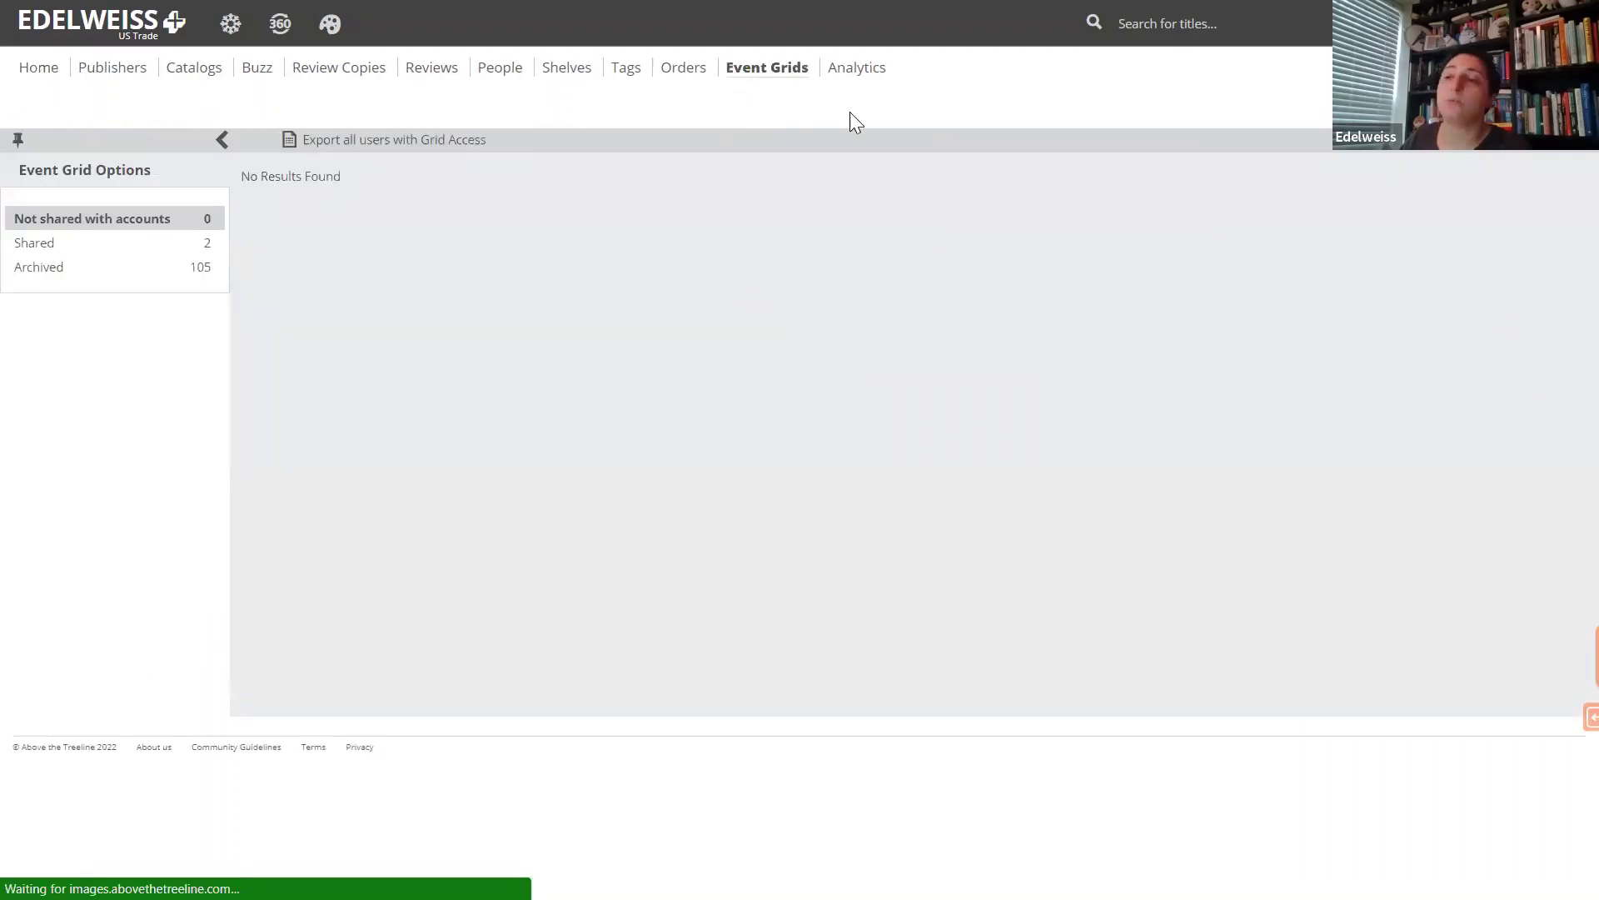
pyautogui.click(37, 244)
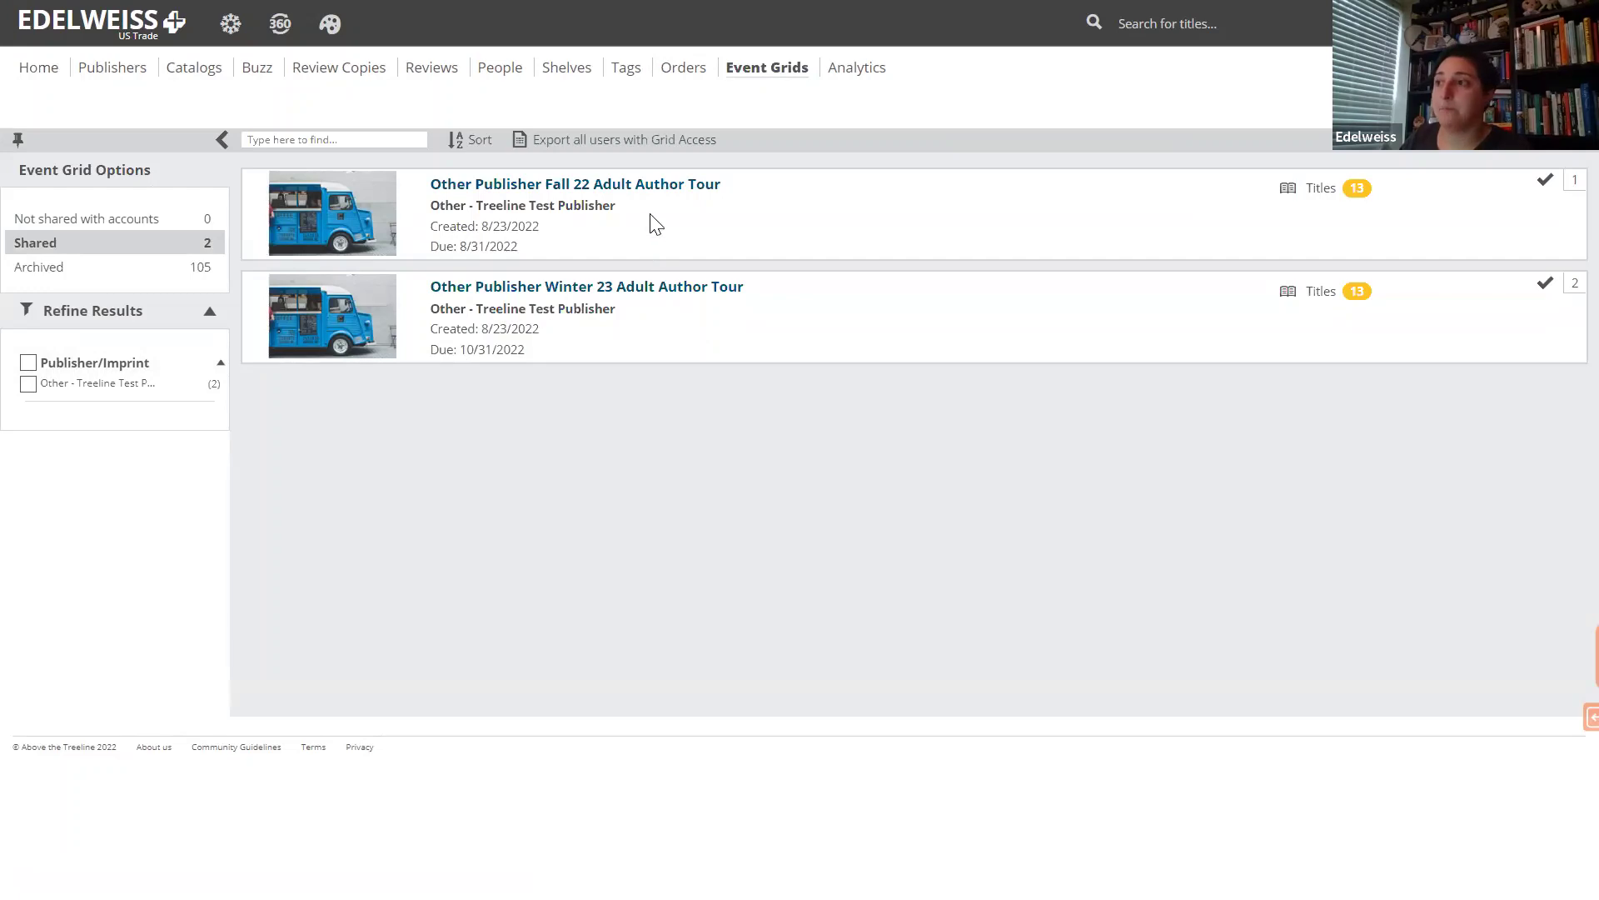
pyautogui.click(608, 190)
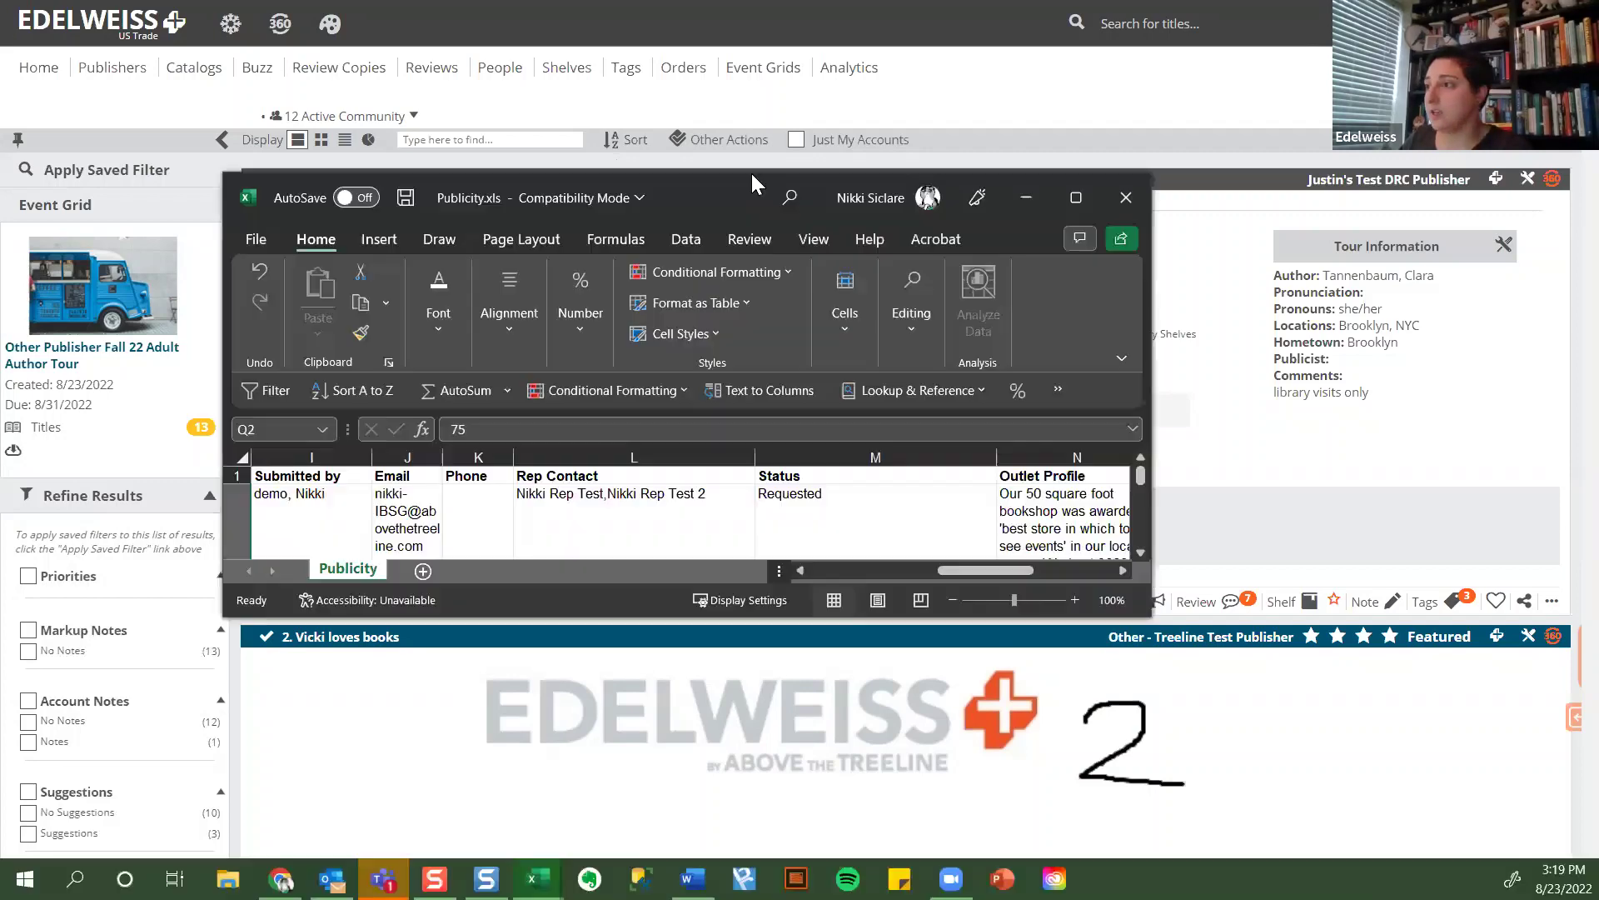
# Enlarge and reposition the exported Publicity.xls window and review its columns from ISBN through Outlet Profile.
pyautogui.moveTo(747, 172); pyautogui.dragTo(747, 40)
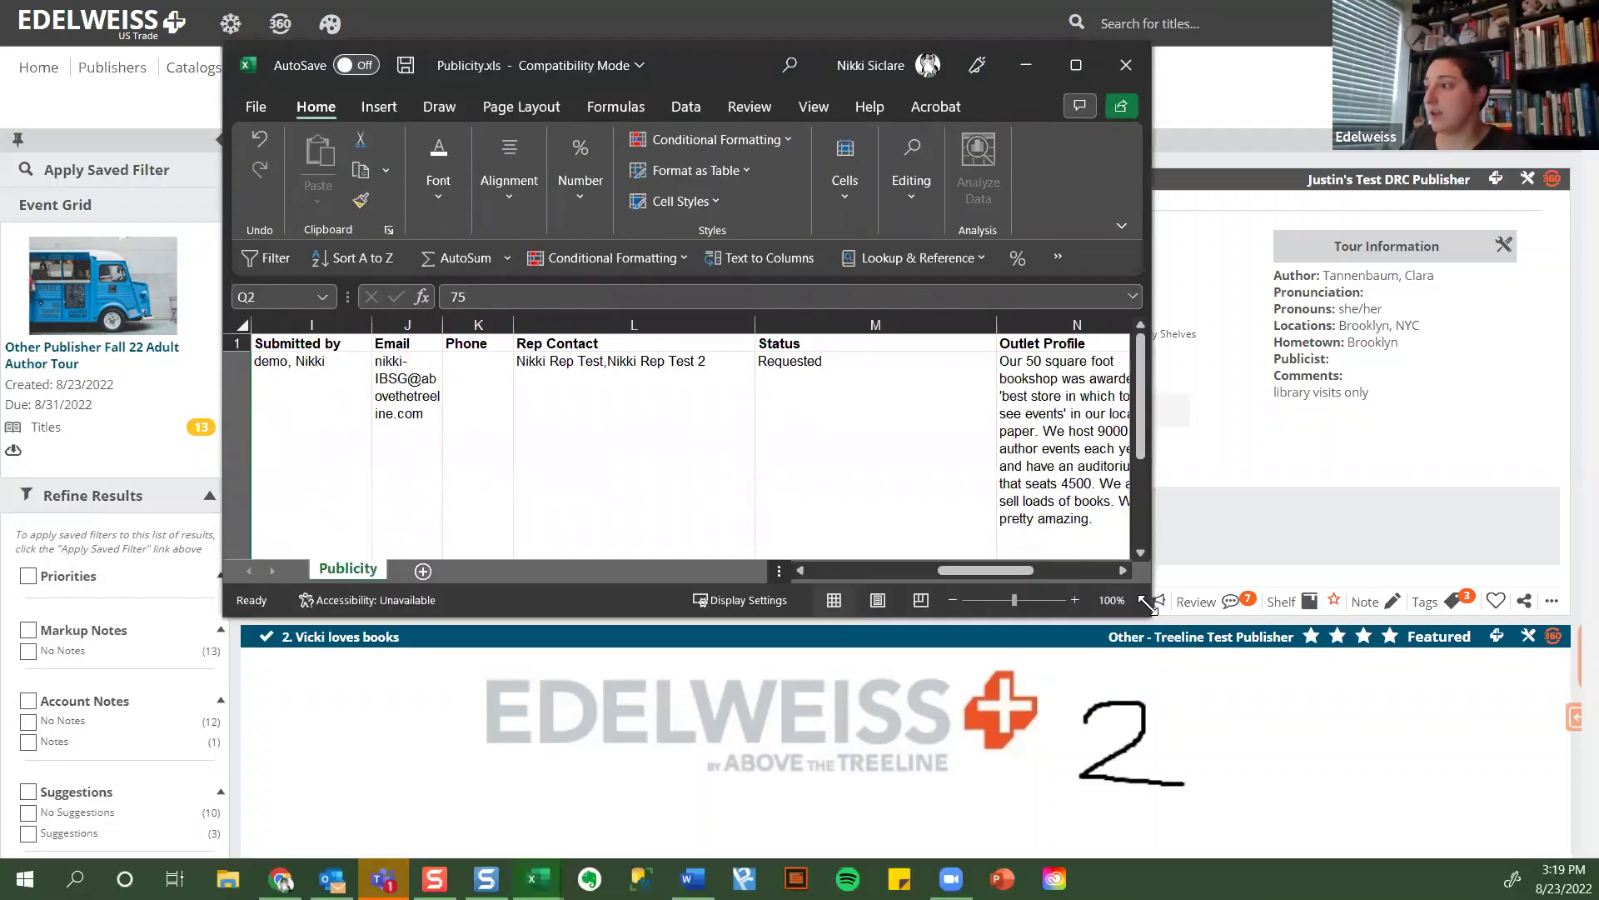
pyautogui.moveTo(1150, 610); pyautogui.dragTo(1527, 745)
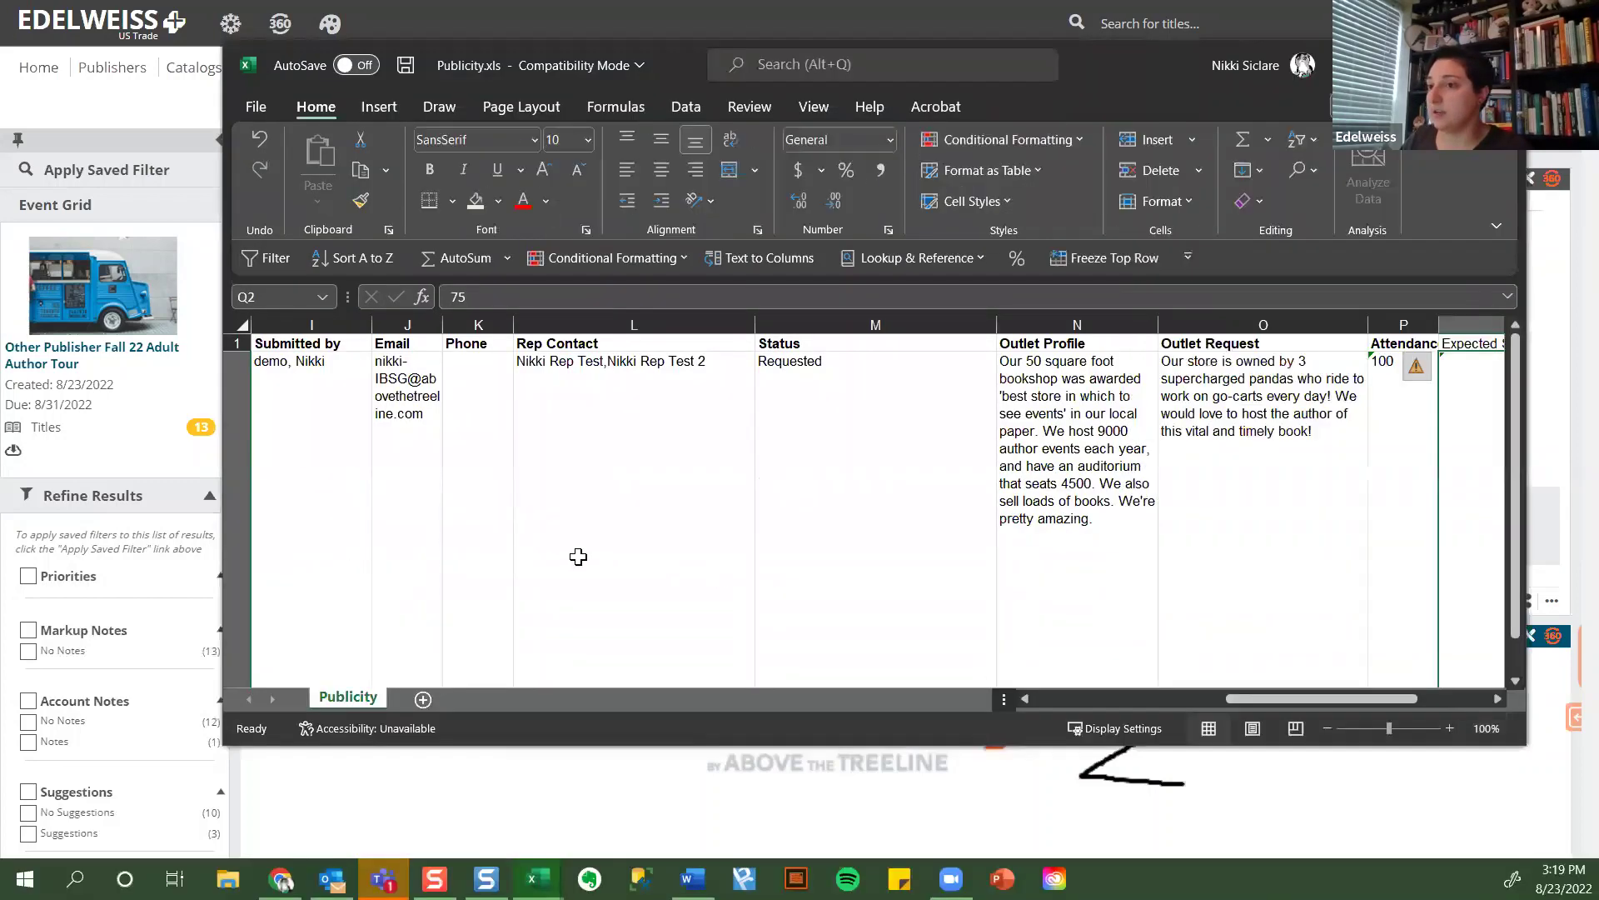
pyautogui.moveTo(1341, 698); pyautogui.dragTo(1076, 703)
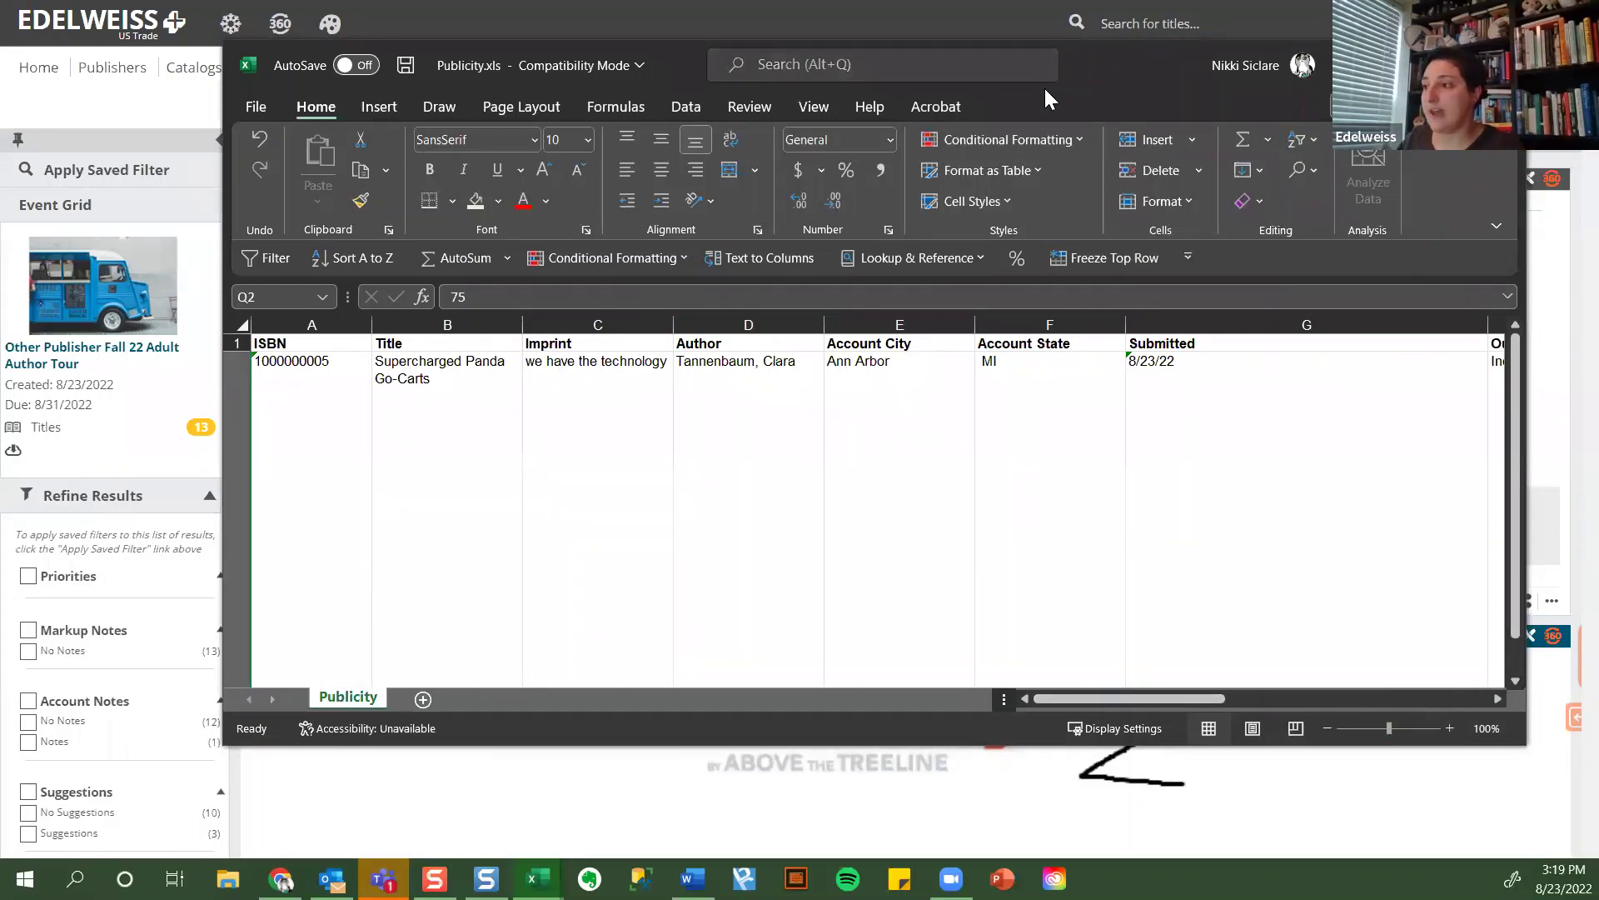
pyautogui.moveTo(1046, 91); pyautogui.dragTo(835, 72)
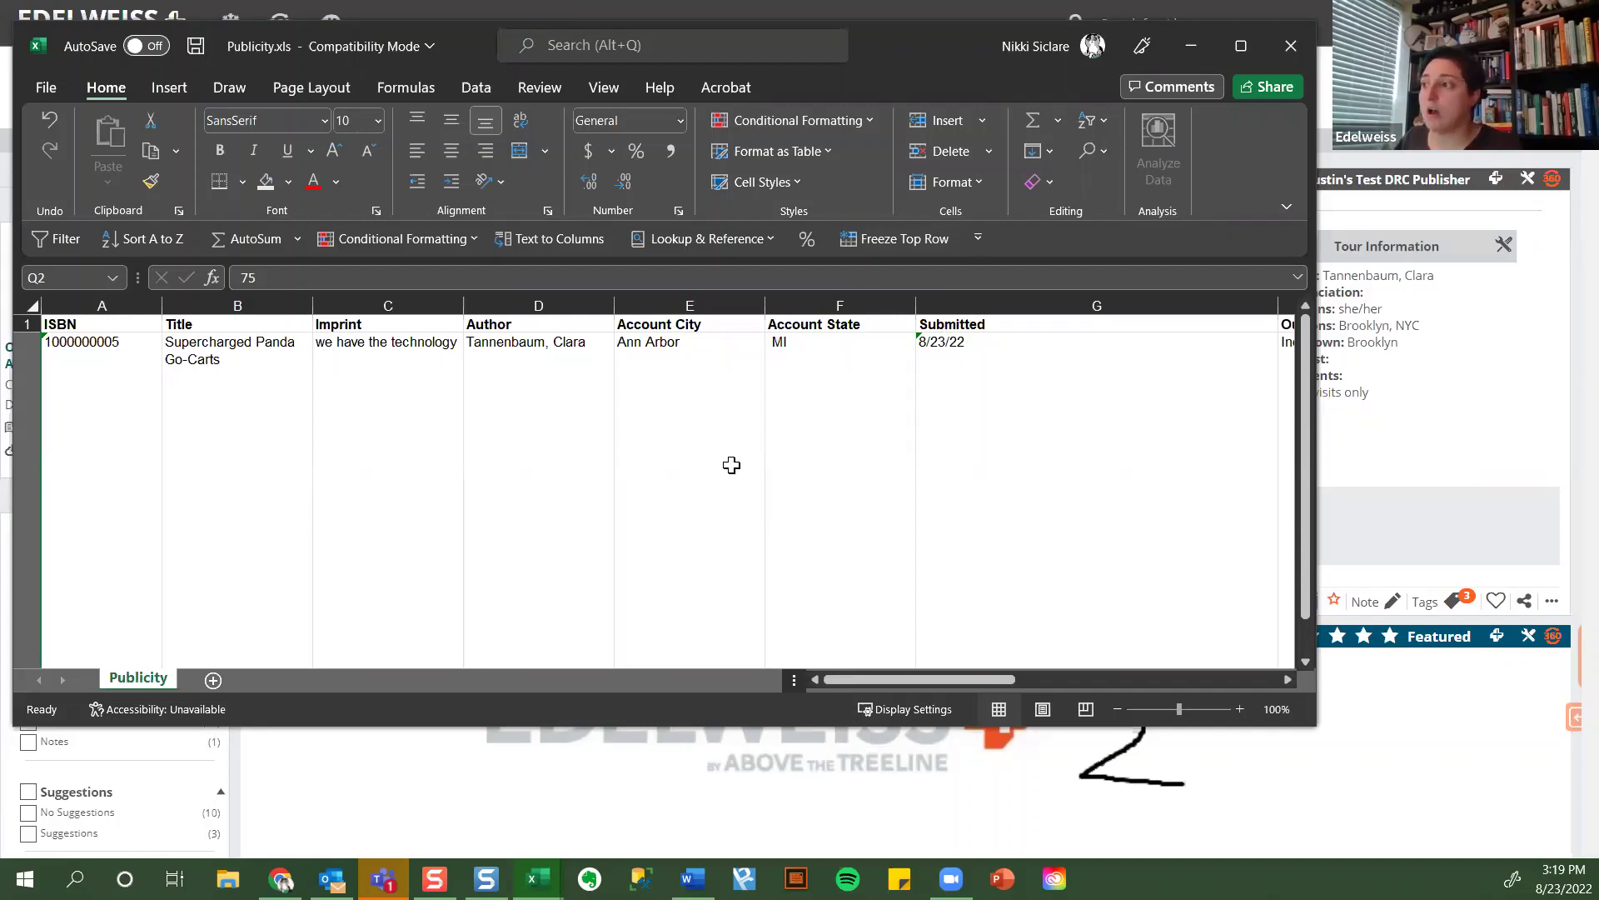
pyautogui.moveTo(929, 678); pyautogui.dragTo(1078, 679)
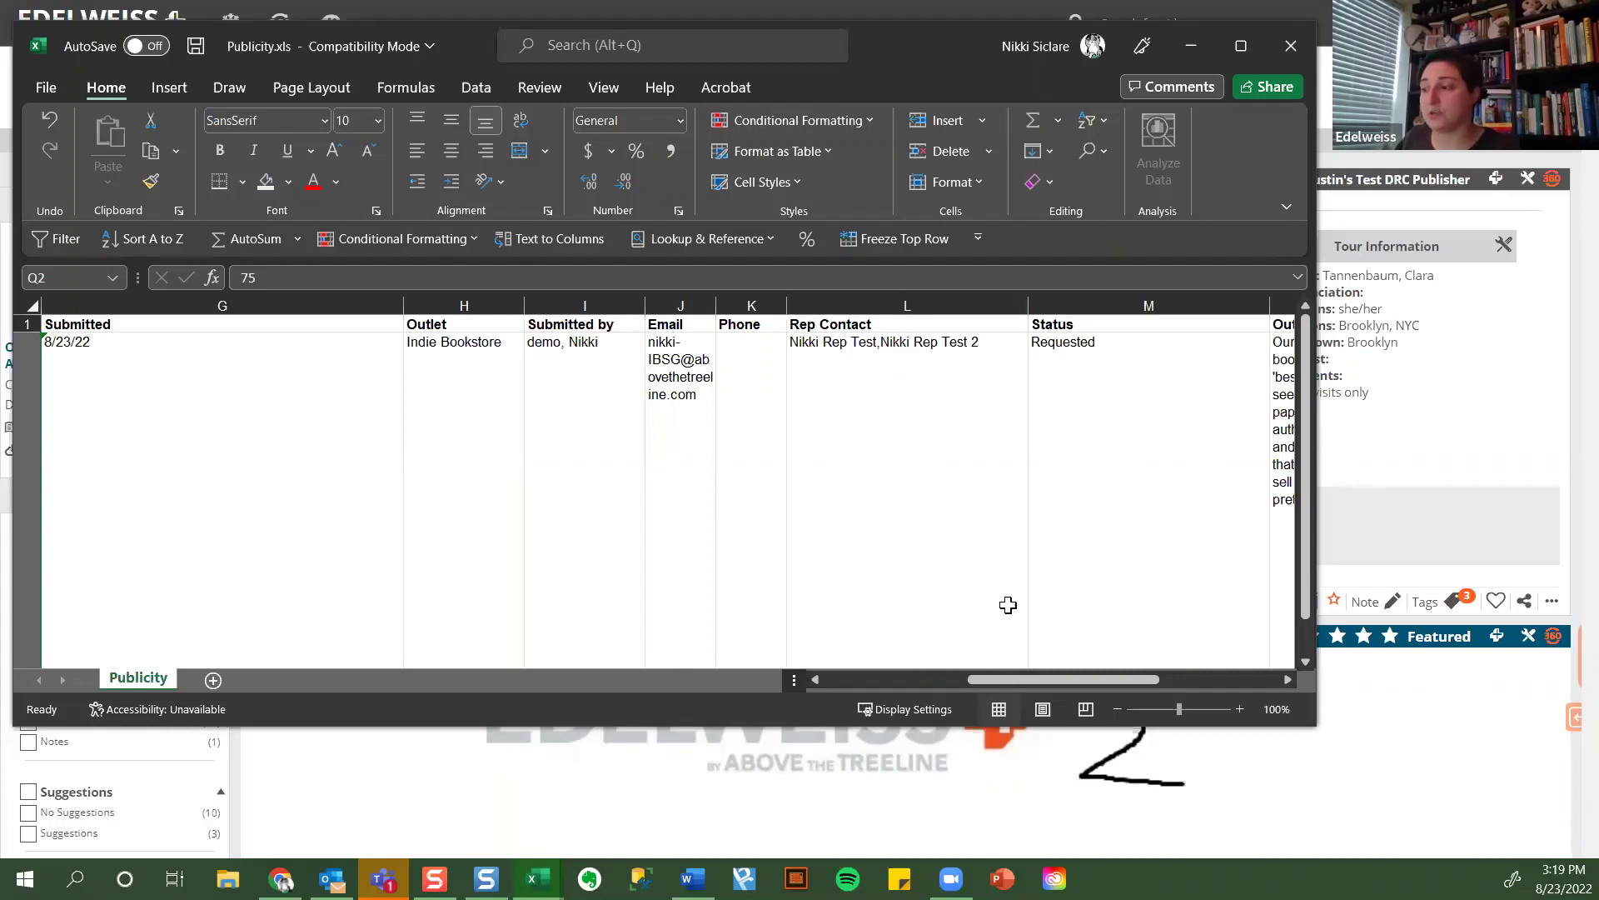
pyautogui.moveTo(1028, 680); pyautogui.dragTo(1156, 676)
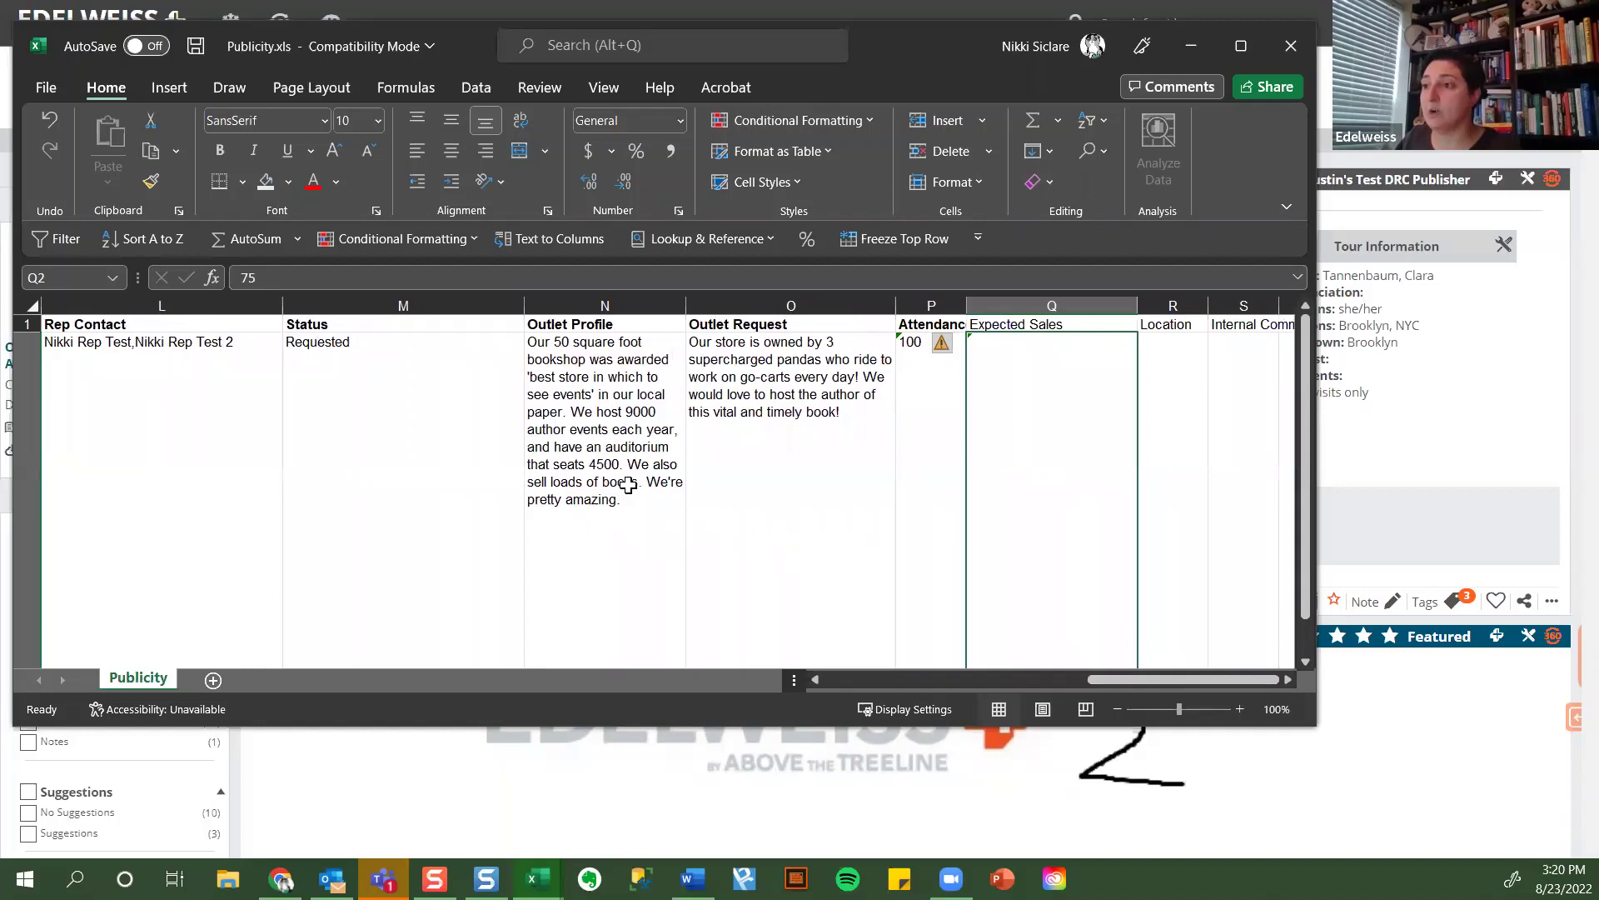
# Inspect the Outlet Request, Location and Internal Comments entries in Publicity.xls, and minimize the spreadsheet.
pyautogui.click(816, 483)
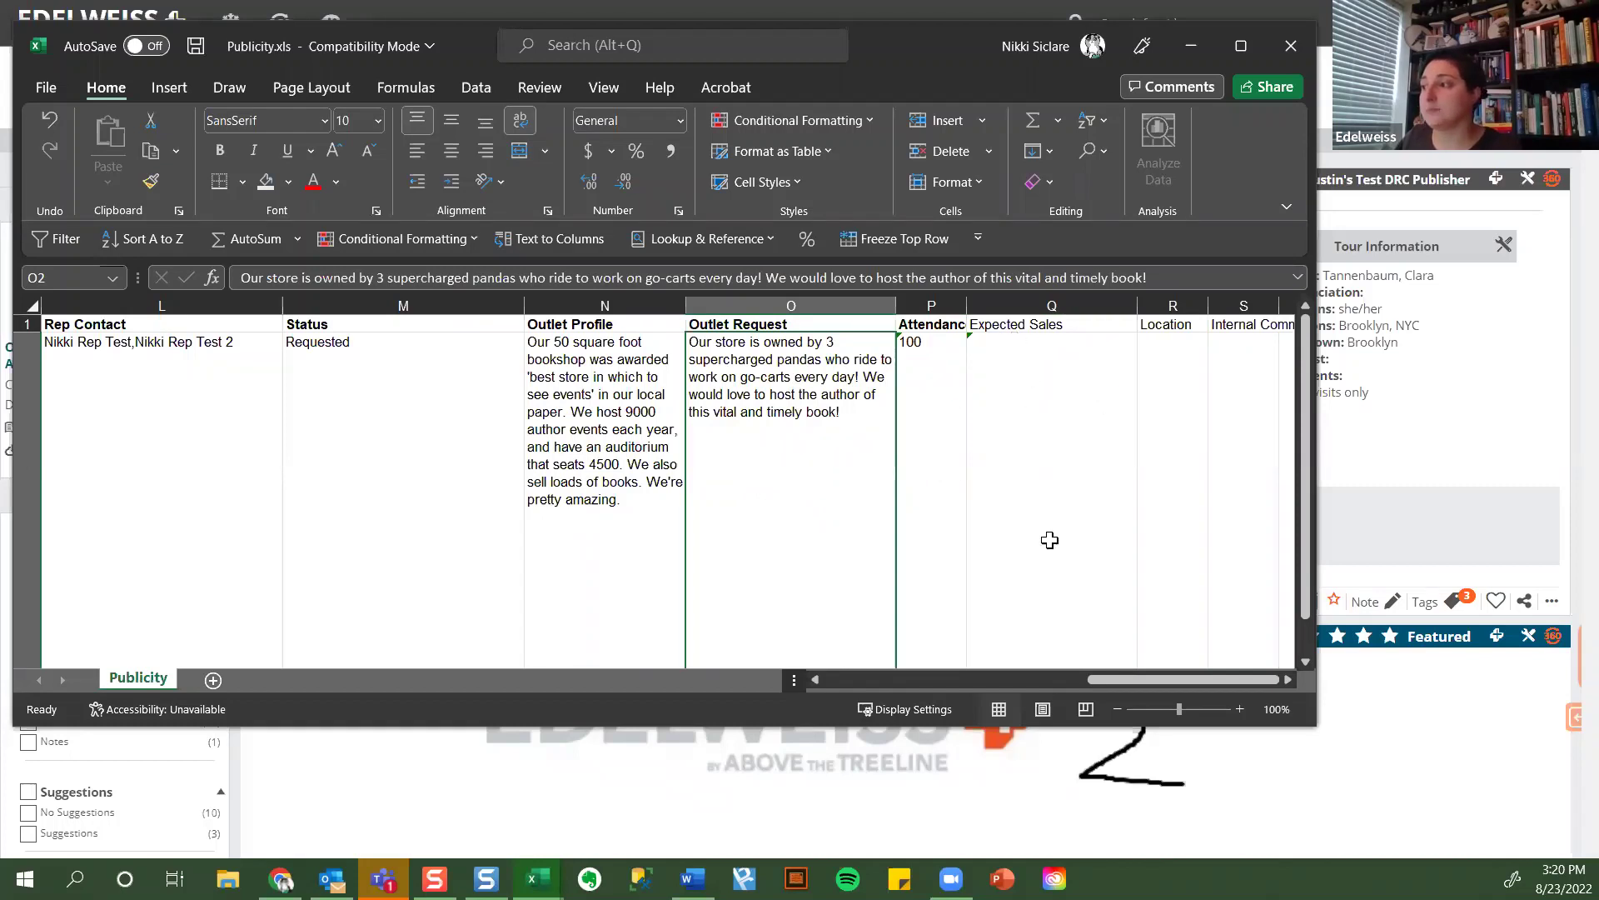
pyautogui.moveTo(1303, 596)
pyautogui.mouseDown()
pyautogui.moveTo(1309, 617)
pyautogui.moveTo(1309, 592)
pyautogui.mouseUp()
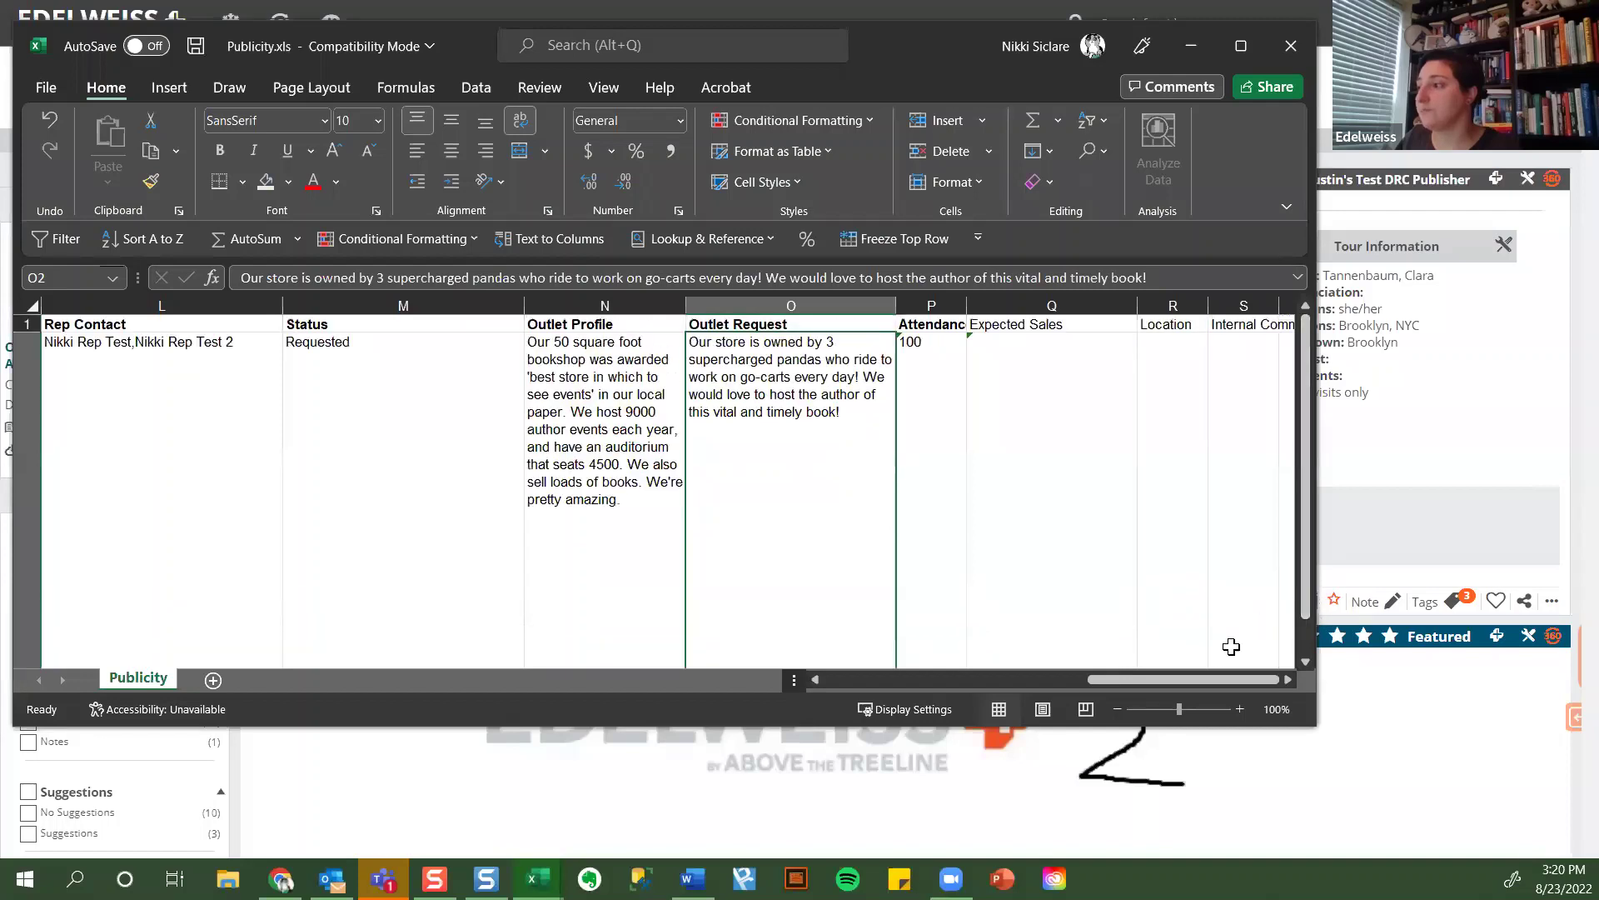
pyautogui.click(1176, 436)
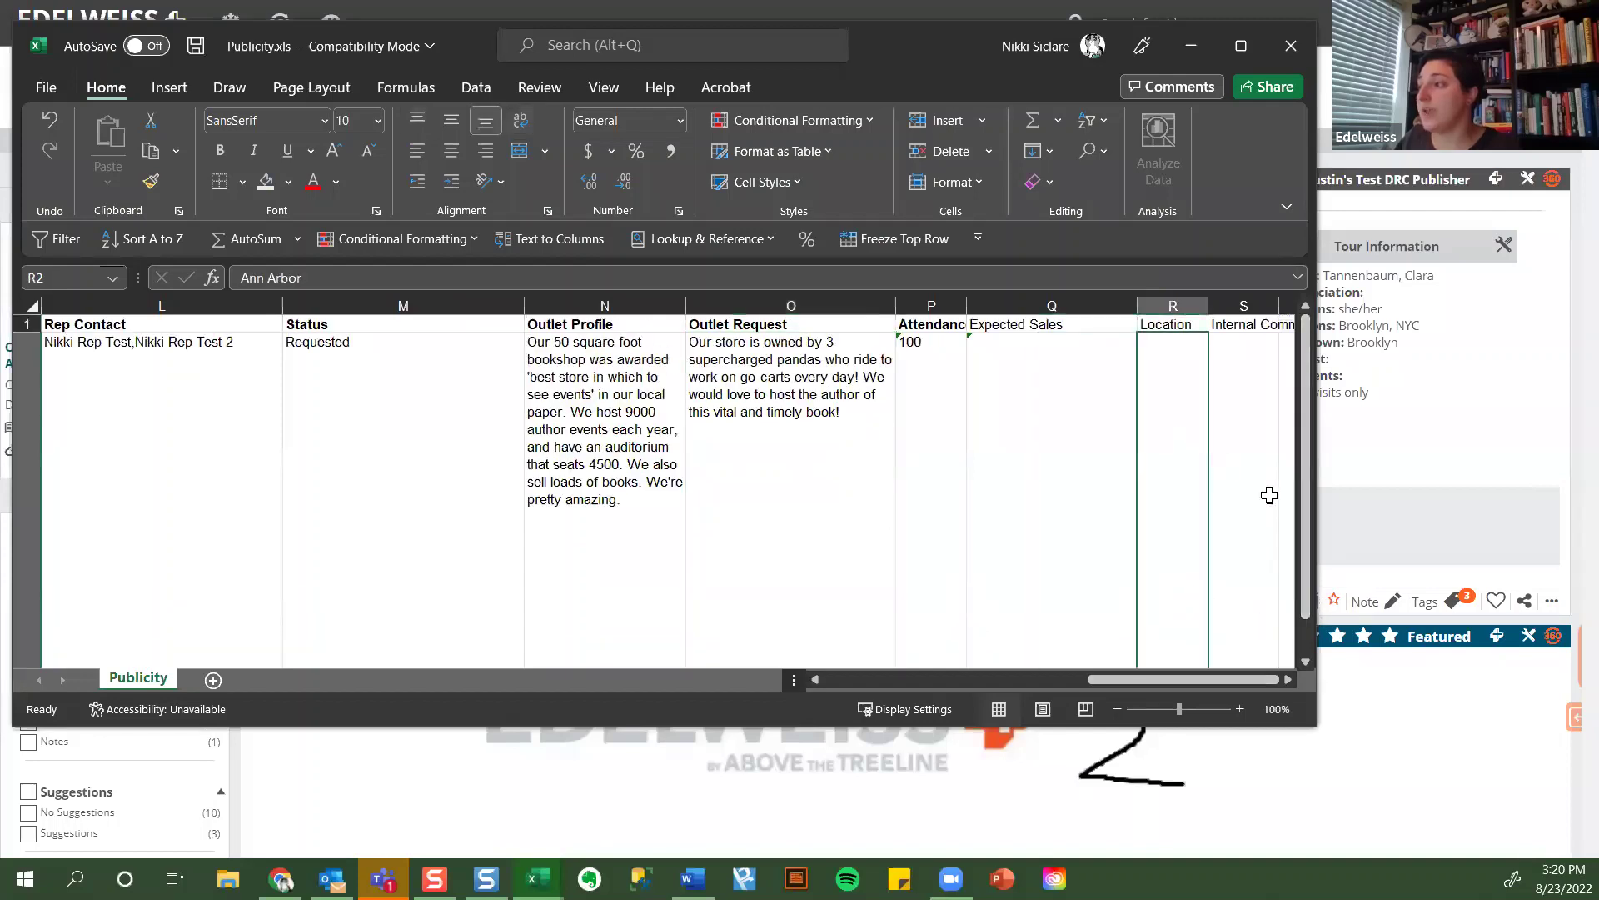
pyautogui.moveTo(1302, 535); pyautogui.dragTo(1307, 565)
pyautogui.click(1306, 661)
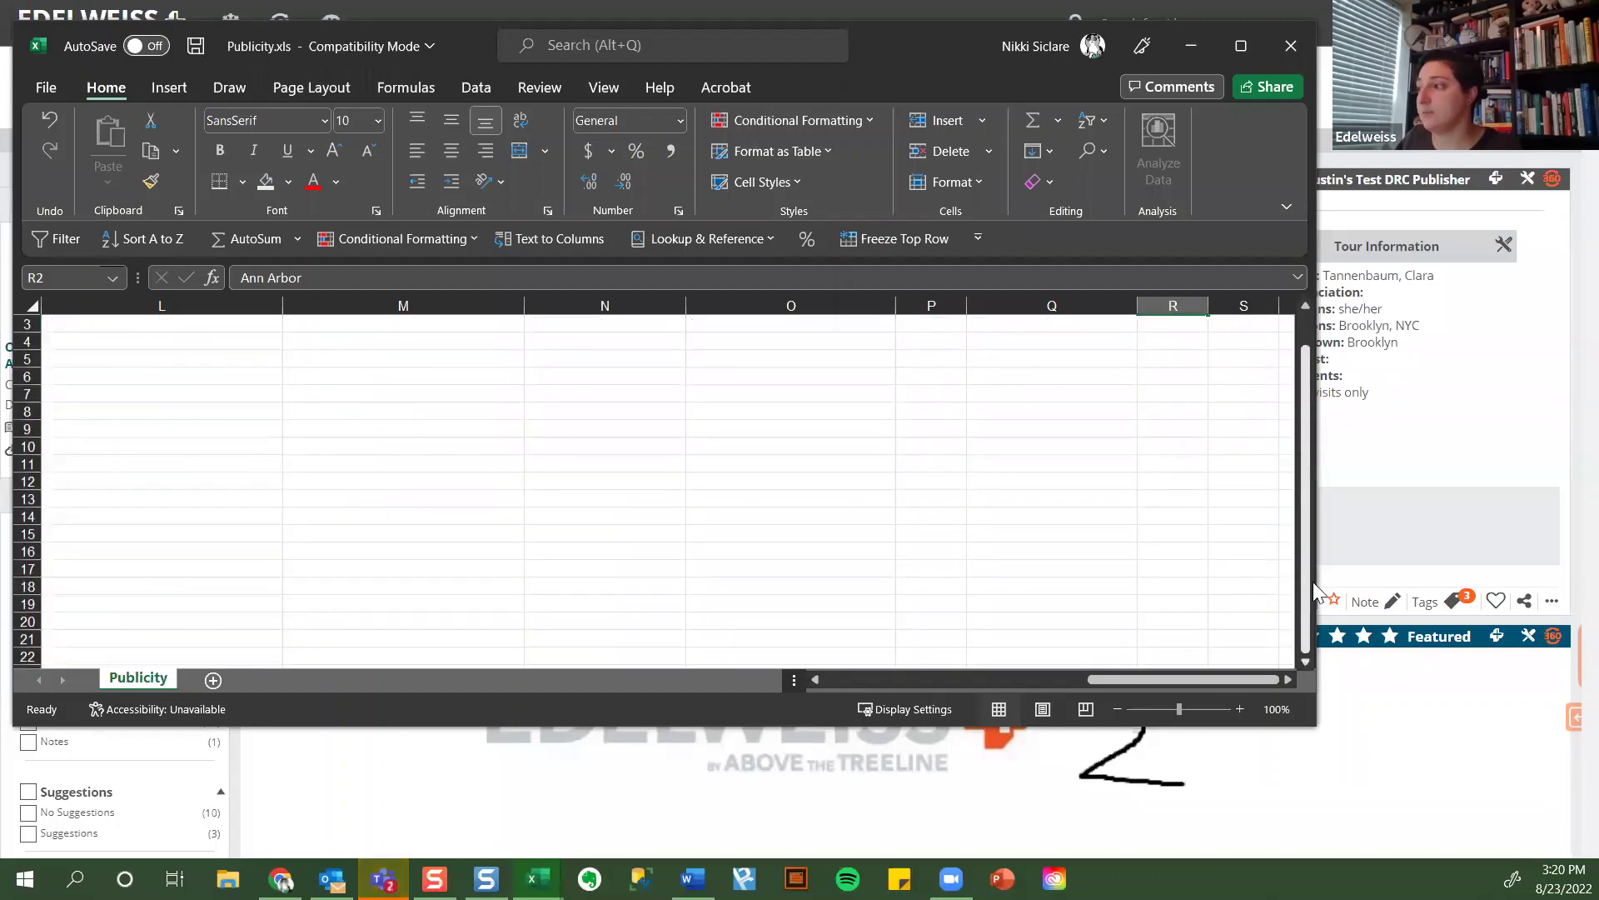
pyautogui.click(1190, 326)
pyautogui.press('Up')
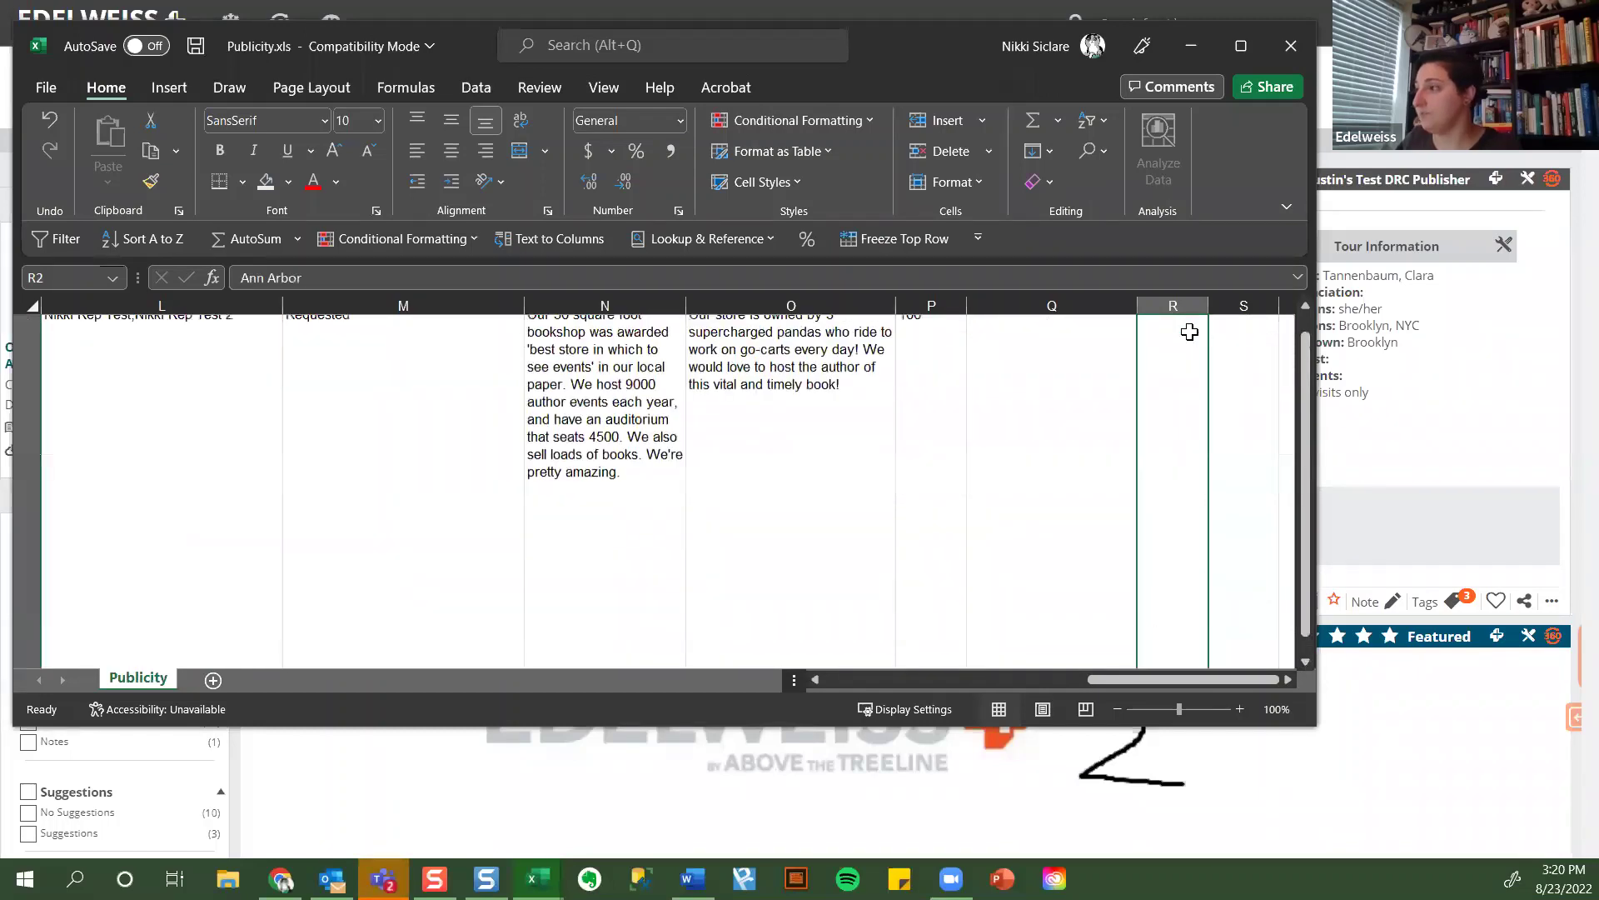
pyautogui.moveTo(1296, 523)
pyautogui.mouseDown()
pyautogui.moveTo(1306, 538)
pyautogui.moveTo(1303, 500)
pyautogui.mouseUp()
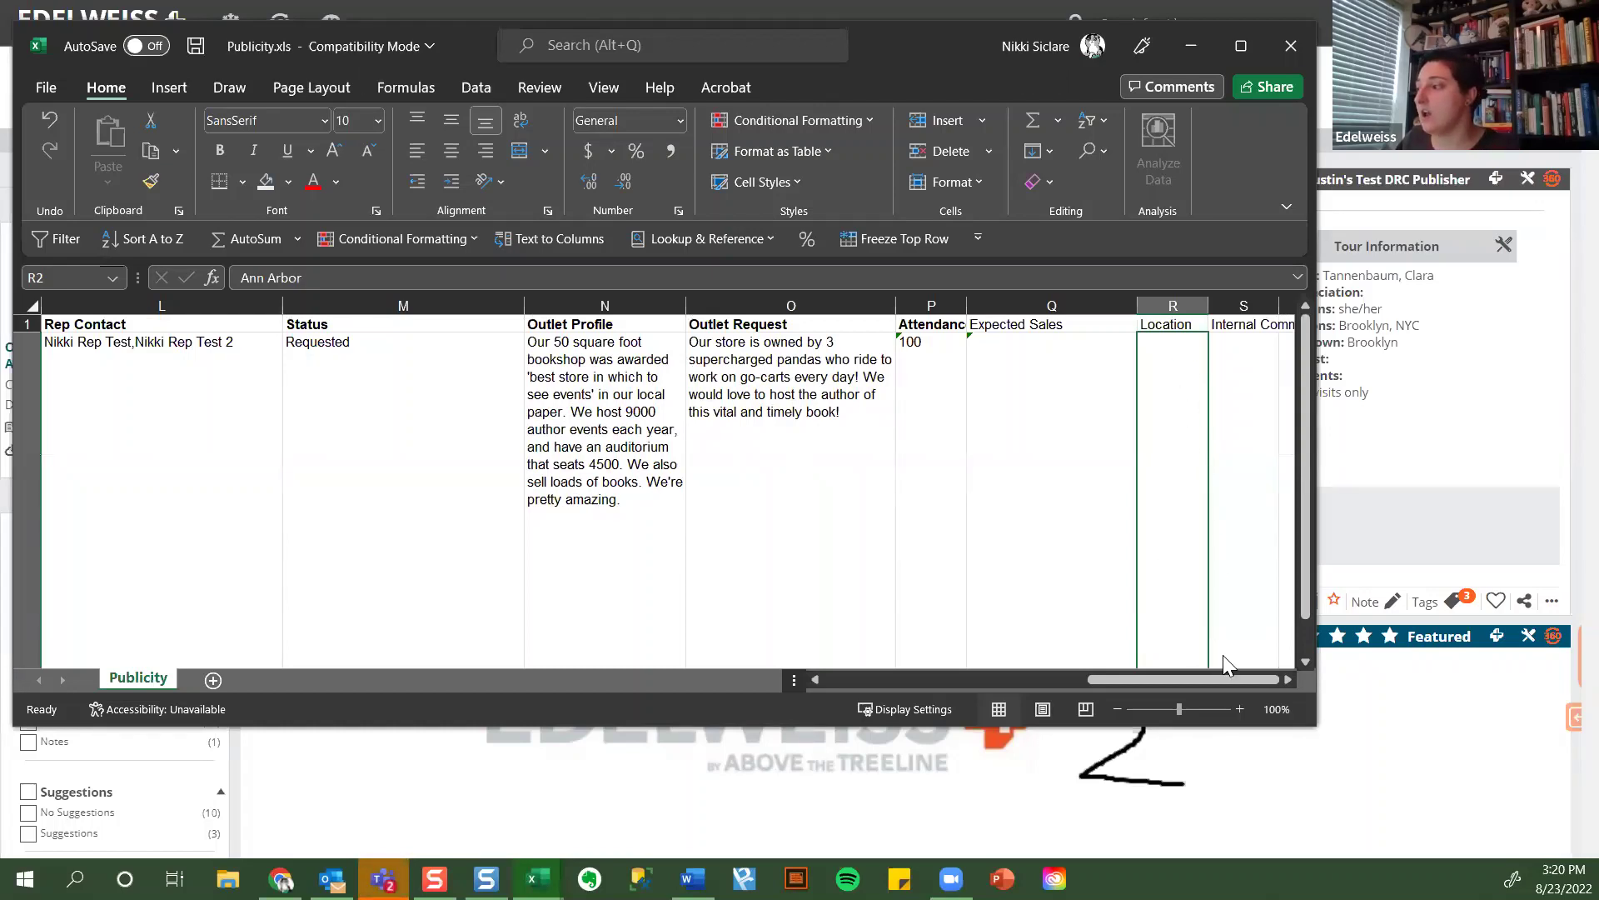
pyautogui.click(1253, 393)
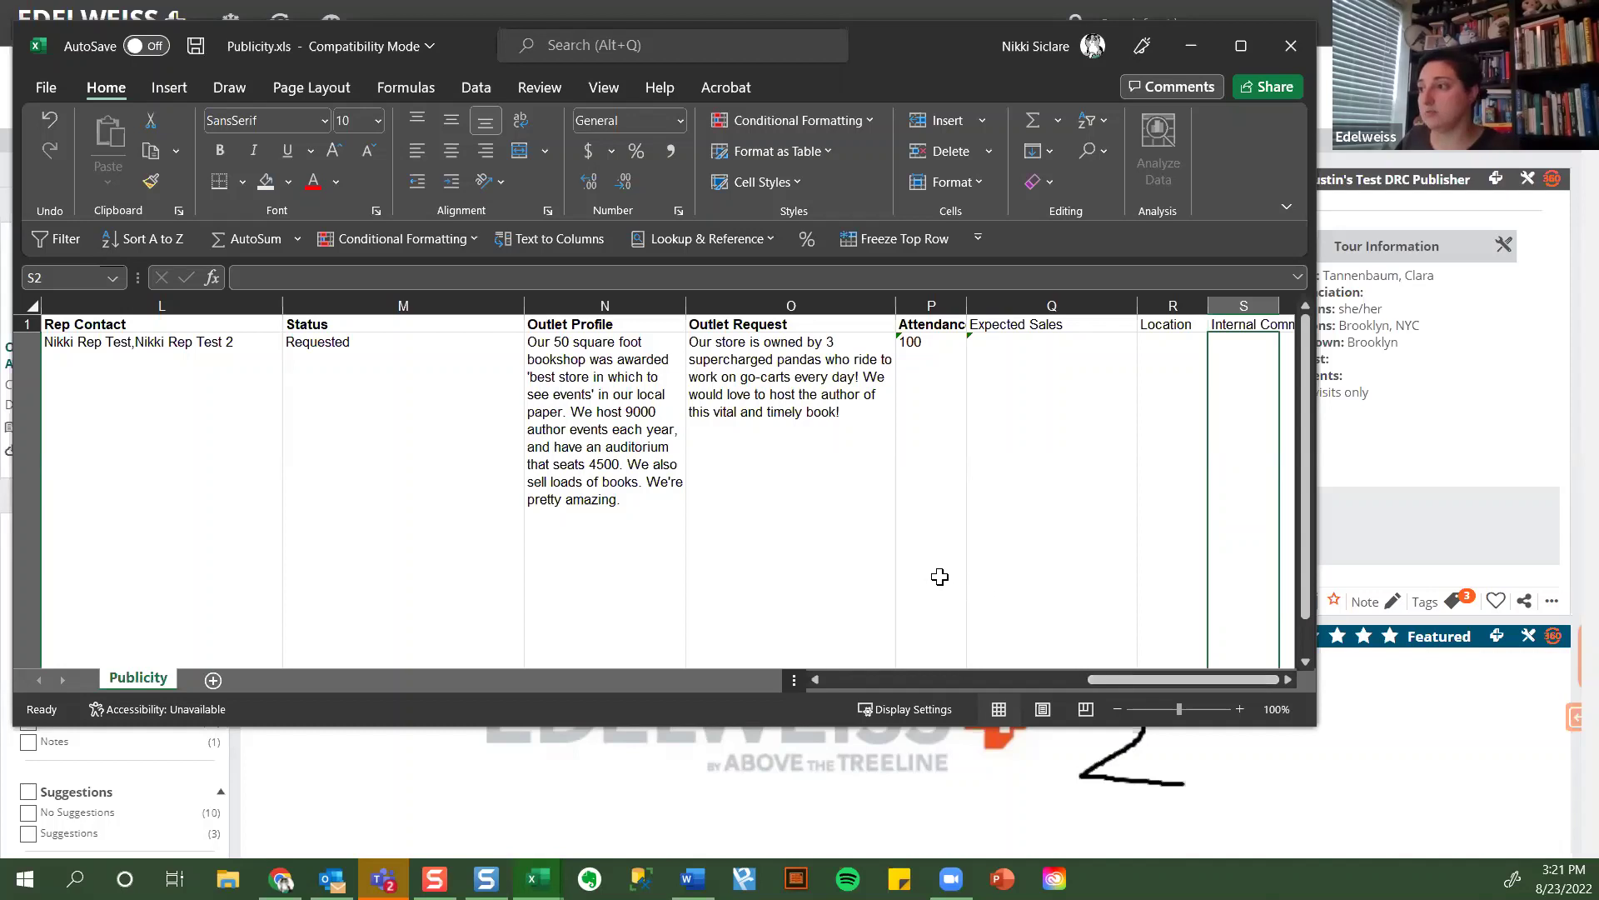
pyautogui.click(1193, 48)
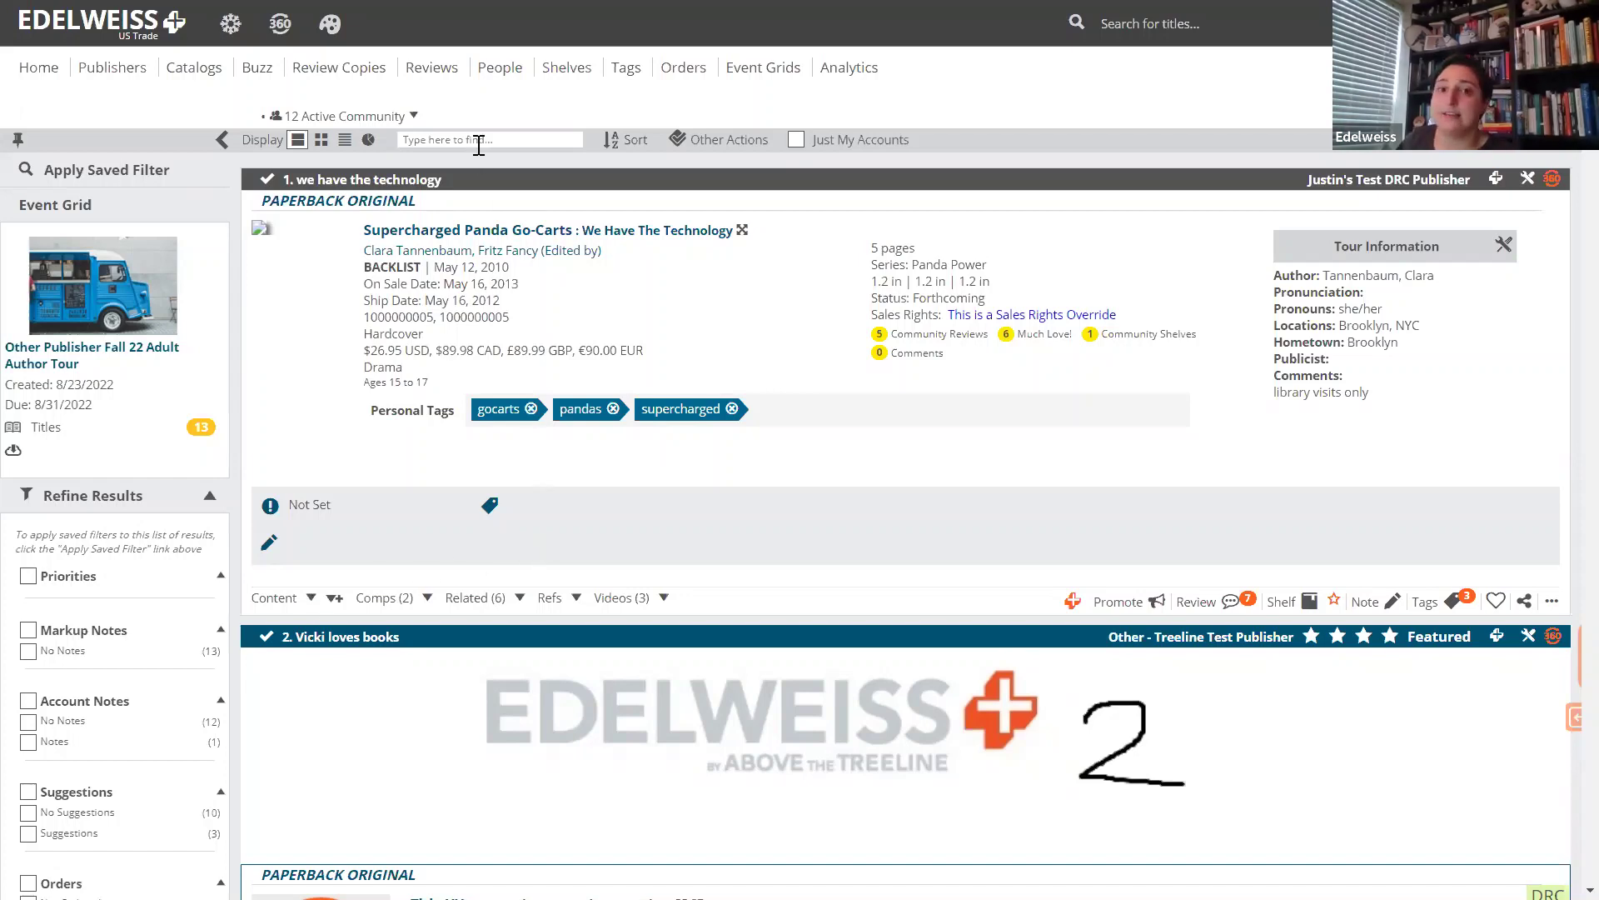
# Open the list of individual contacts in the People section.
pyautogui.click(498, 79)
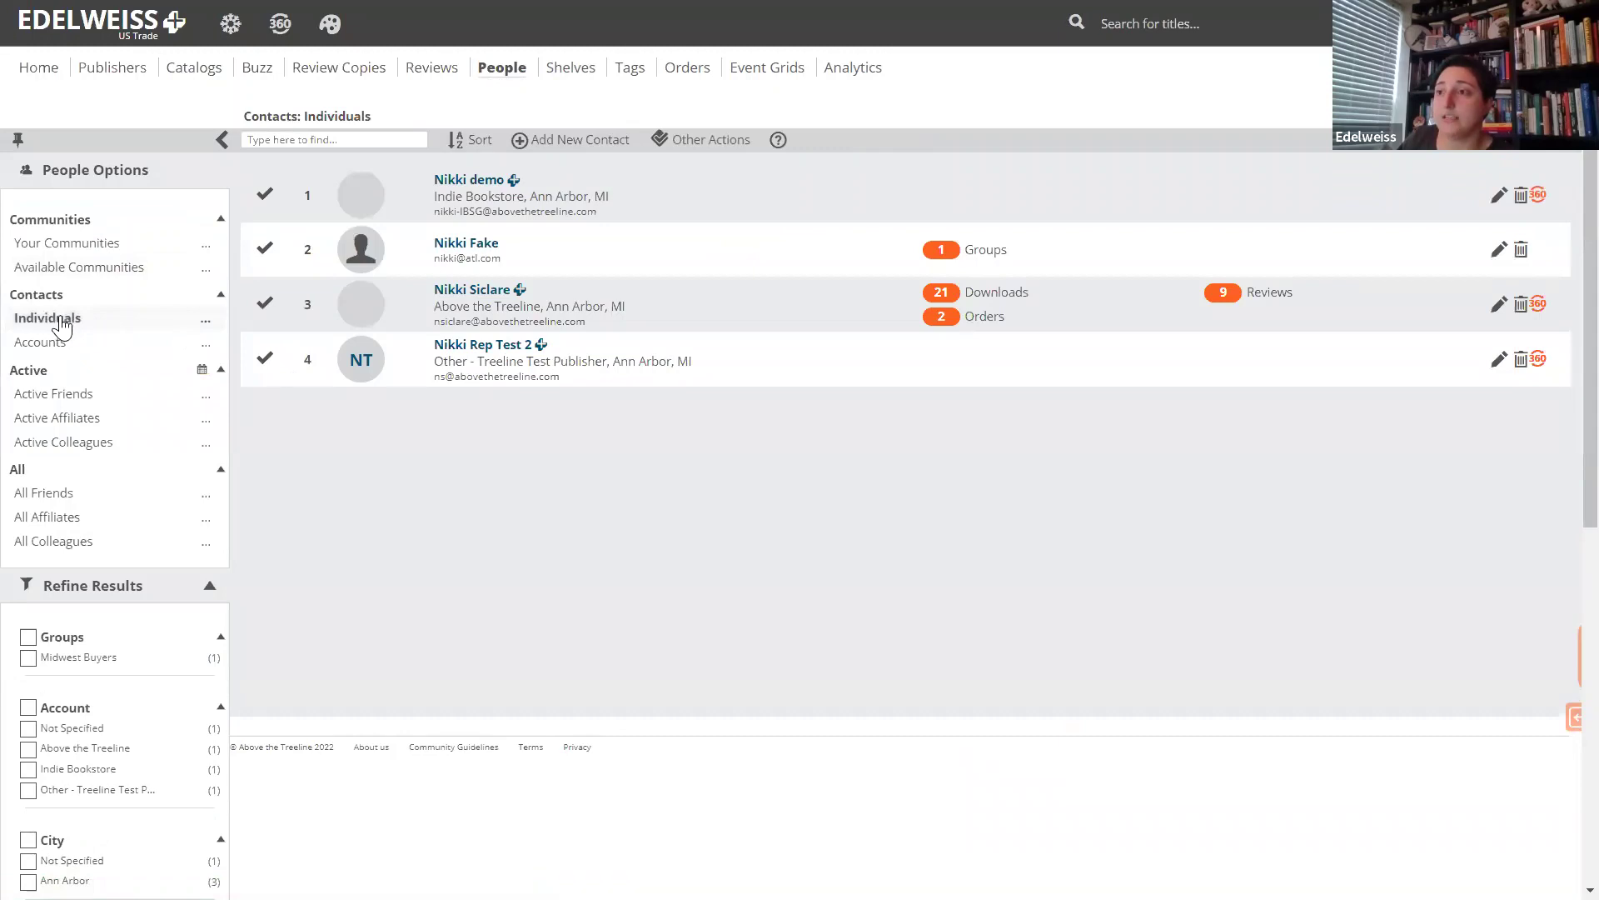
pyautogui.click(62, 325)
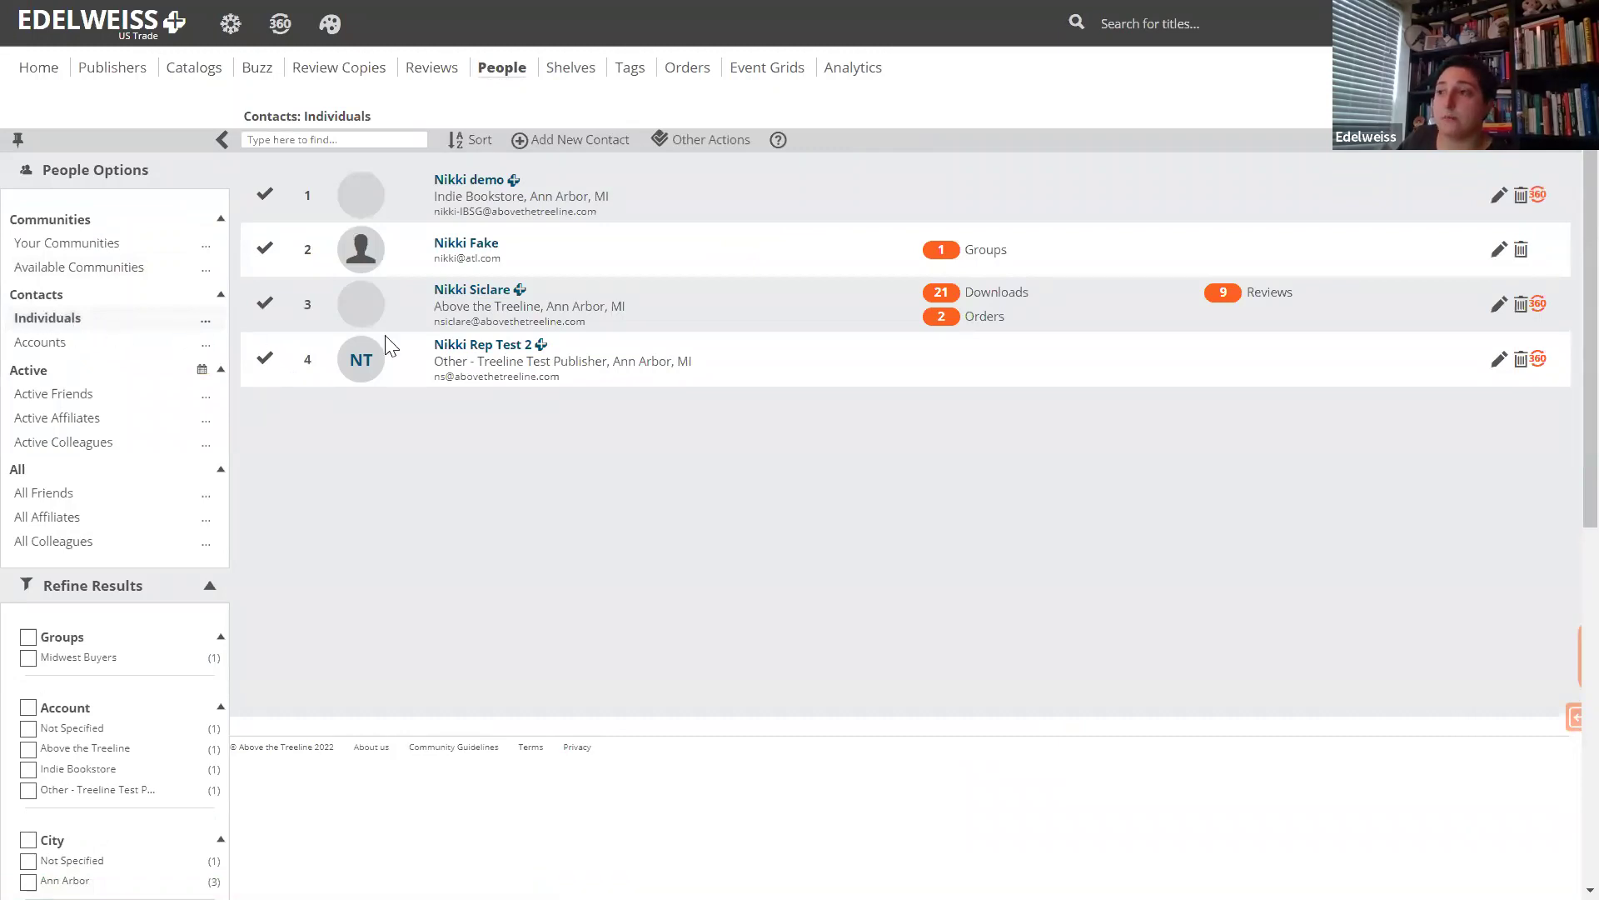
pyautogui.click(562, 148)
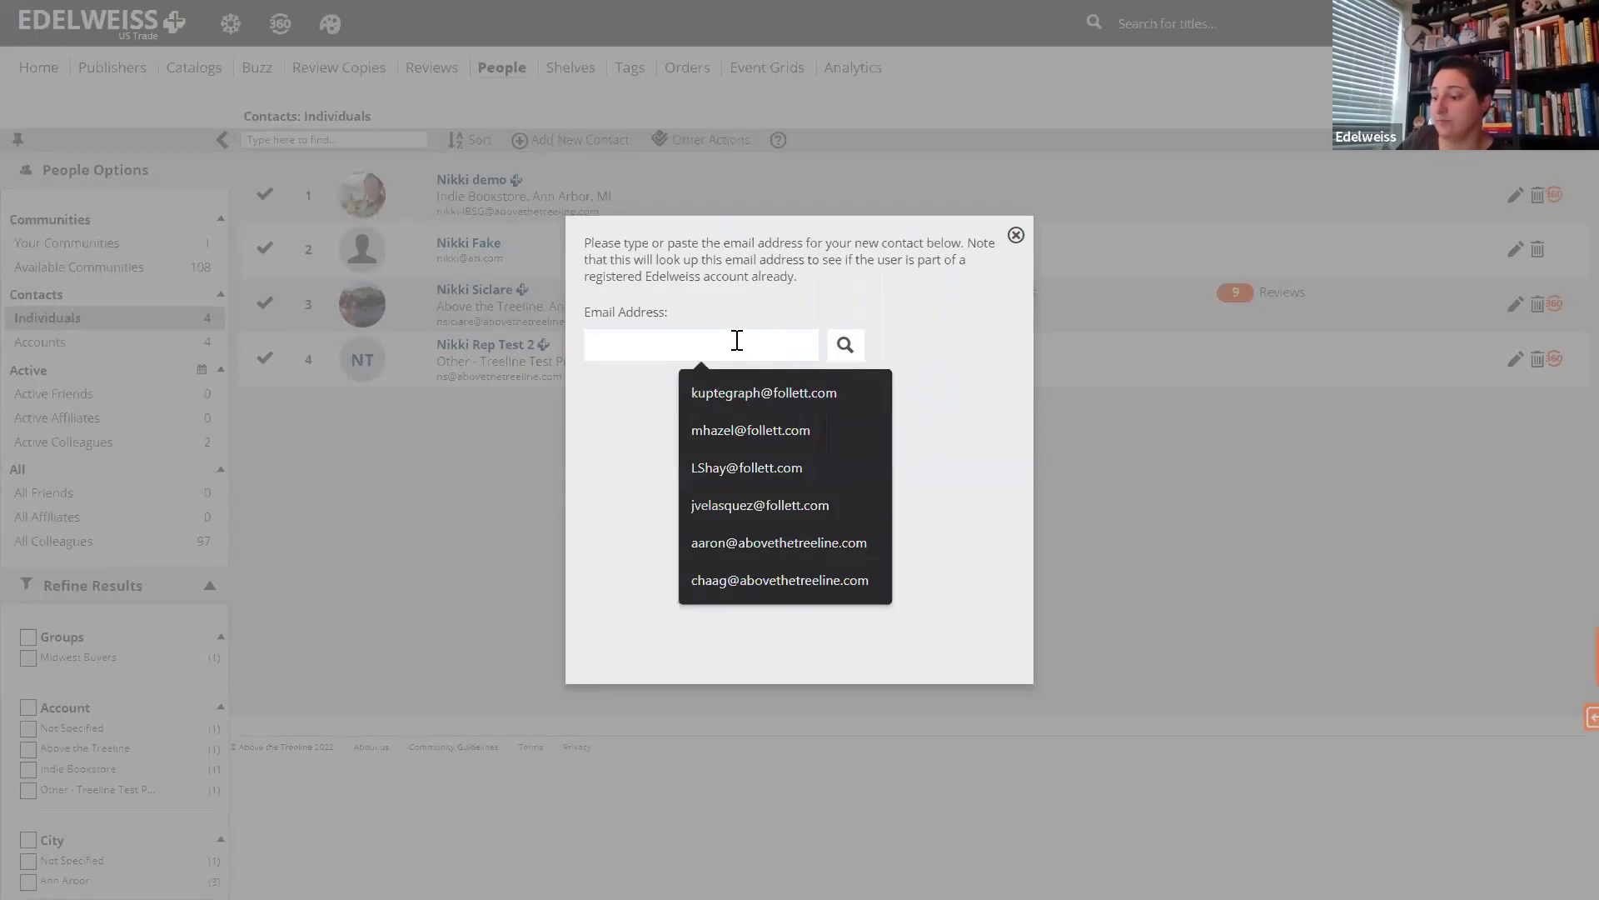
pyautogui.write('m')
pyautogui.press('BackSpace')
pyautogui.write('n')
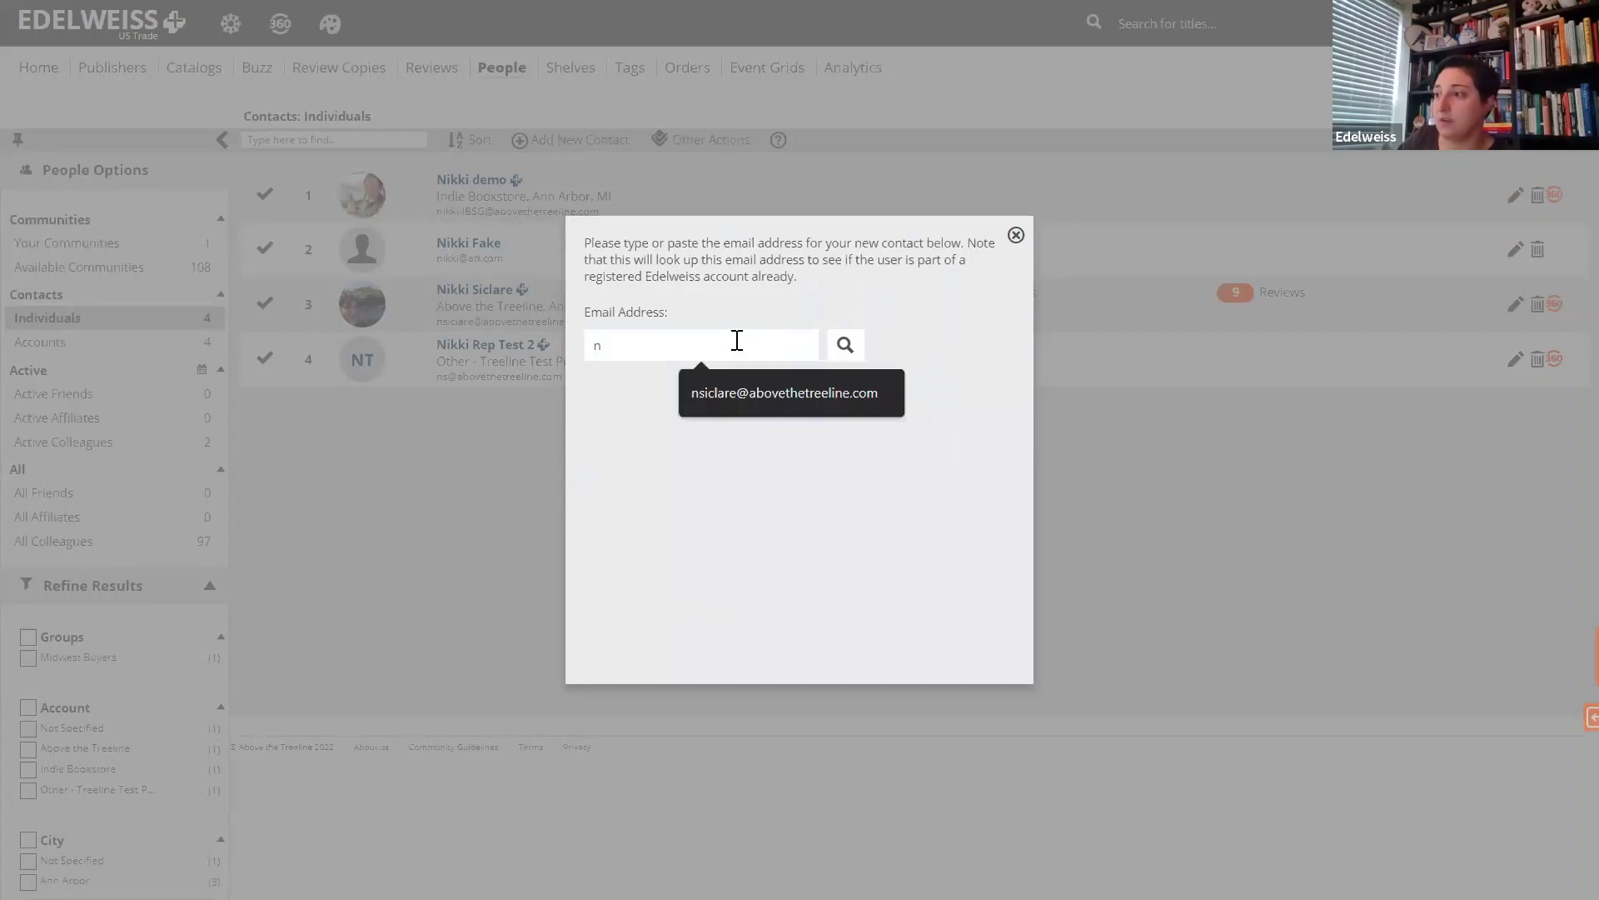
pyautogui.click(747, 396)
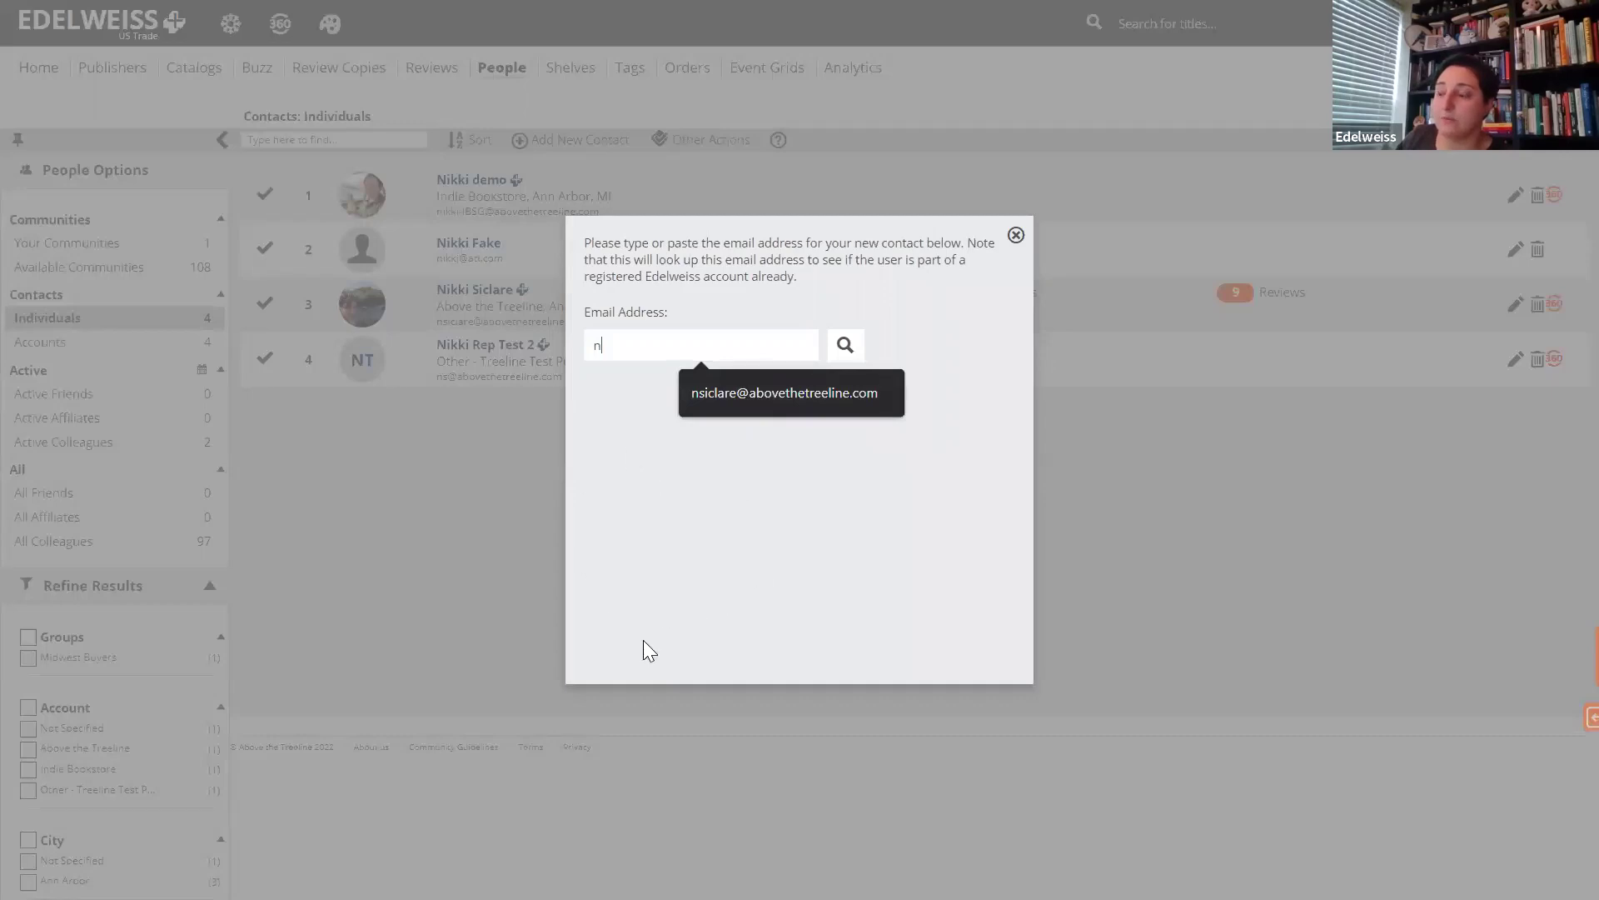
pyautogui.click(1016, 237)
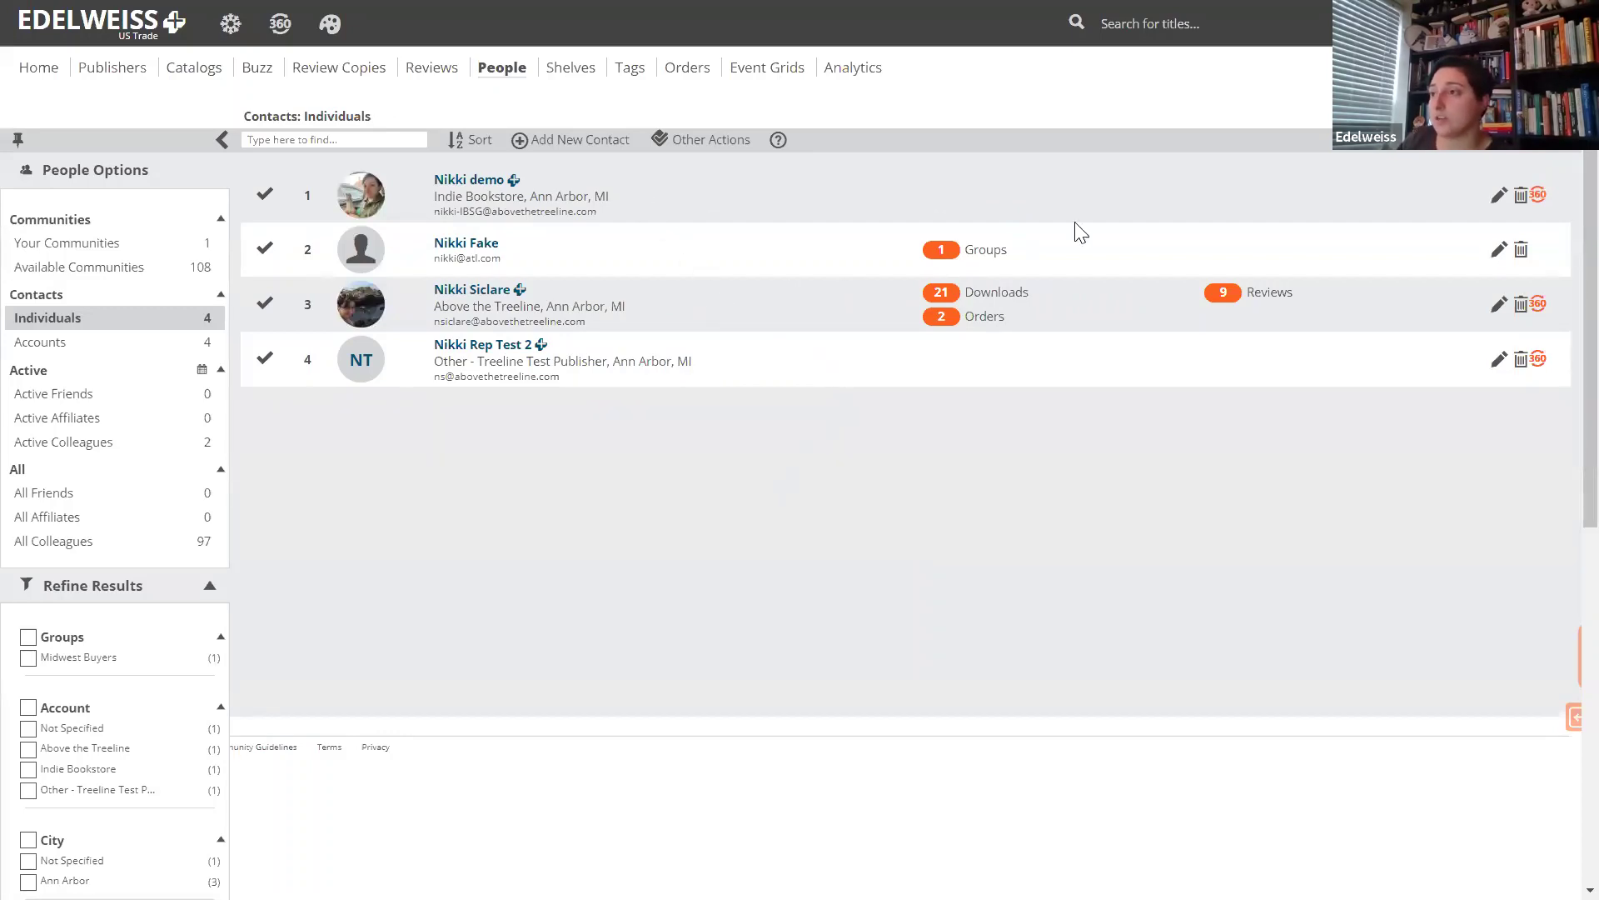
# Turn Event Grids access off and back on for the Indie Bookstore contact, and close the contact's details.
pyautogui.click(1498, 197)
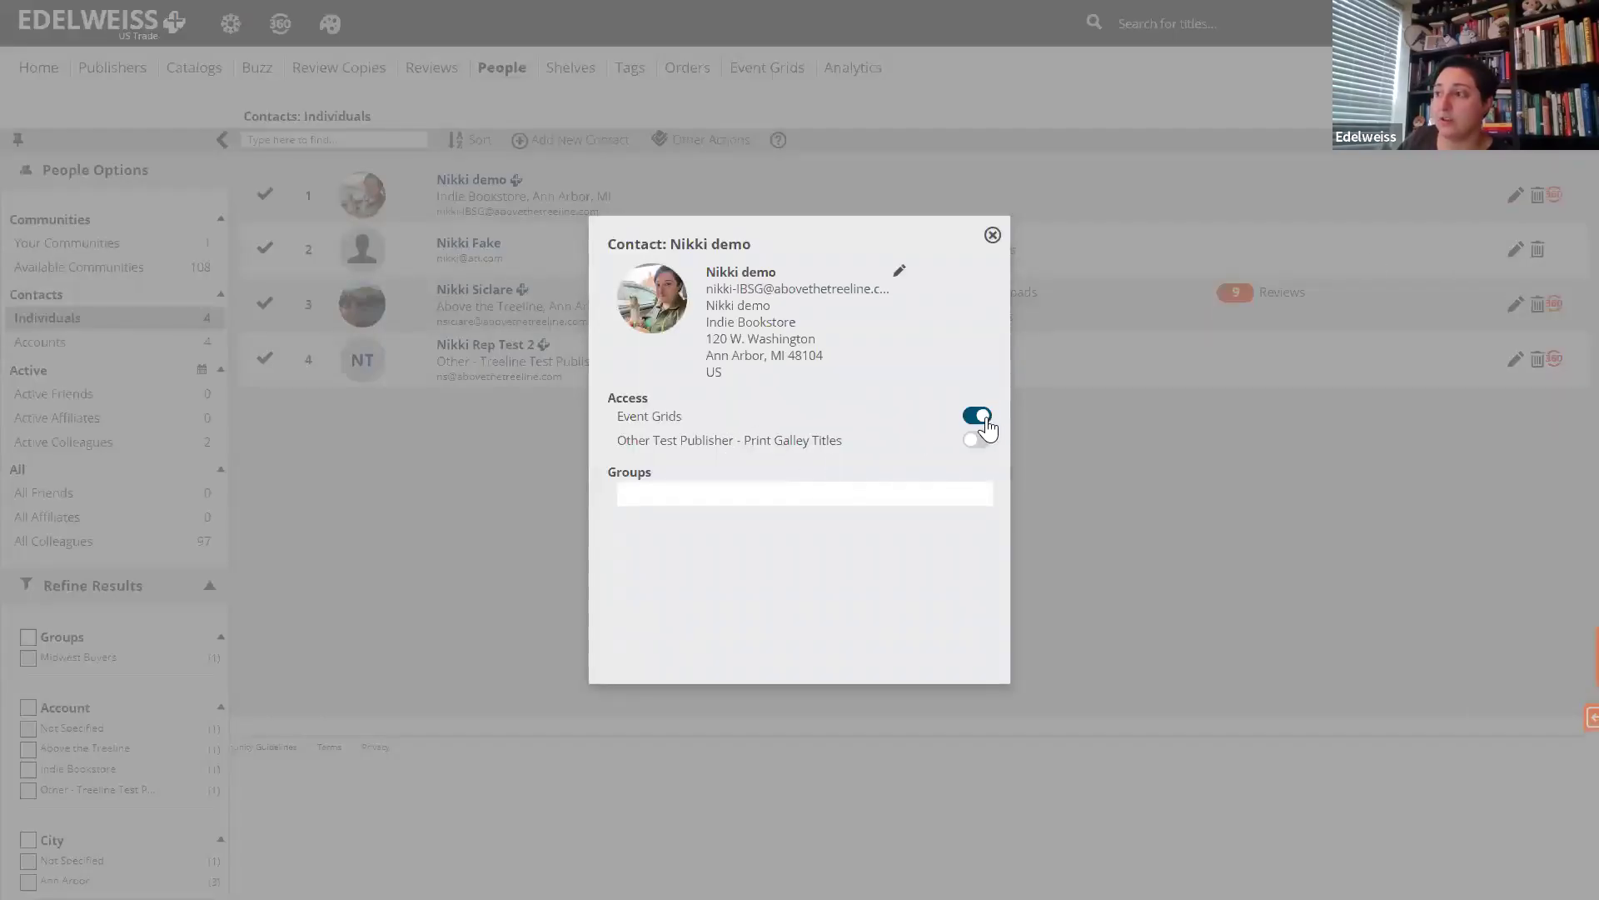
pyautogui.click(981, 419)
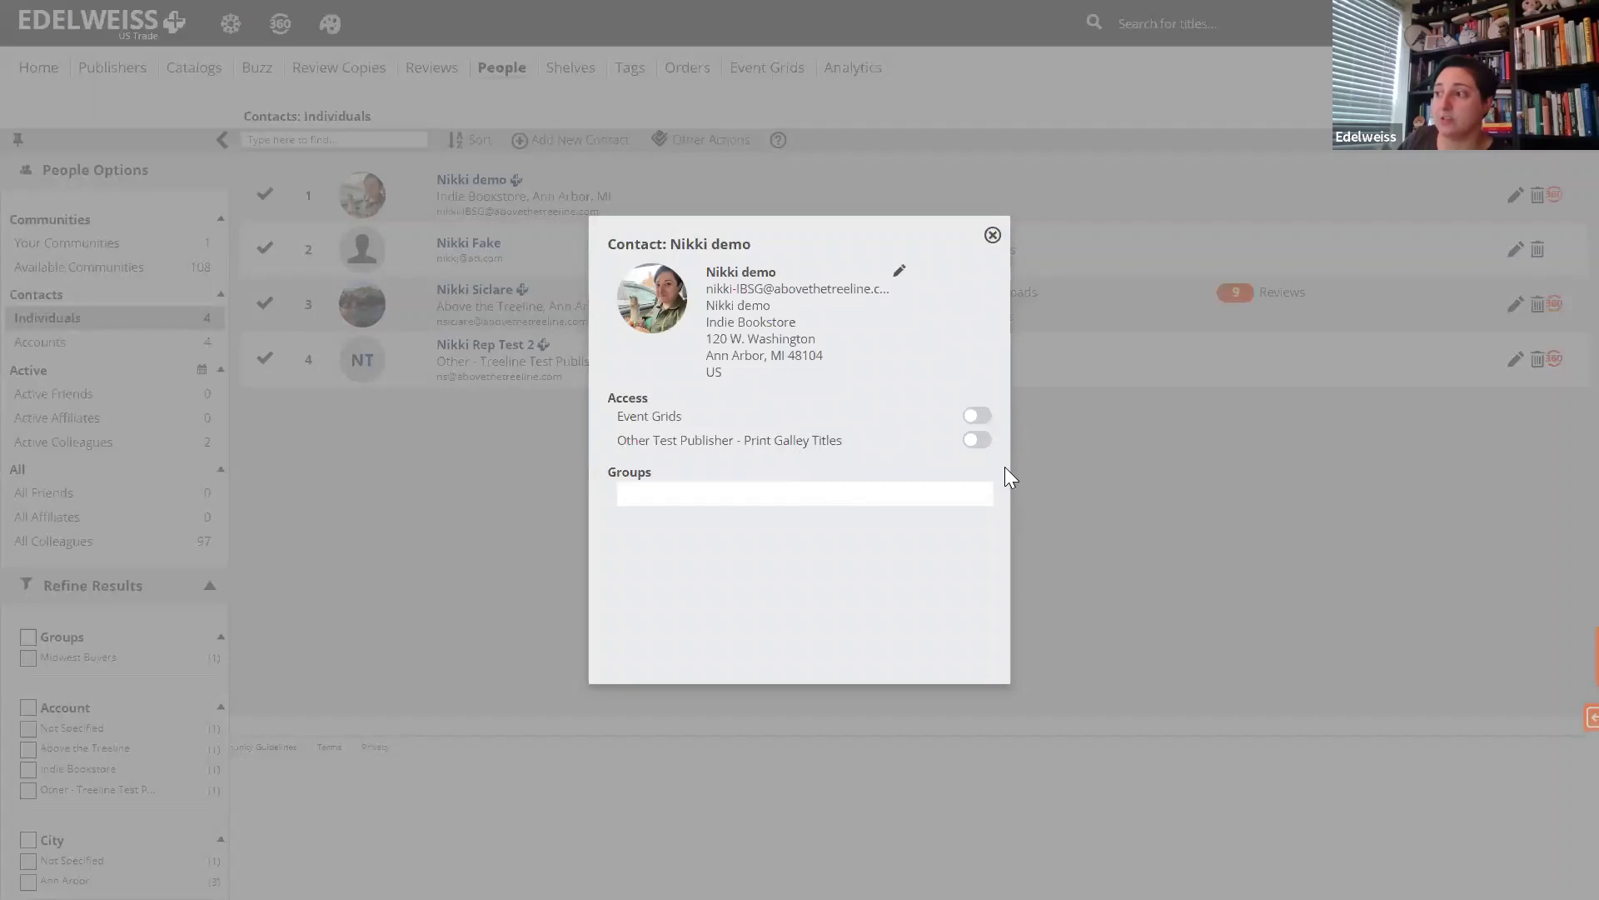
pyautogui.click(974, 417)
pyautogui.click(994, 237)
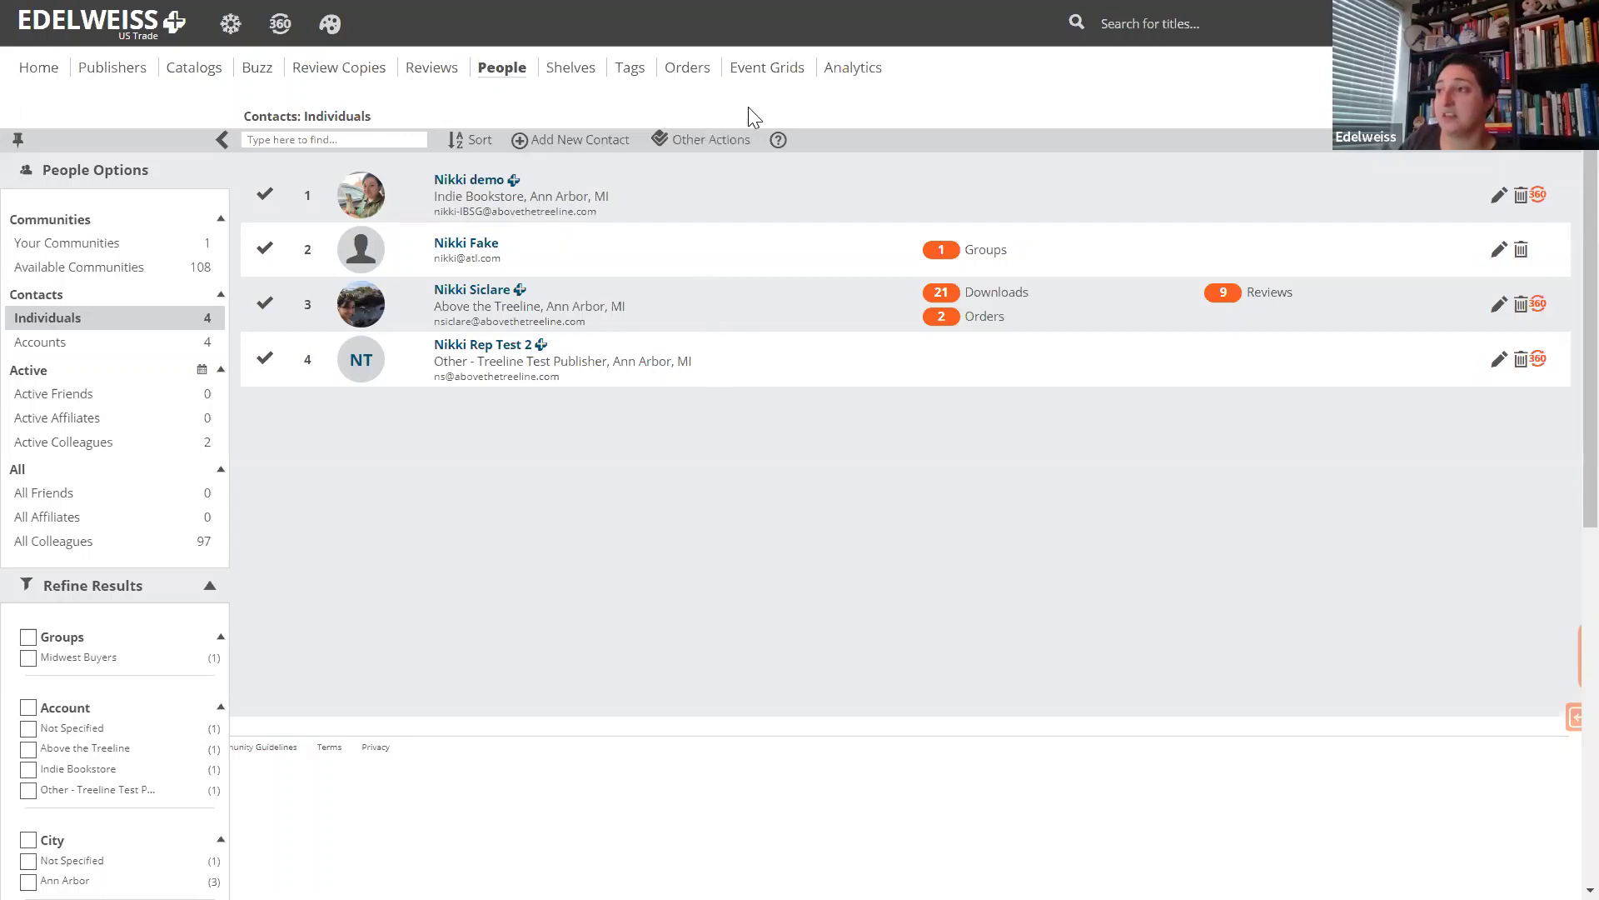
# Export all users with grid access from the event grids, widen the spreadsheet's Rep Contact column and inspect its entries.
pyautogui.click(778, 82)
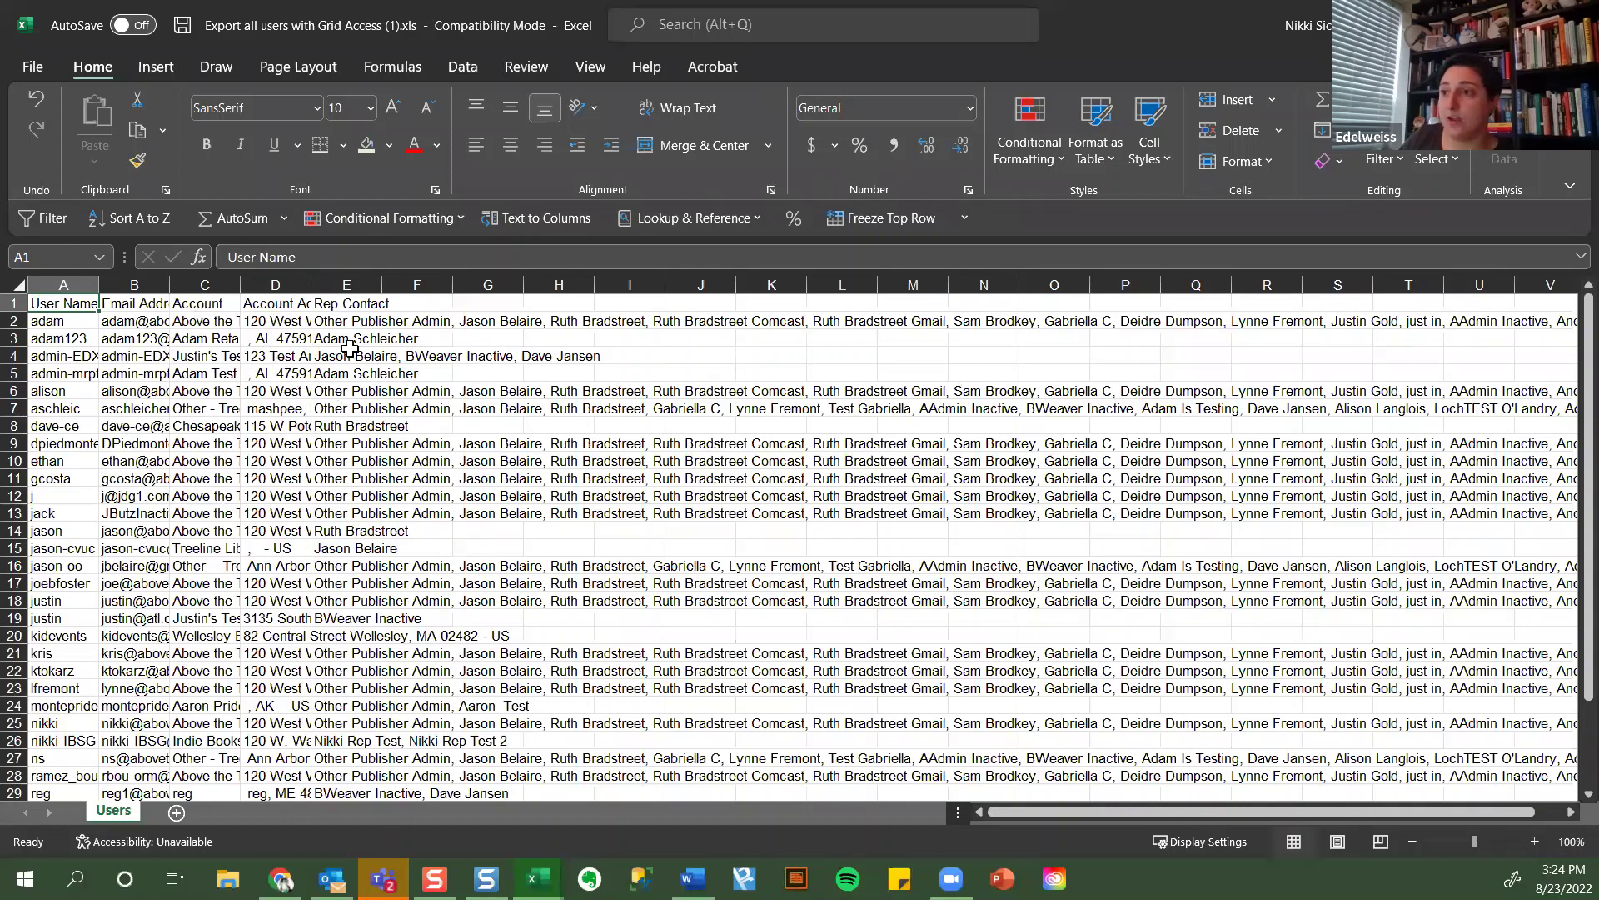
pyautogui.click(365, 286)
pyautogui.moveTo(368, 286); pyautogui.dragTo(649, 286)
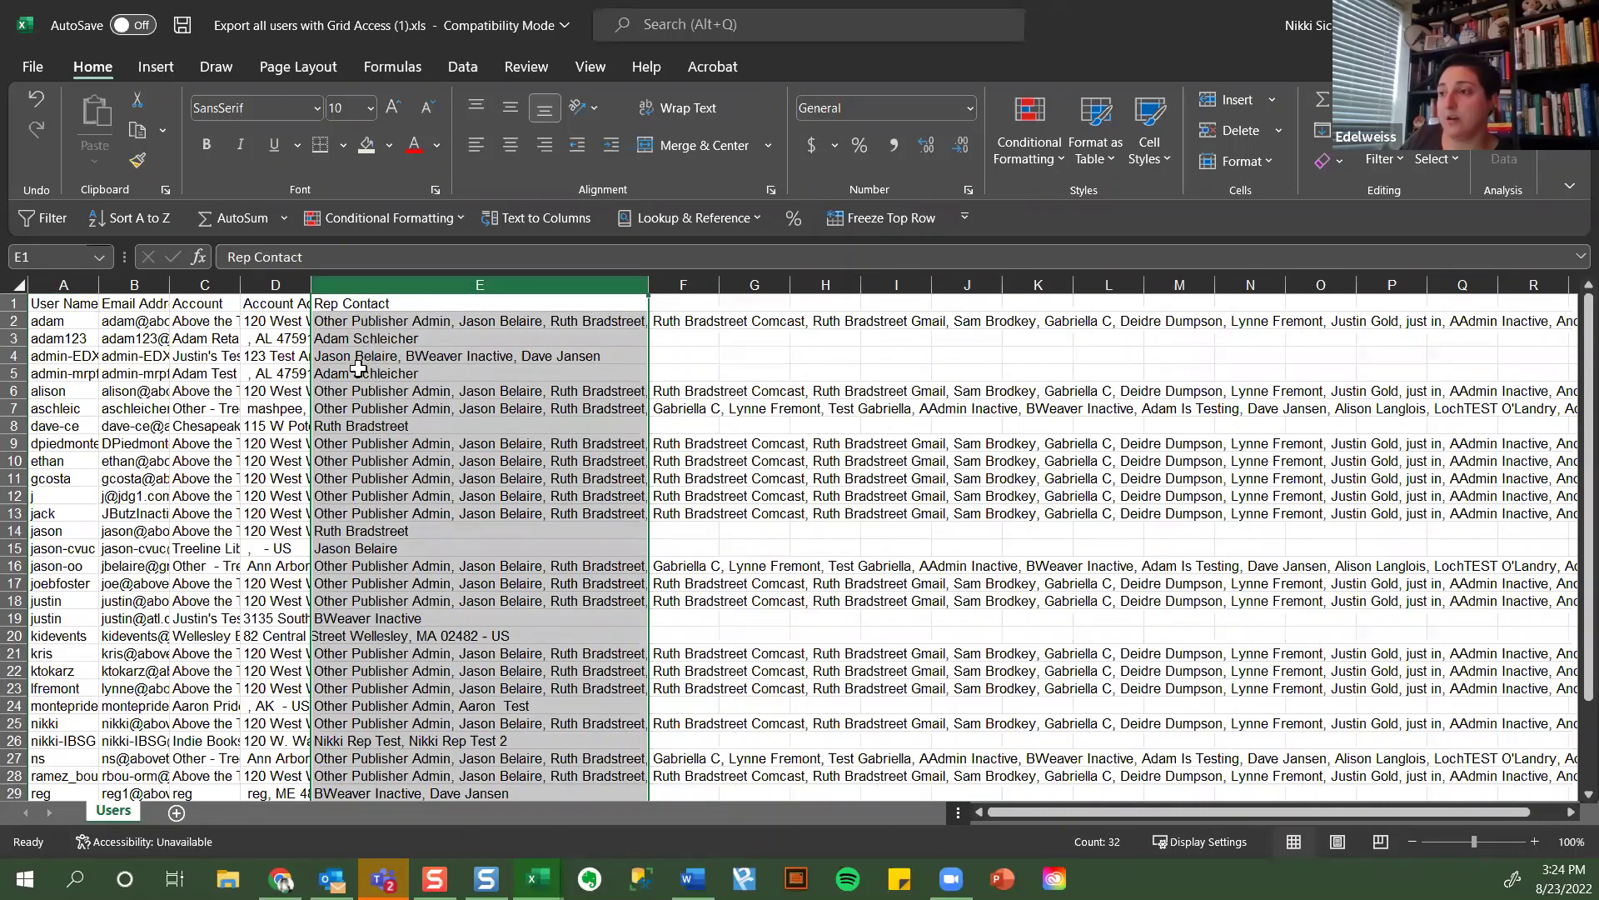
pyautogui.click(404, 356)
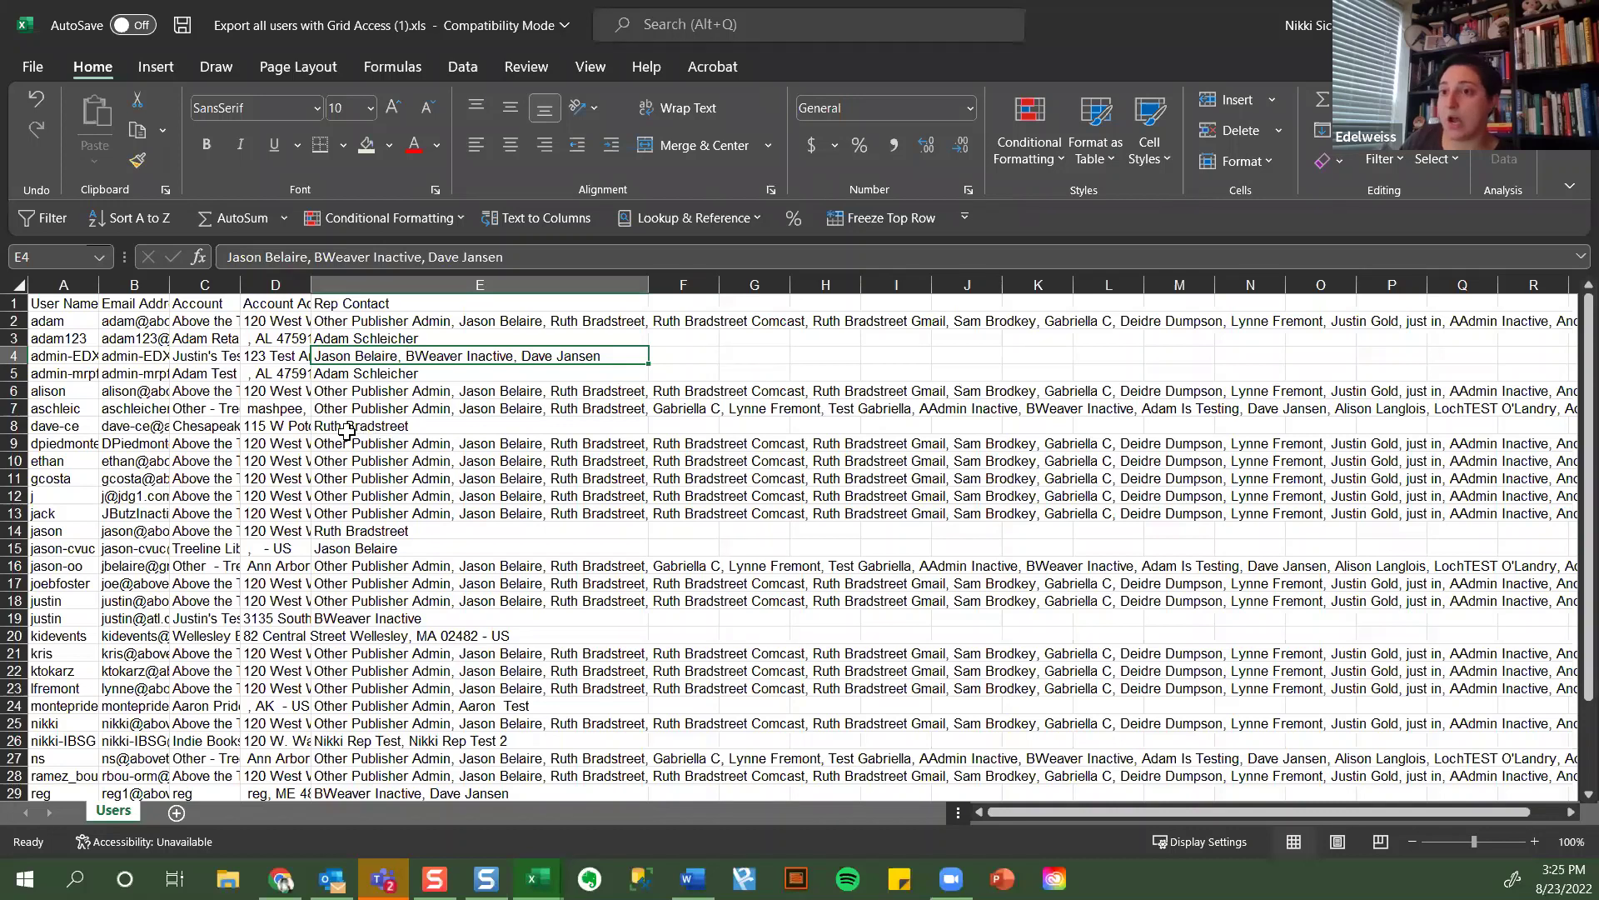
pyautogui.click(62, 373)
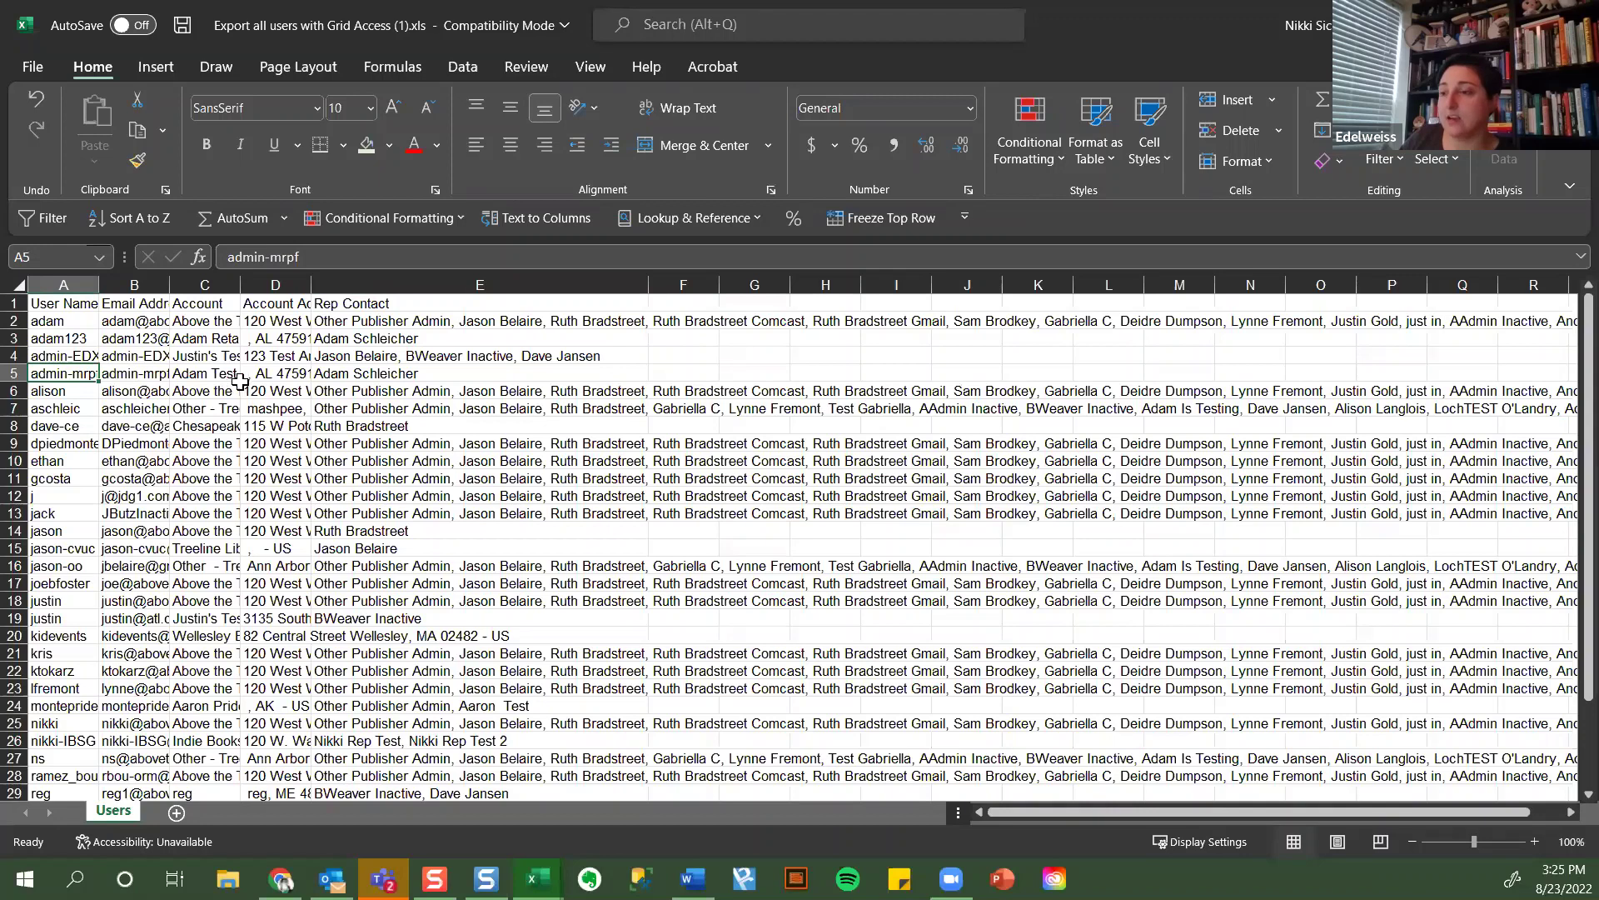
pyautogui.click(428, 375)
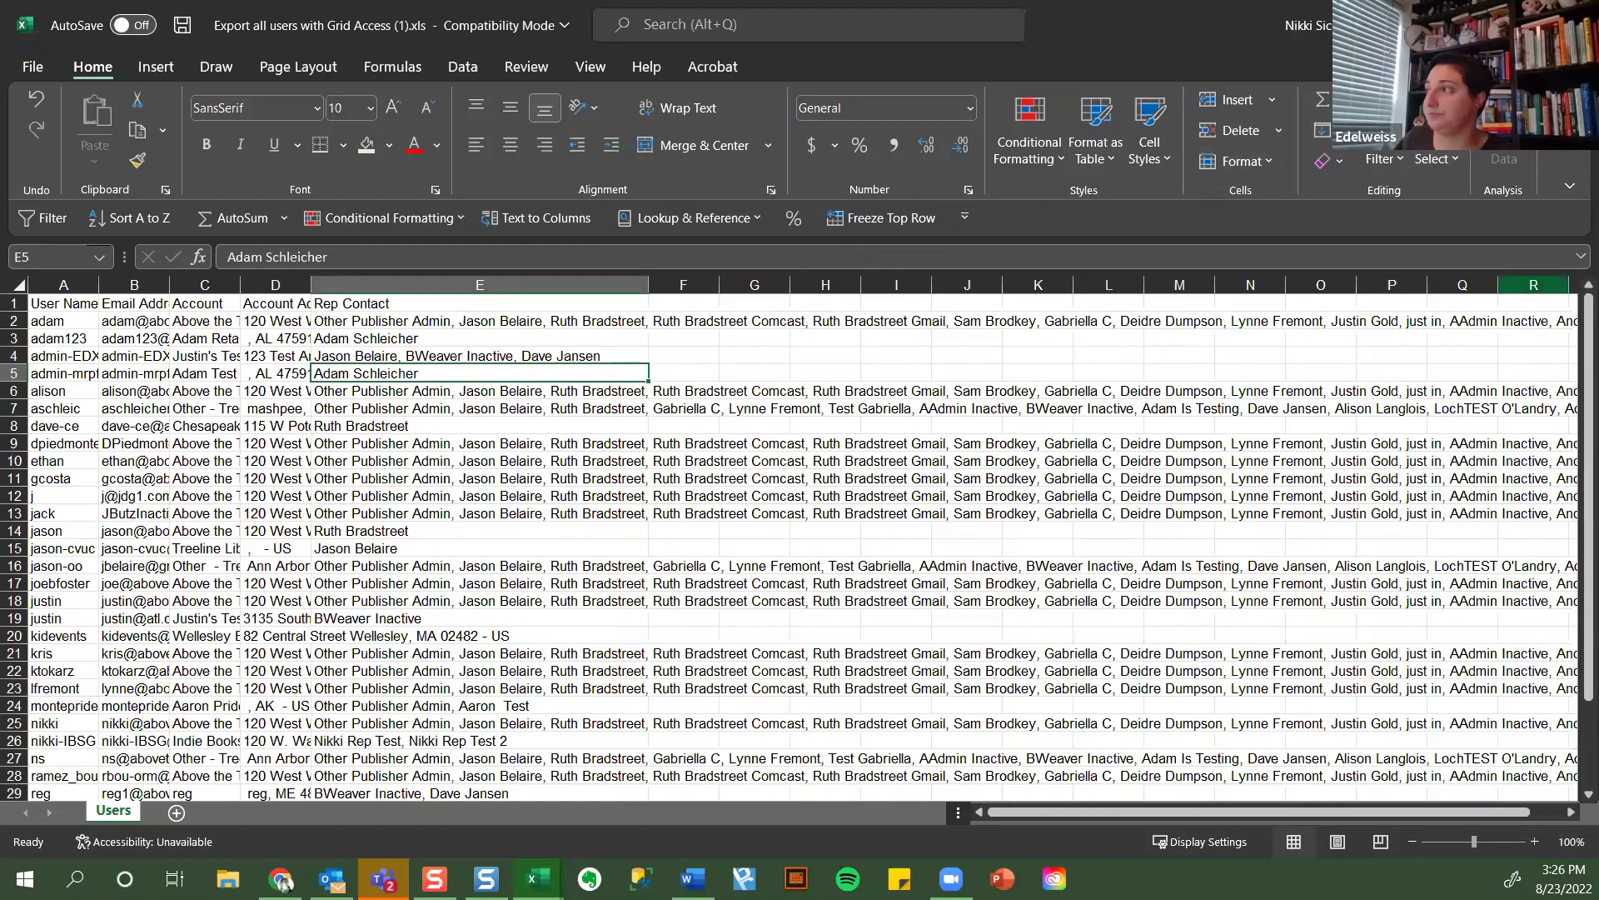
pyautogui.click(1480, 25)
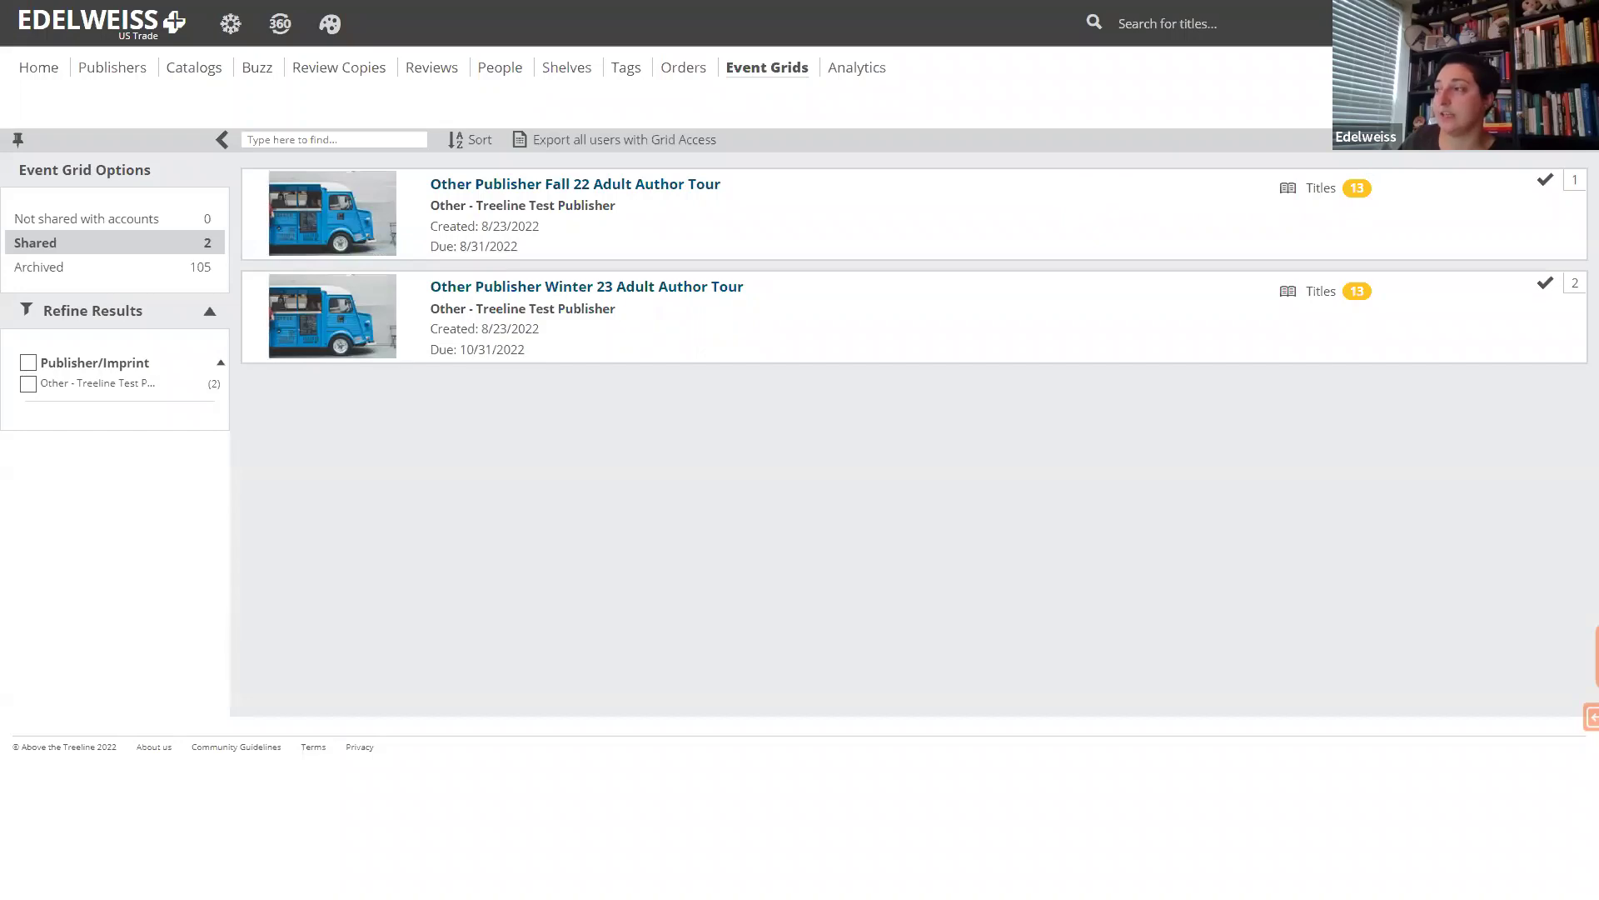
# Open the People section, switch to the account administration area and open the event grids administration page.
pyautogui.click(500, 70)
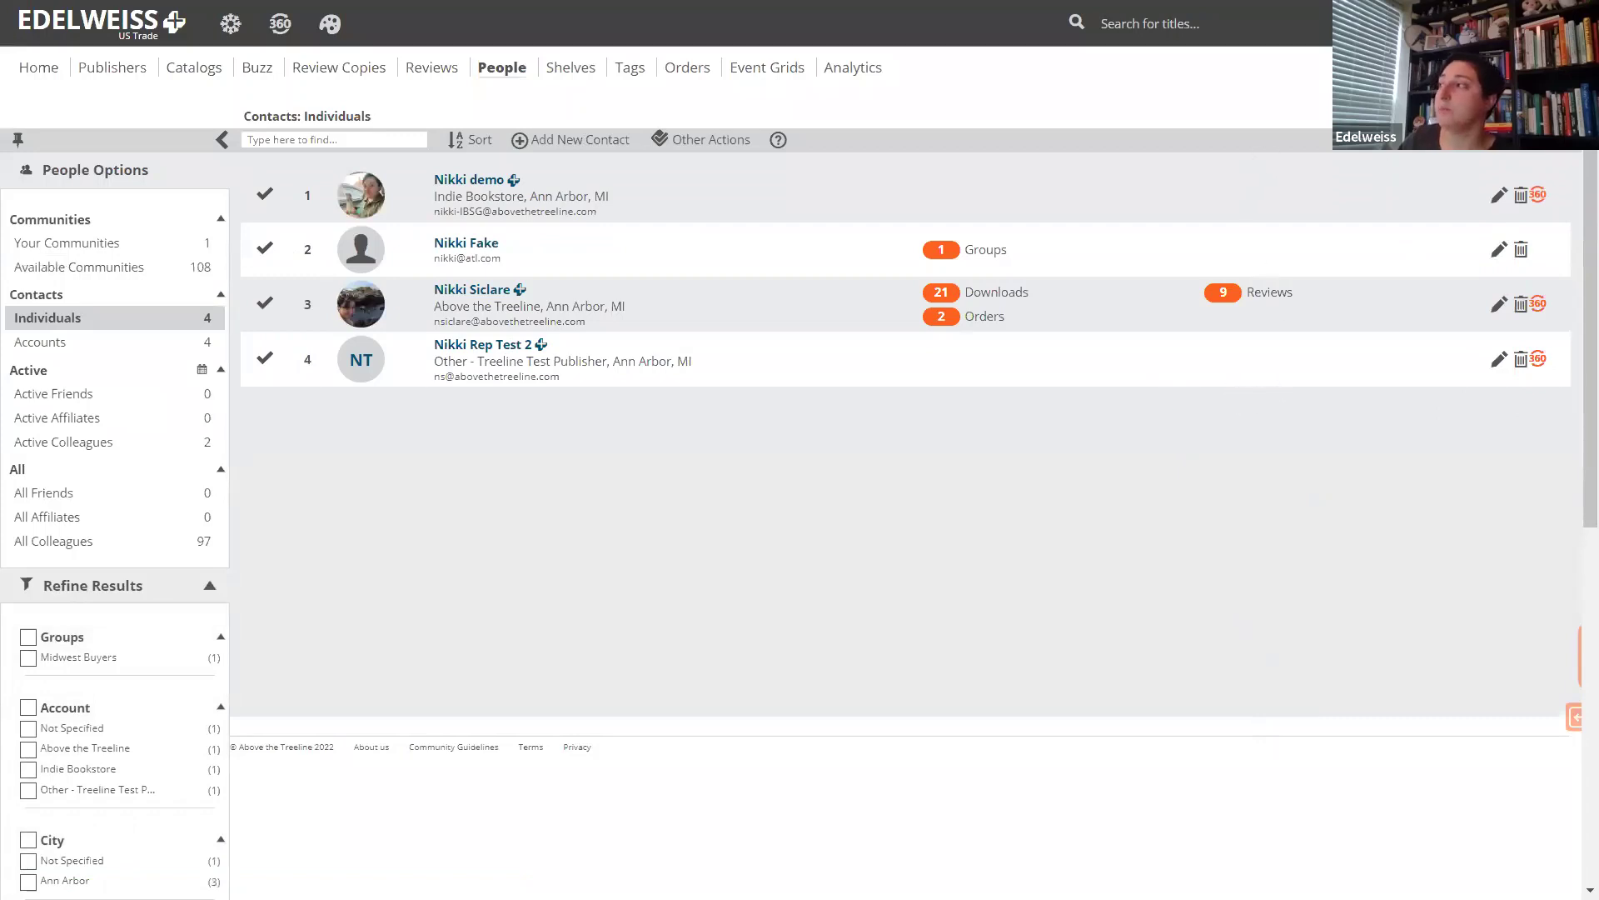
pyautogui.click(1491, 23)
pyautogui.click(1355, 231)
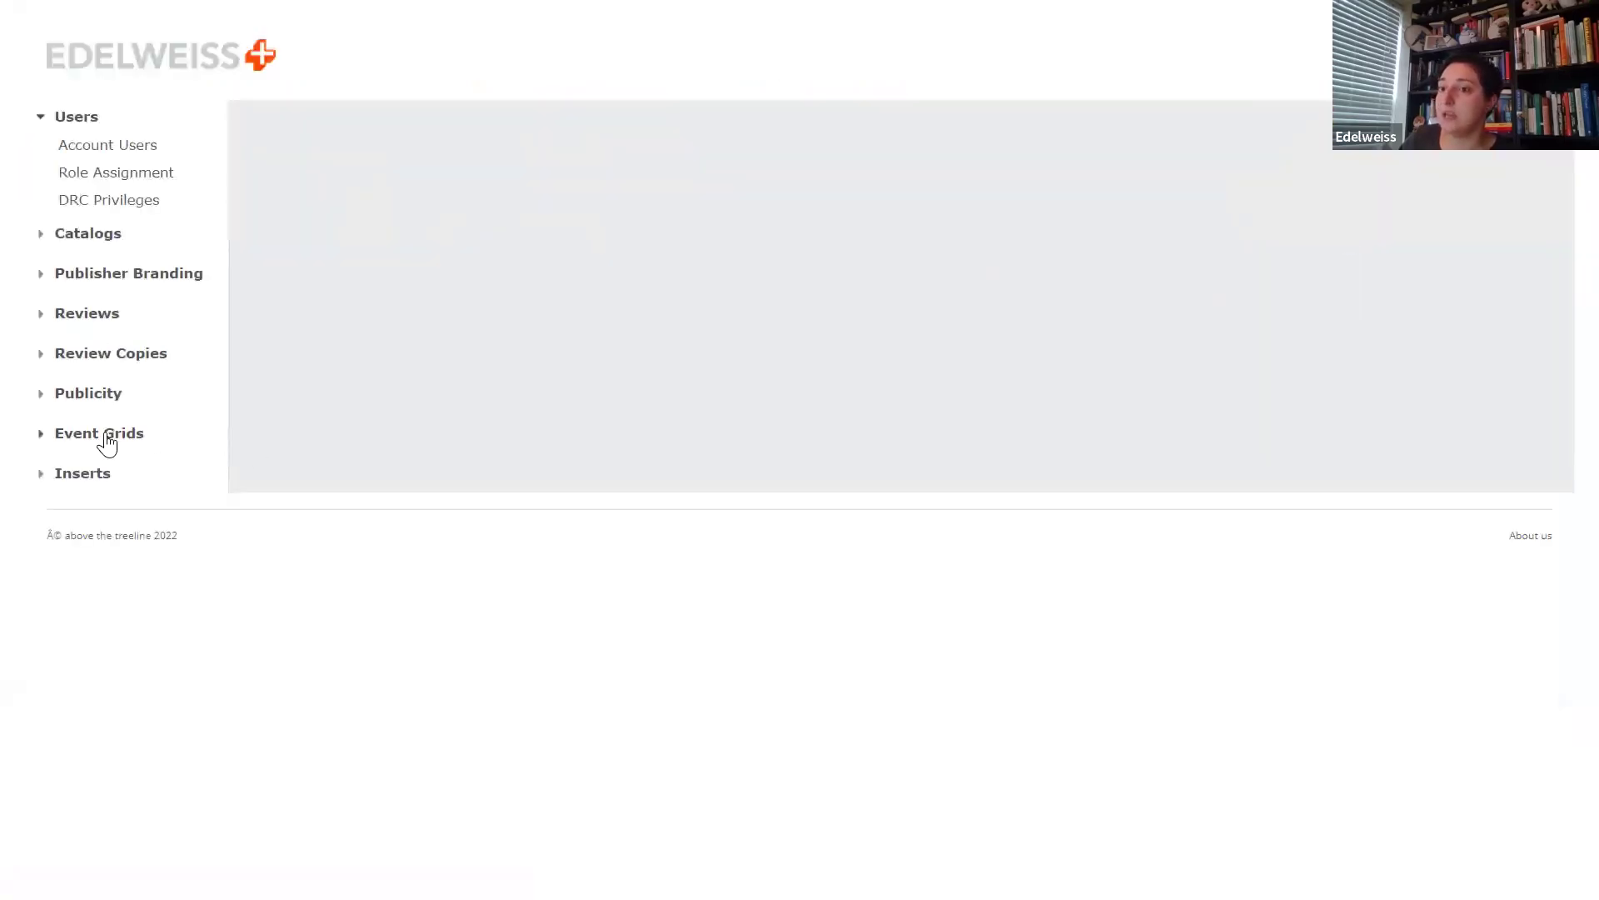
pyautogui.click(106, 443)
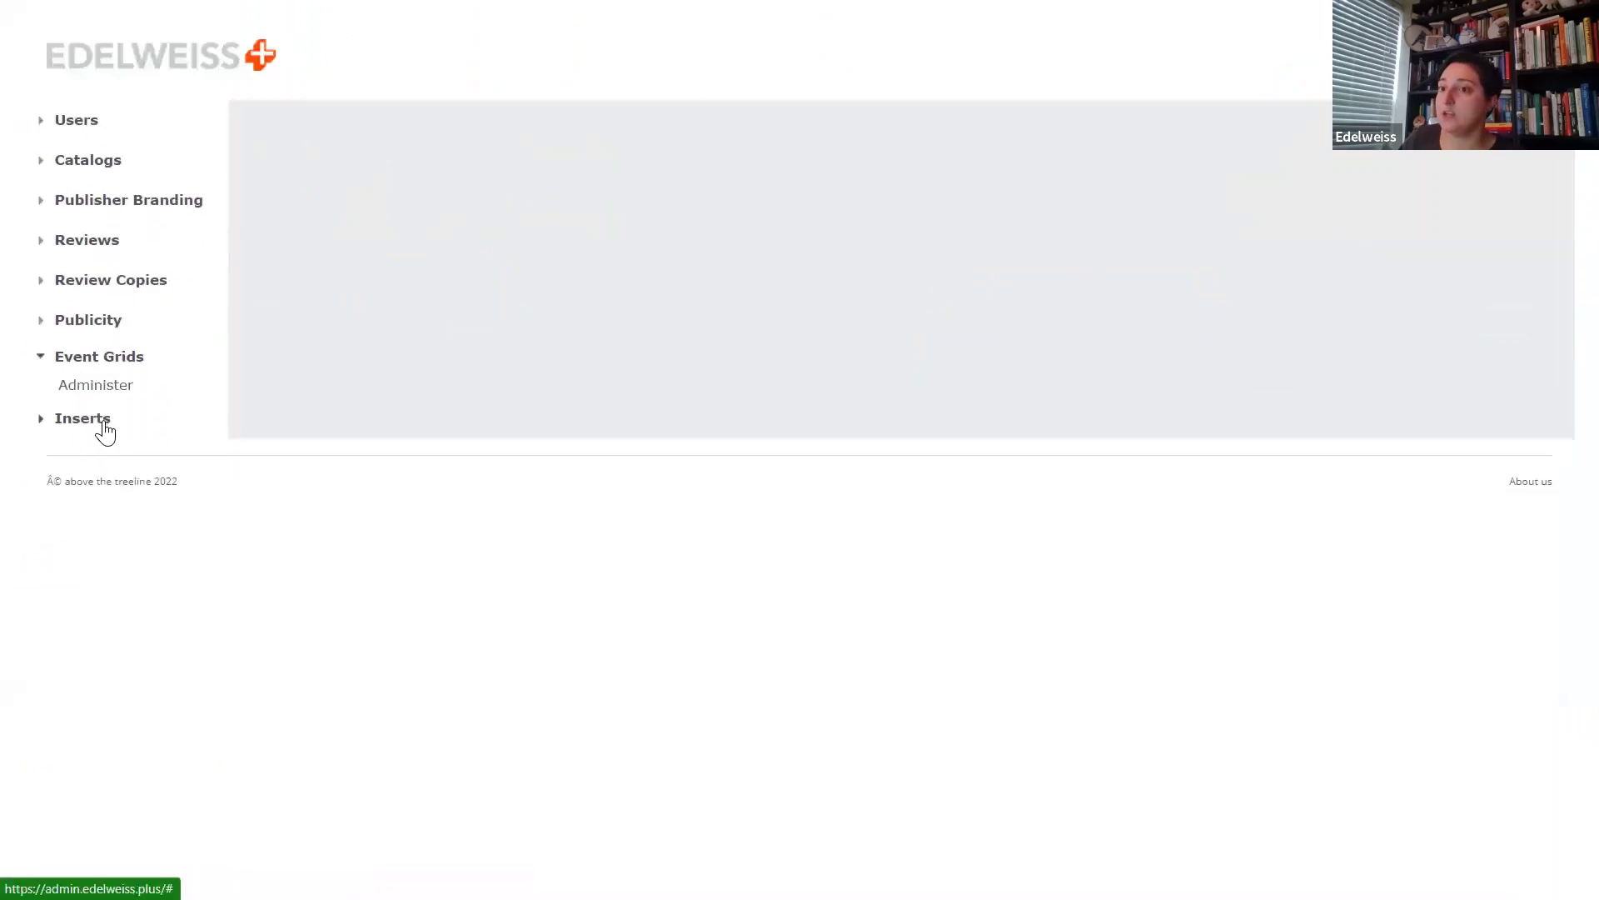
pyautogui.click(99, 389)
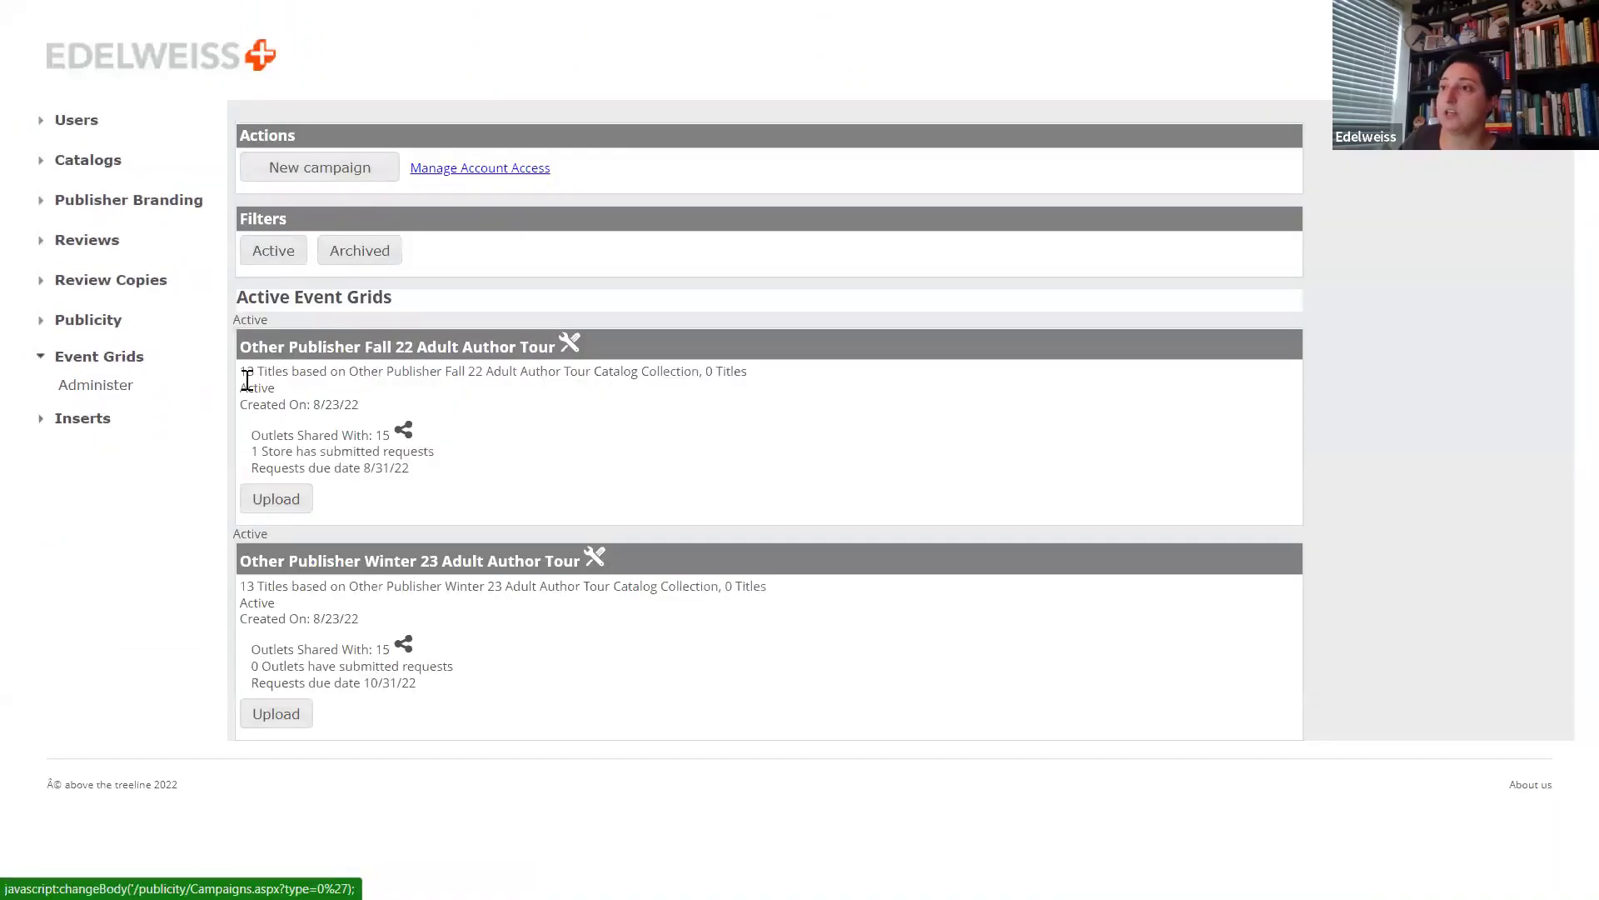
# Grant event grid access to the Above the Treeline contact in Manage Account Access, and close the dialog.
pyautogui.click(489, 171)
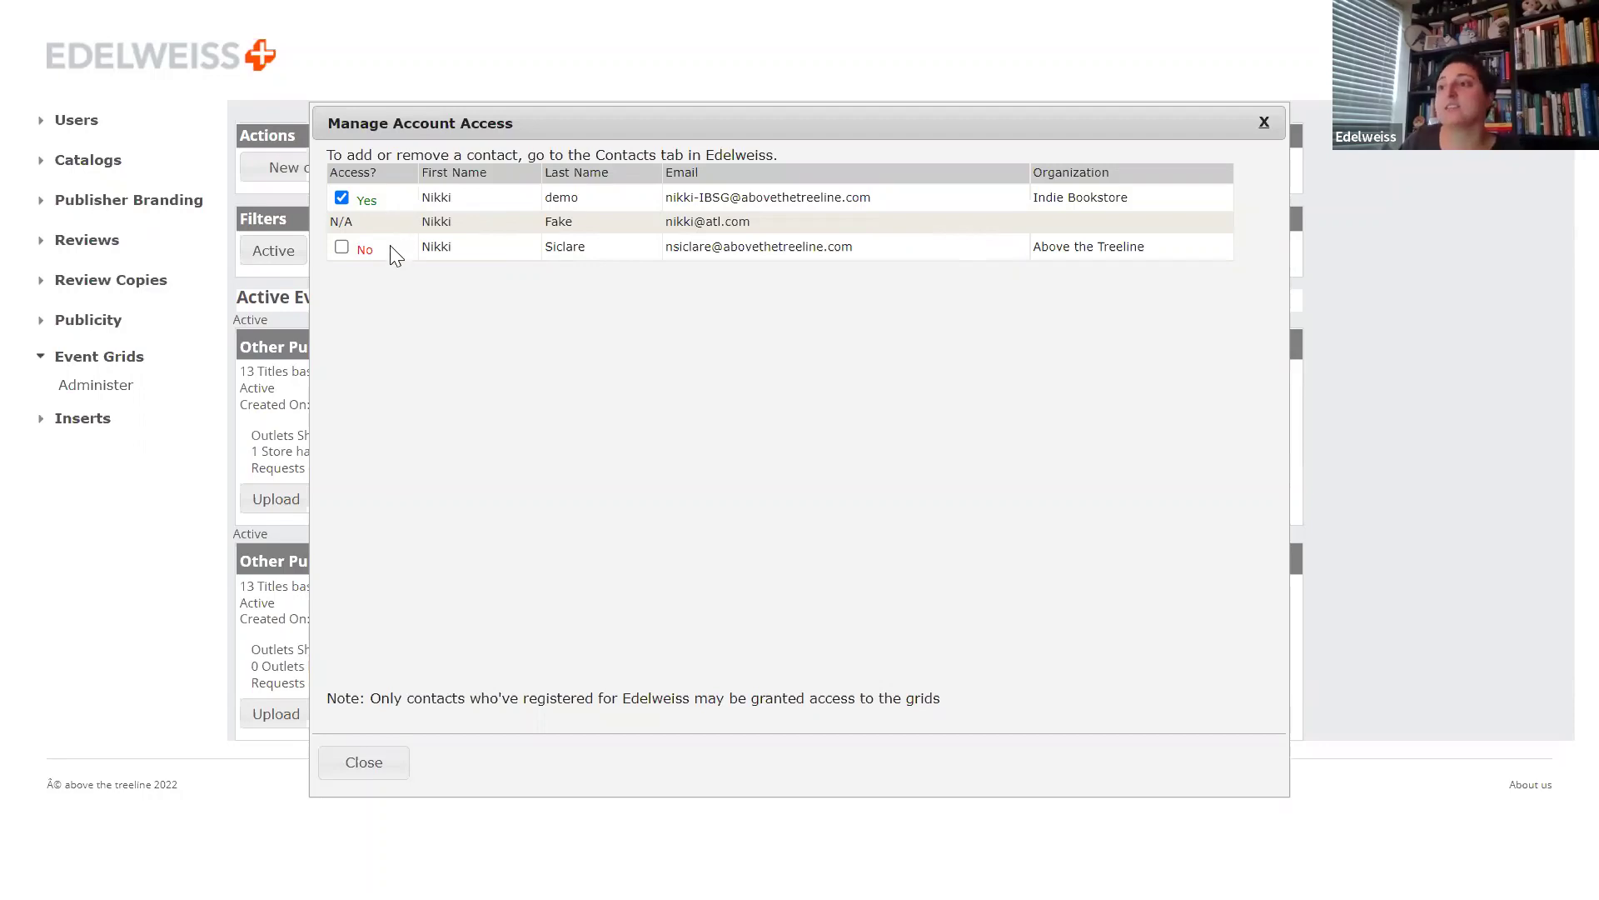
pyautogui.click(341, 248)
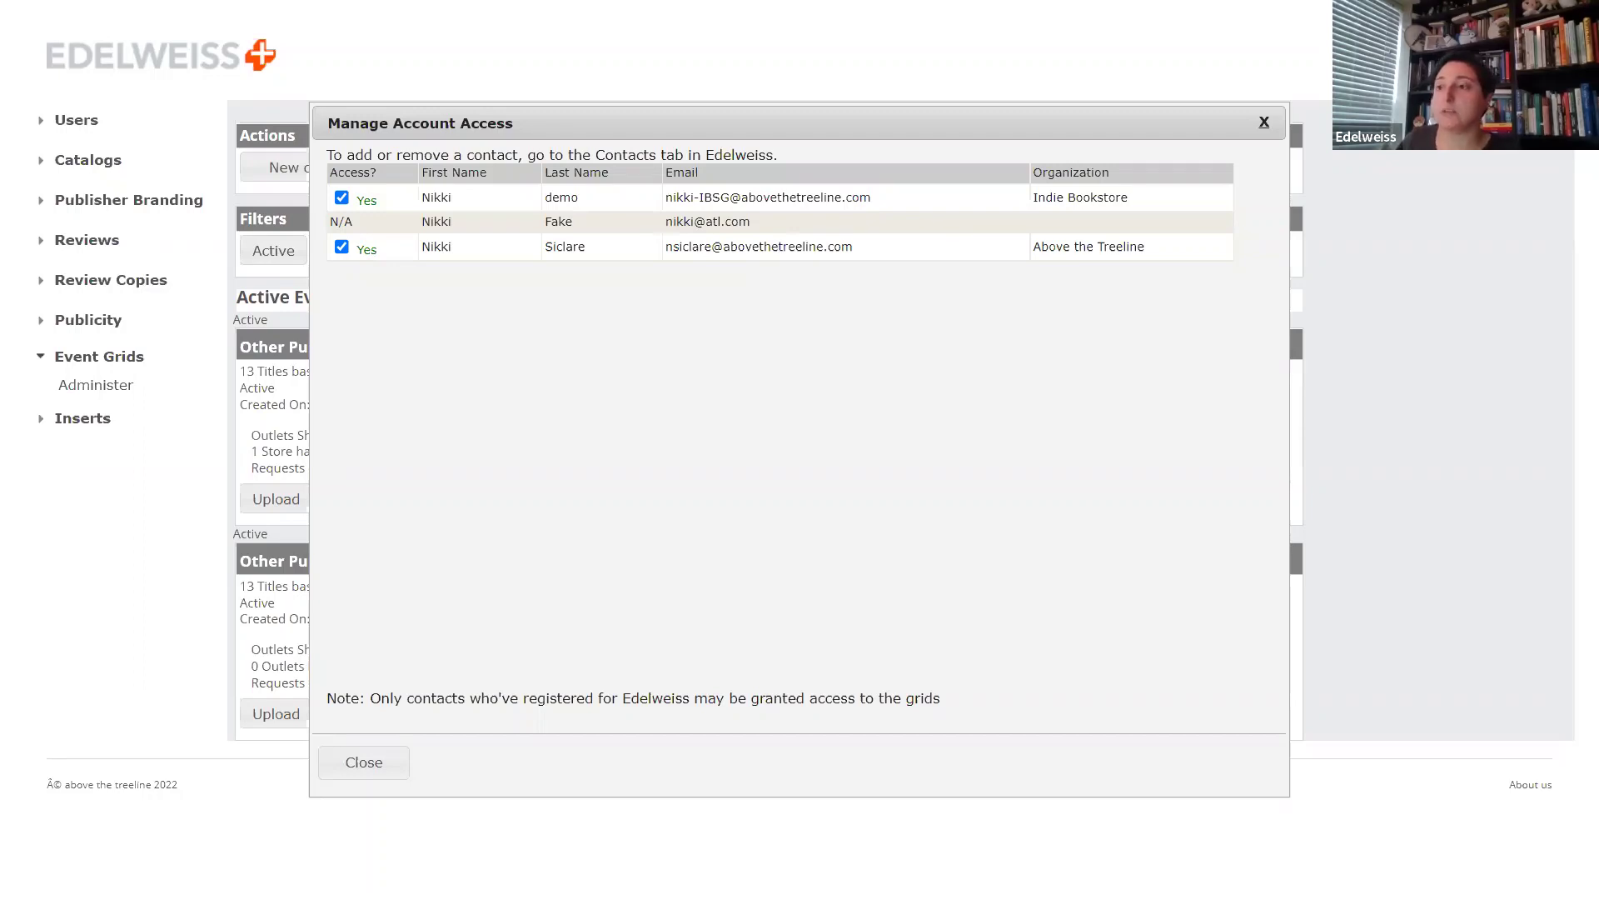
pyautogui.click(1264, 122)
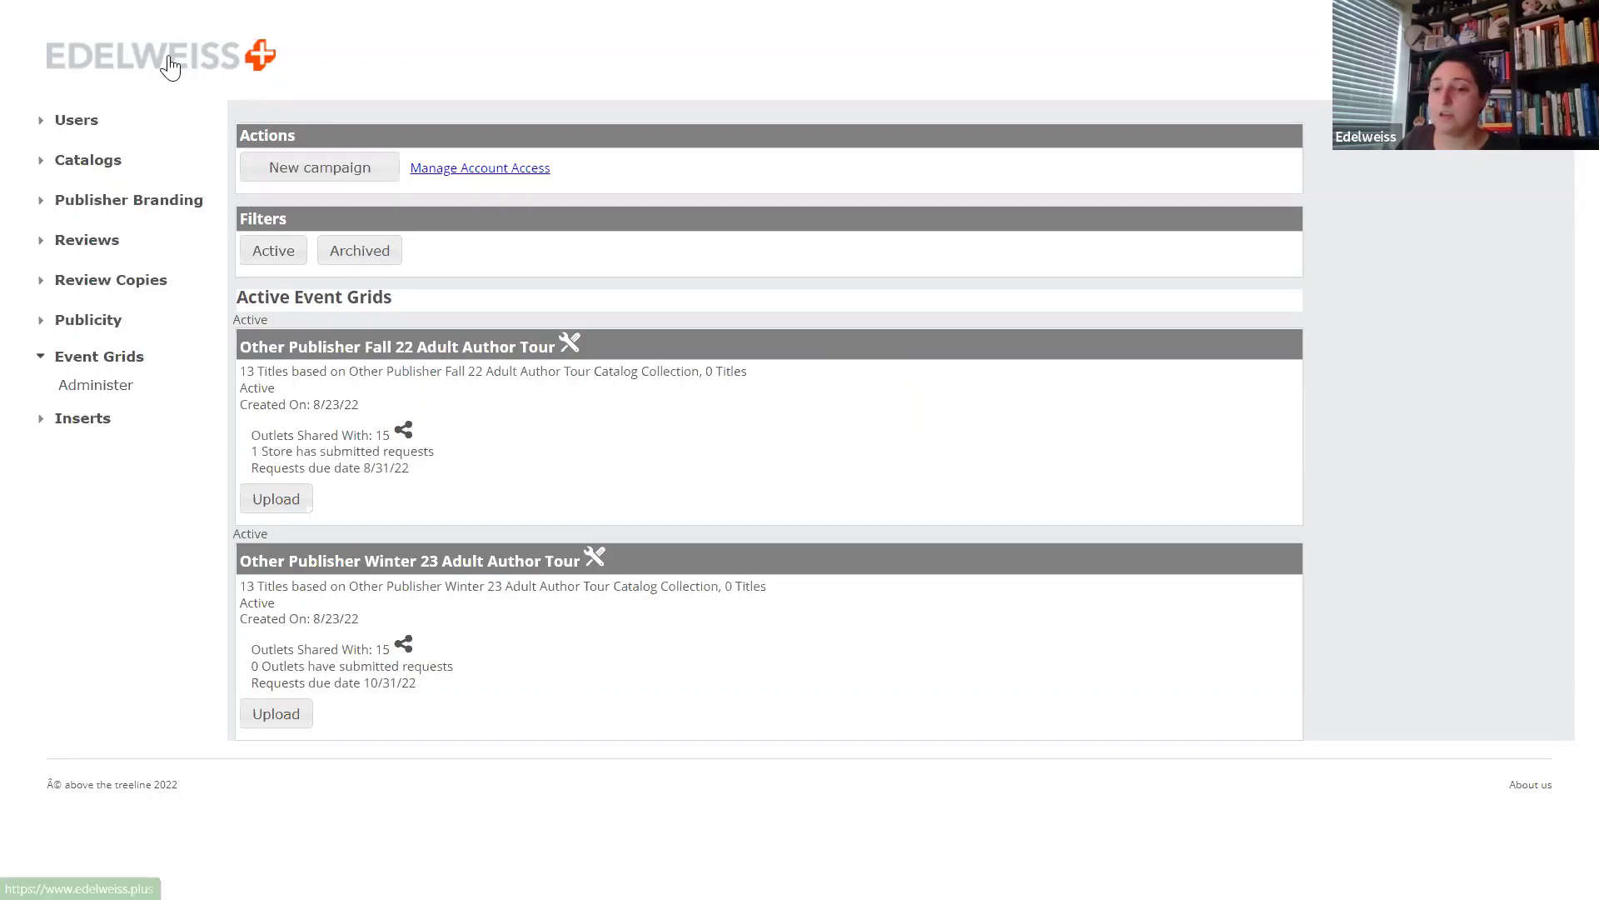
# Return to the Edelweiss home page and open the Other Publisher Fall 22 Adult Author Tour event grid.
pyautogui.click(115, 66)
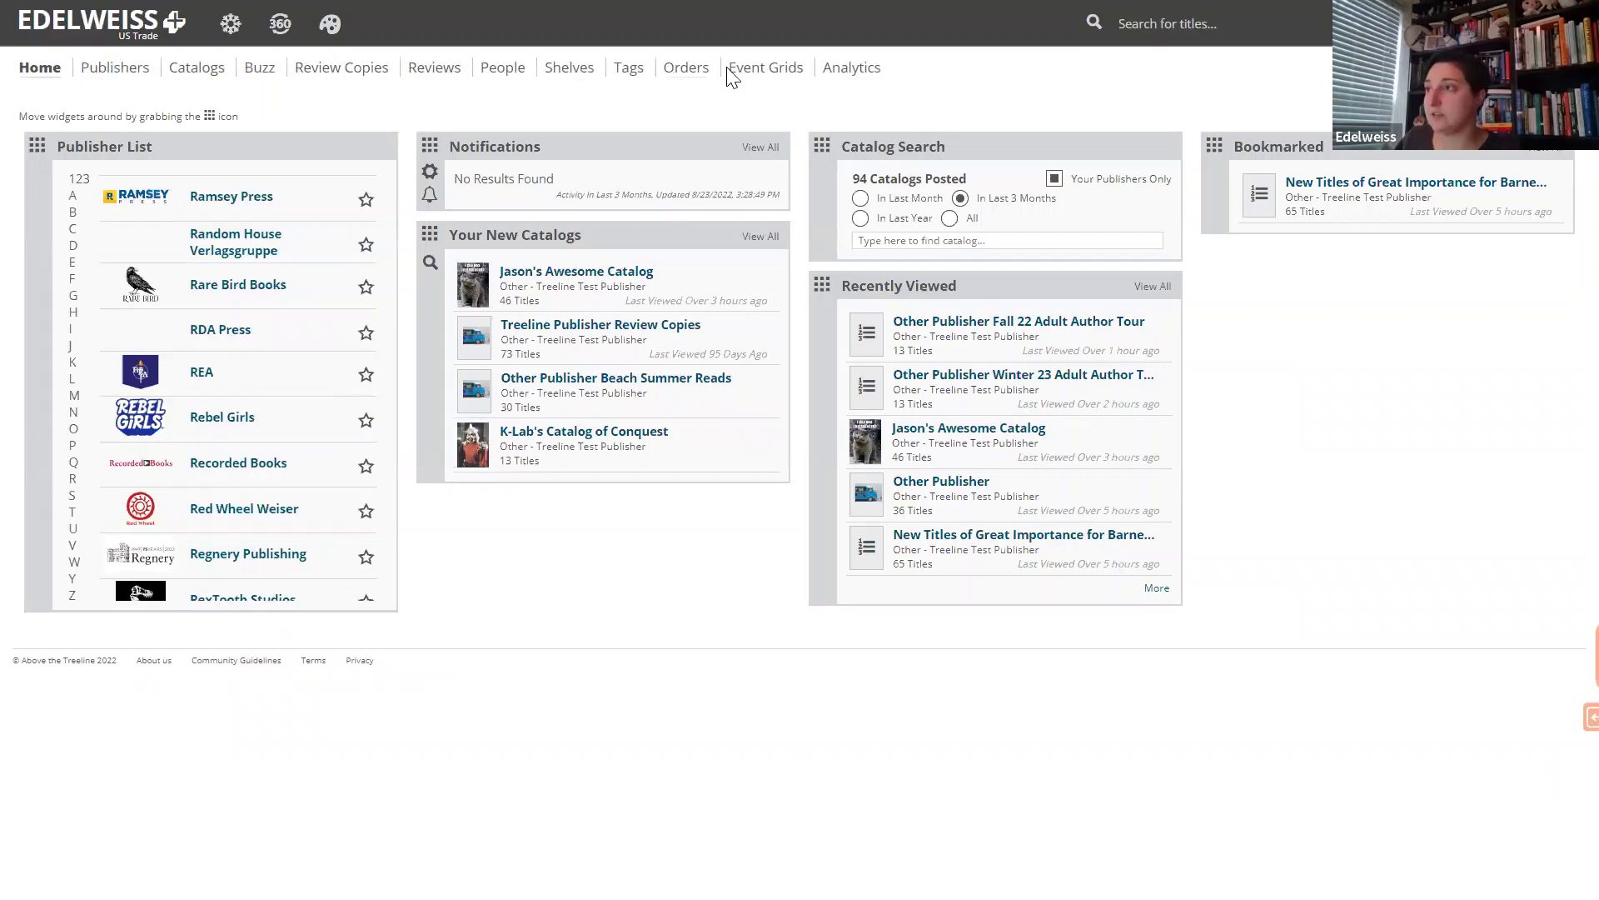
pyautogui.click(749, 73)
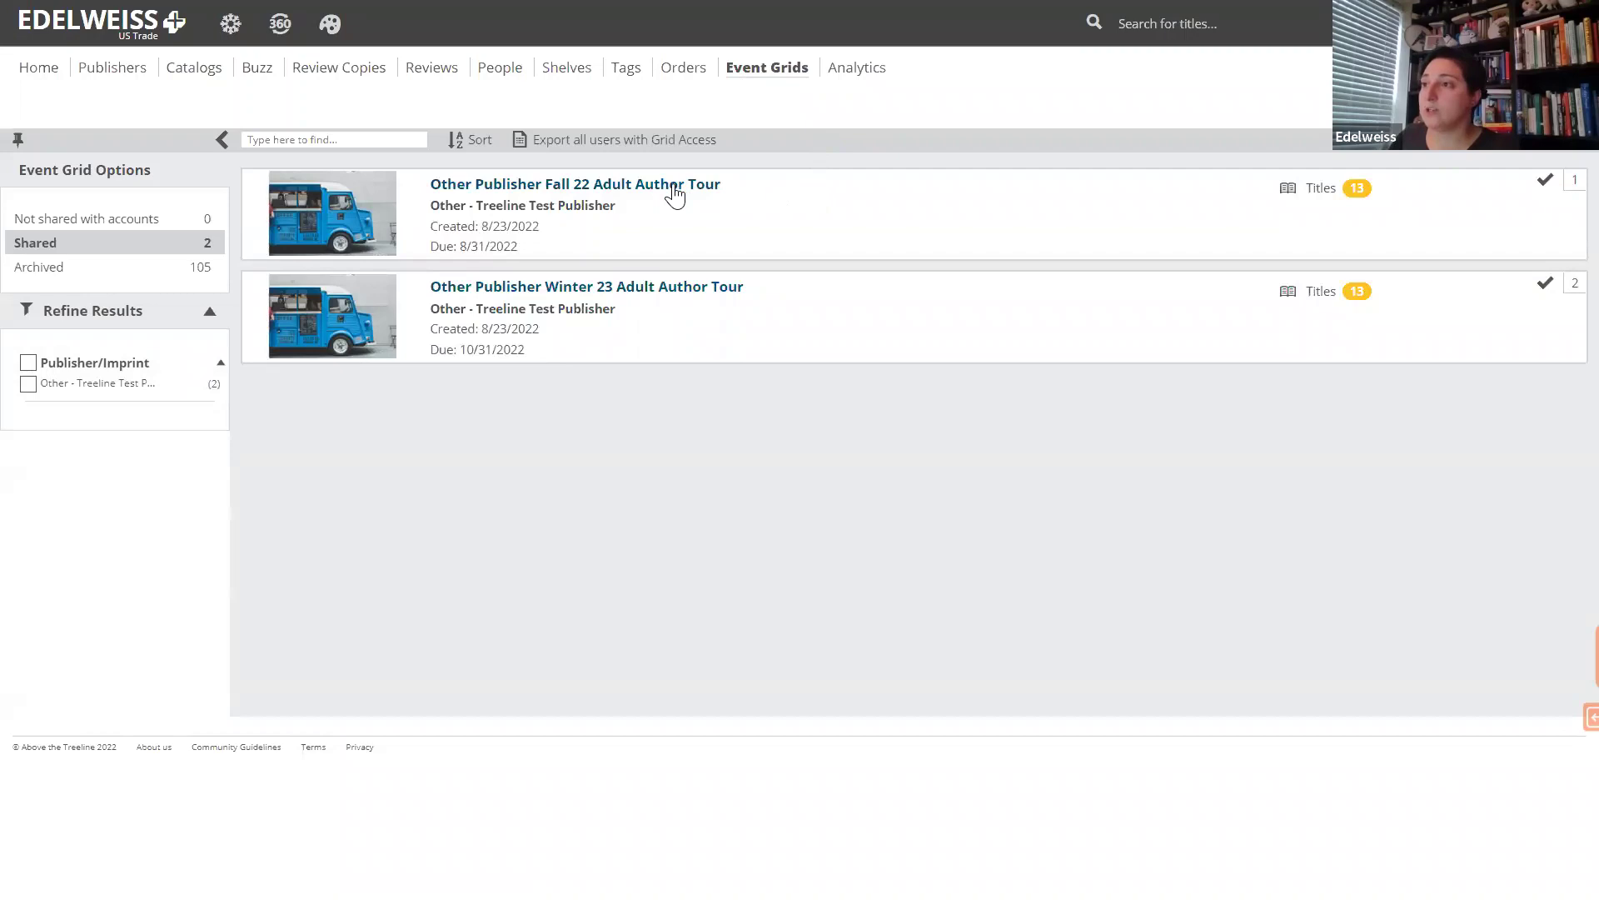
pyautogui.click(675, 193)
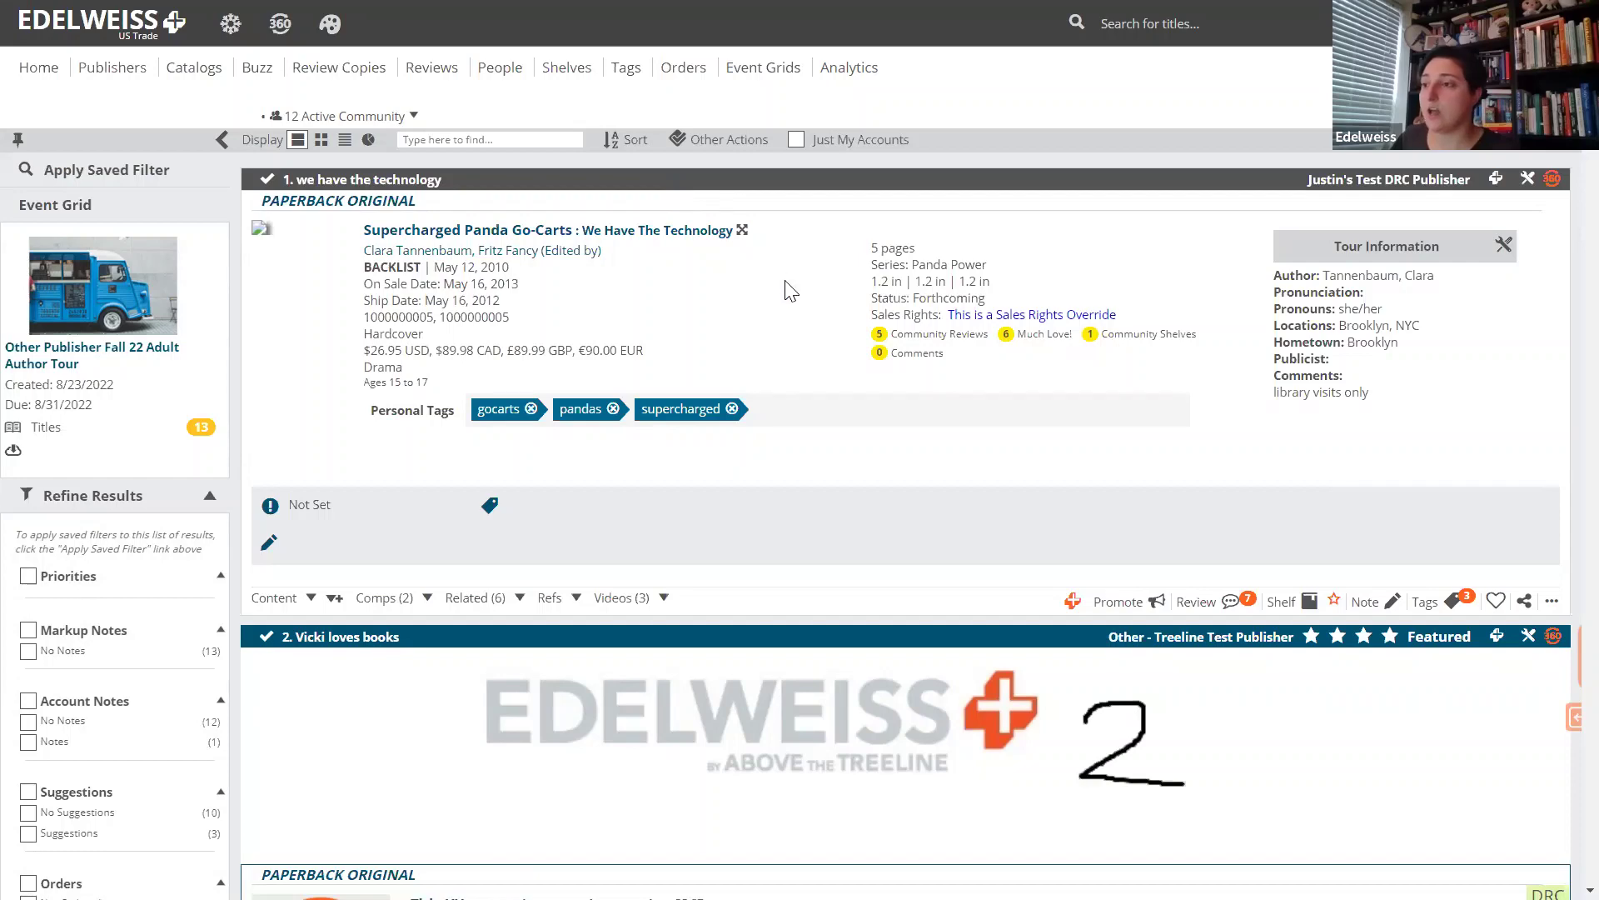
# Filter the Fall 22 grid's titles by the Requested event status and review the requested titles.
pyautogui.scroll(-3, 802, 383)
pyautogui.scroll(3, 801, 383)
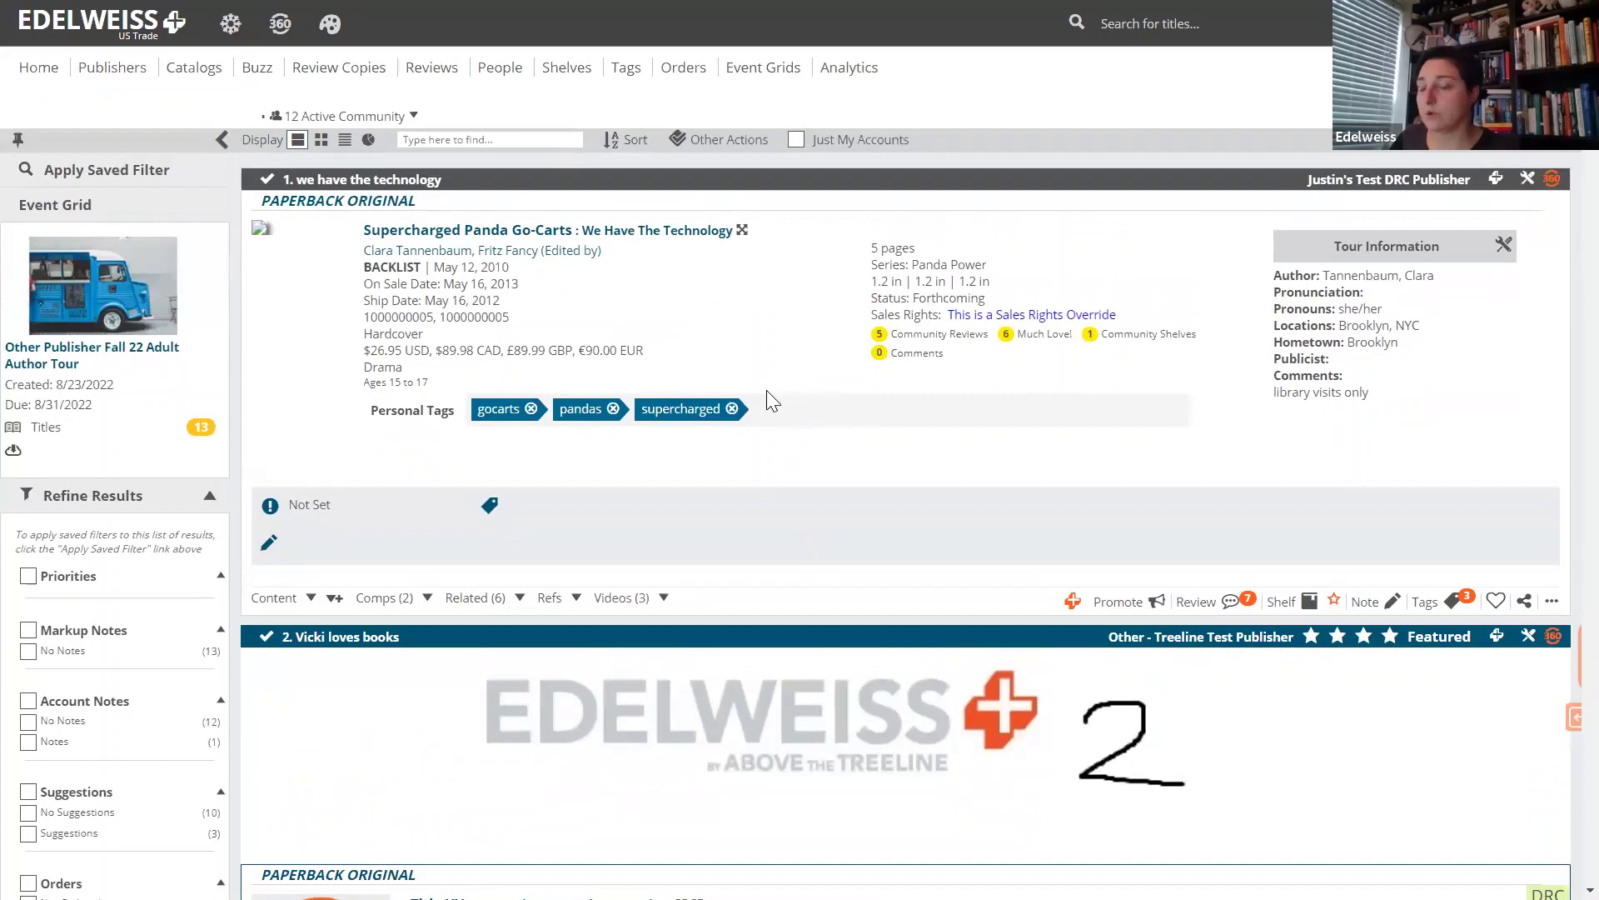
pyautogui.scroll(-3, 551, 471)
pyautogui.scroll(-3, 548, 472)
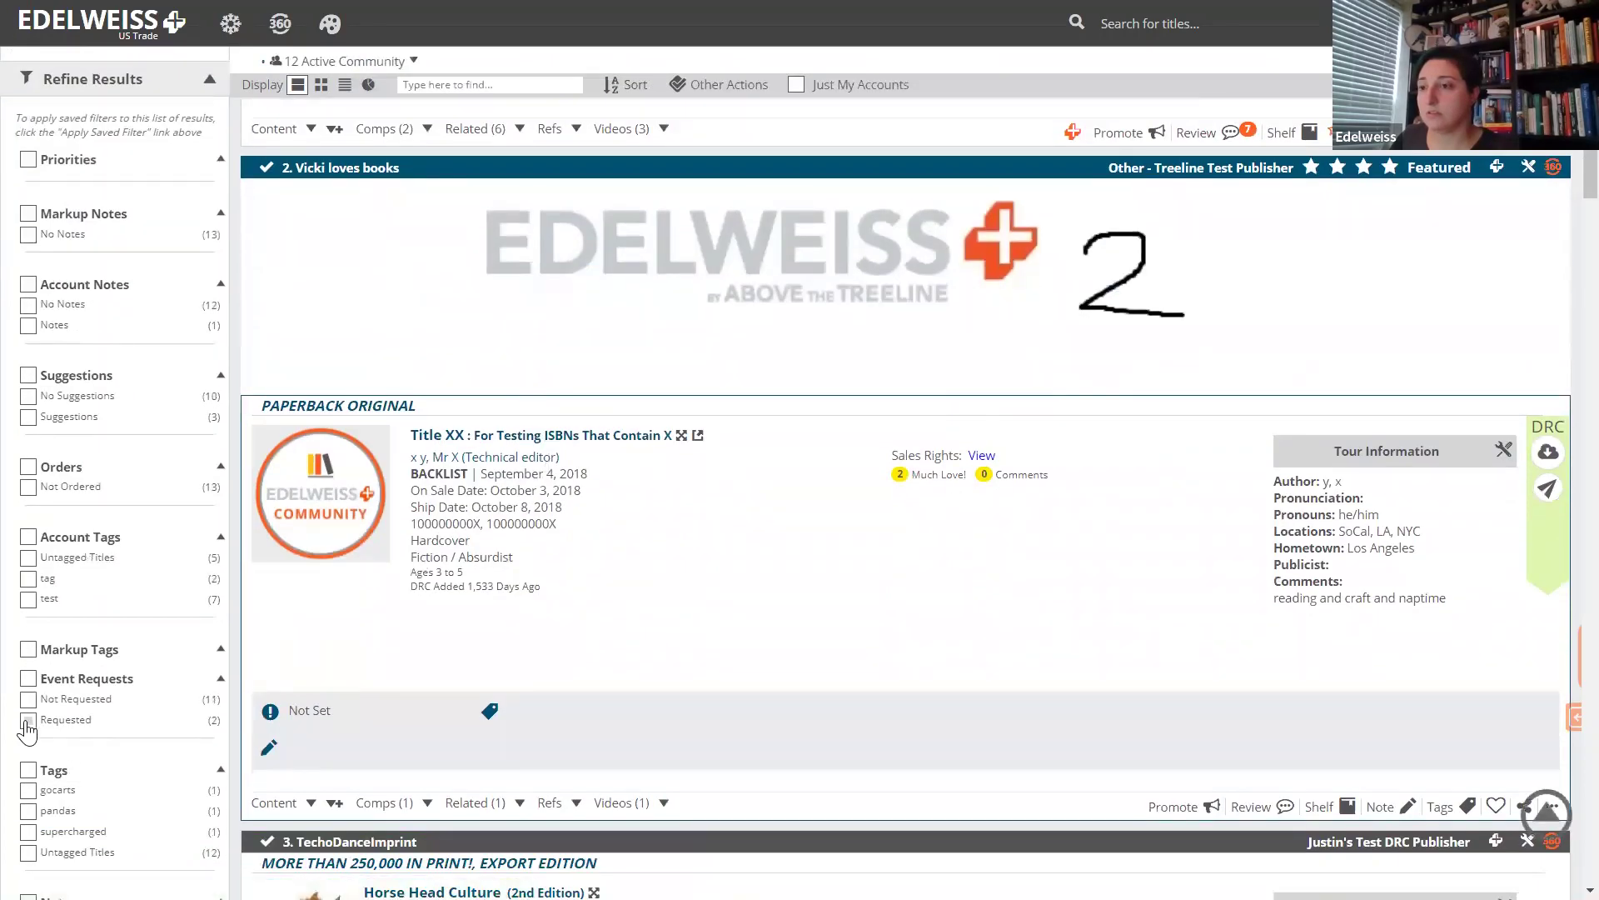
pyautogui.click(28, 721)
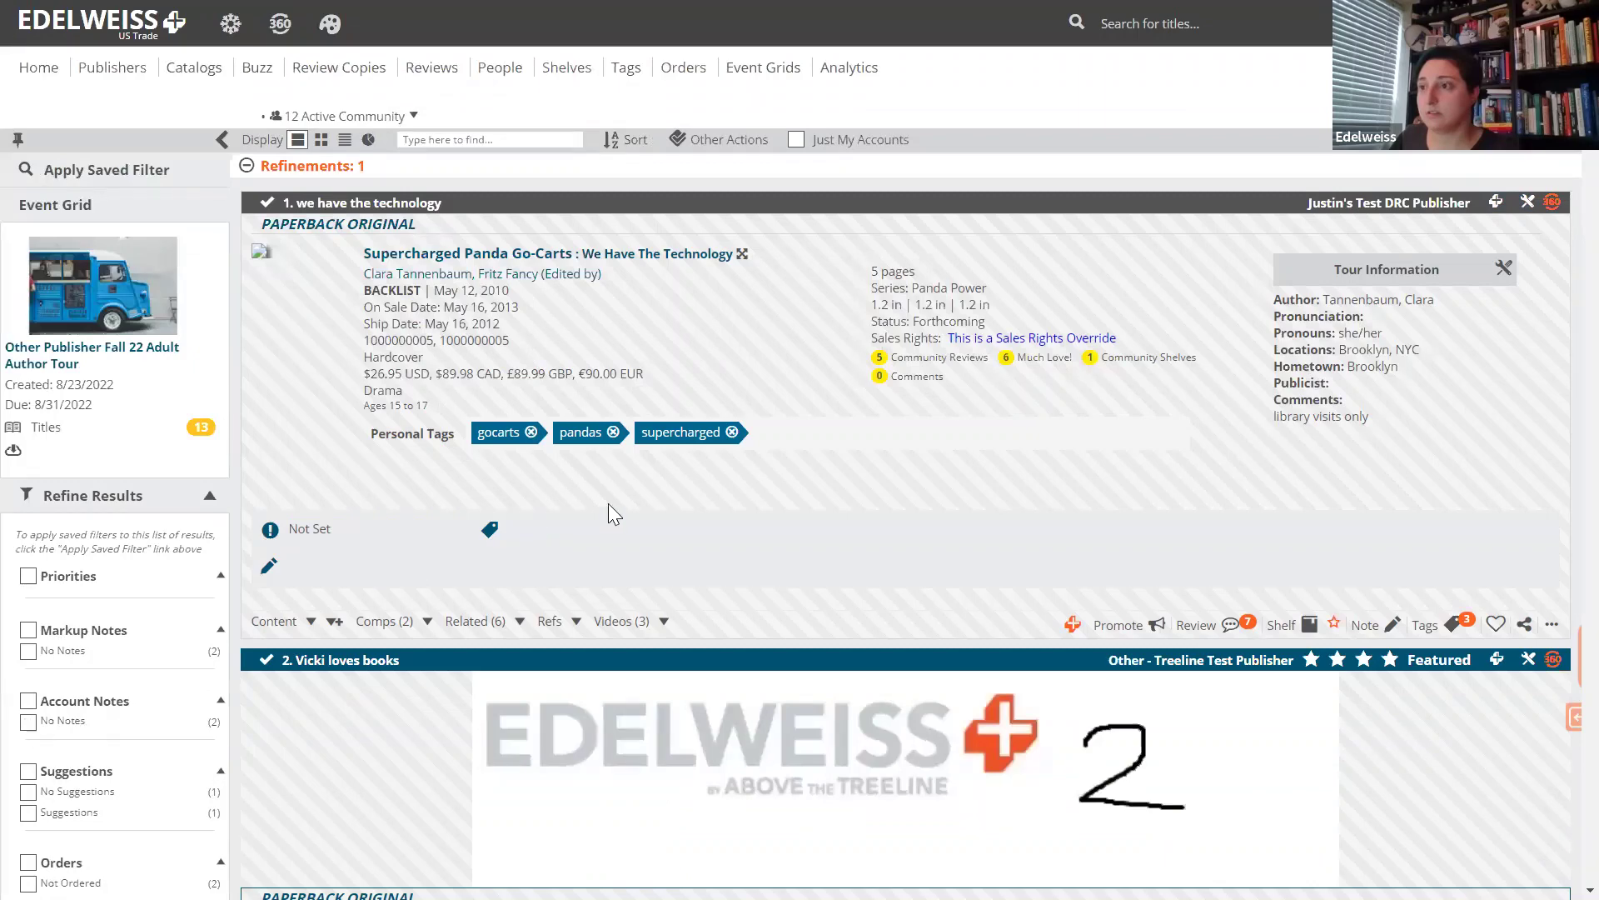
pyautogui.scroll(-3, 775, 518)
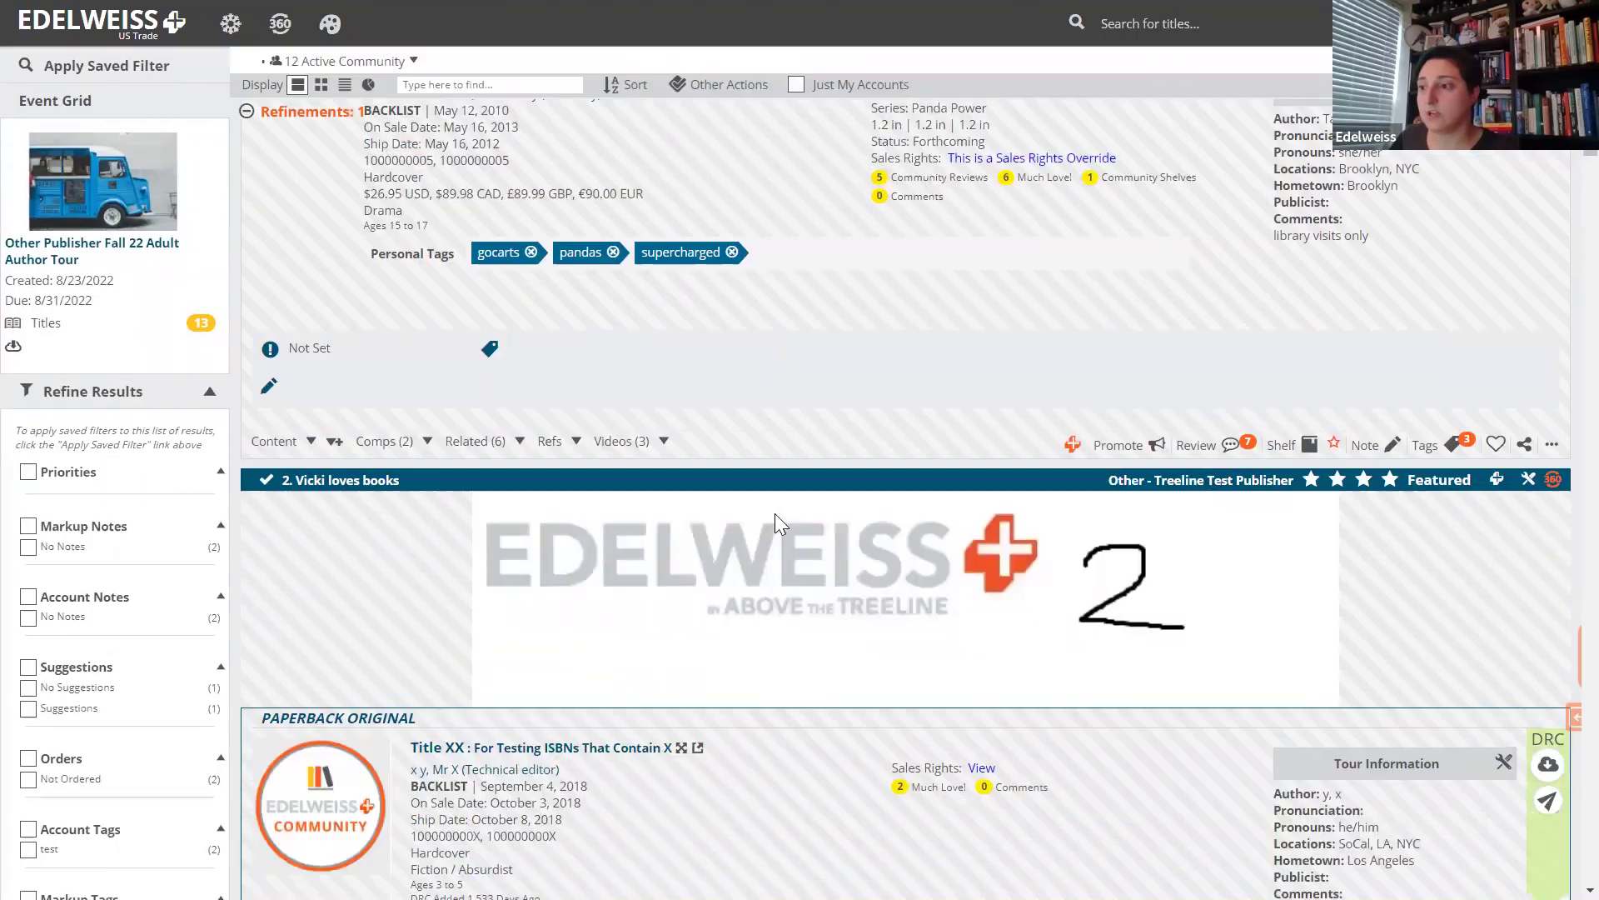
pyautogui.scroll(3, 774, 513)
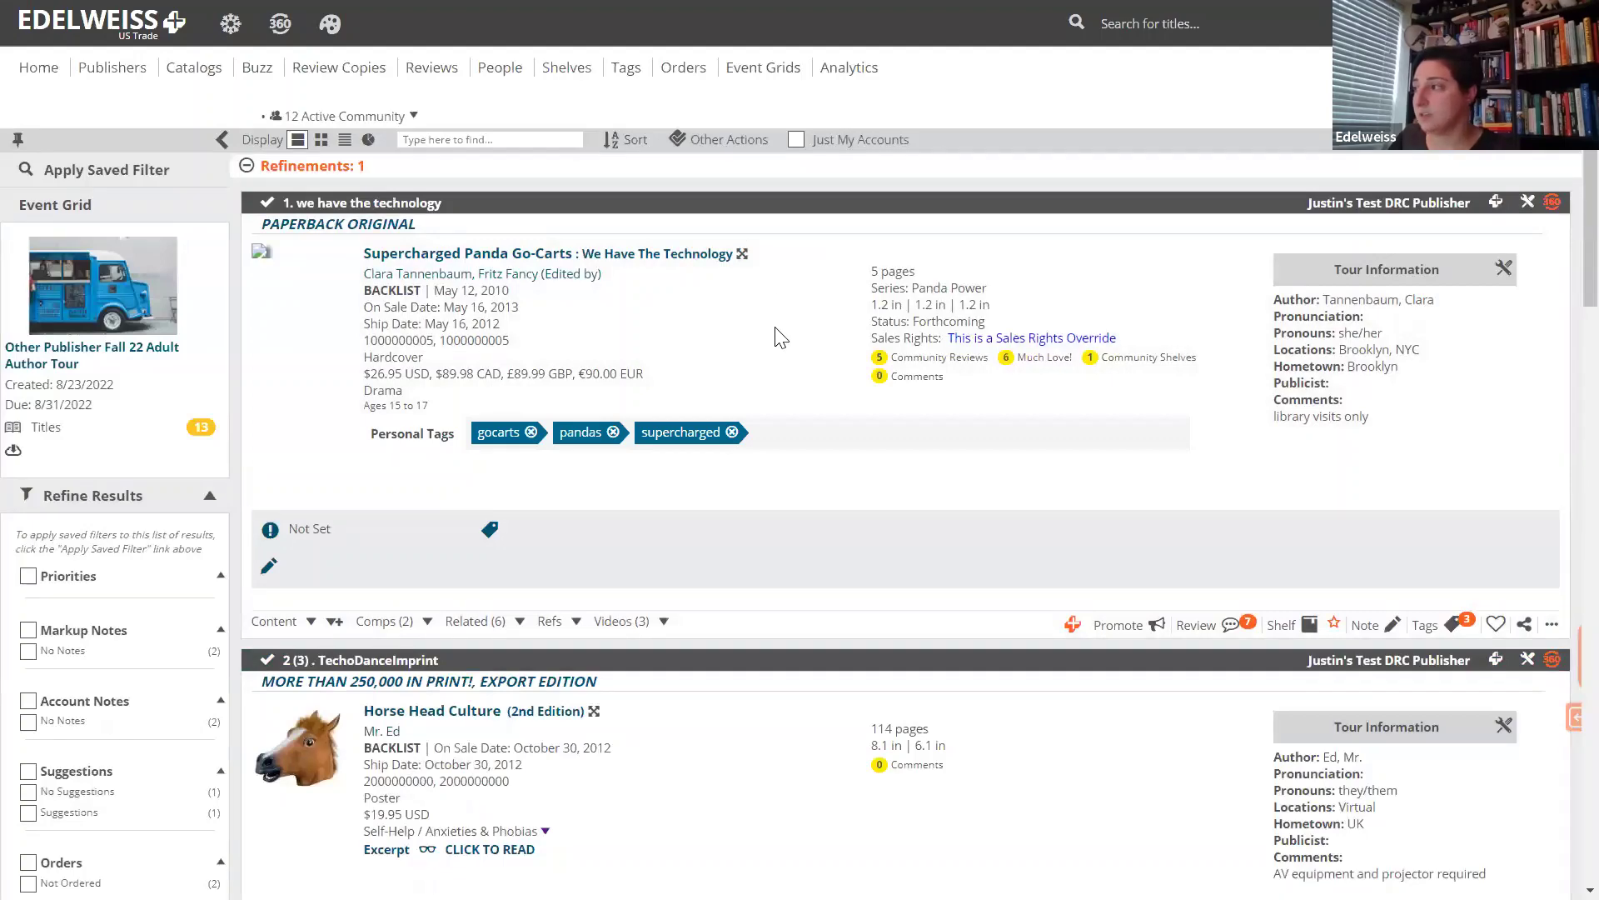
pyautogui.scroll(-6, 854, 442)
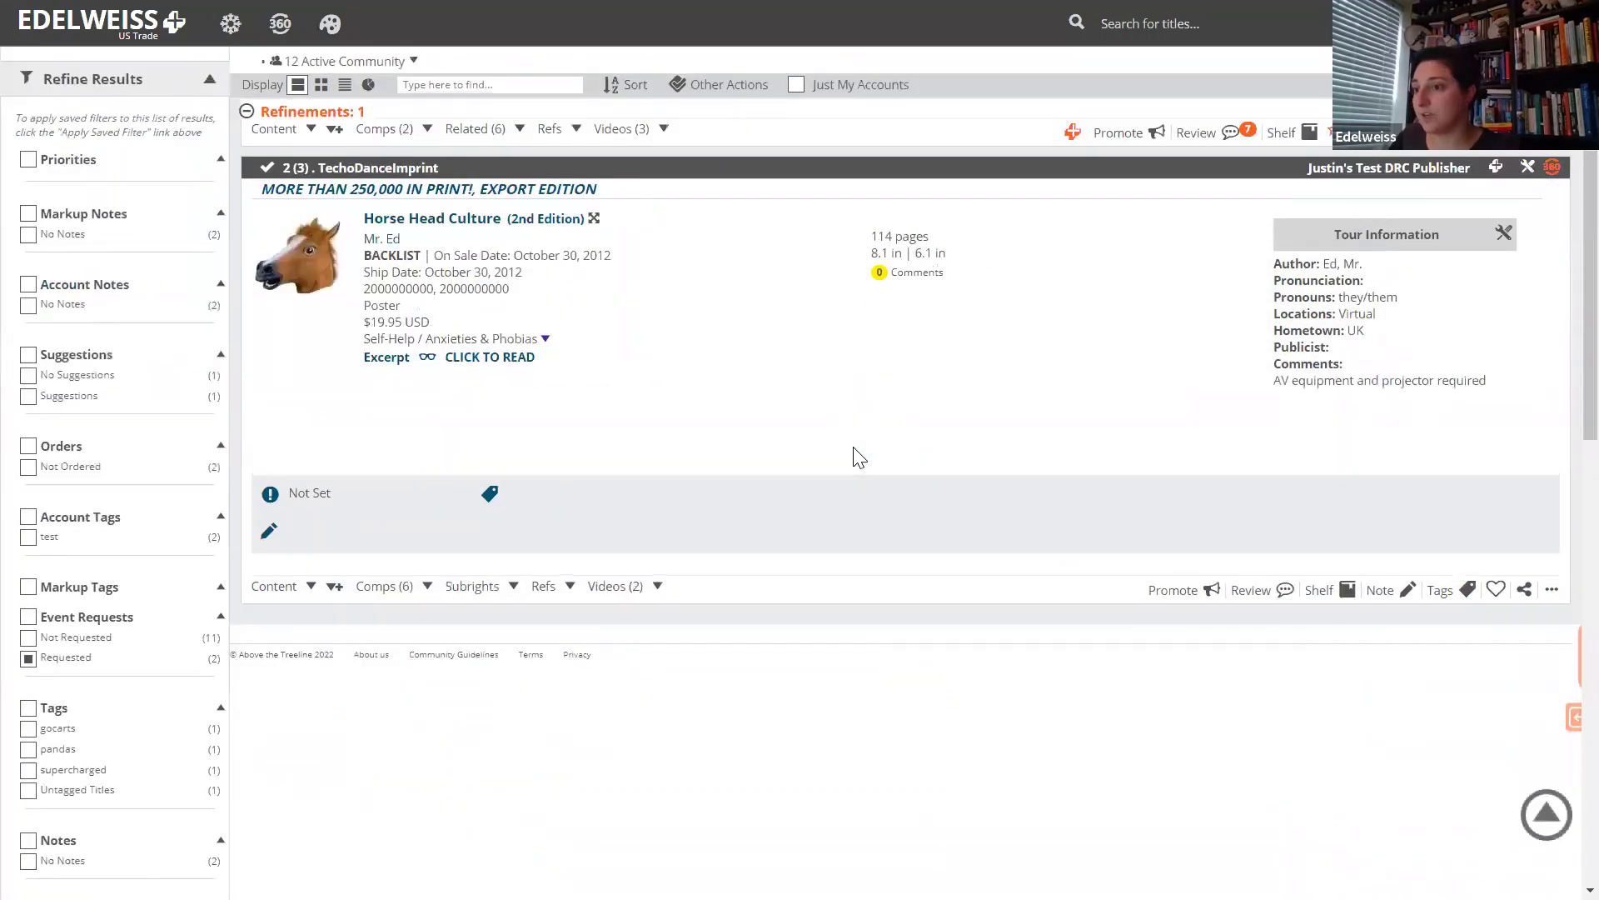
pyautogui.scroll(6, 857, 454)
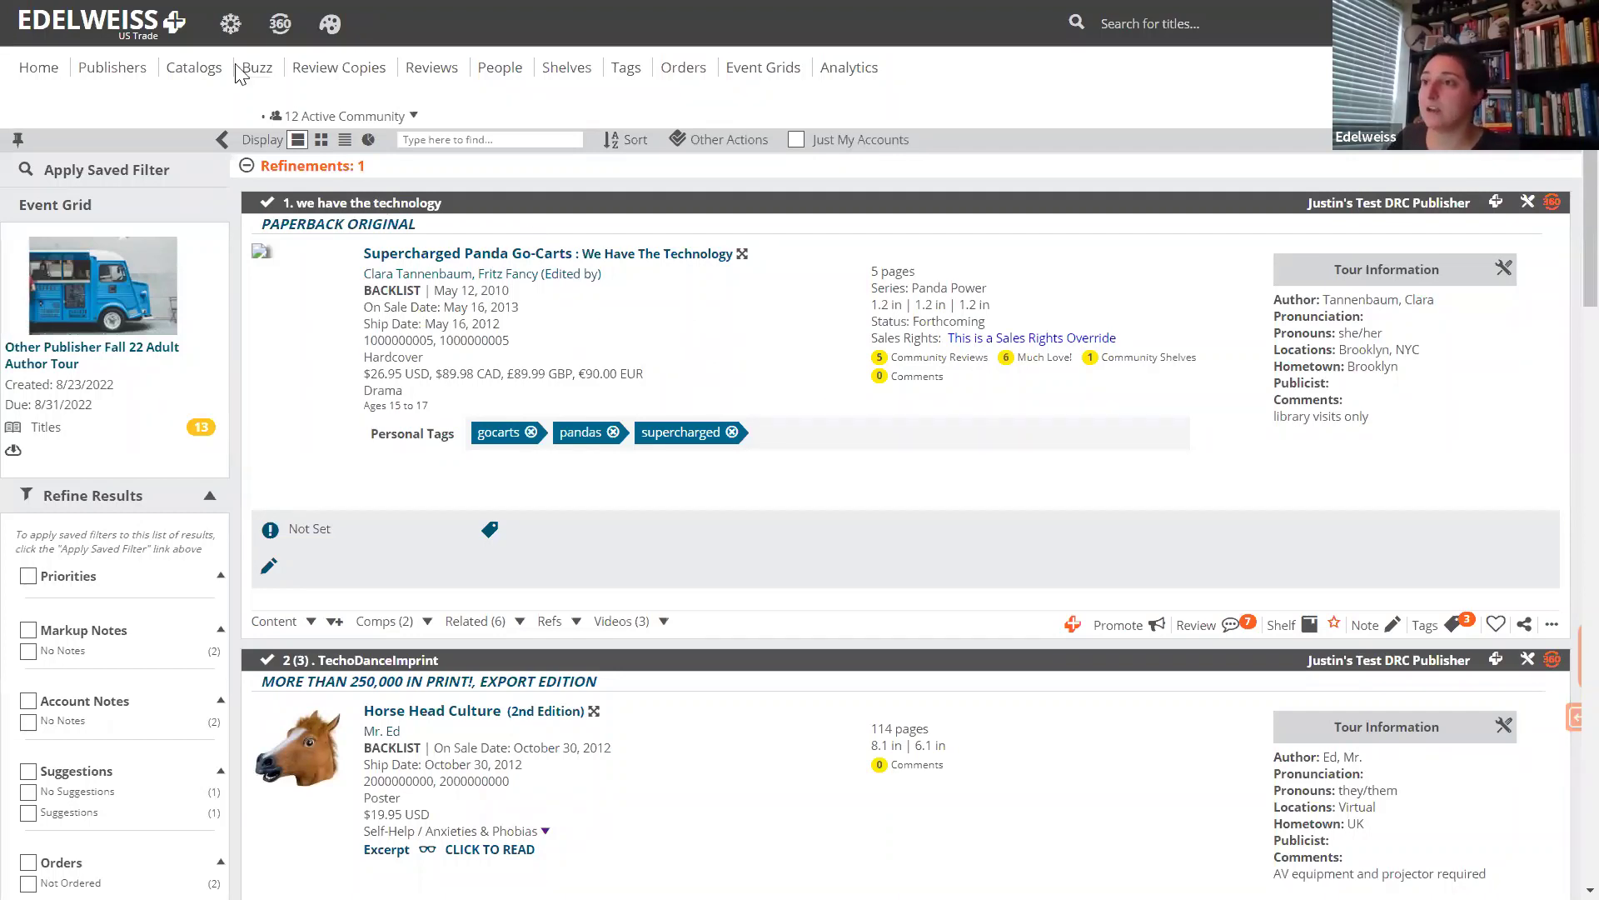
# Open the Other Publisher Fall 22 Adult Author Tour collection in Catalogs and examine the event request details on its first two titles.
pyautogui.click(203, 72)
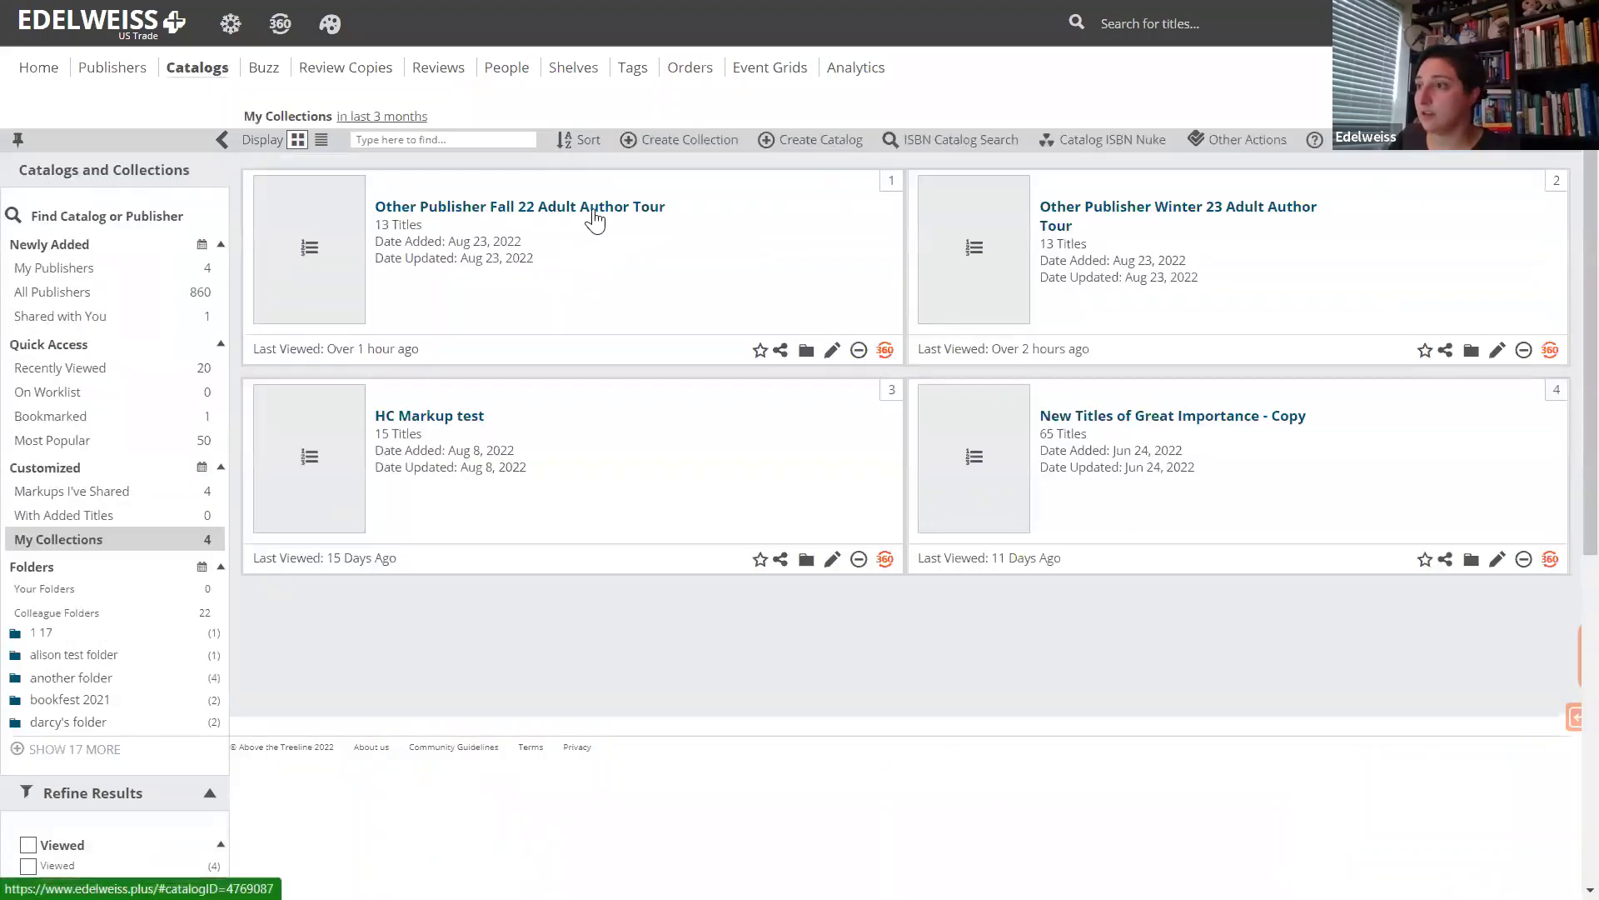
pyautogui.click(595, 210)
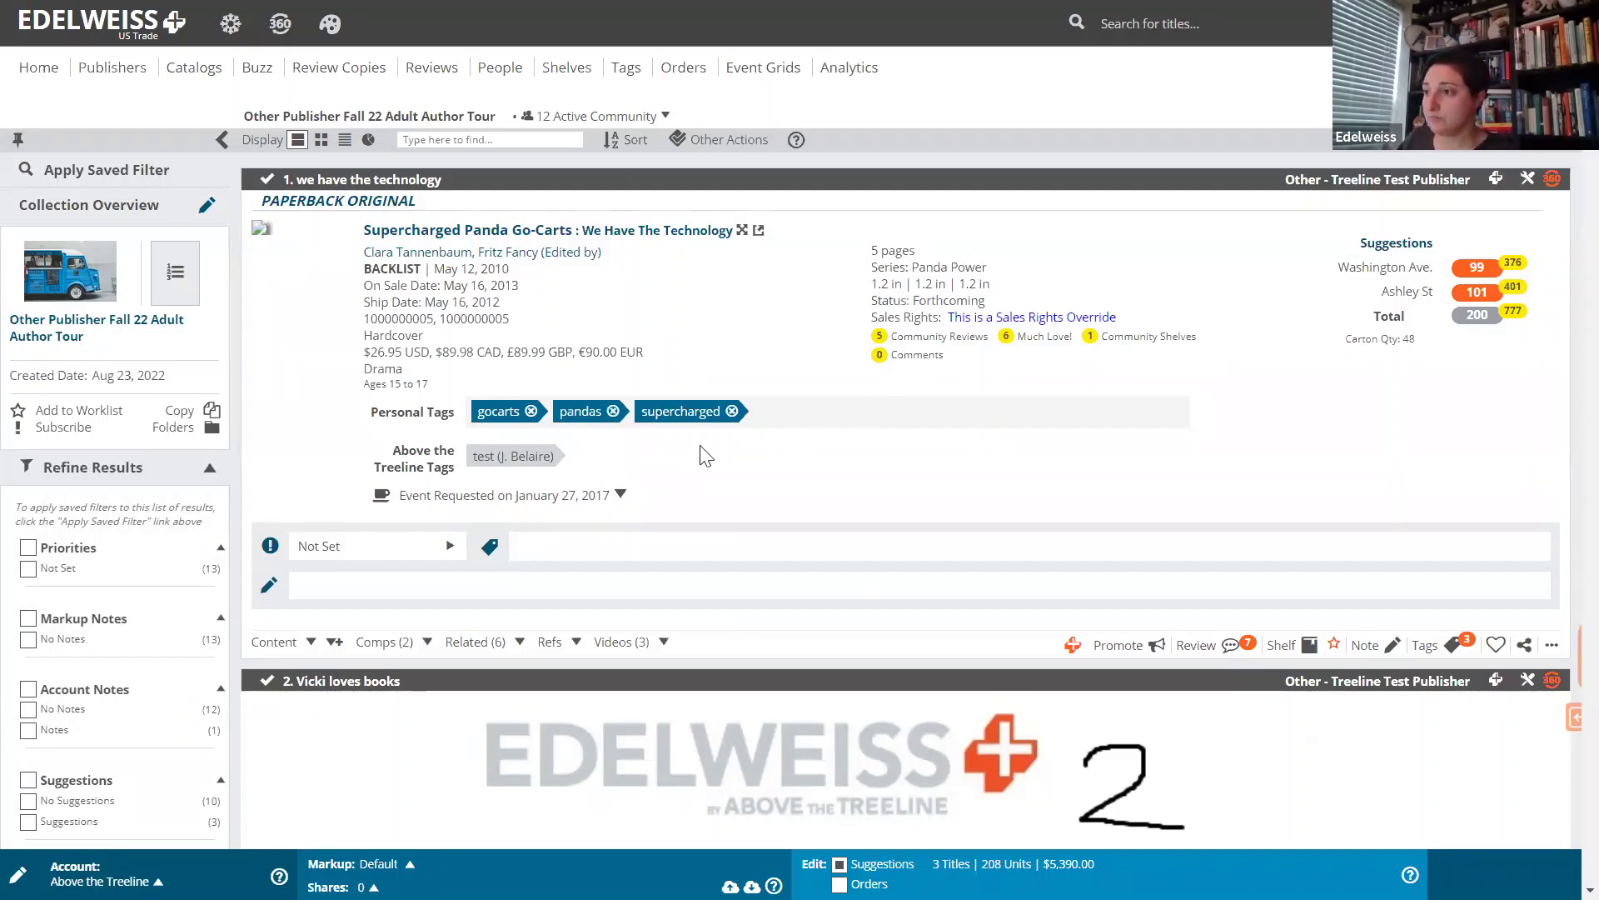
pyautogui.click(621, 496)
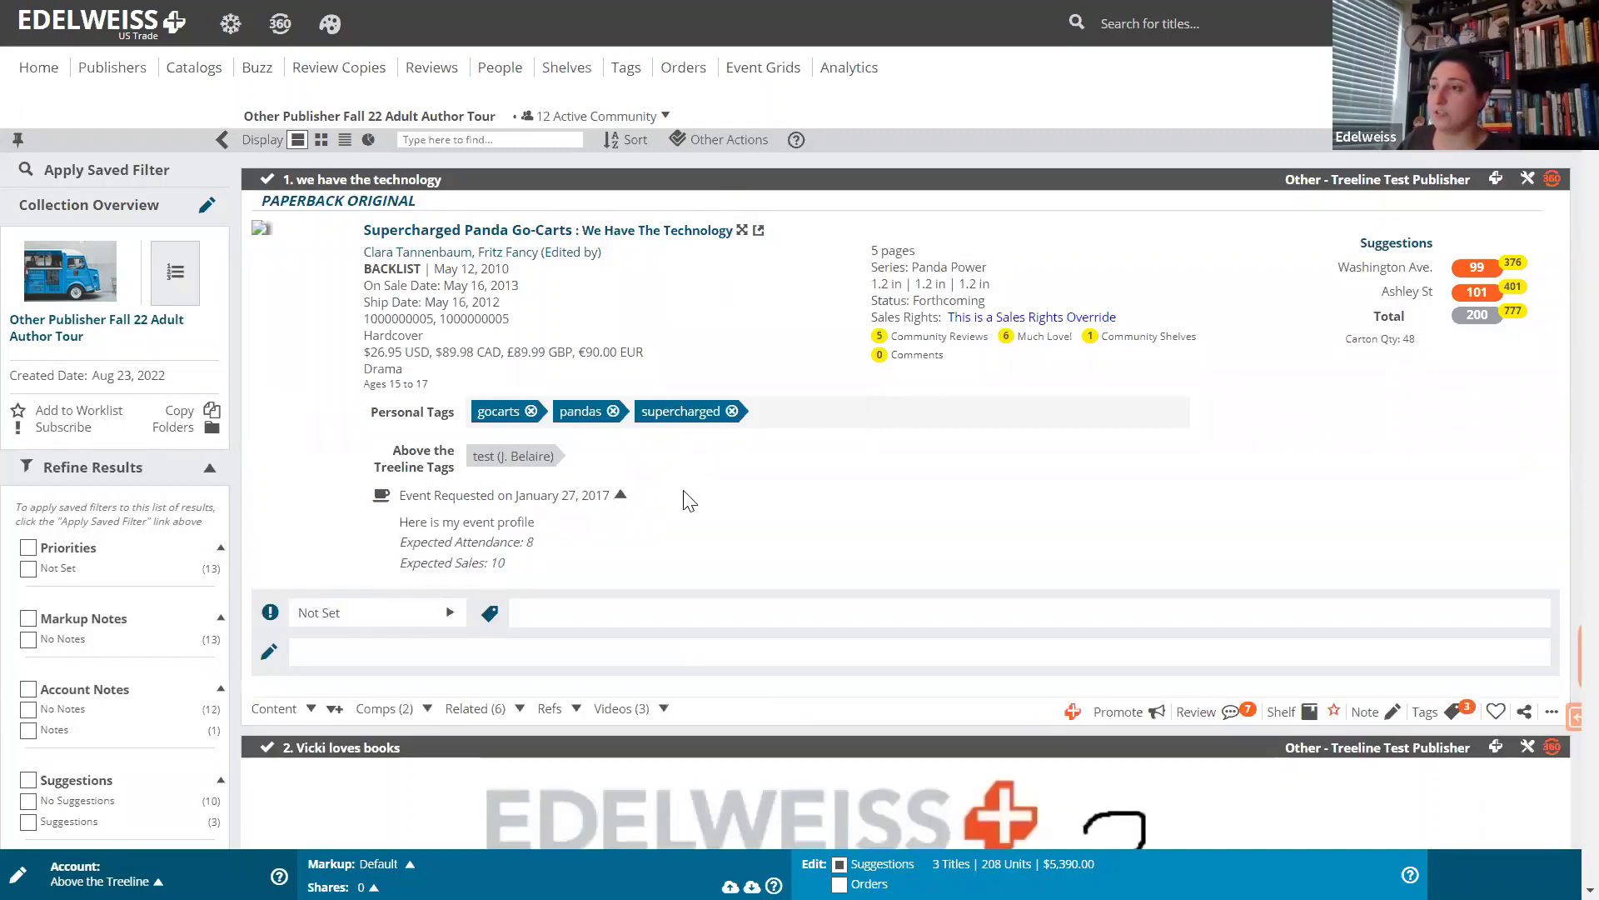
pyautogui.scroll(-8, 689, 497)
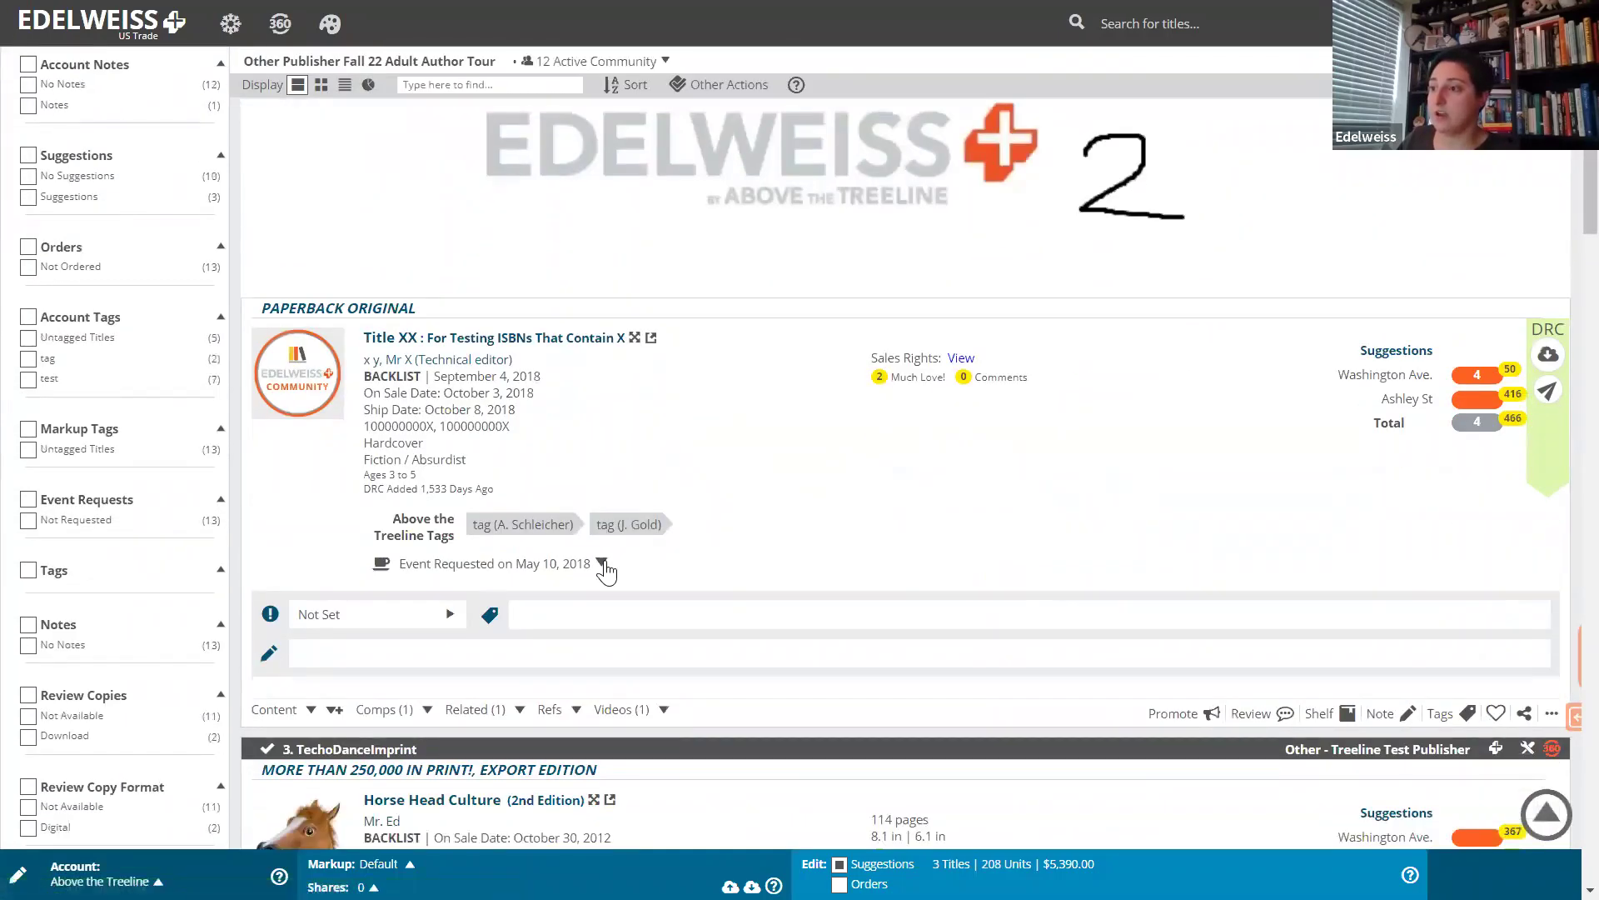
pyautogui.click(602, 567)
pyautogui.click(602, 566)
pyautogui.scroll(-3, 715, 520)
pyautogui.scroll(10, 697, 462)
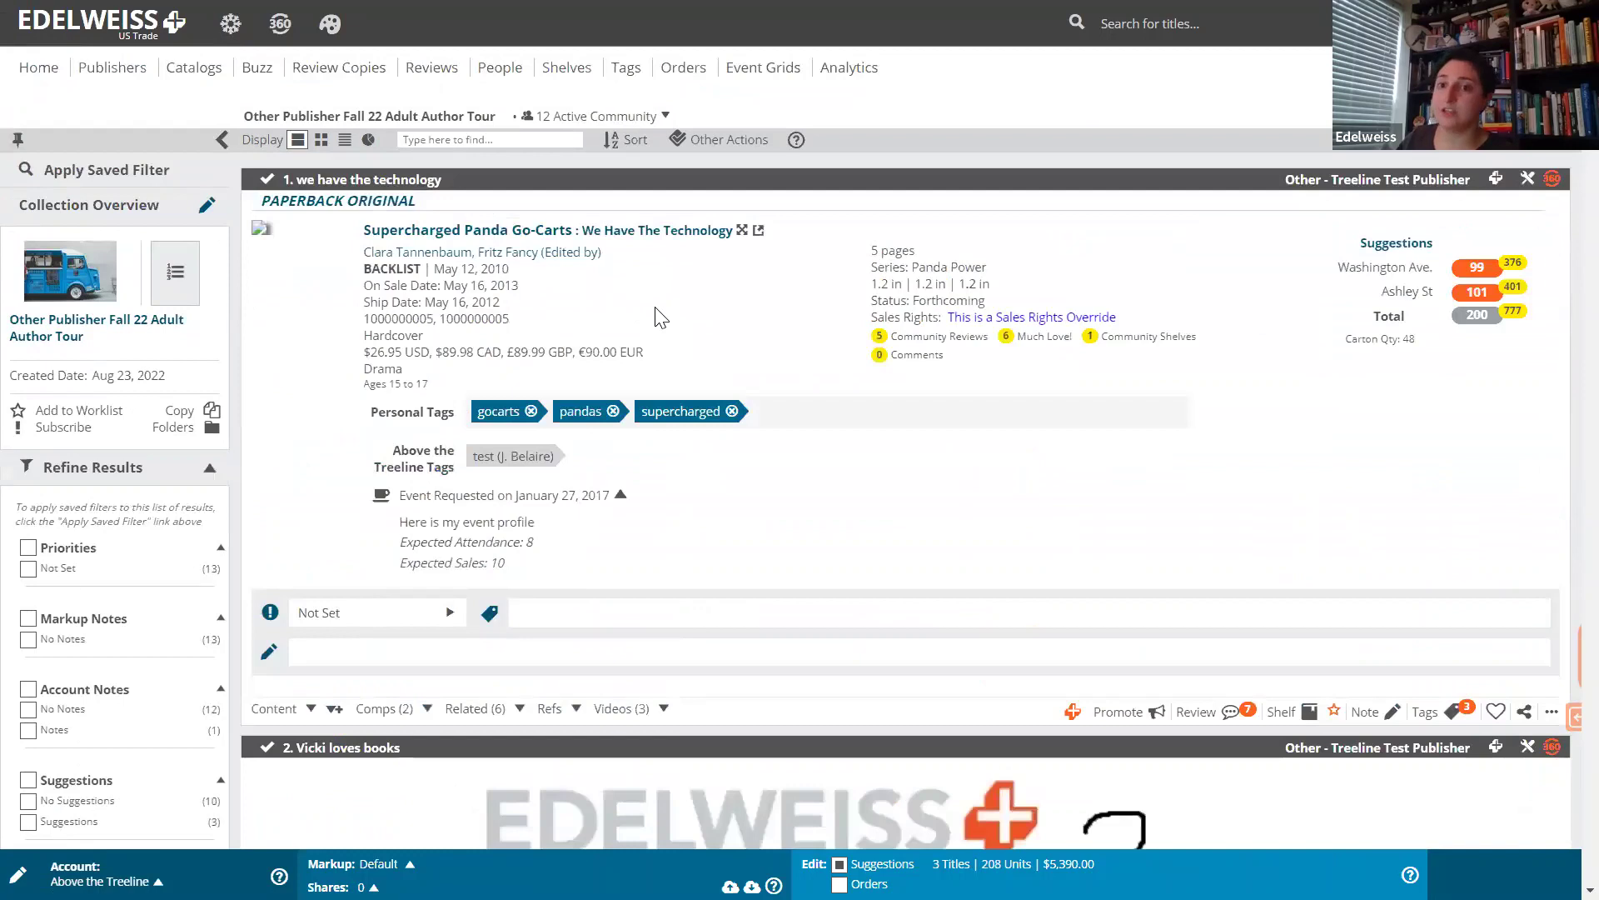
# Reopen the Other Publisher Fall 22 Adult Author Tour grid from the event grids and look through its titles.
pyautogui.click(740, 75)
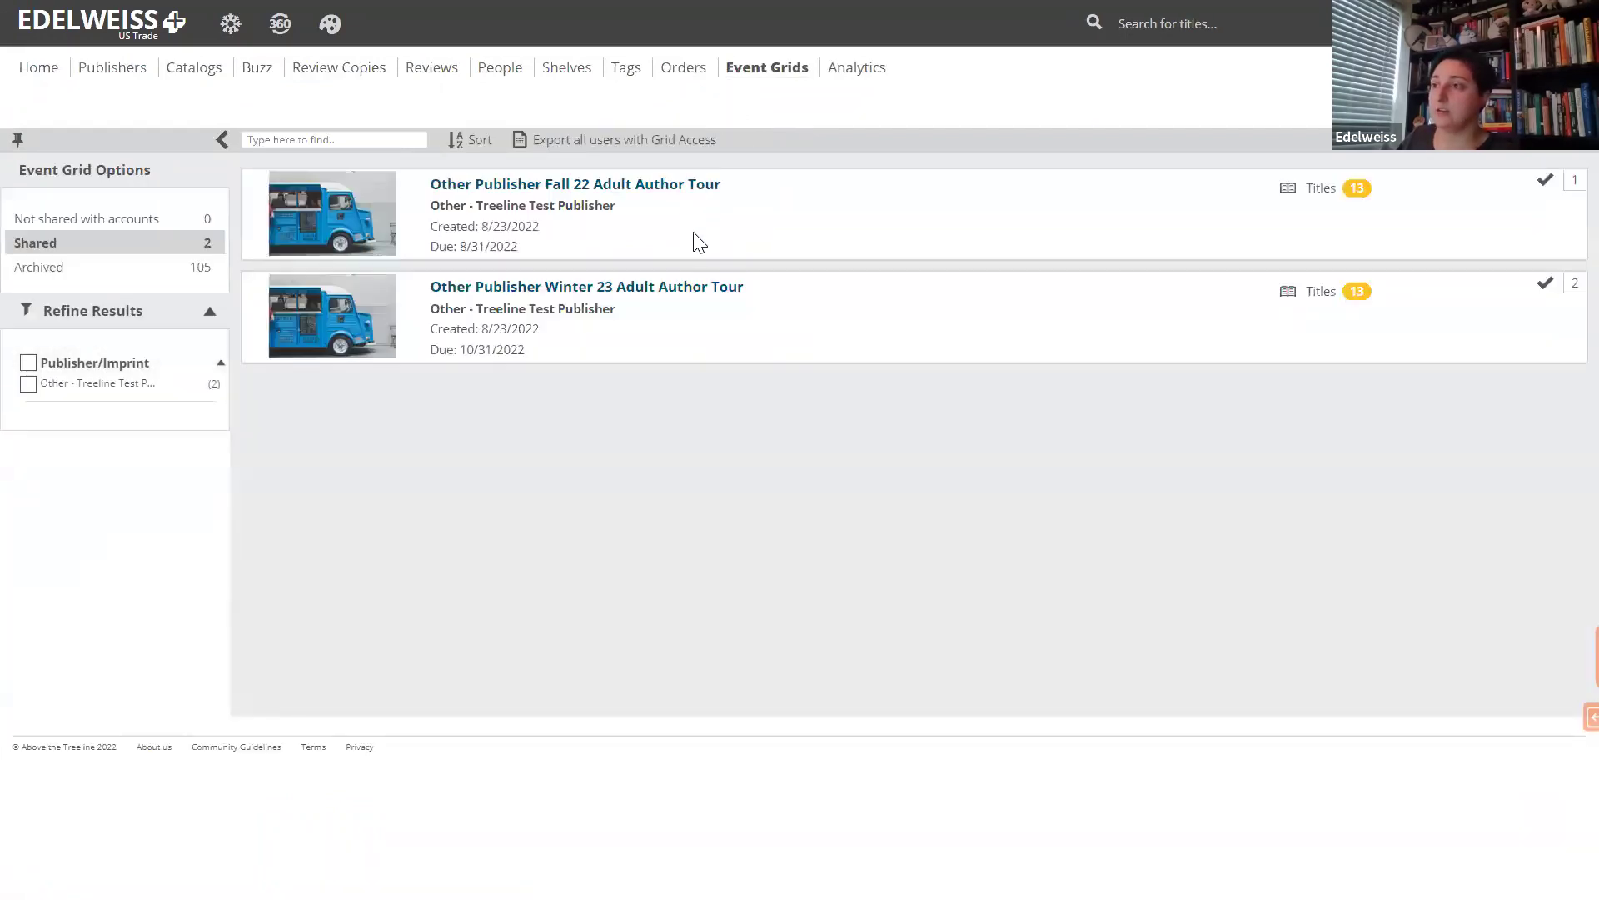
pyautogui.click(615, 184)
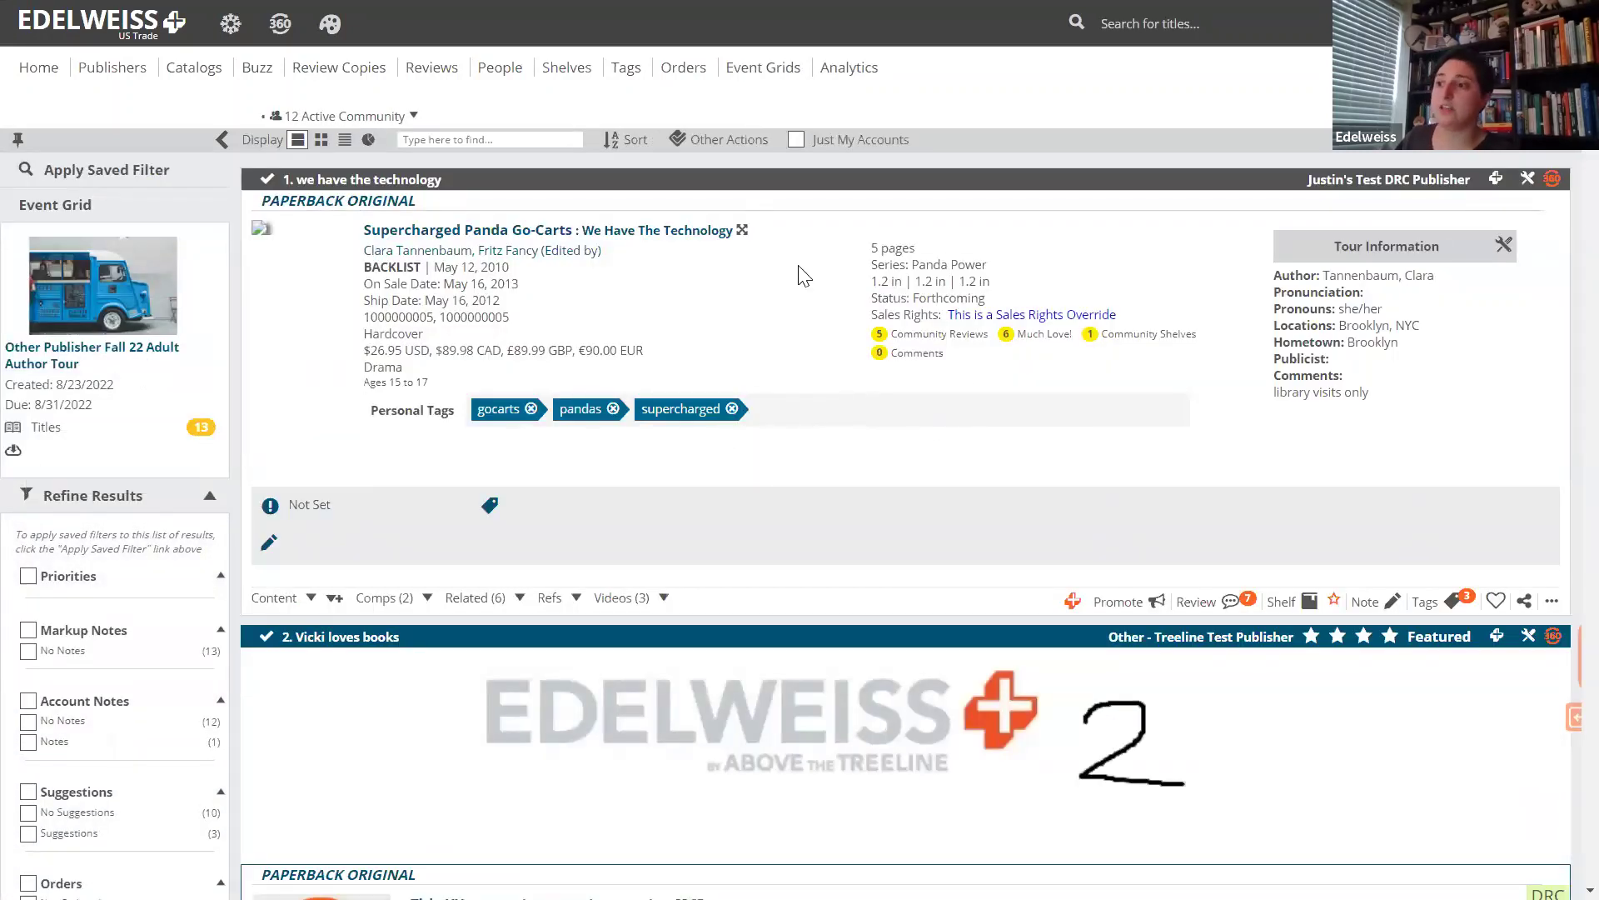
pyautogui.scroll(-7, 750, 326)
pyautogui.scroll(7, 746, 321)
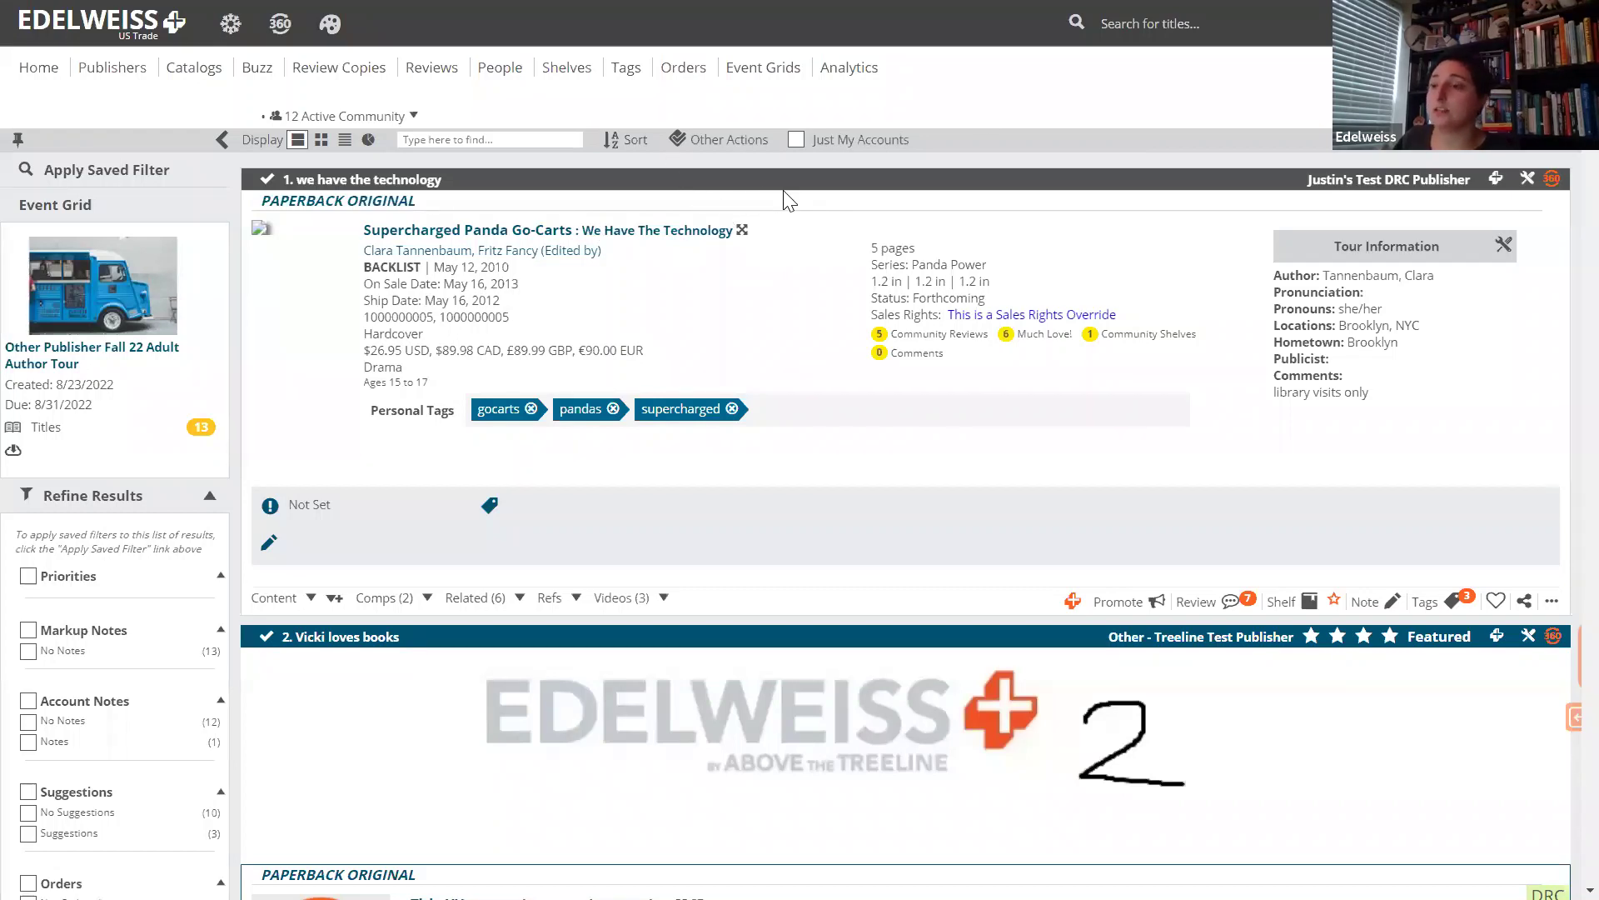
# Go back to the administration area and open the list of active event grids.
pyautogui.click(1540, 23)
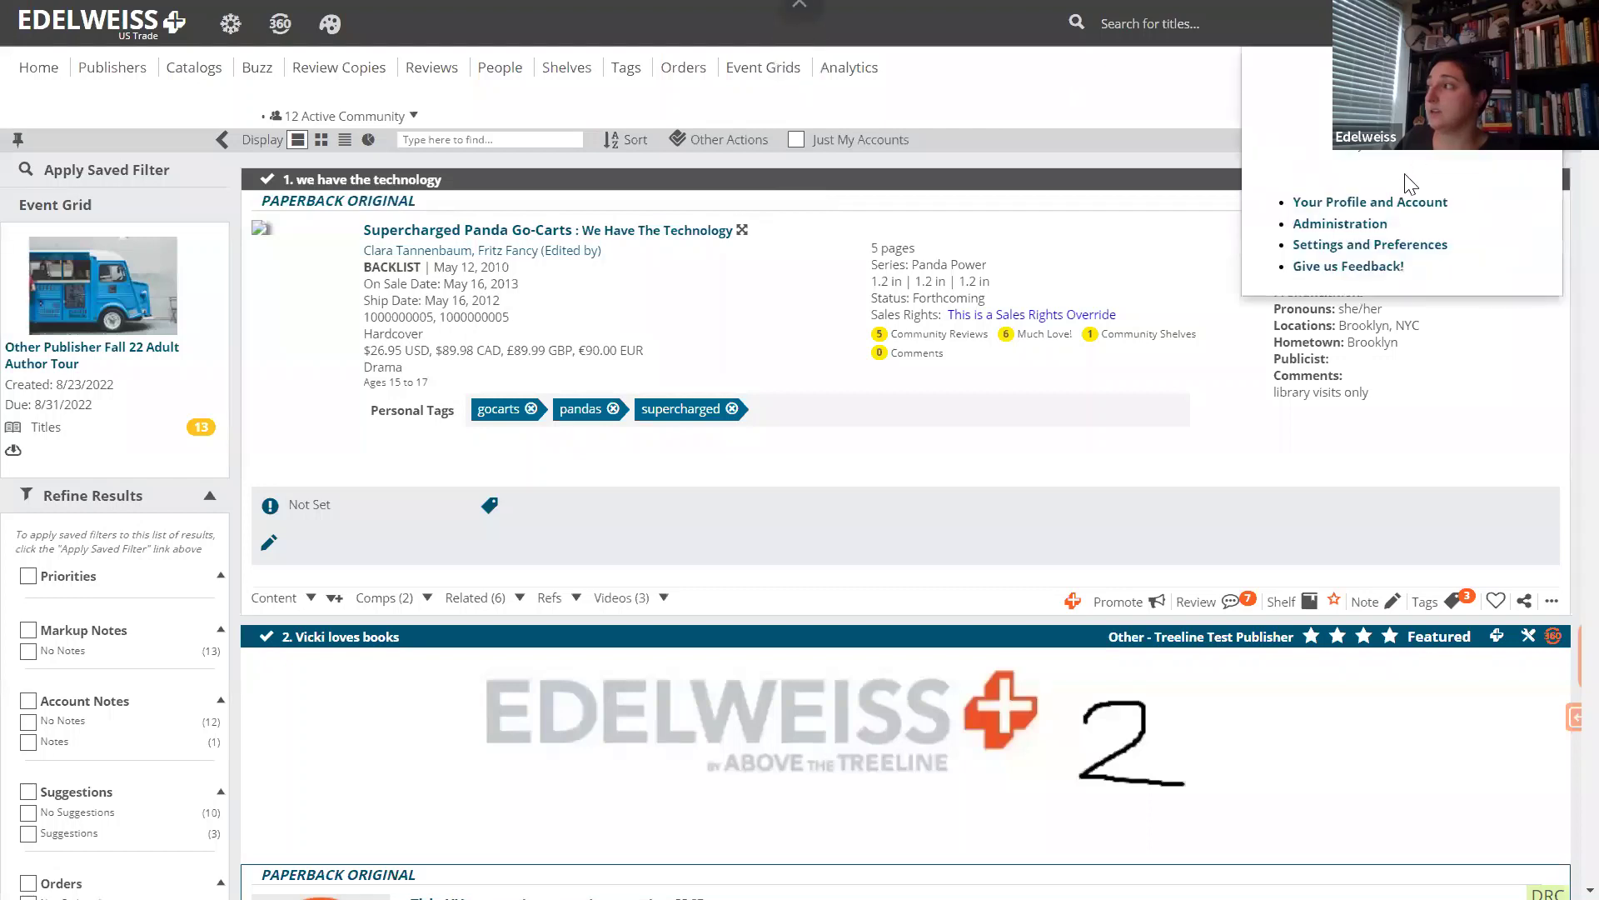
pyautogui.click(1337, 226)
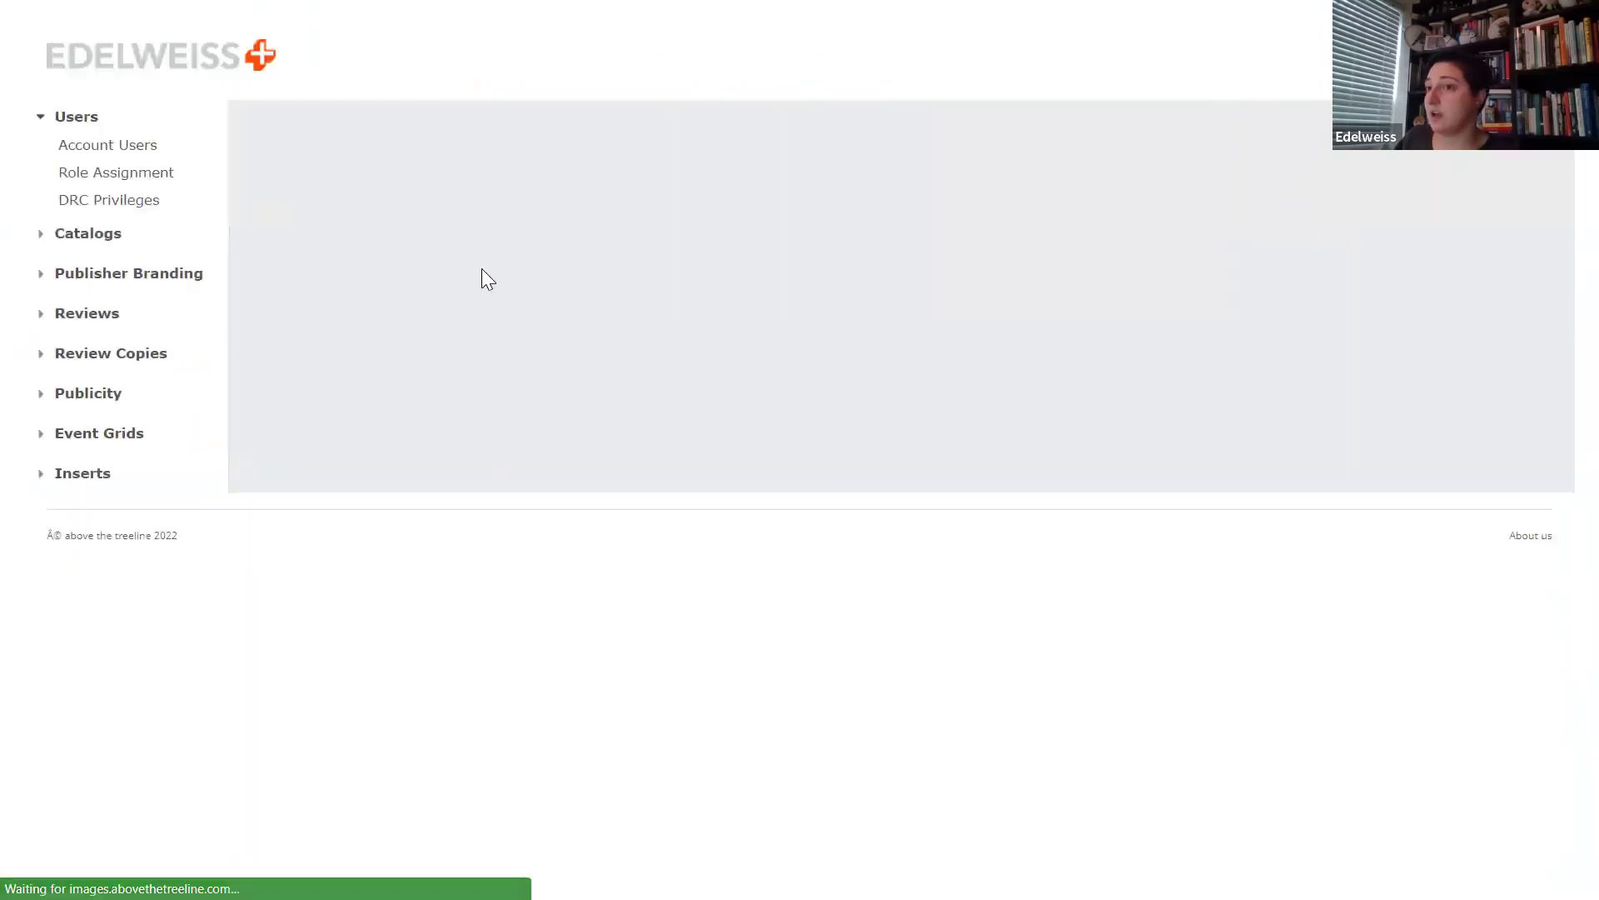
pyautogui.click(126, 431)
pyautogui.click(106, 398)
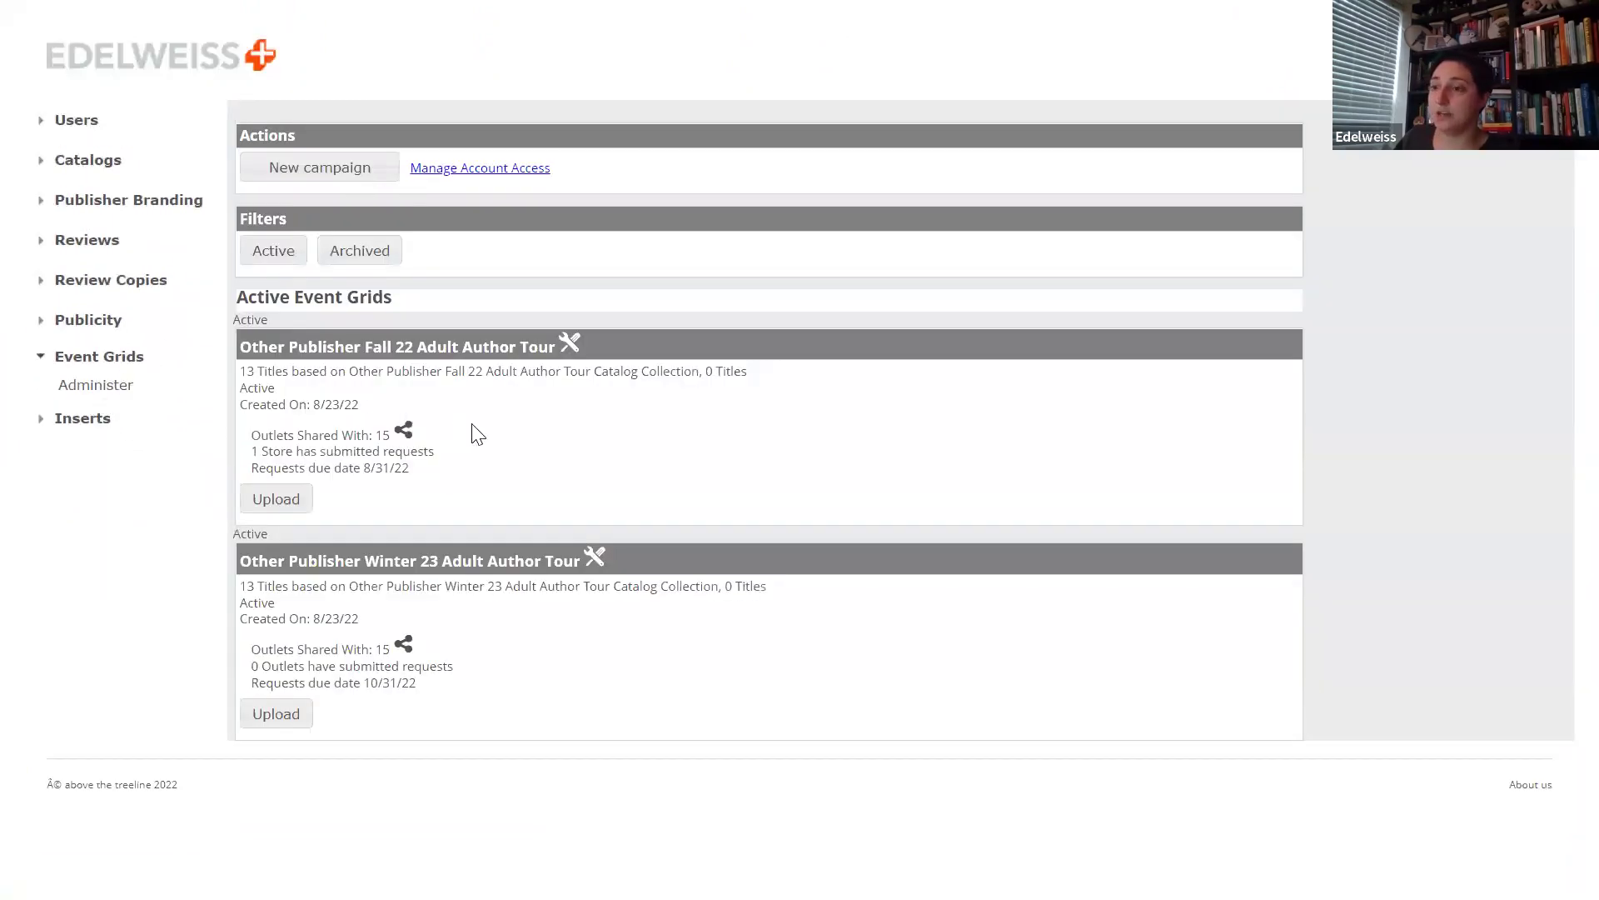
# Set the due date of the Other Publisher Fall 22 Adult Author Tour campaign to 08/22/2022 and save it.
pyautogui.click(570, 342)
pyautogui.click(748, 335)
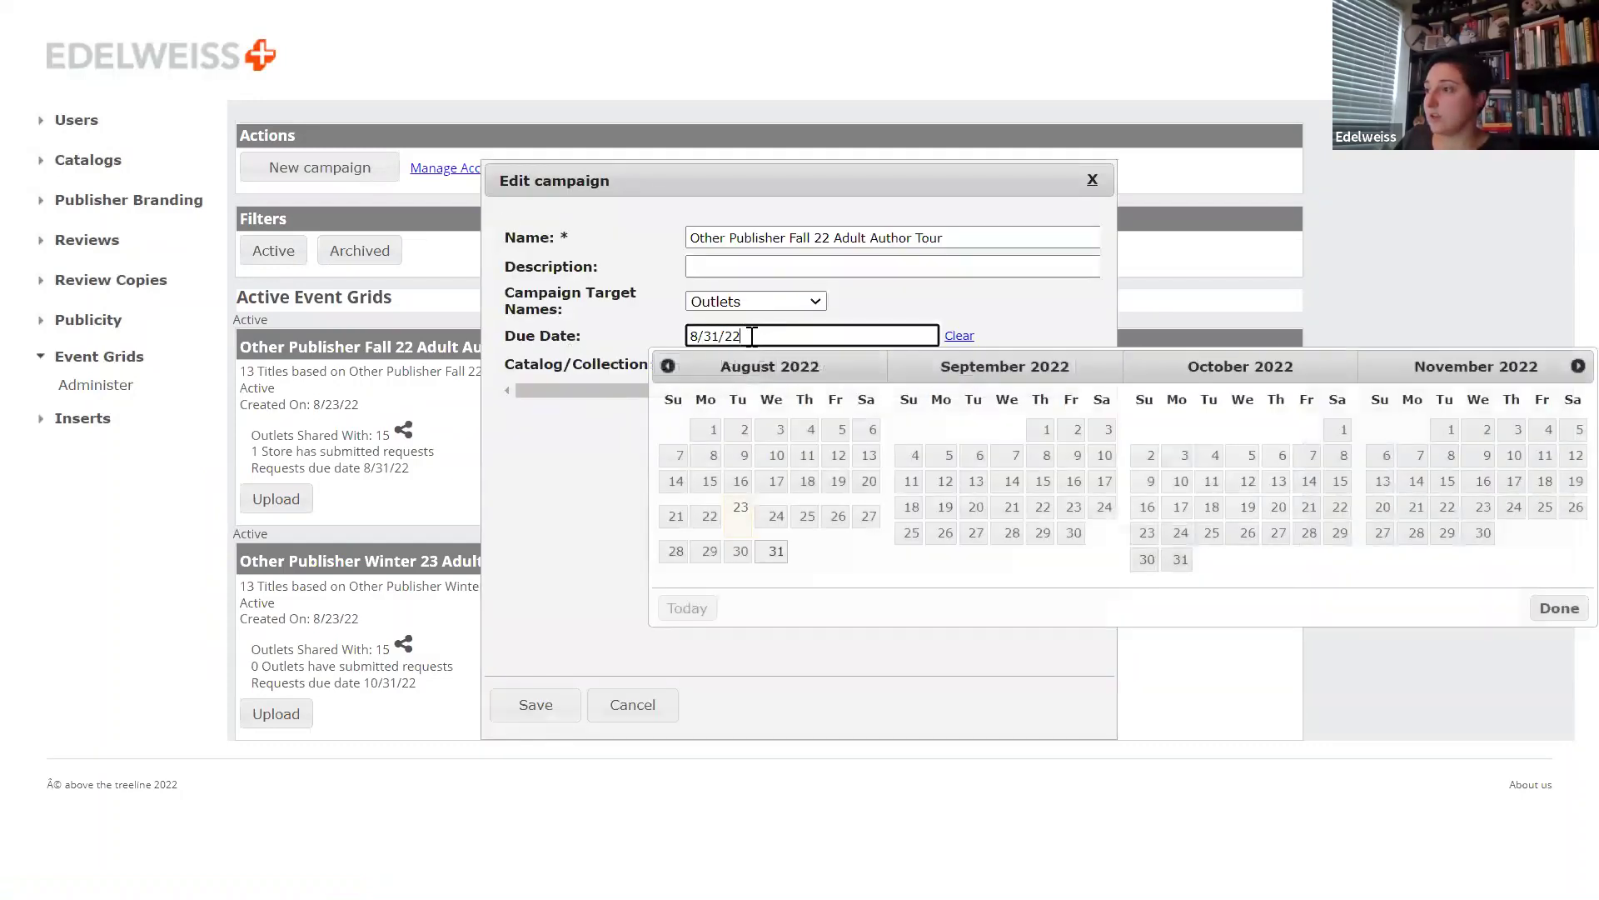
pyautogui.click(706, 512)
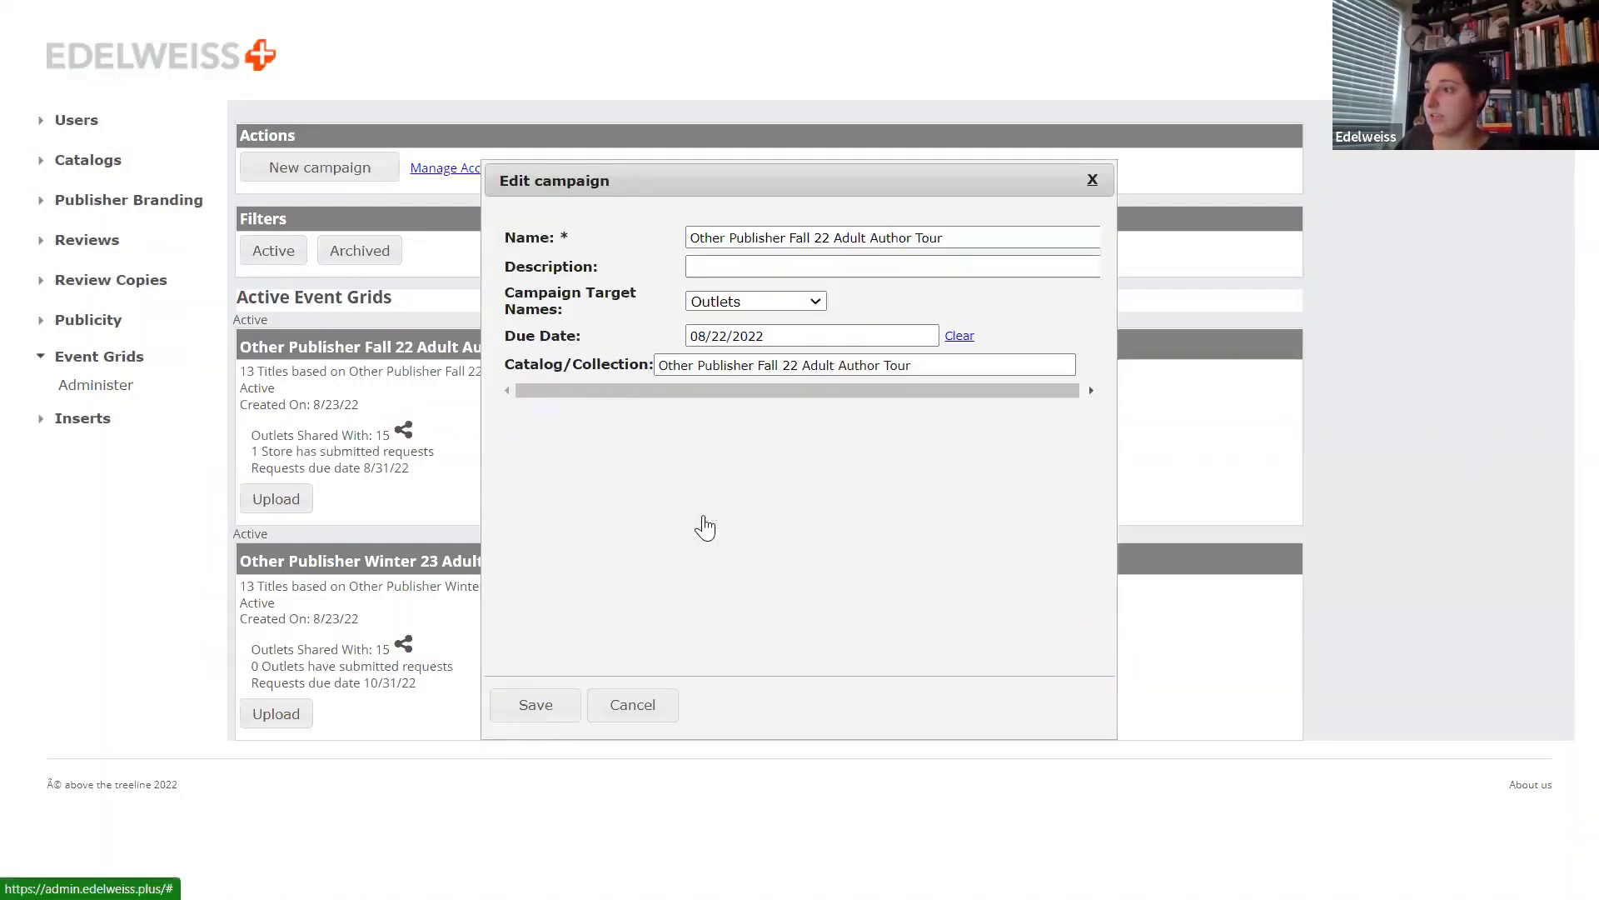
pyautogui.click(526, 708)
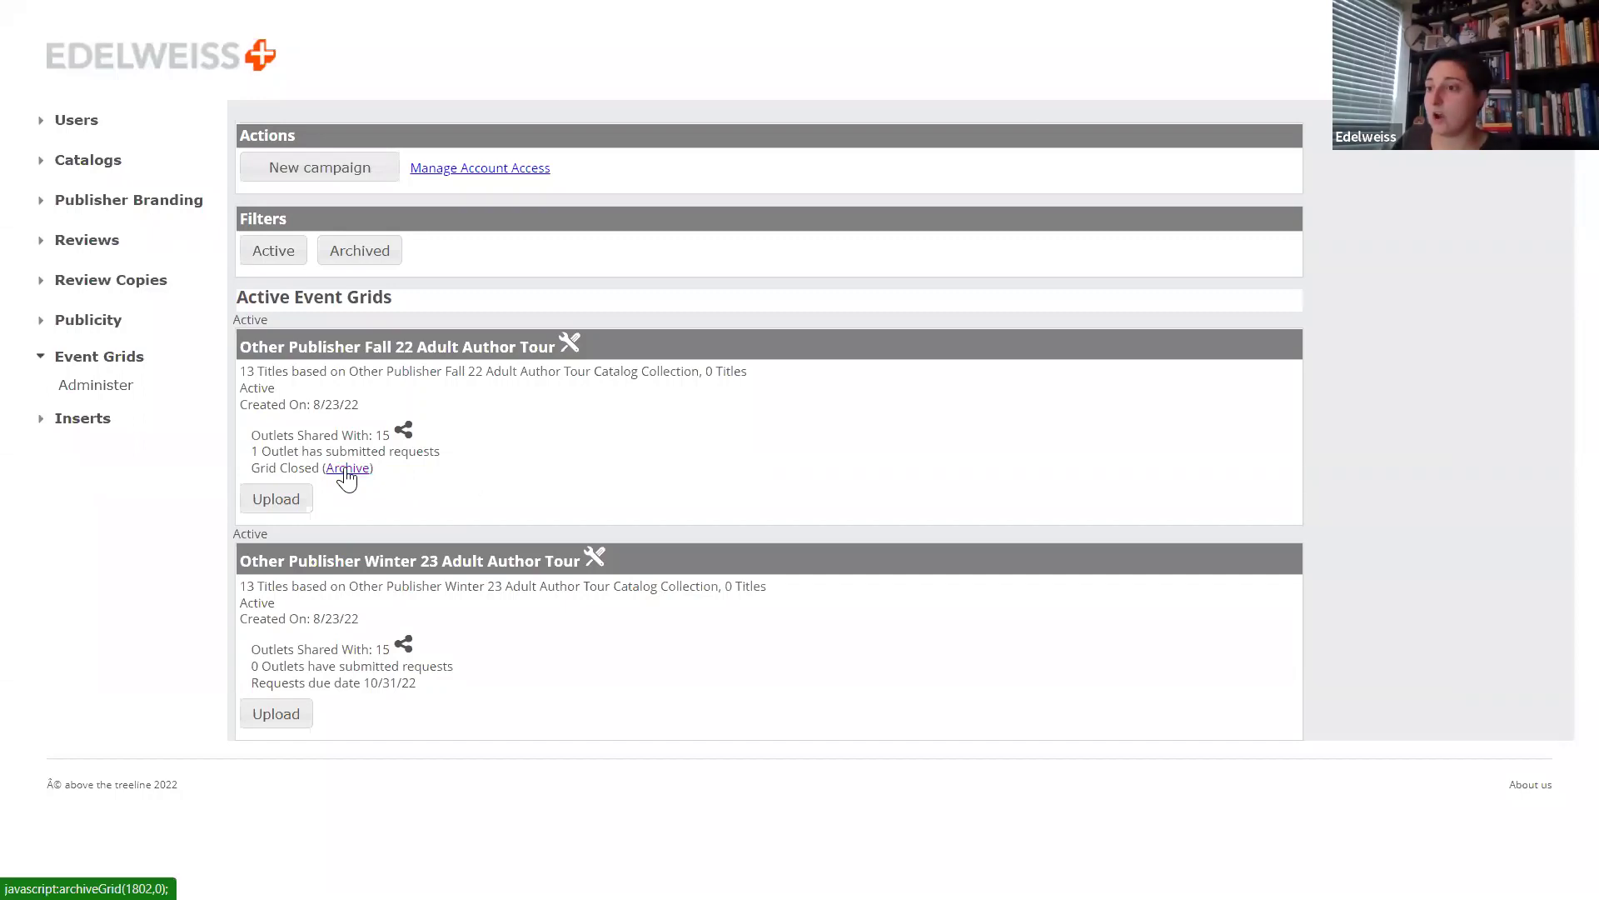
# Archive the closed Other Publisher Fall 22 Adult Author Tour grid for all users and locate it among the archived event grids.
pyautogui.click(345, 469)
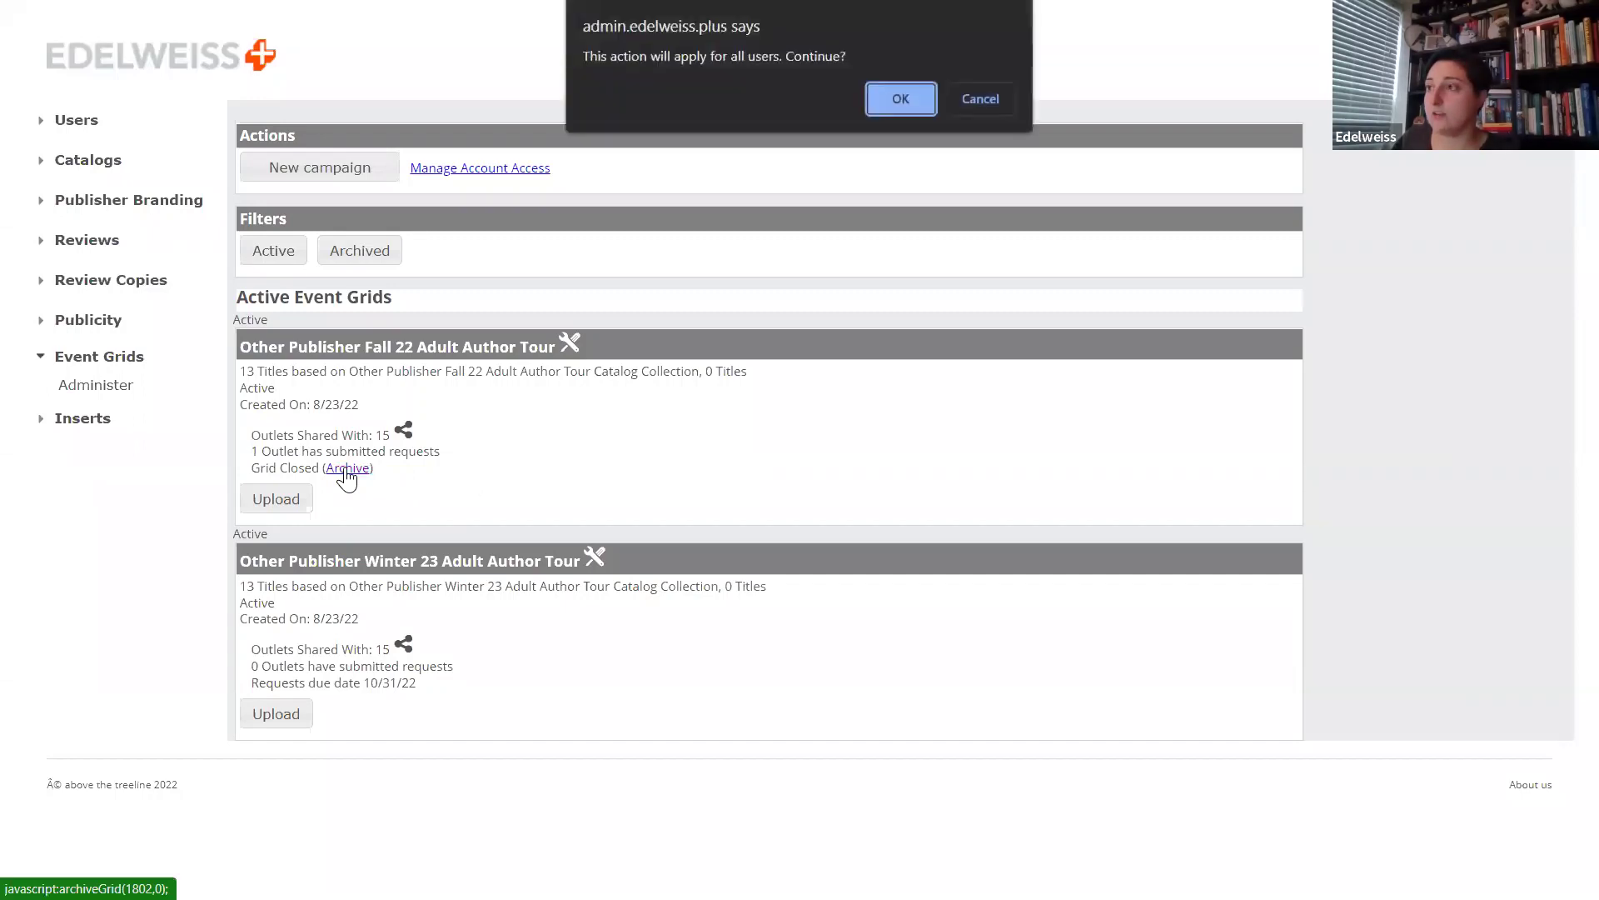
pyautogui.click(900, 98)
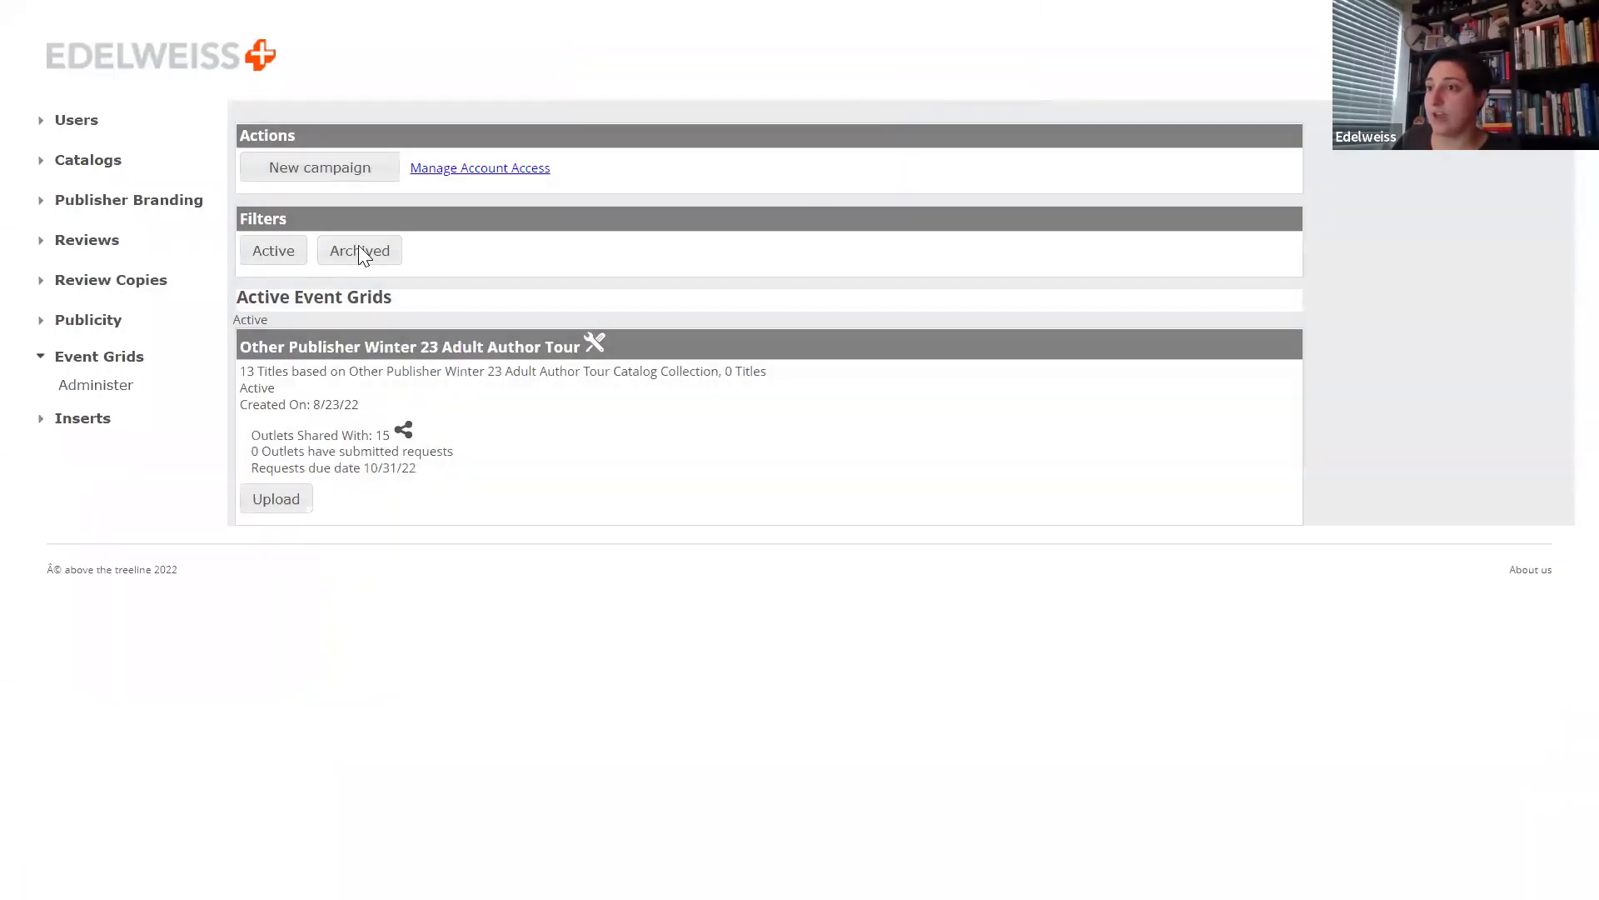
pyautogui.click(380, 248)
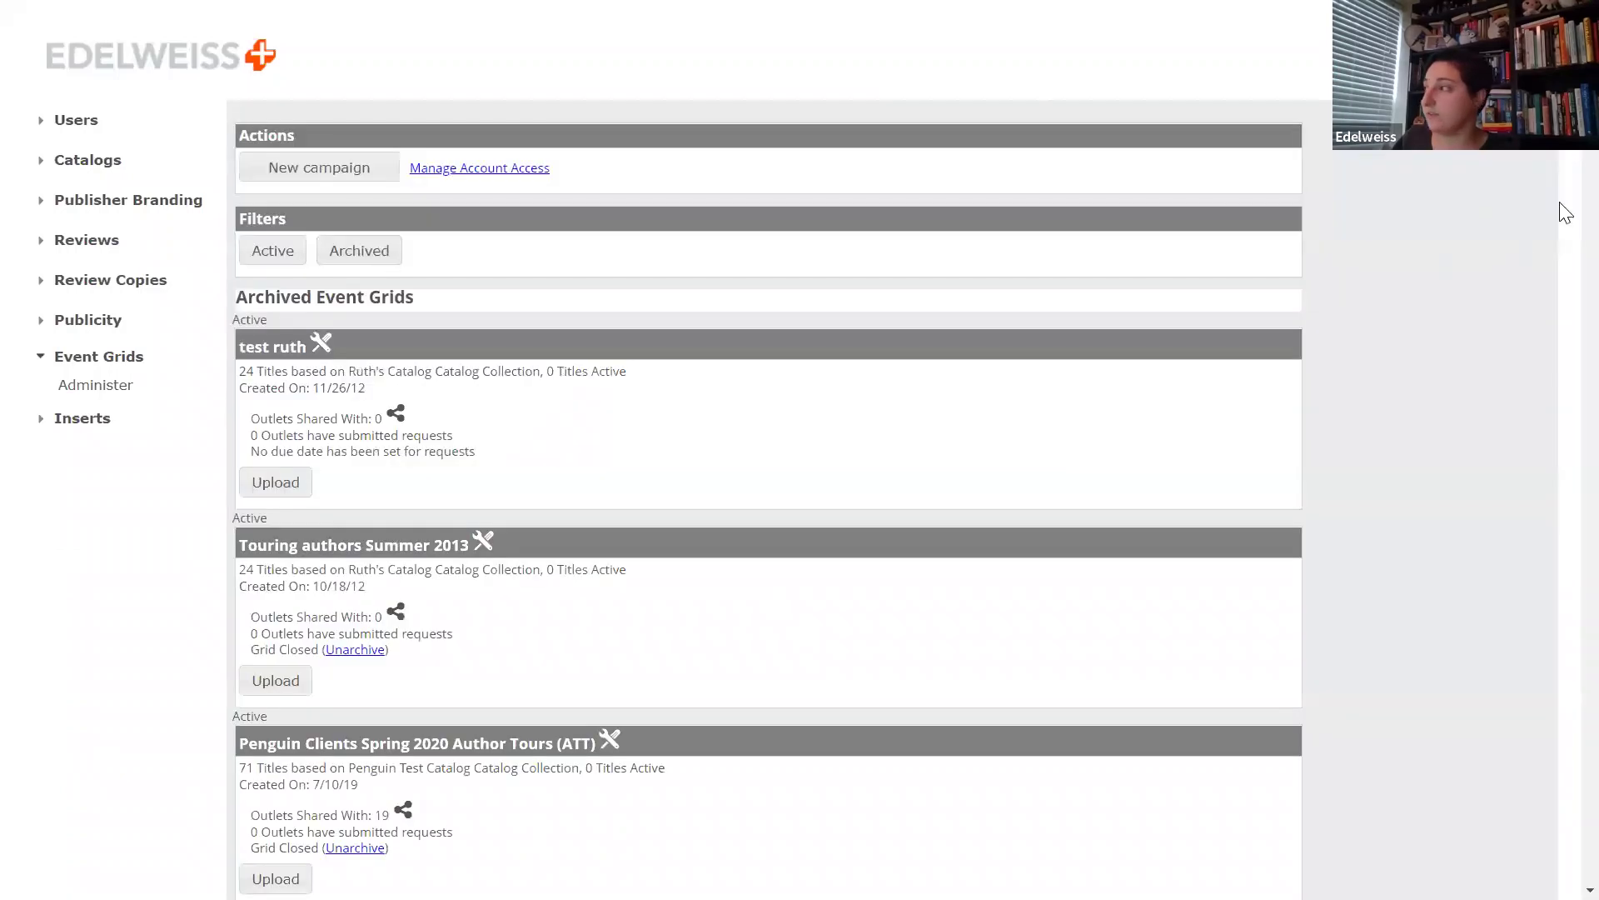
pyautogui.scroll(-20, 1560, 636)
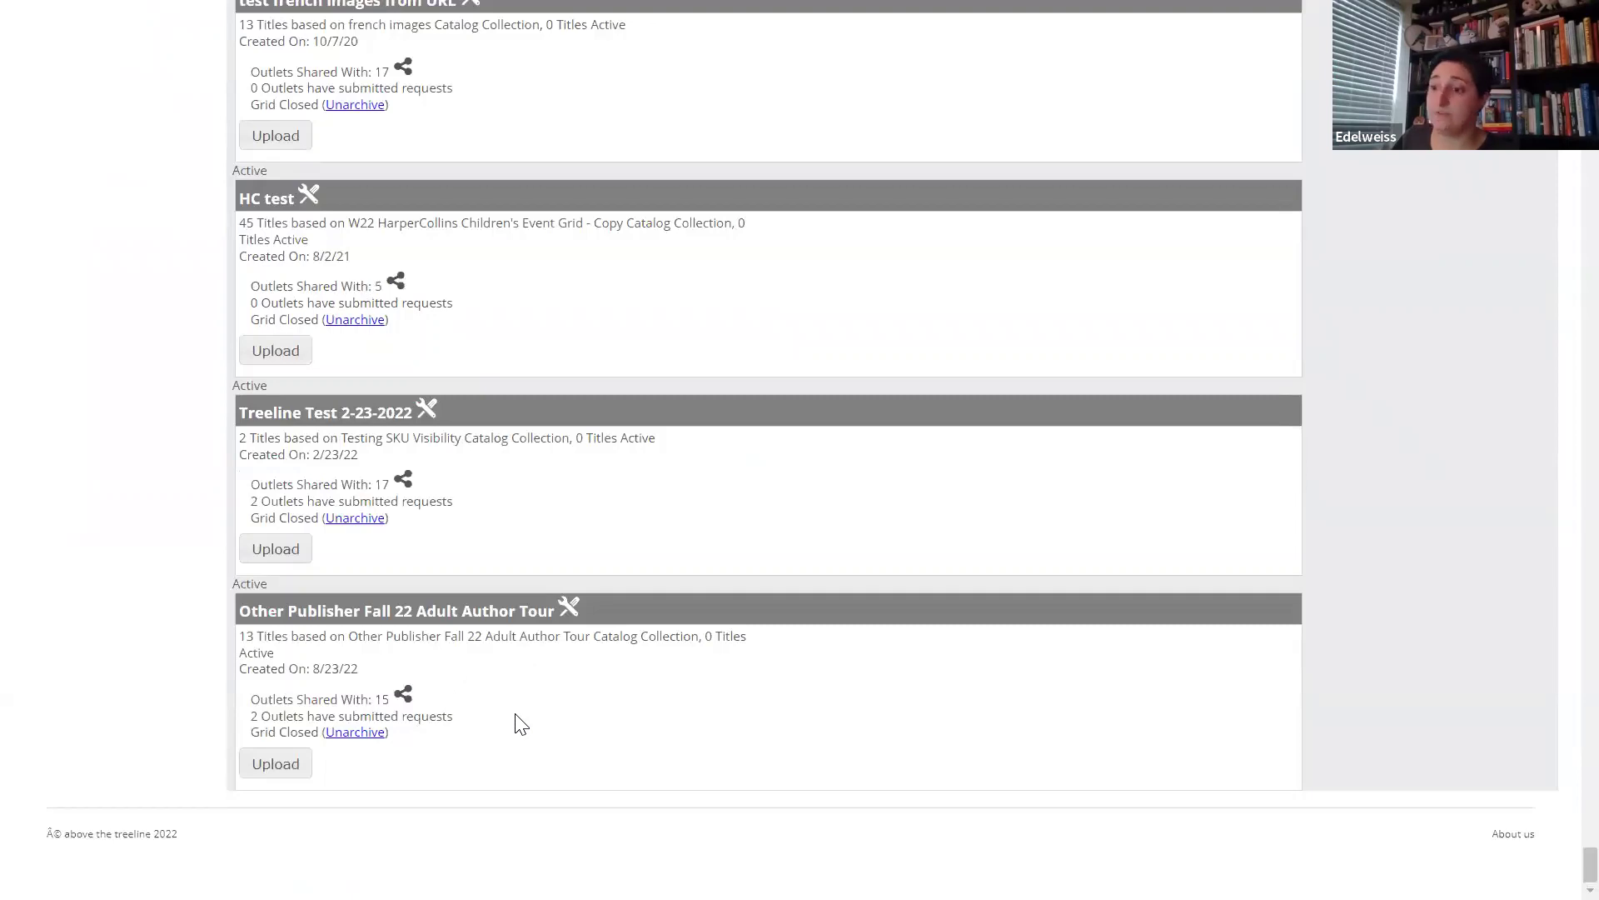
# Unarchive the Other Publisher Fall 22 Adult Author Tour grid for all users and return to the active event grids.
pyautogui.click(340, 733)
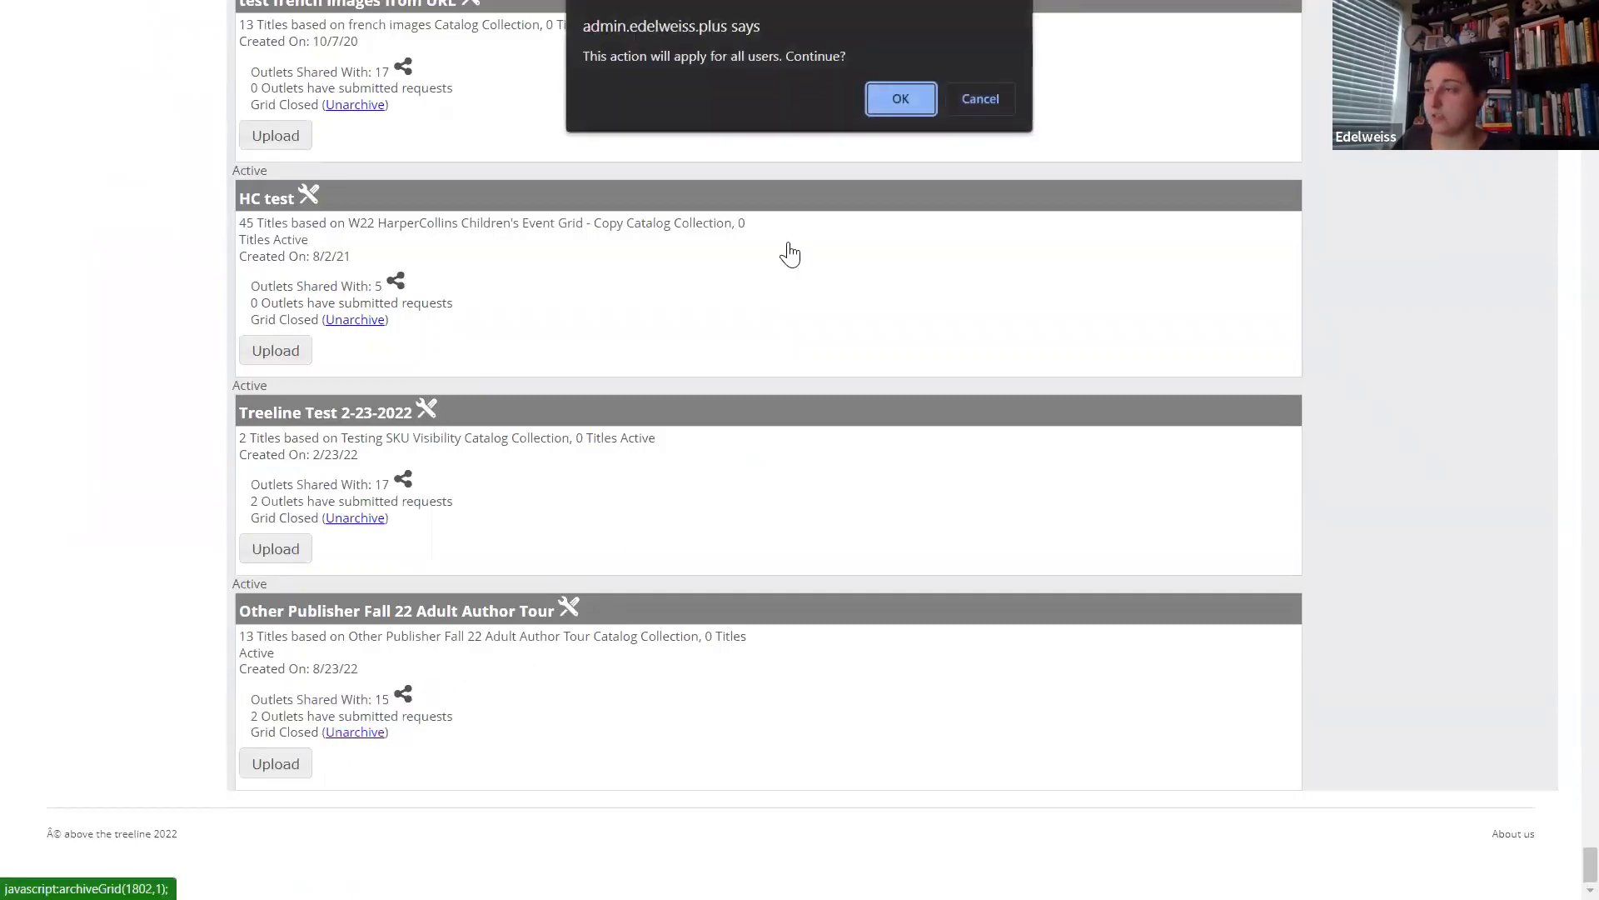
pyautogui.click(904, 91)
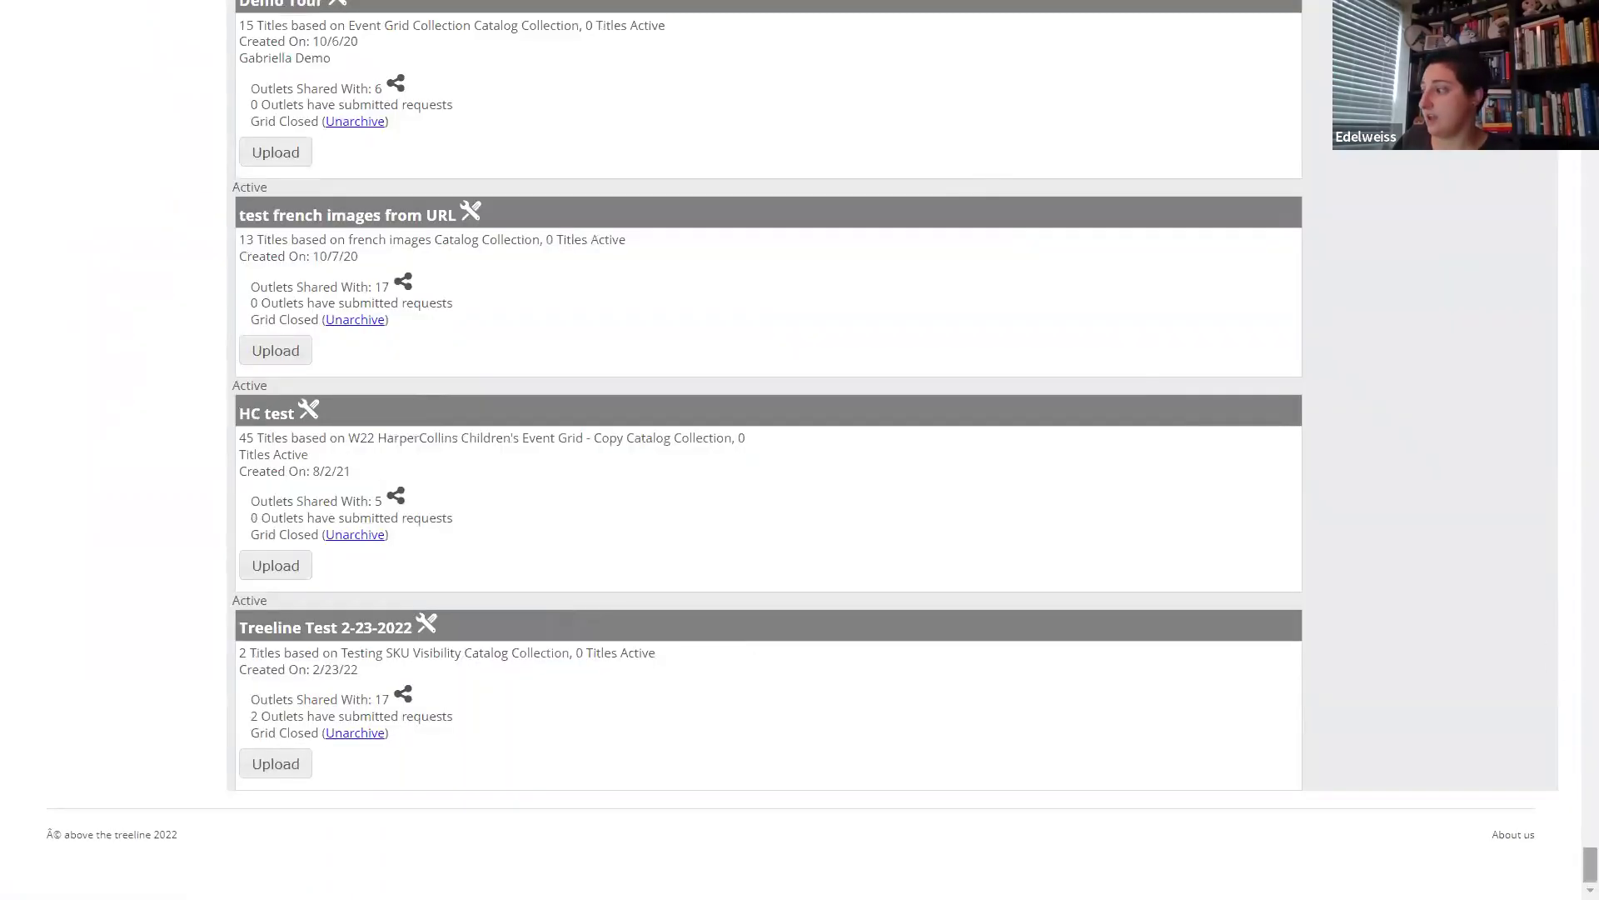
pyautogui.scroll(15, 392, 300)
pyautogui.click(270, 250)
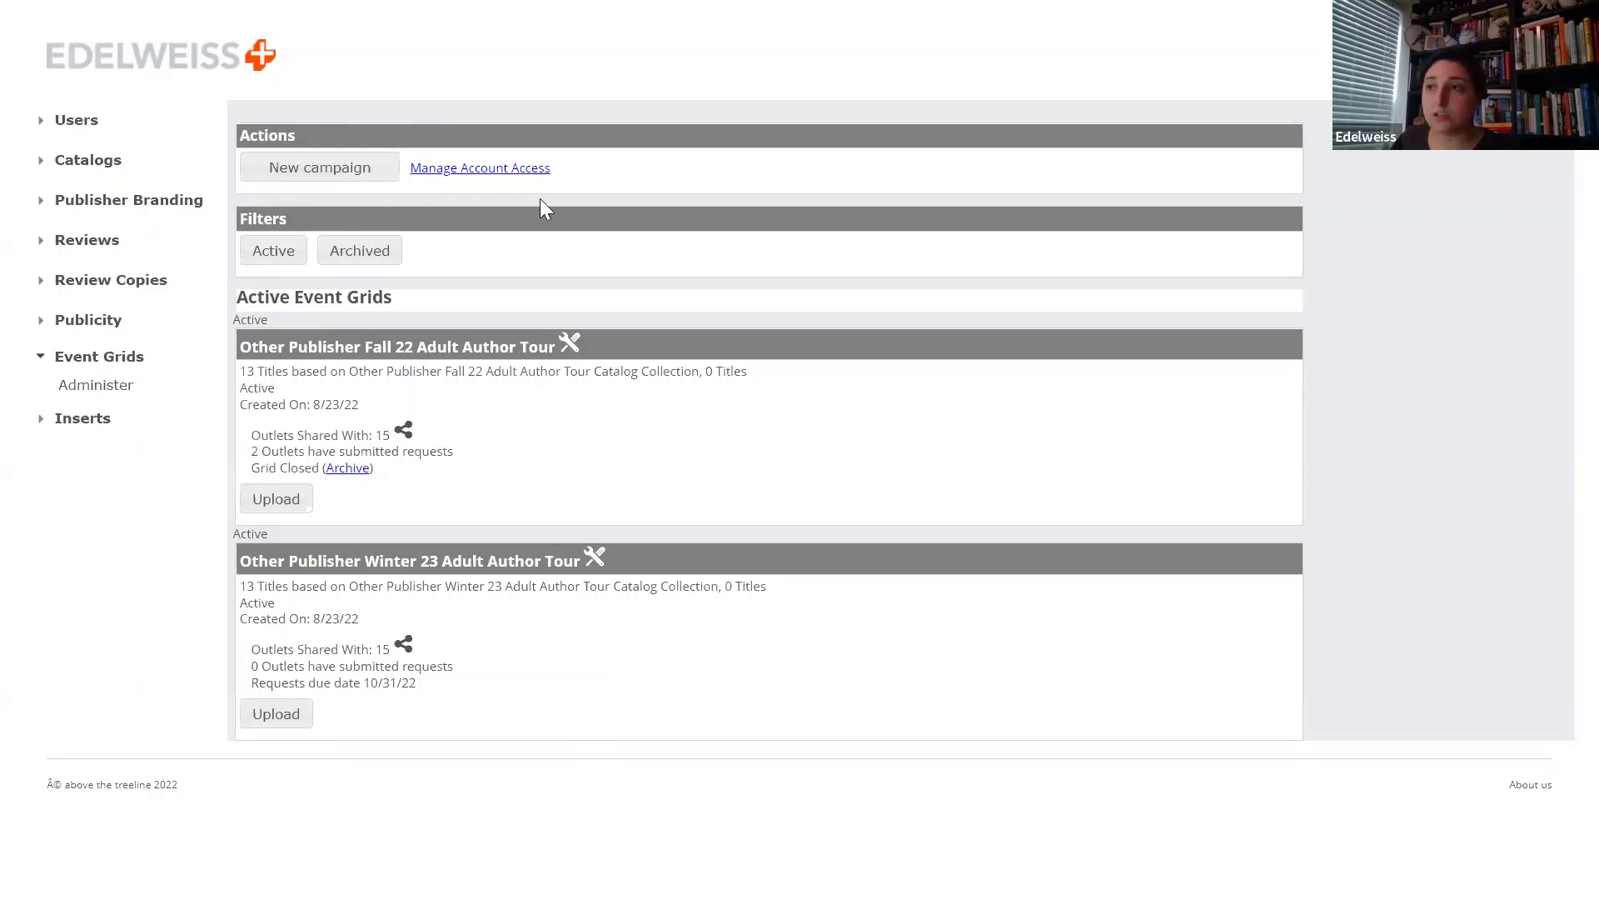
# In the individual contacts, add the Indie Bookstore and Above the Treeline contacts to a group named event access.
pyautogui.click(150, 65)
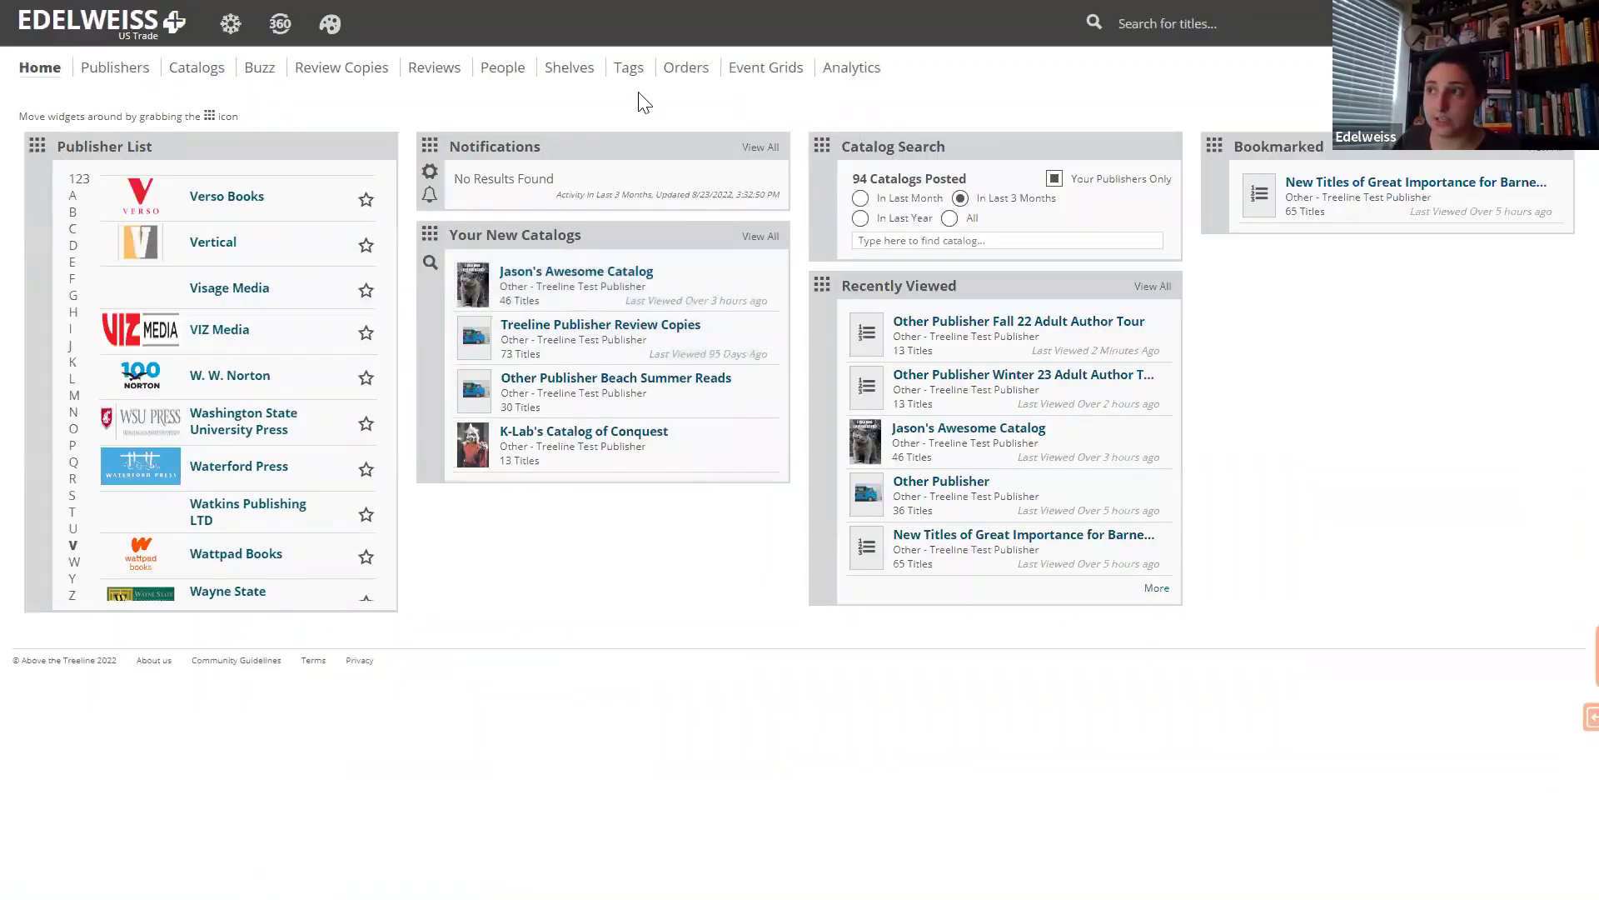
pyautogui.click(496, 73)
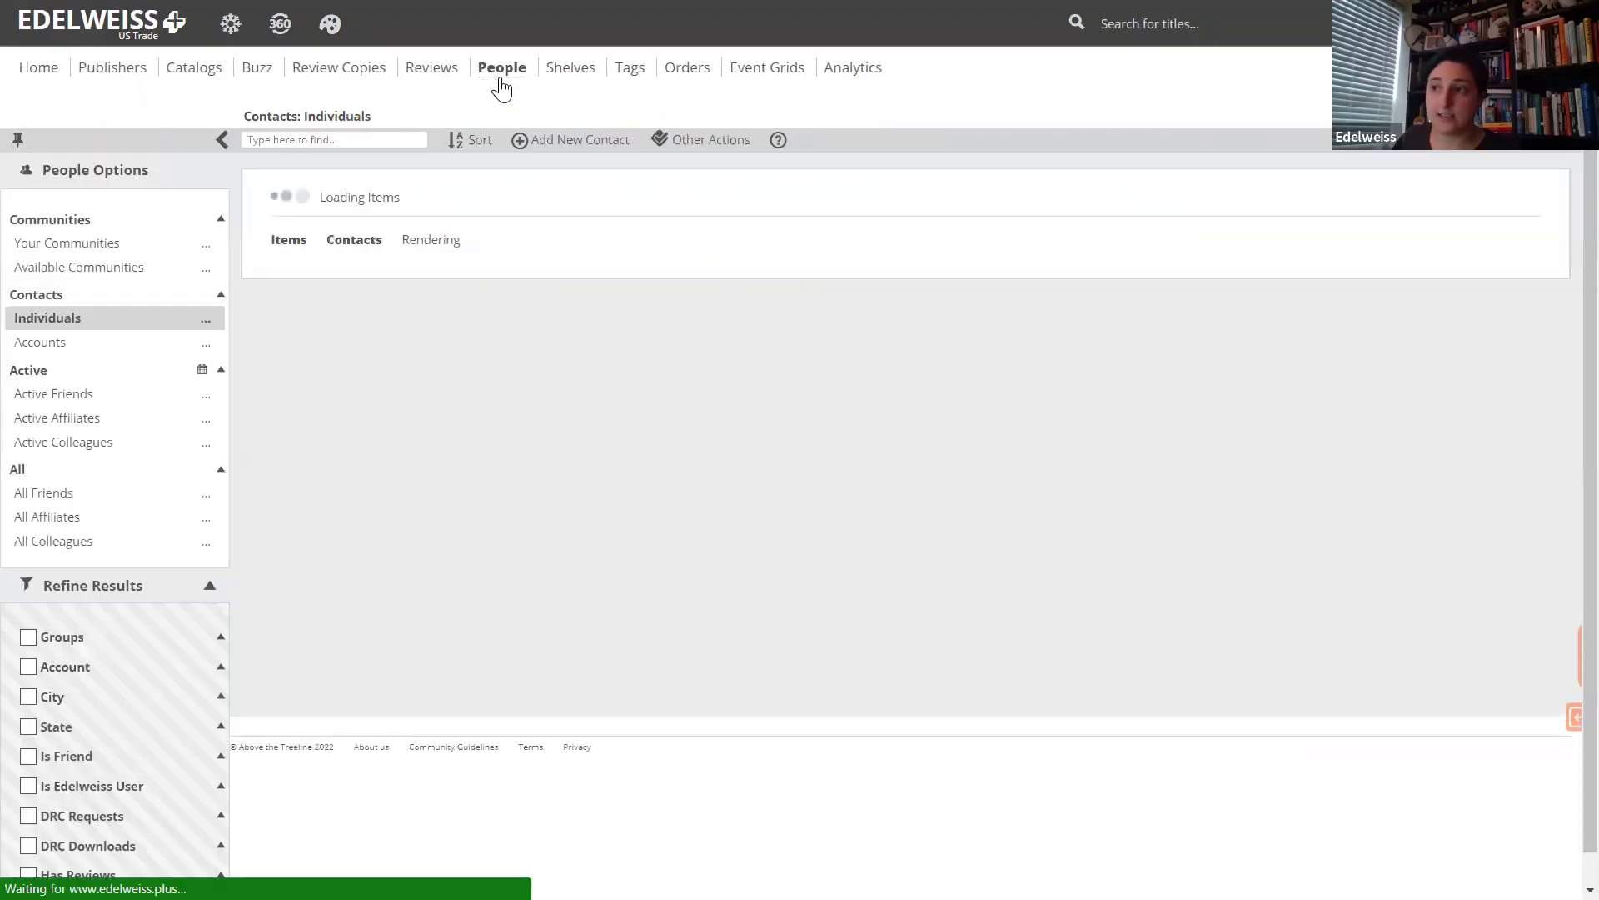
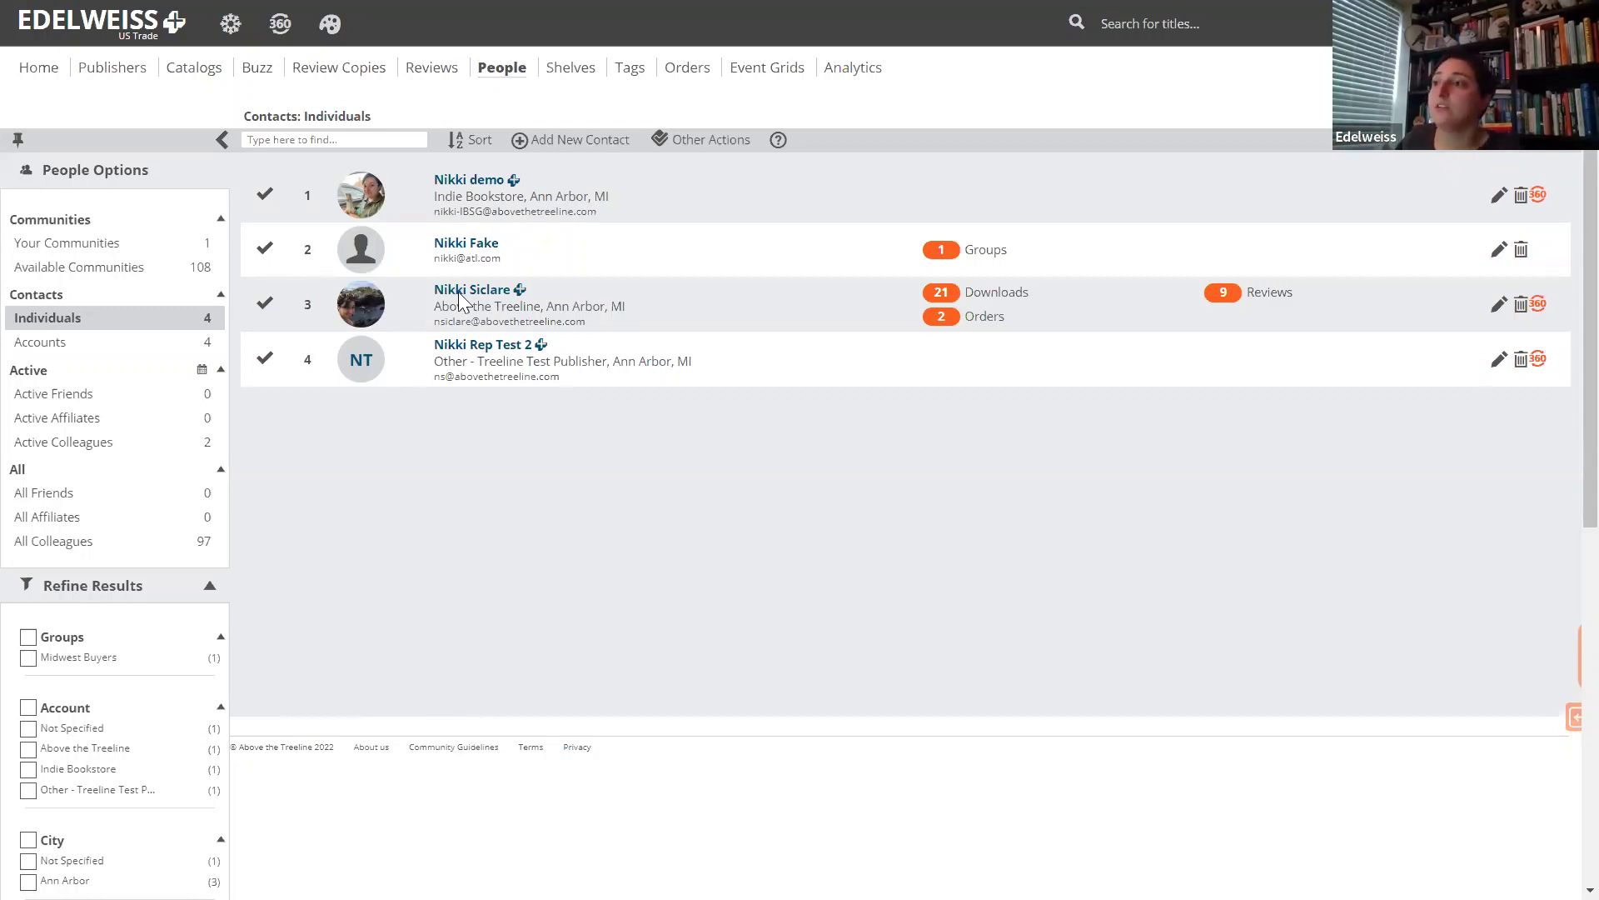
pyautogui.click(263, 198)
pyautogui.click(265, 307)
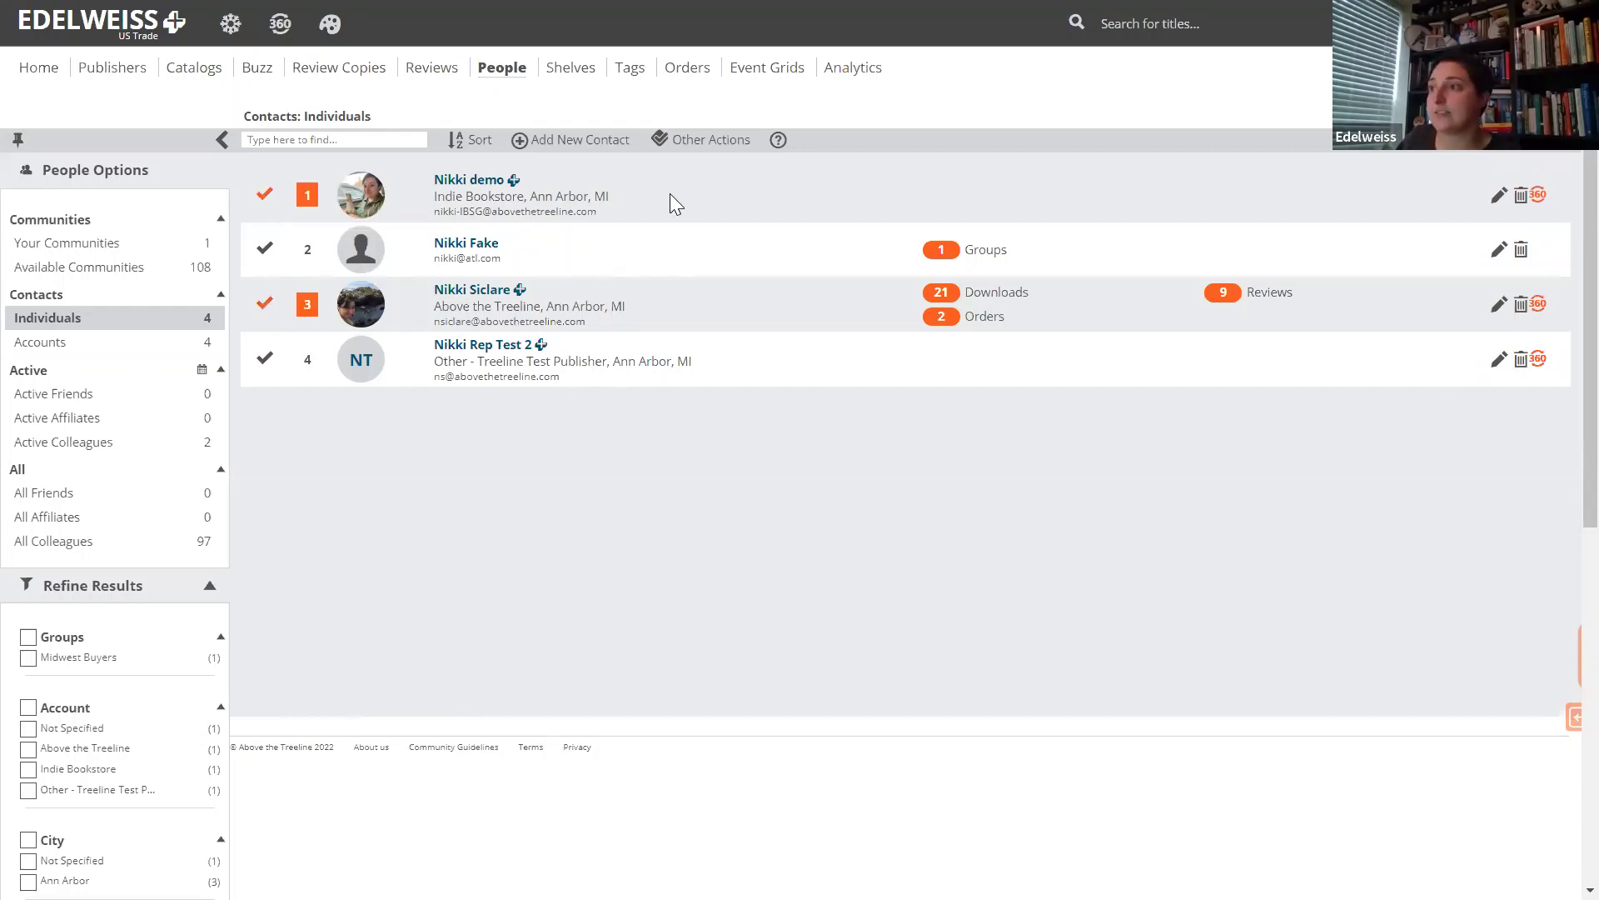
pyautogui.click(694, 147)
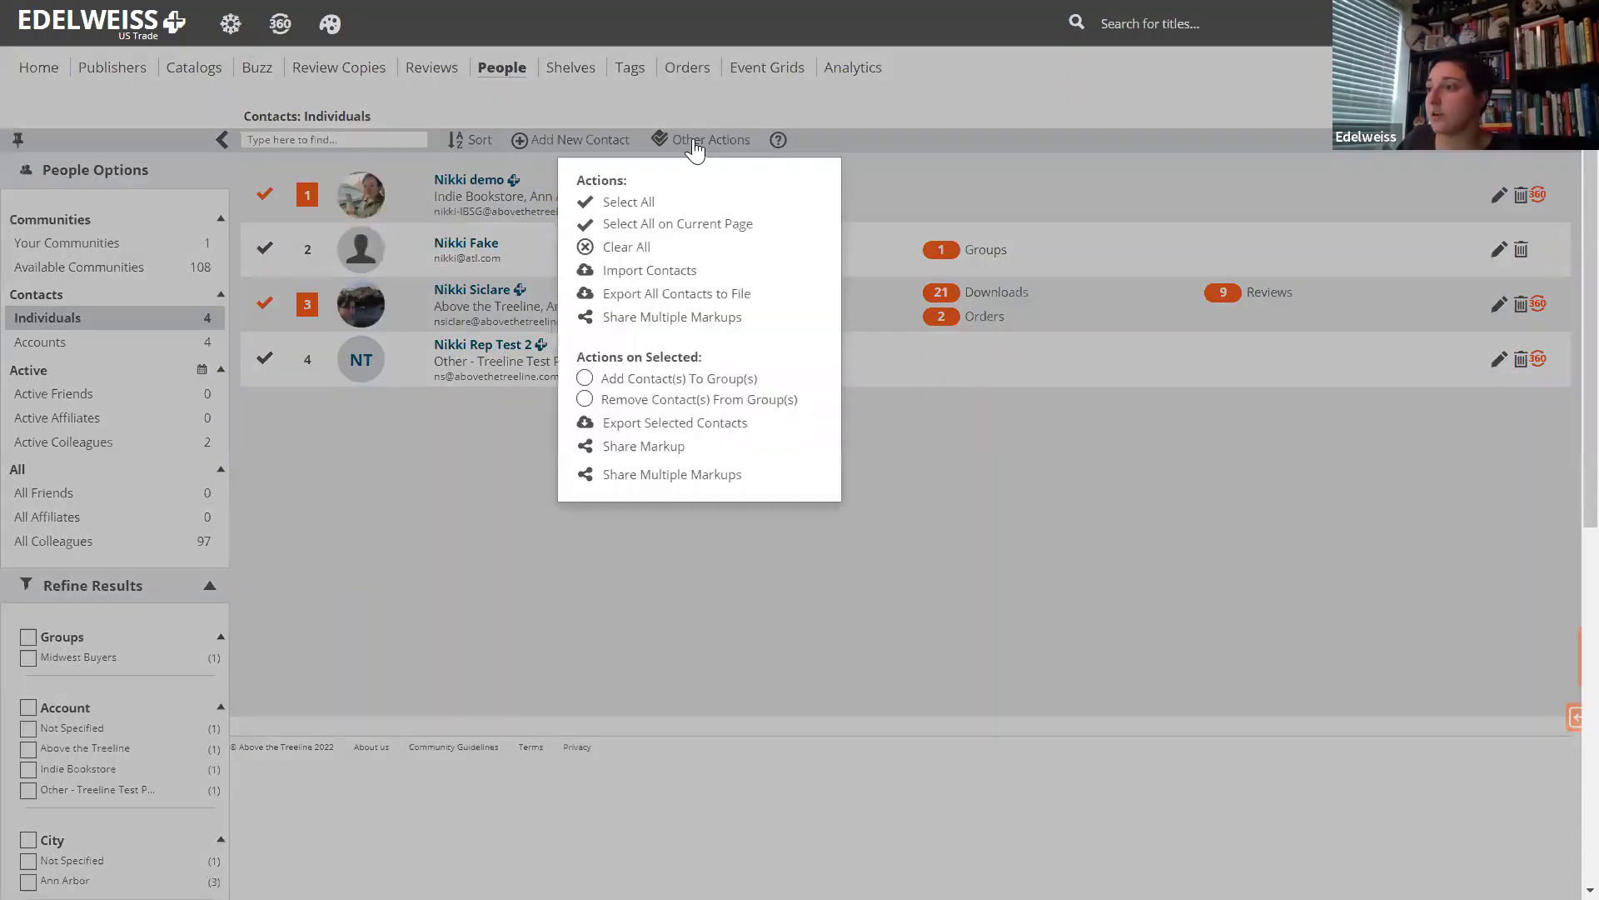
pyautogui.click(587, 381)
pyautogui.click(733, 579)
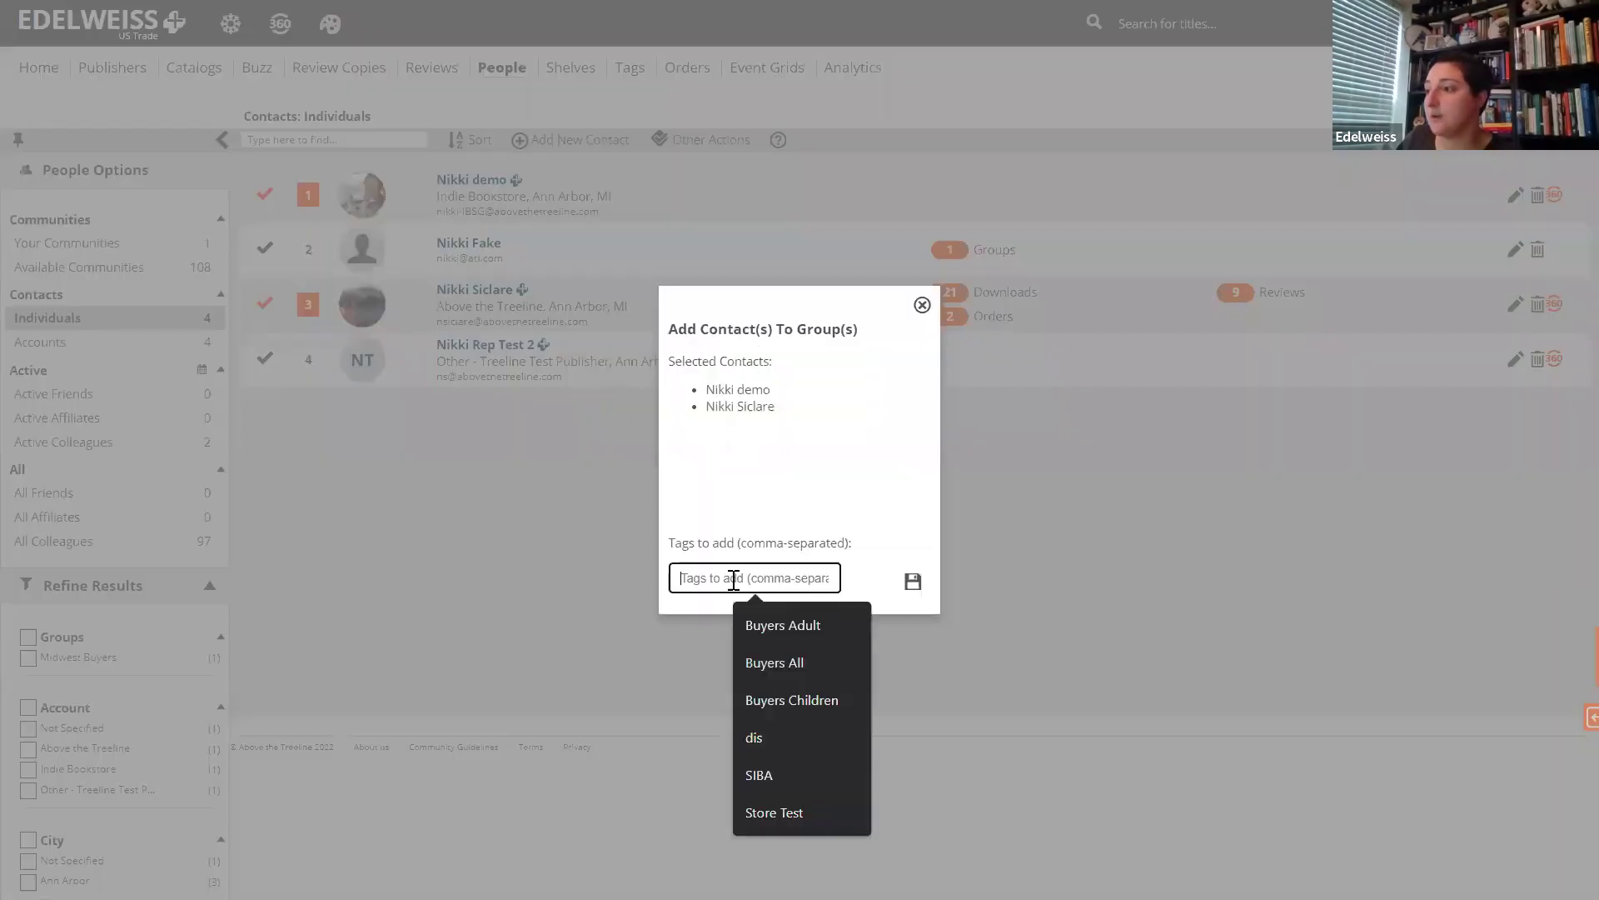
pyautogui.write('event access')
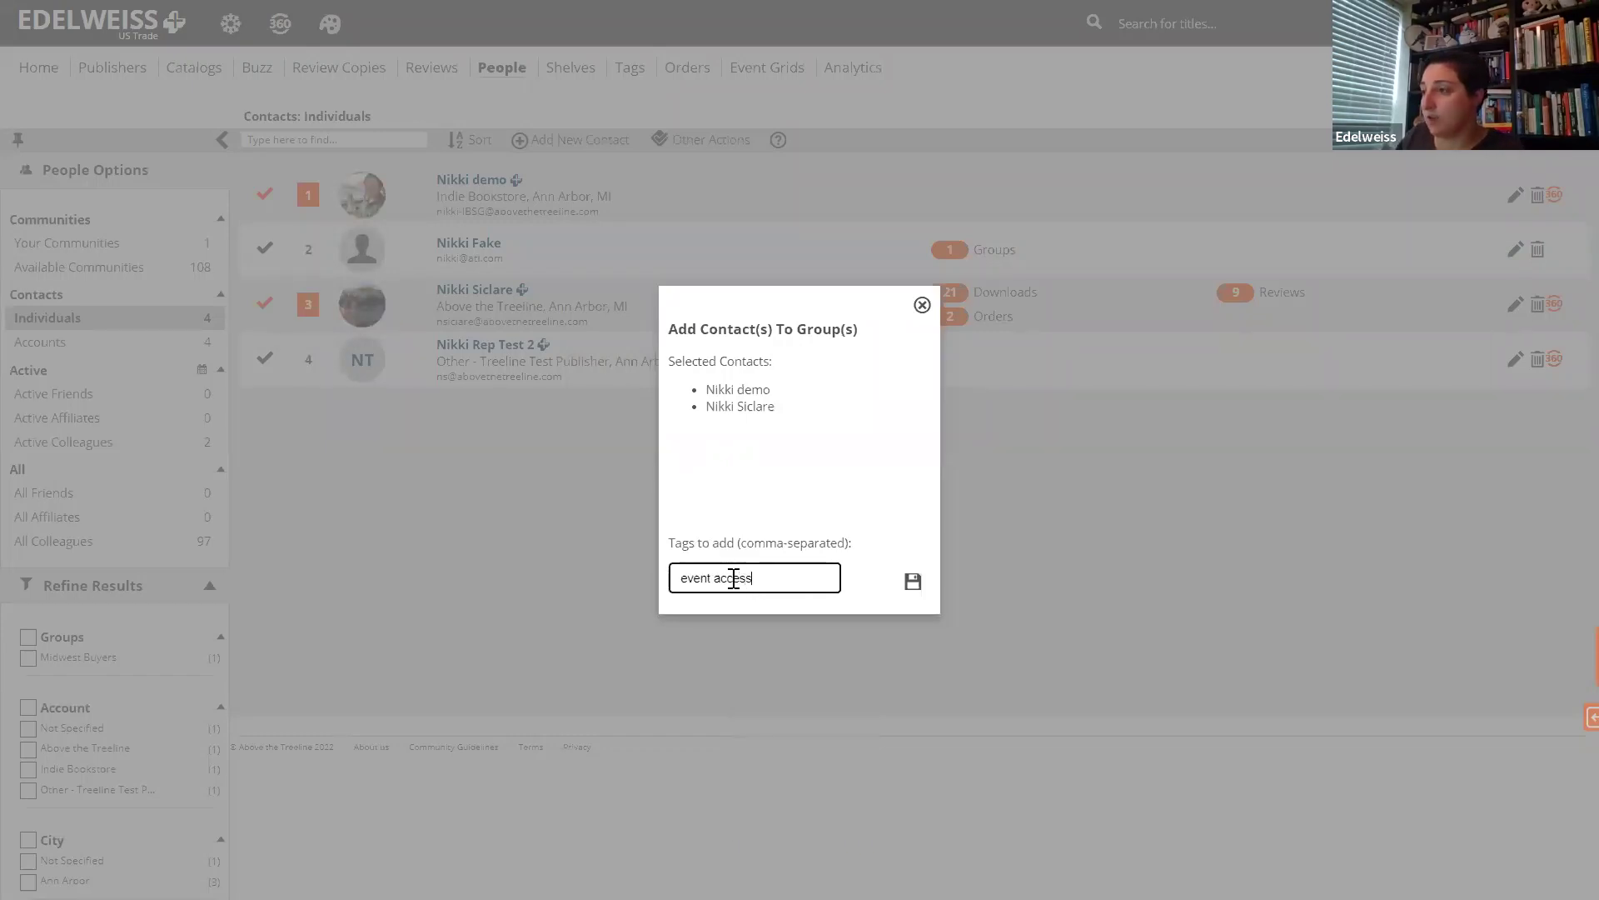
pyautogui.click(914, 581)
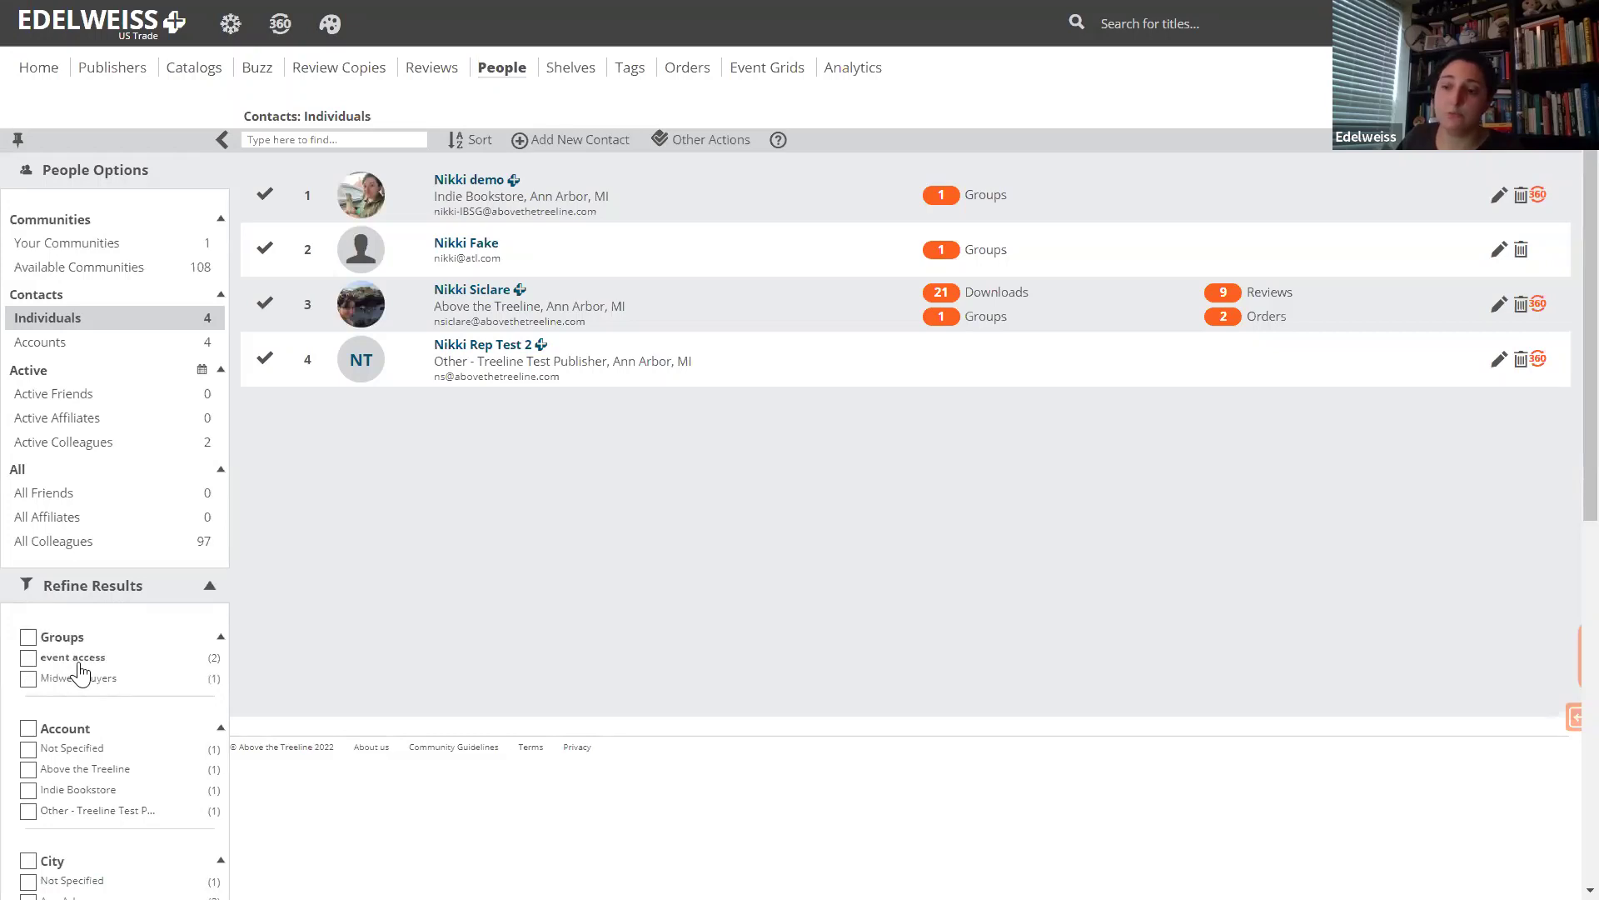
# From the event access group, turn off Event Grids access for the Indie Bookstore contact and remove that contact from the group.
pyautogui.click(29, 659)
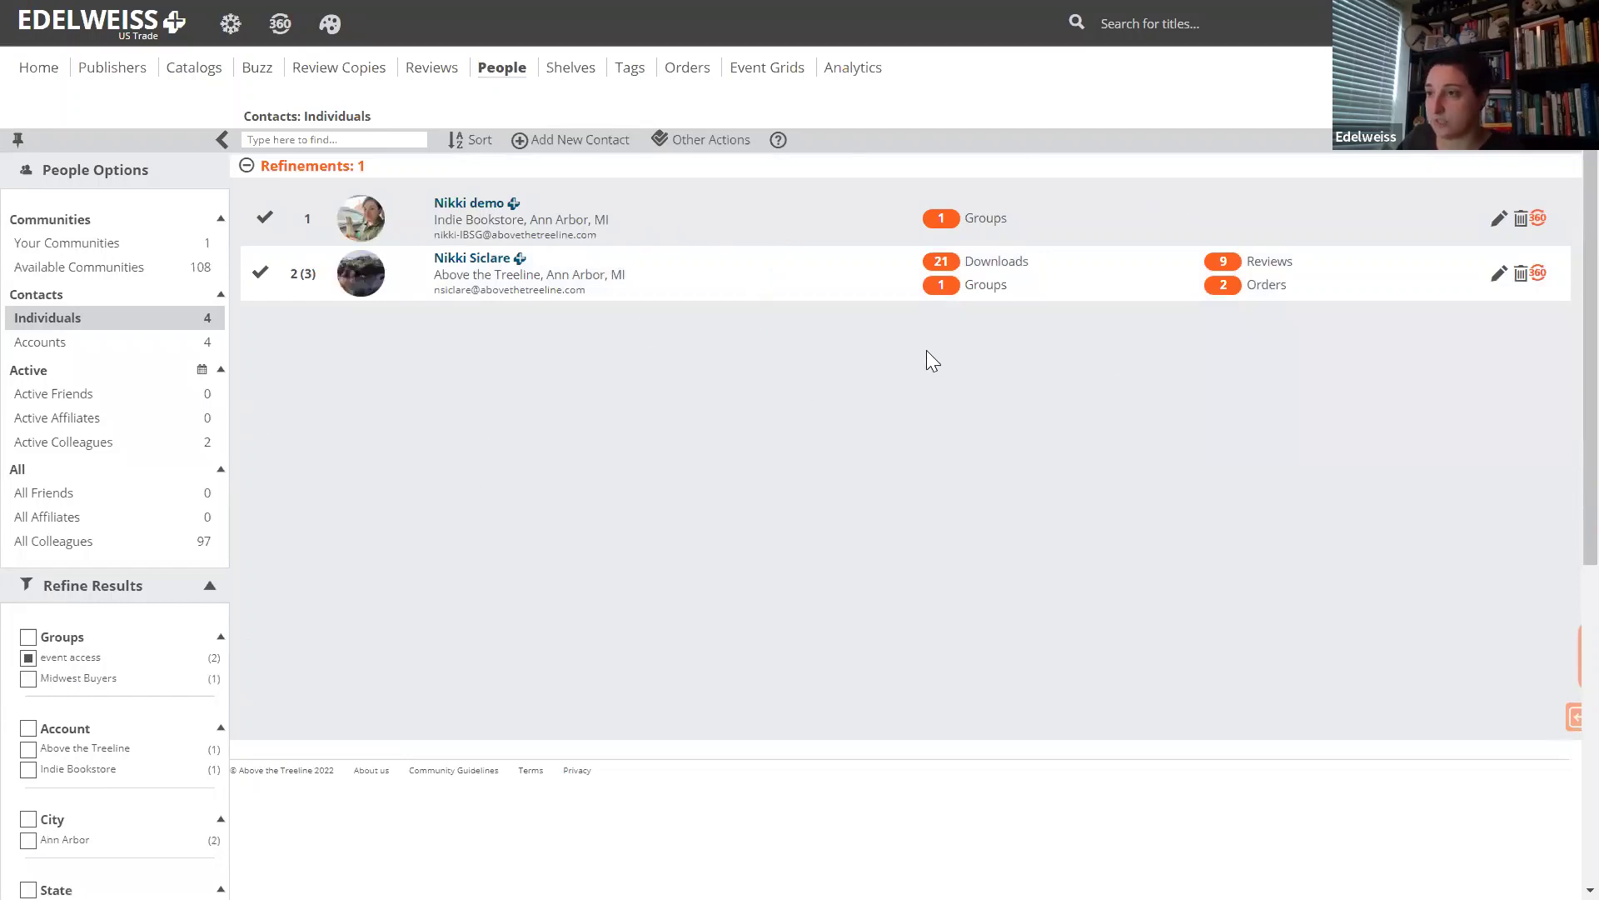
pyautogui.click(1499, 220)
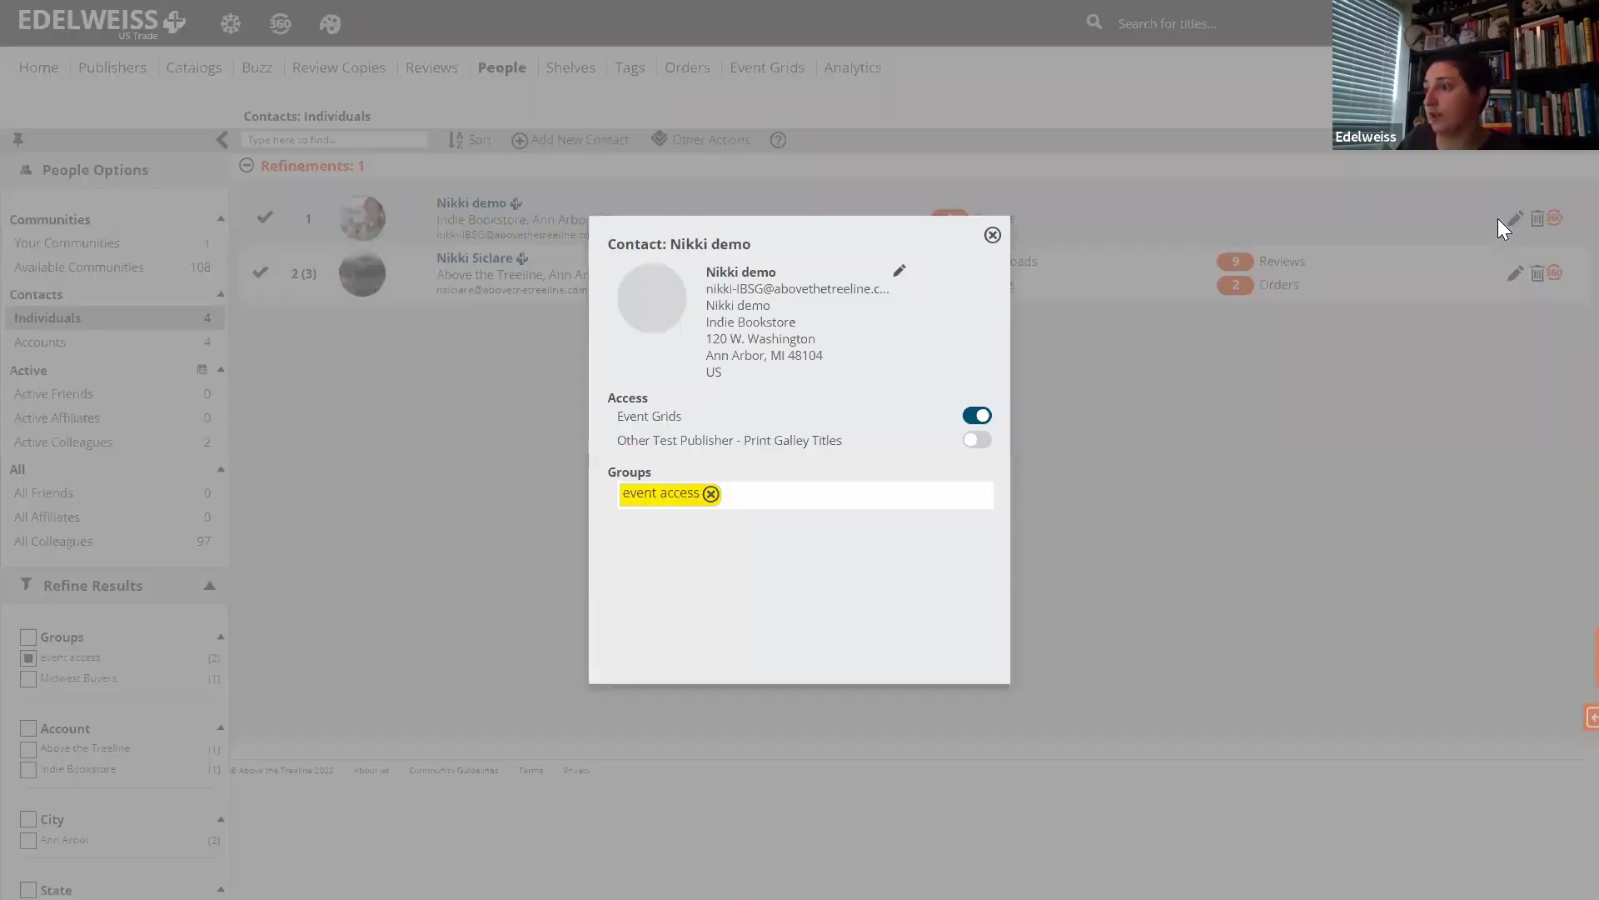
pyautogui.click(978, 415)
pyautogui.click(712, 497)
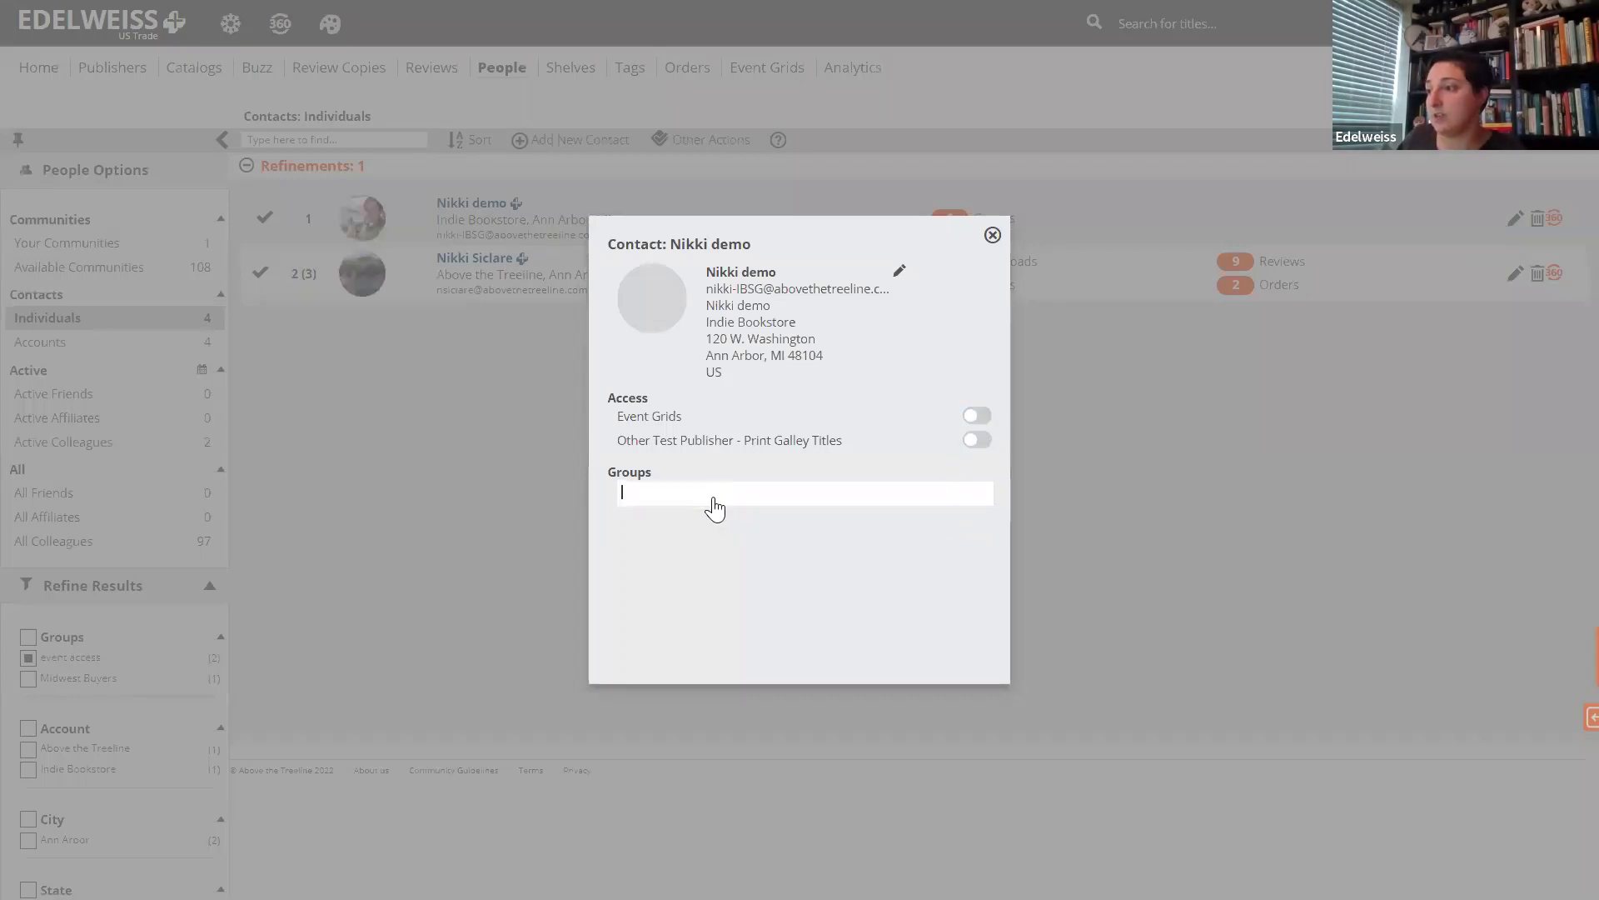
pyautogui.click(1094, 482)
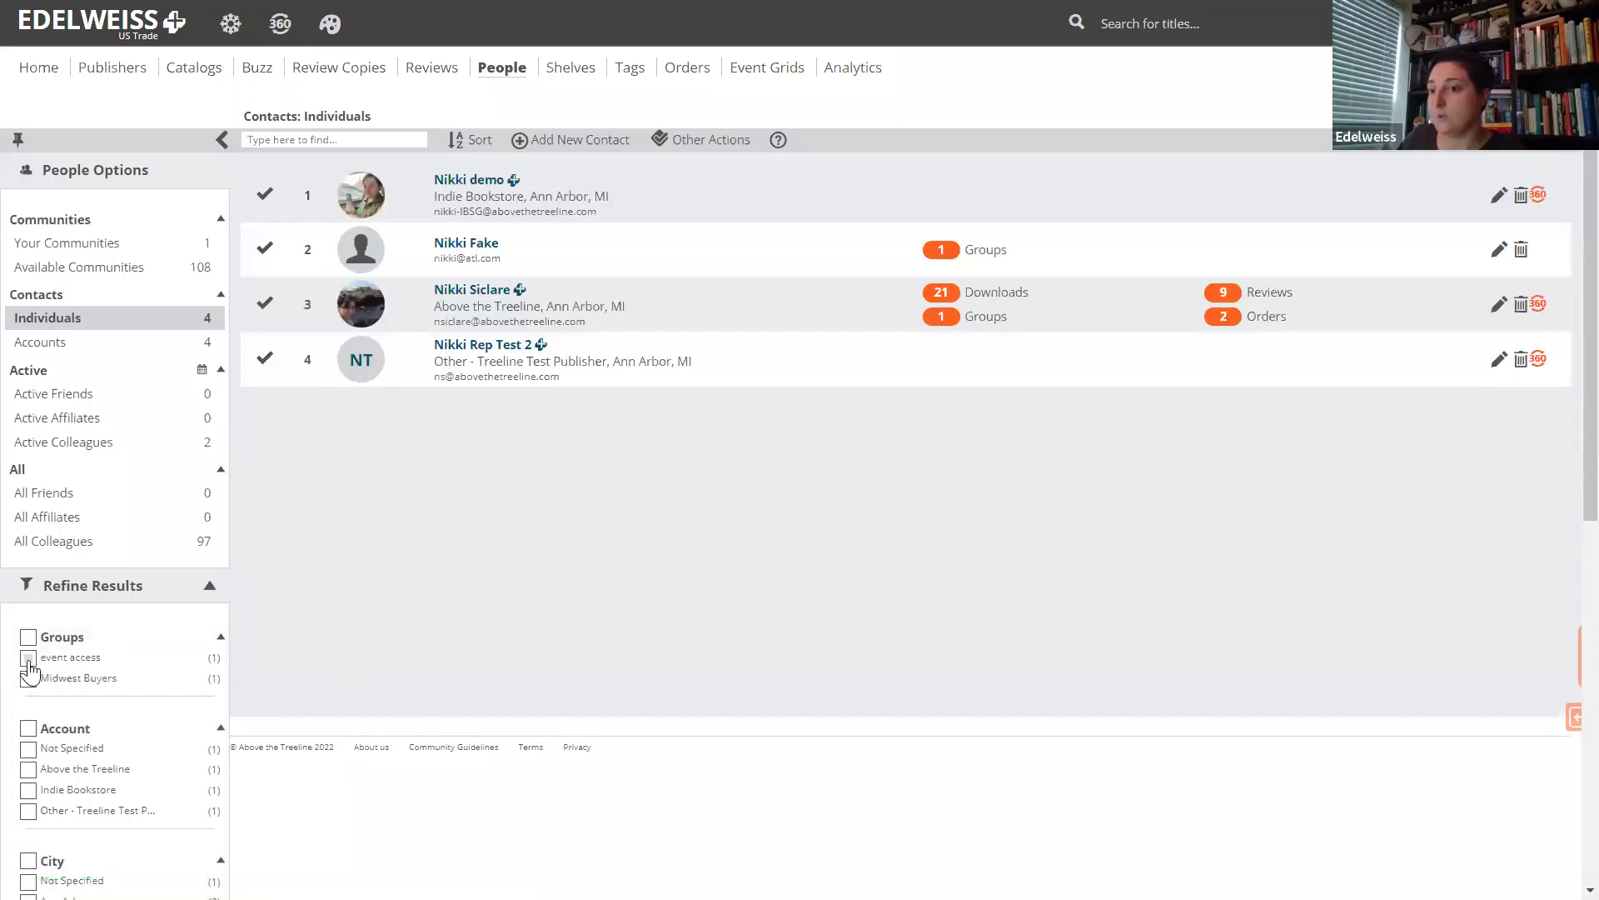
# Filter the individual contacts by the event access group to check its remaining members.
pyautogui.click(29, 658)
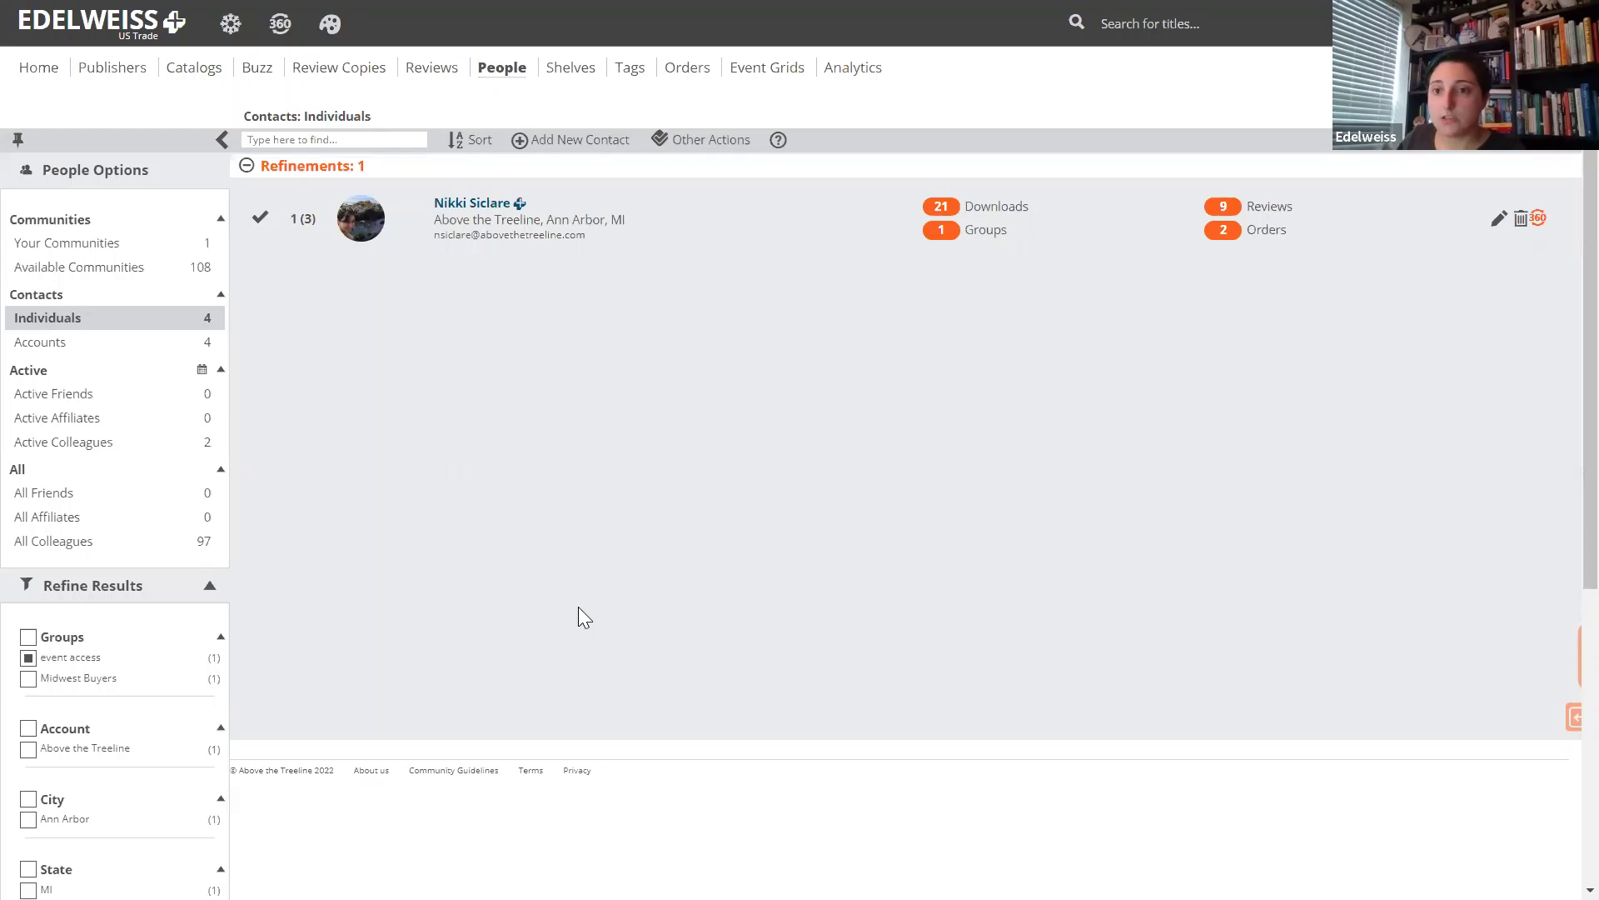
pyautogui.moveTo(322, 171)
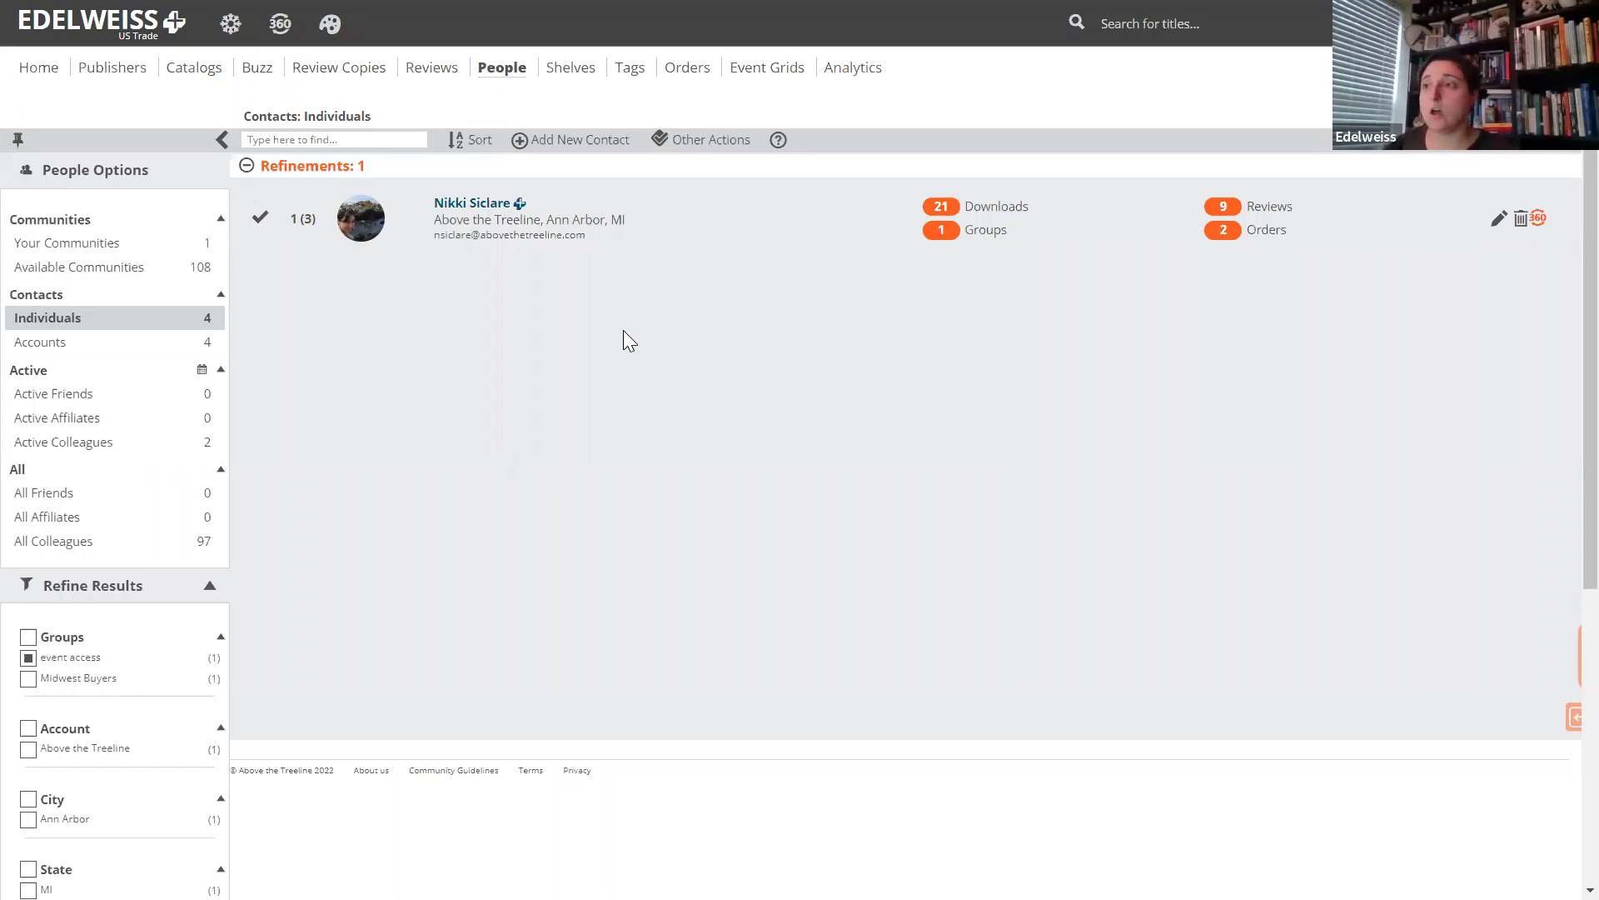
# Open the Edelweiss+ Support Center and search its knowledge base for "event grid" articles.
pyautogui.click(38, 70)
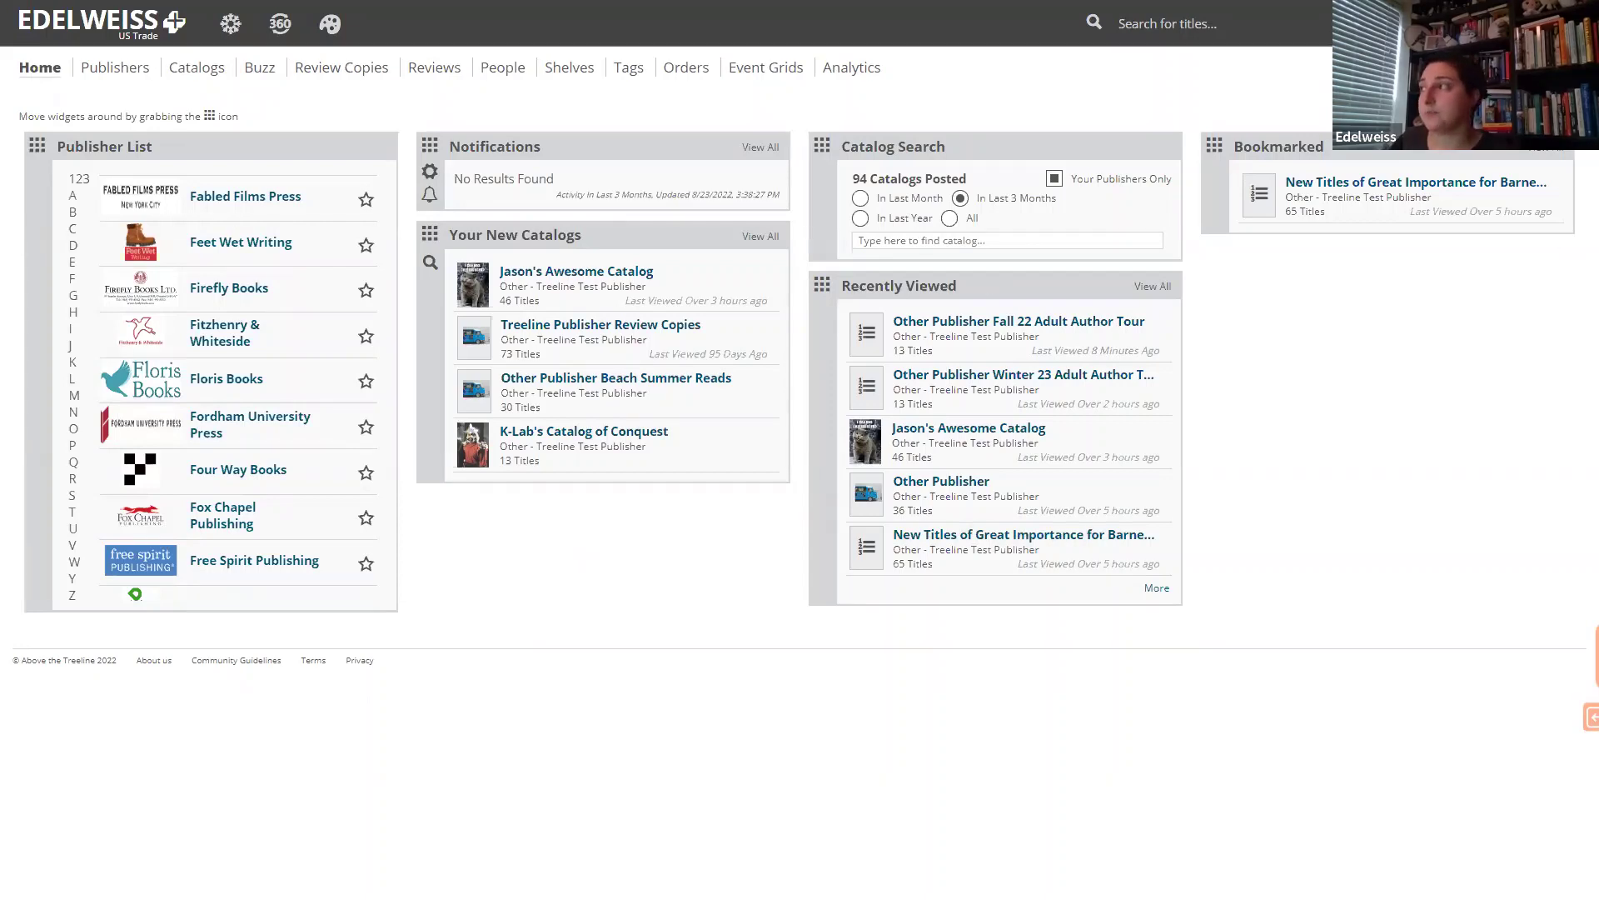
pyautogui.click(1591, 716)
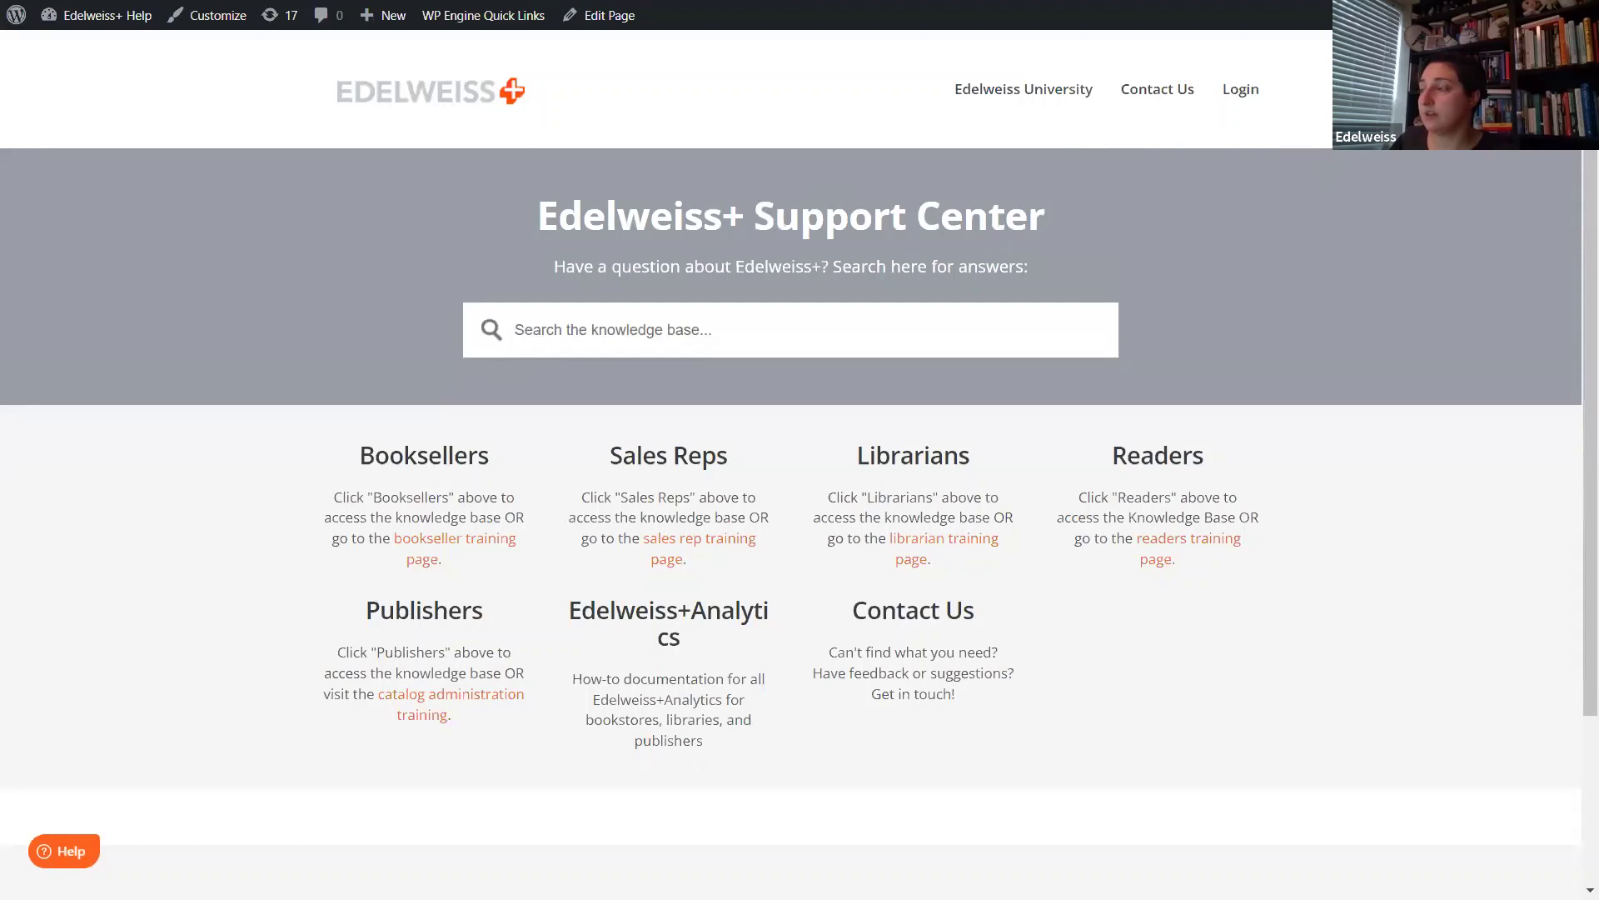
pyautogui.click(844, 330)
pyautogui.write('vent grid')
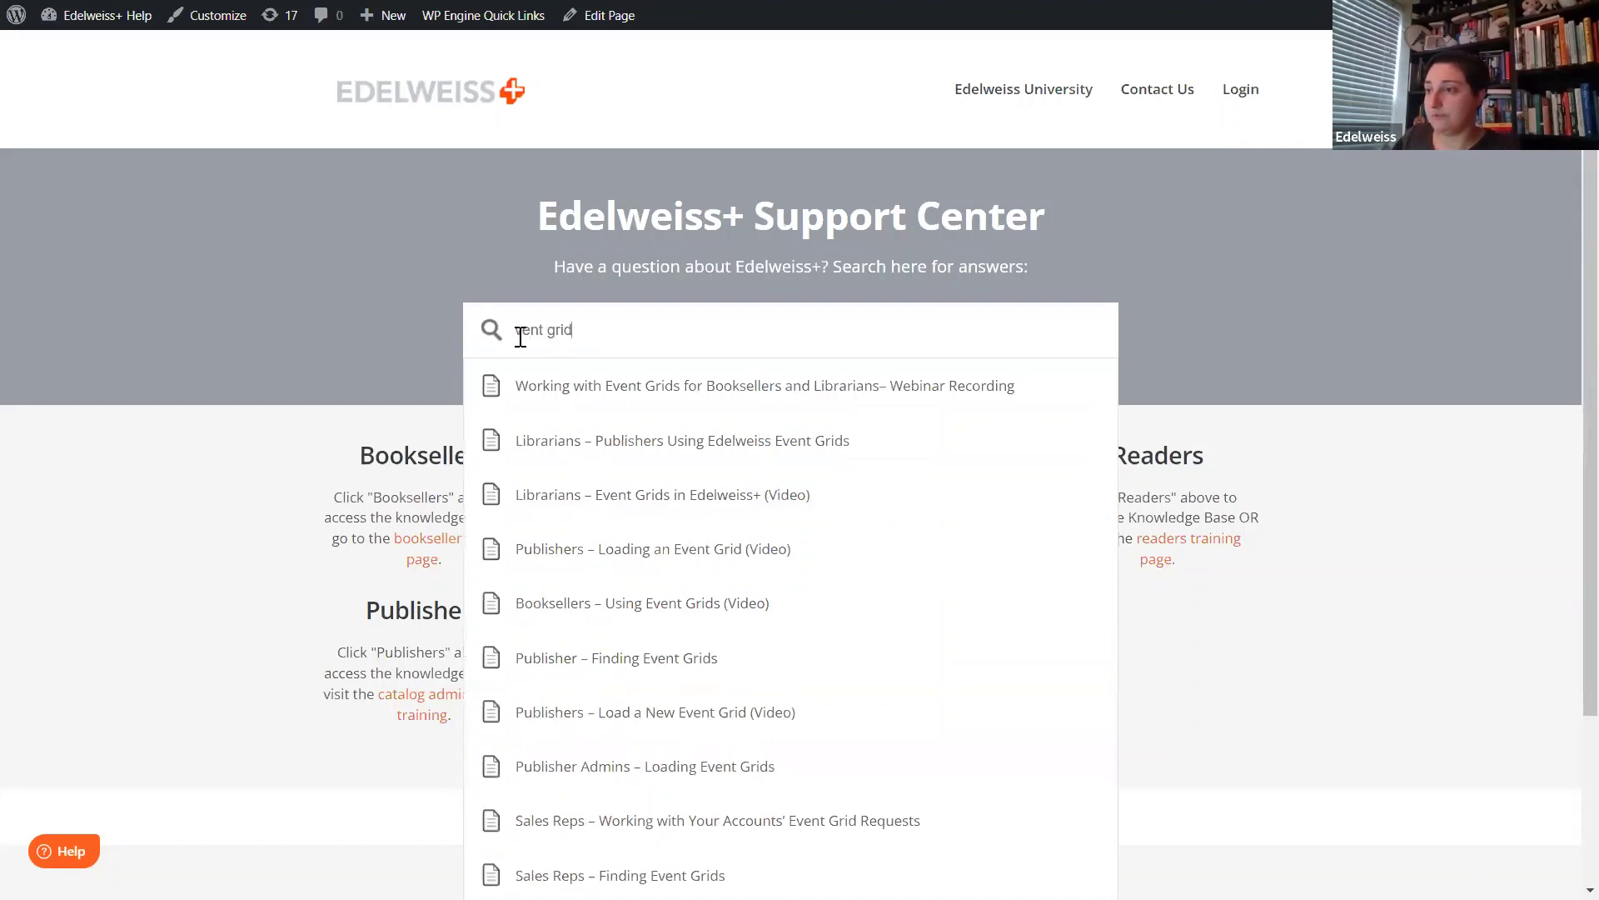
pyautogui.click(520, 337)
pyautogui.write('e')
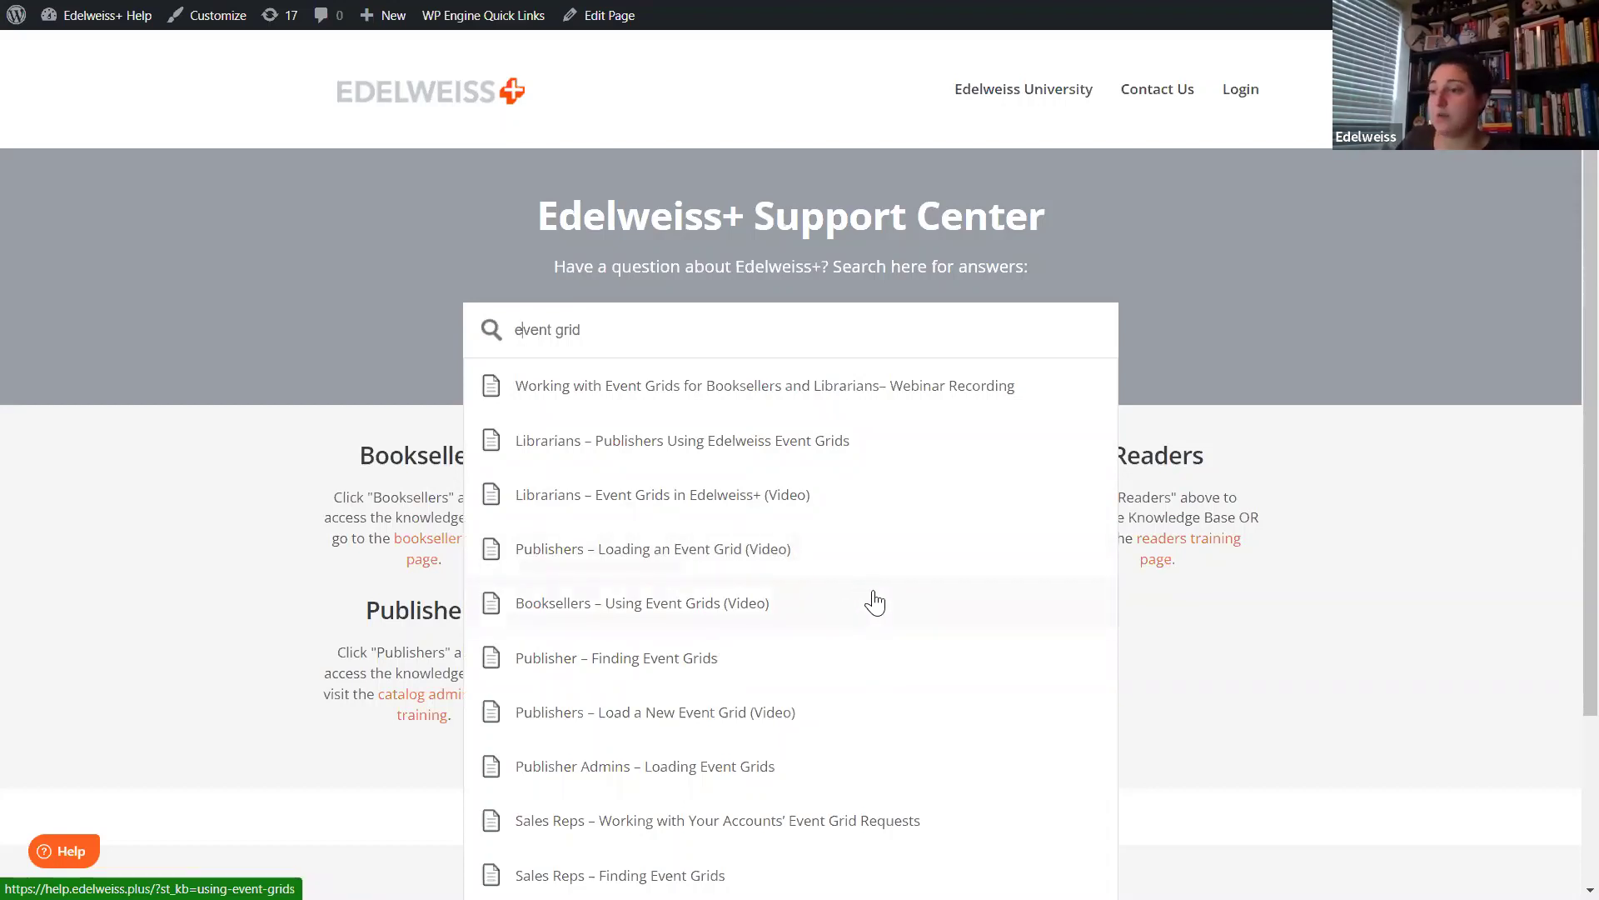
pyautogui.click(1261, 615)
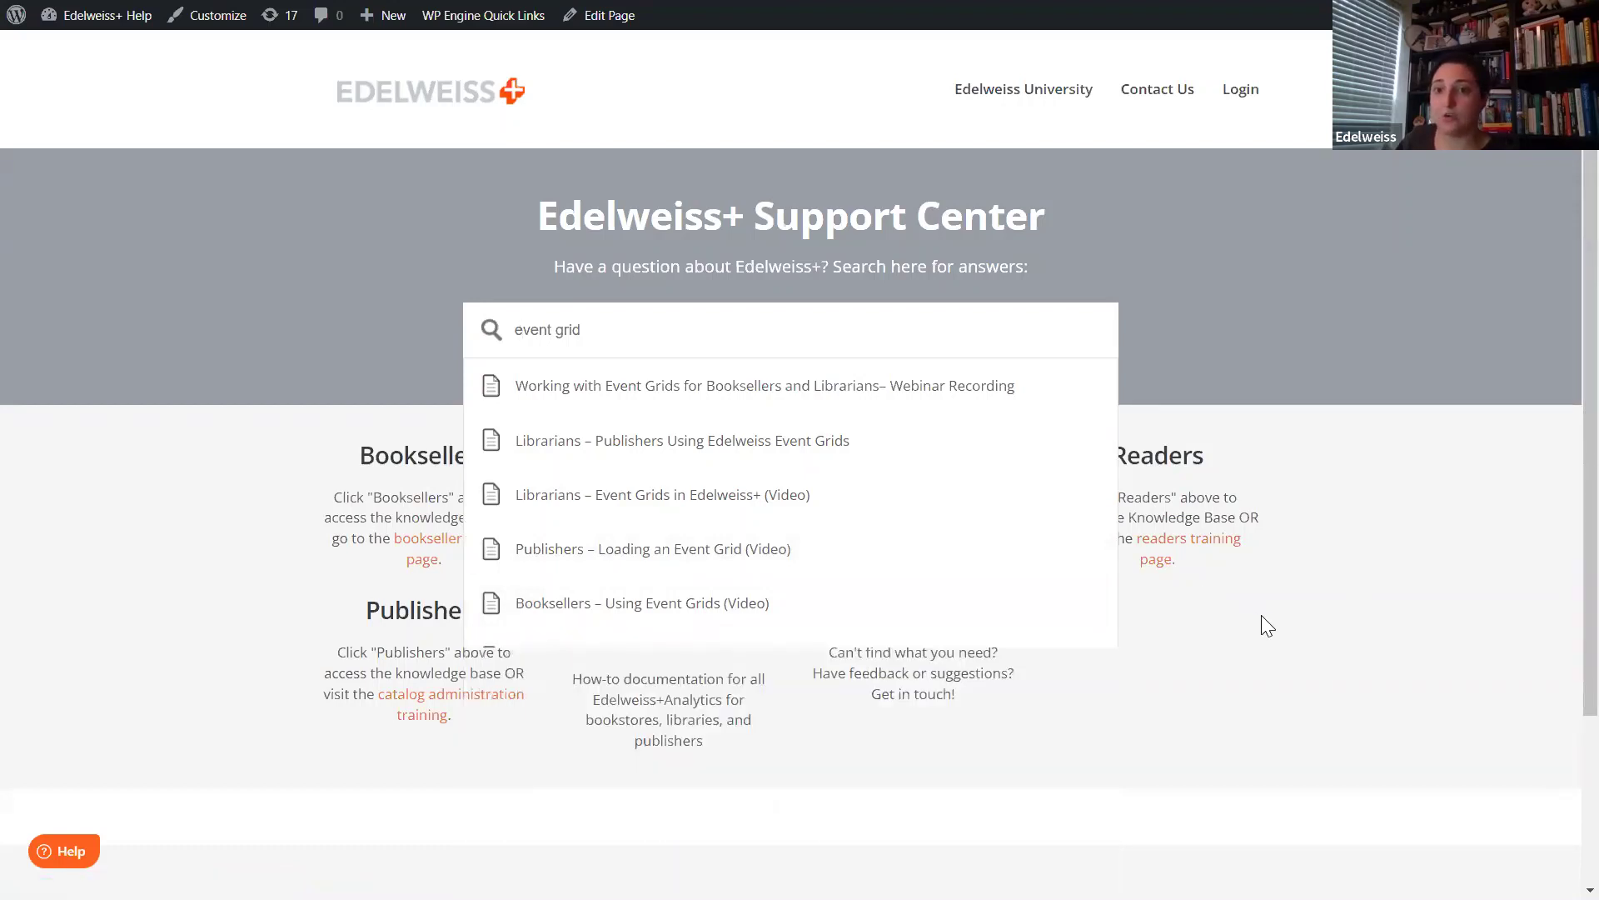